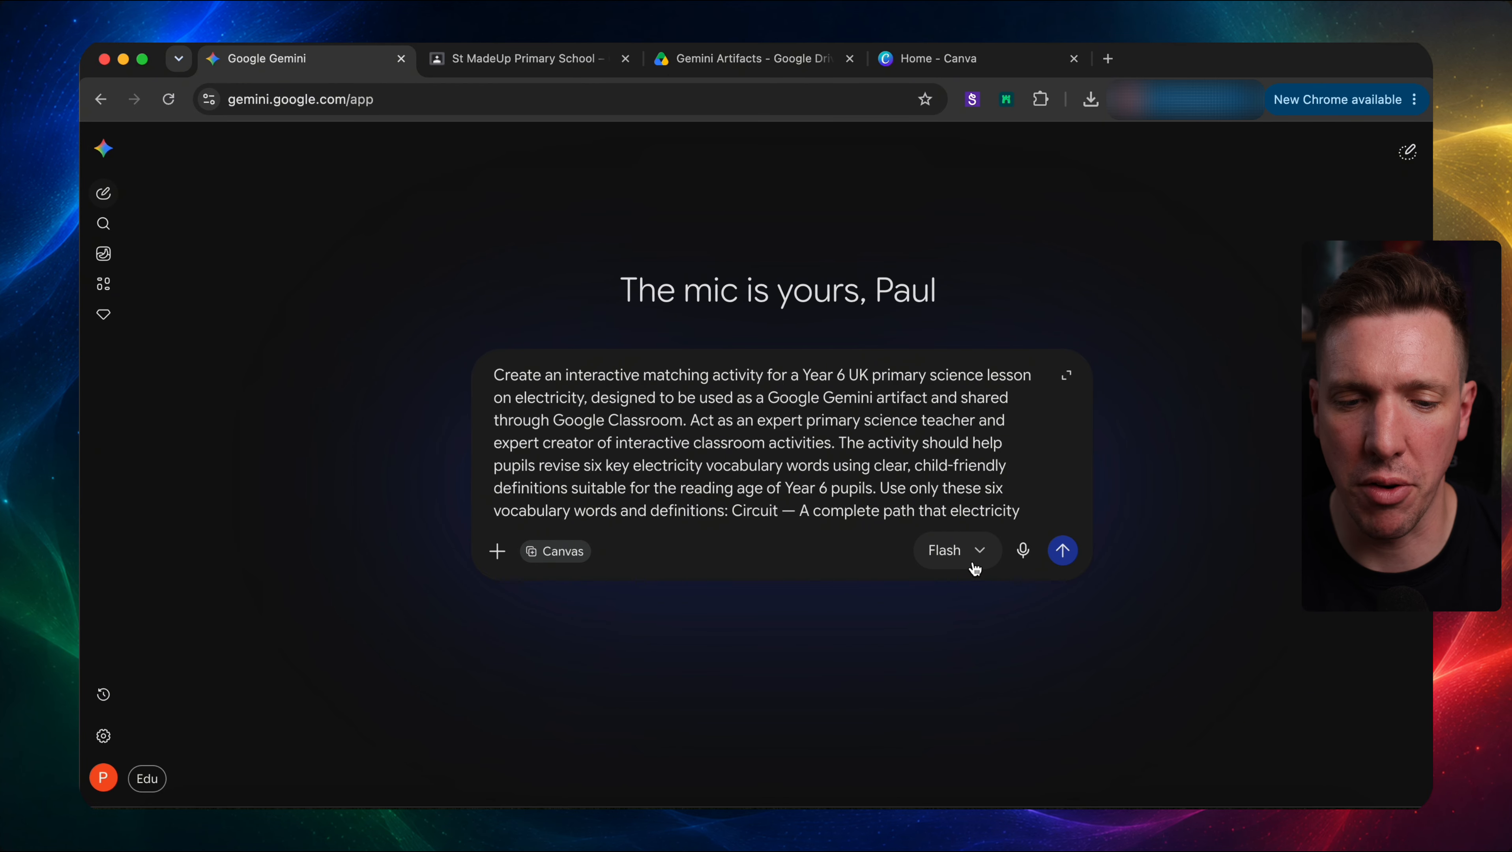
# - Generate the Year 6 electricity vocabulary matching activity from the entered prompt and look through its preview
pyautogui.click(1063, 550)
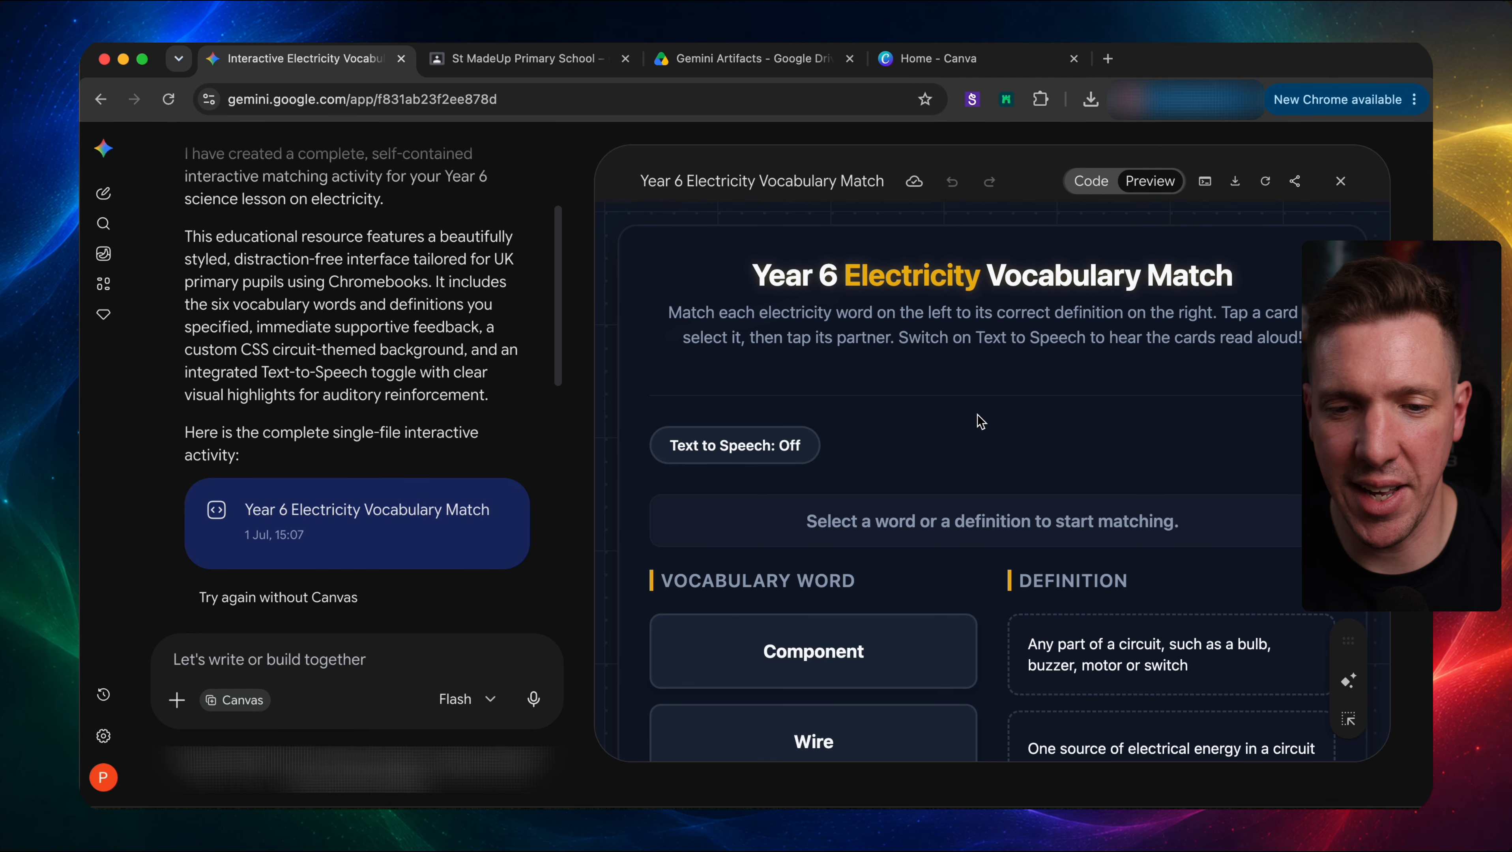
pyautogui.scroll(-1, 982, 422)
pyautogui.scroll(1, 982, 422)
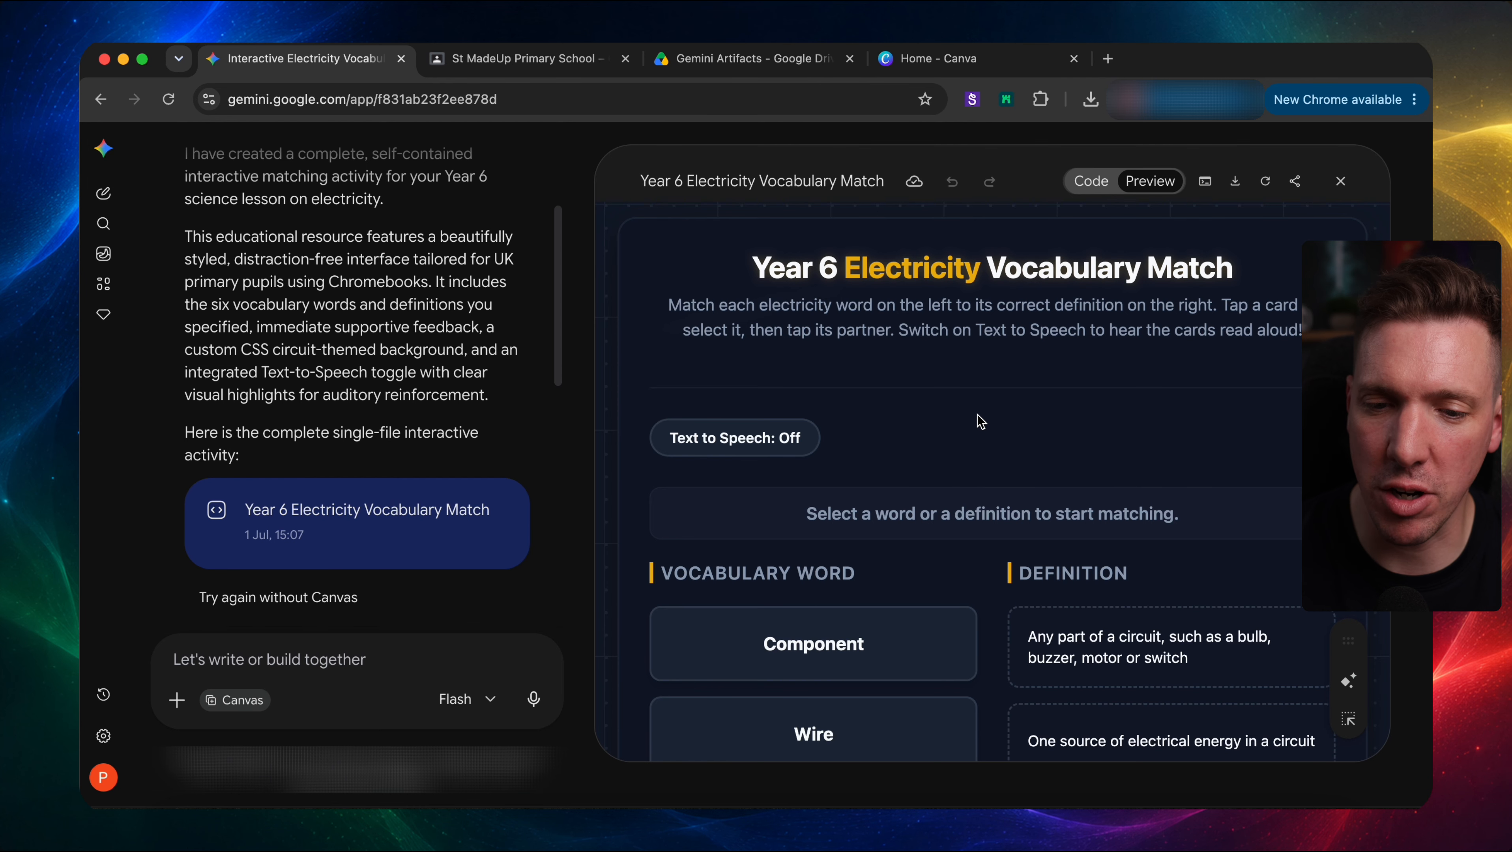
pyautogui.scroll(1, 981, 422)
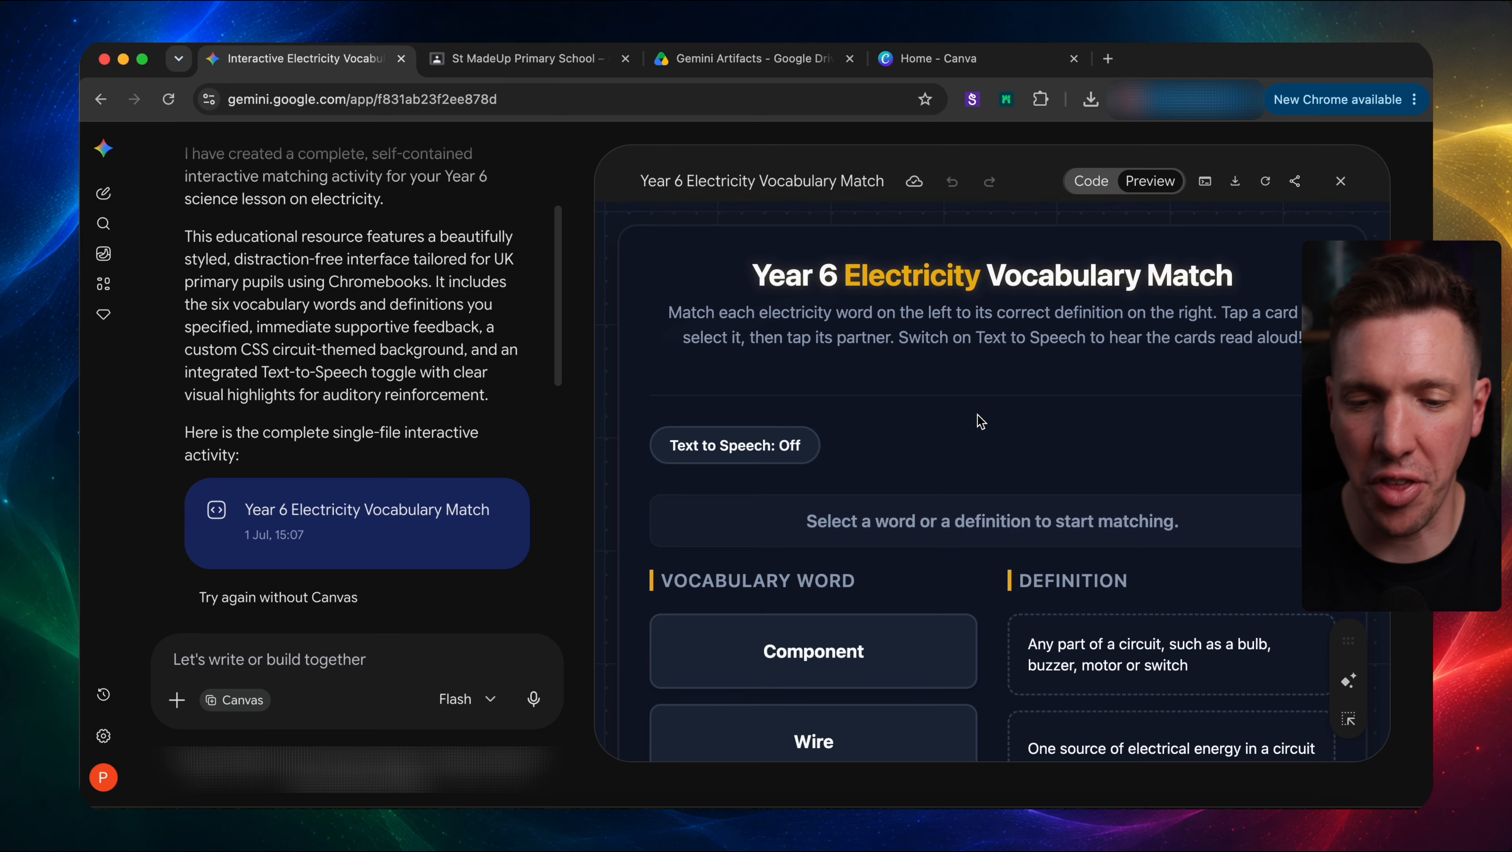
pyautogui.scroll(-10, 982, 422)
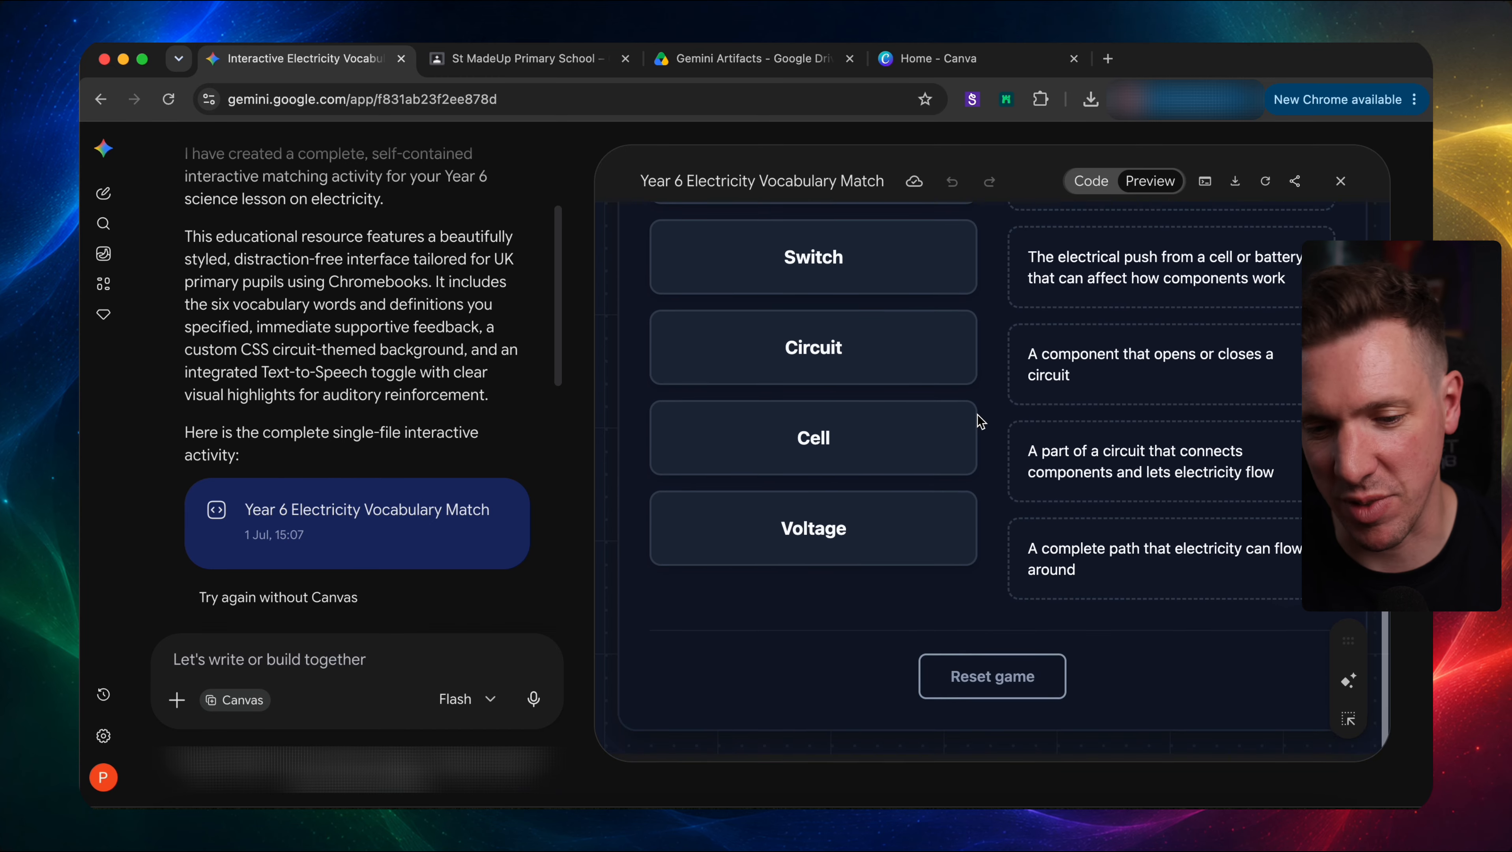
pyautogui.scroll(10, 980, 421)
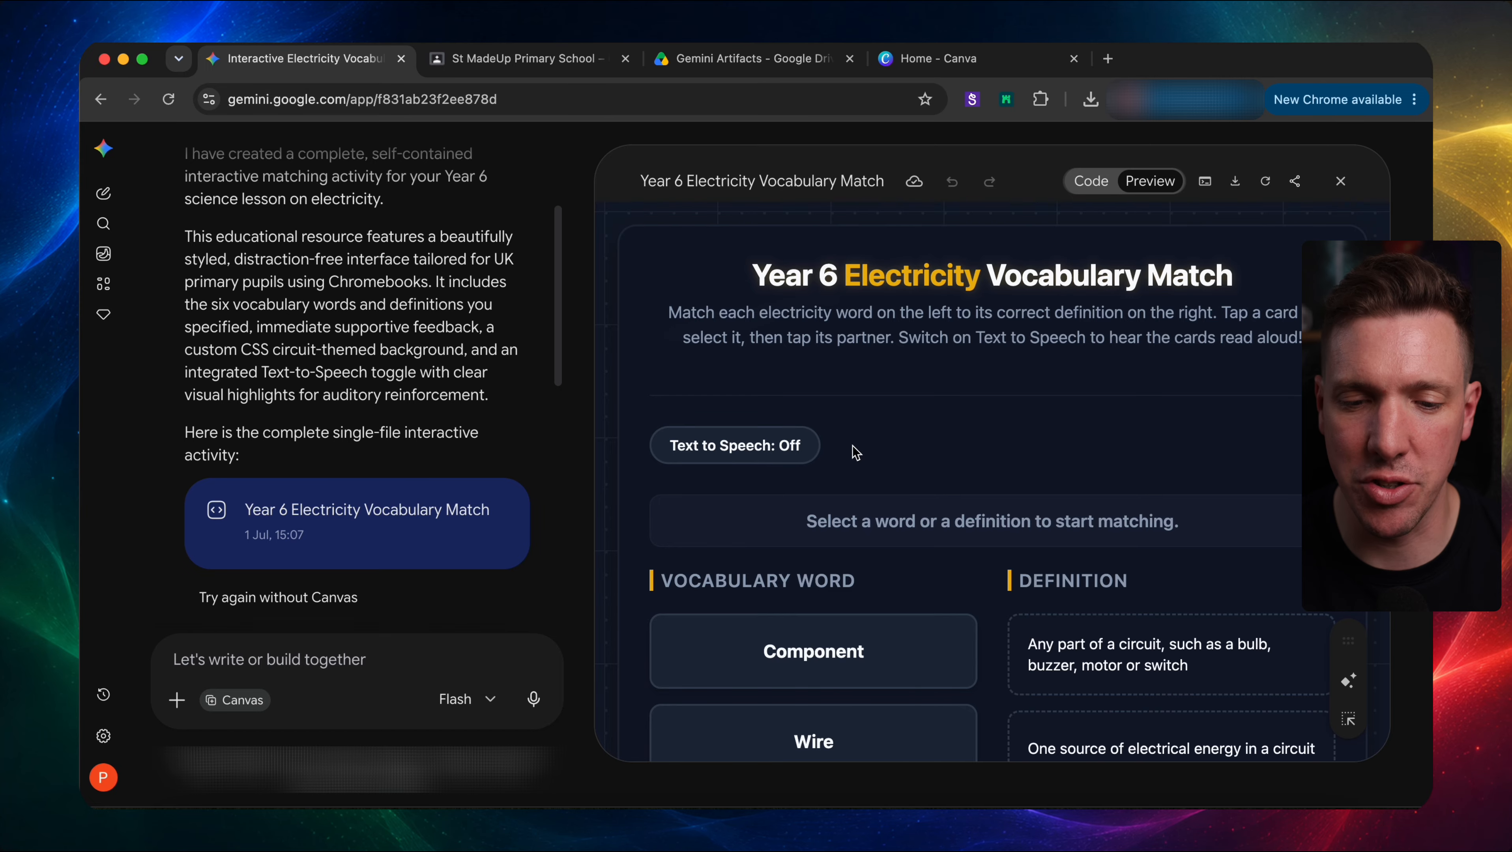
# - Turn on Text to Speech, test the read-aloud on the Component card, and turn Text to Speech off again
pyautogui.click(788, 450)
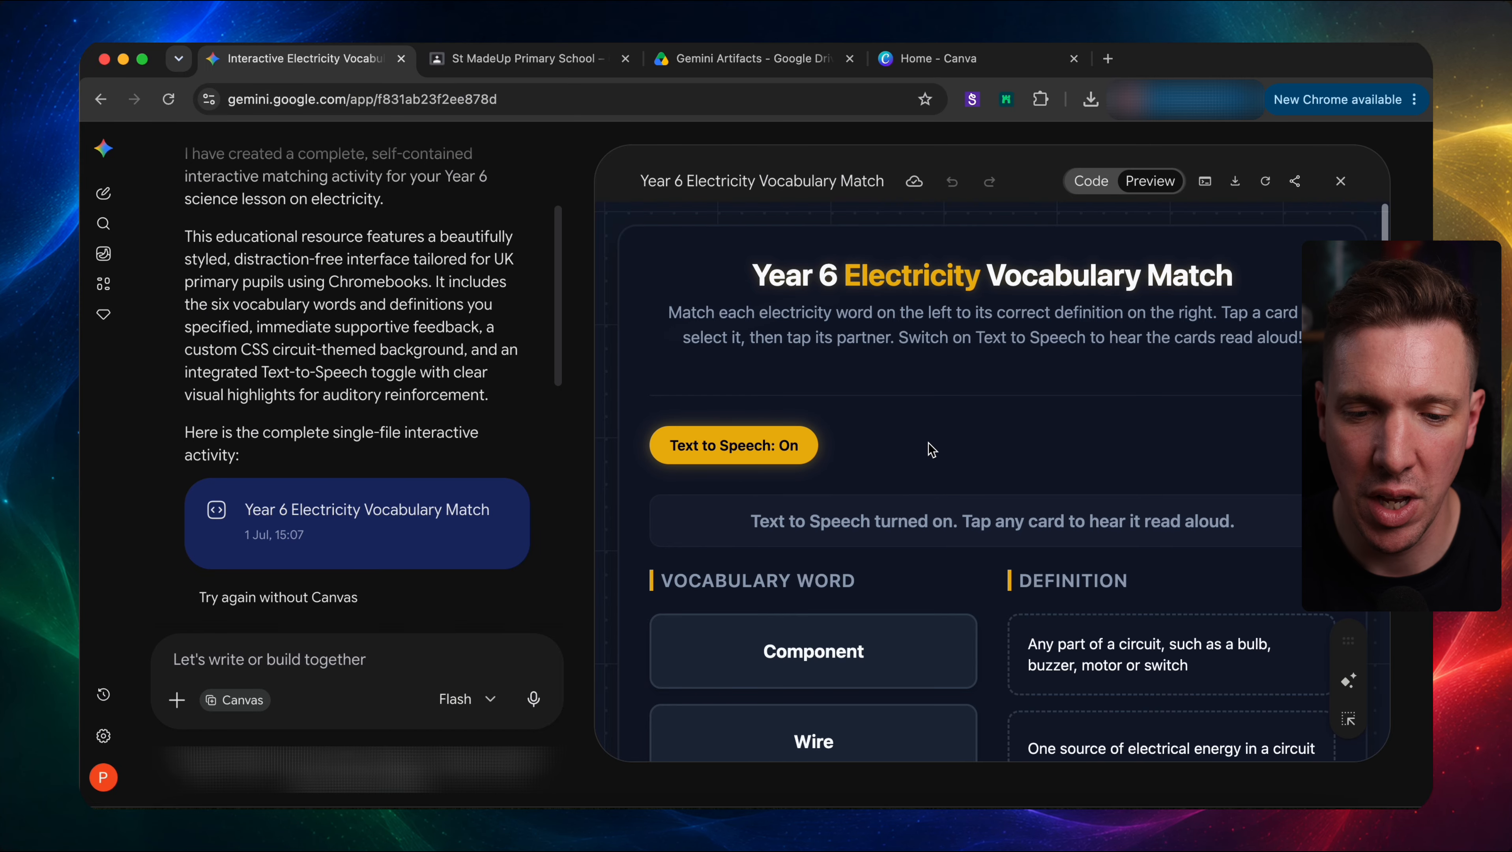
pyautogui.scroll(-1, 932, 450)
pyautogui.scroll(-3, 932, 449)
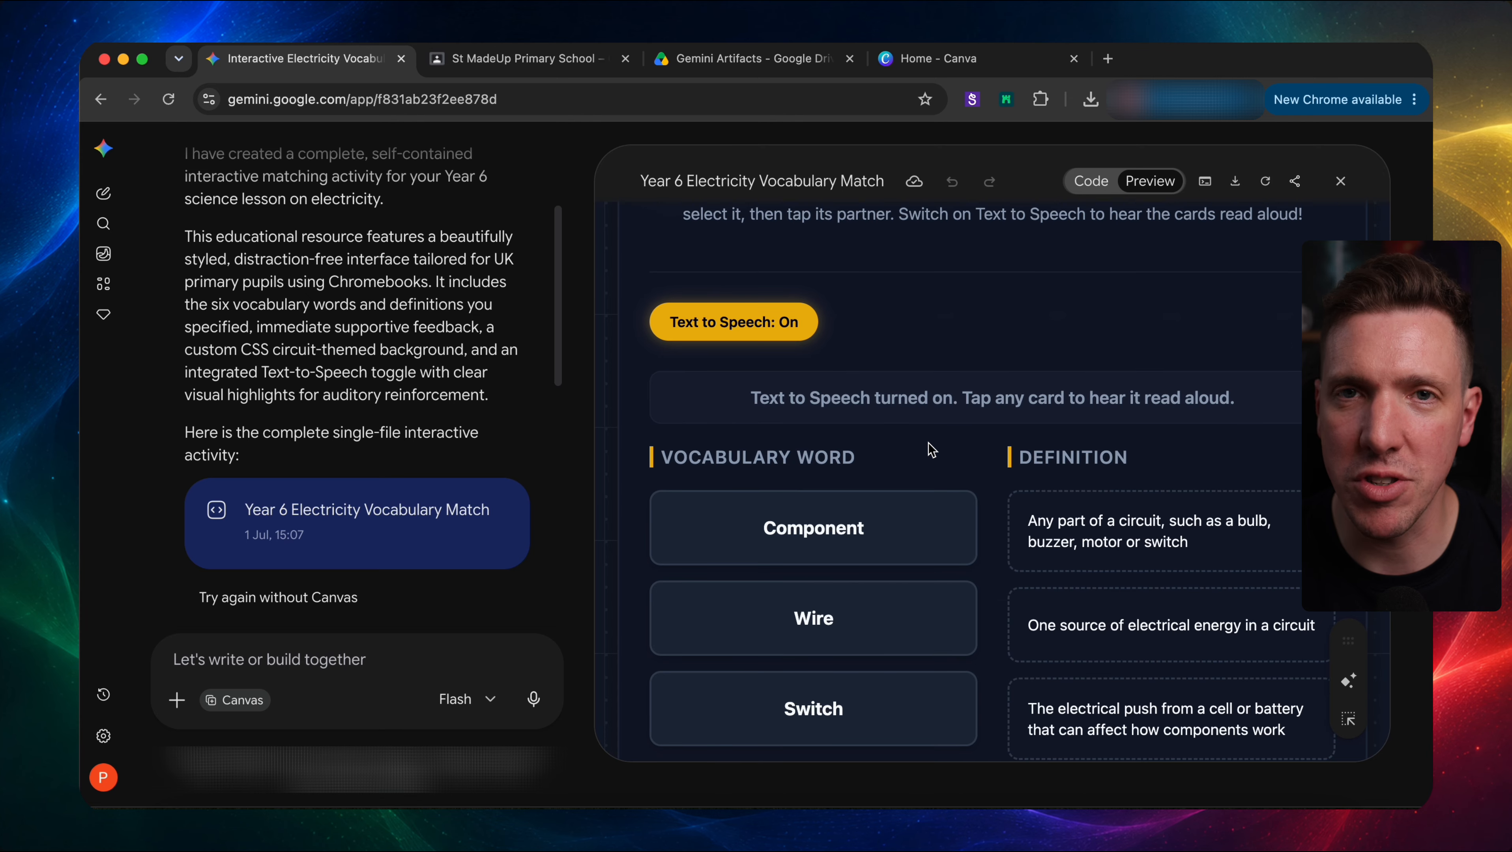
pyautogui.click(831, 531)
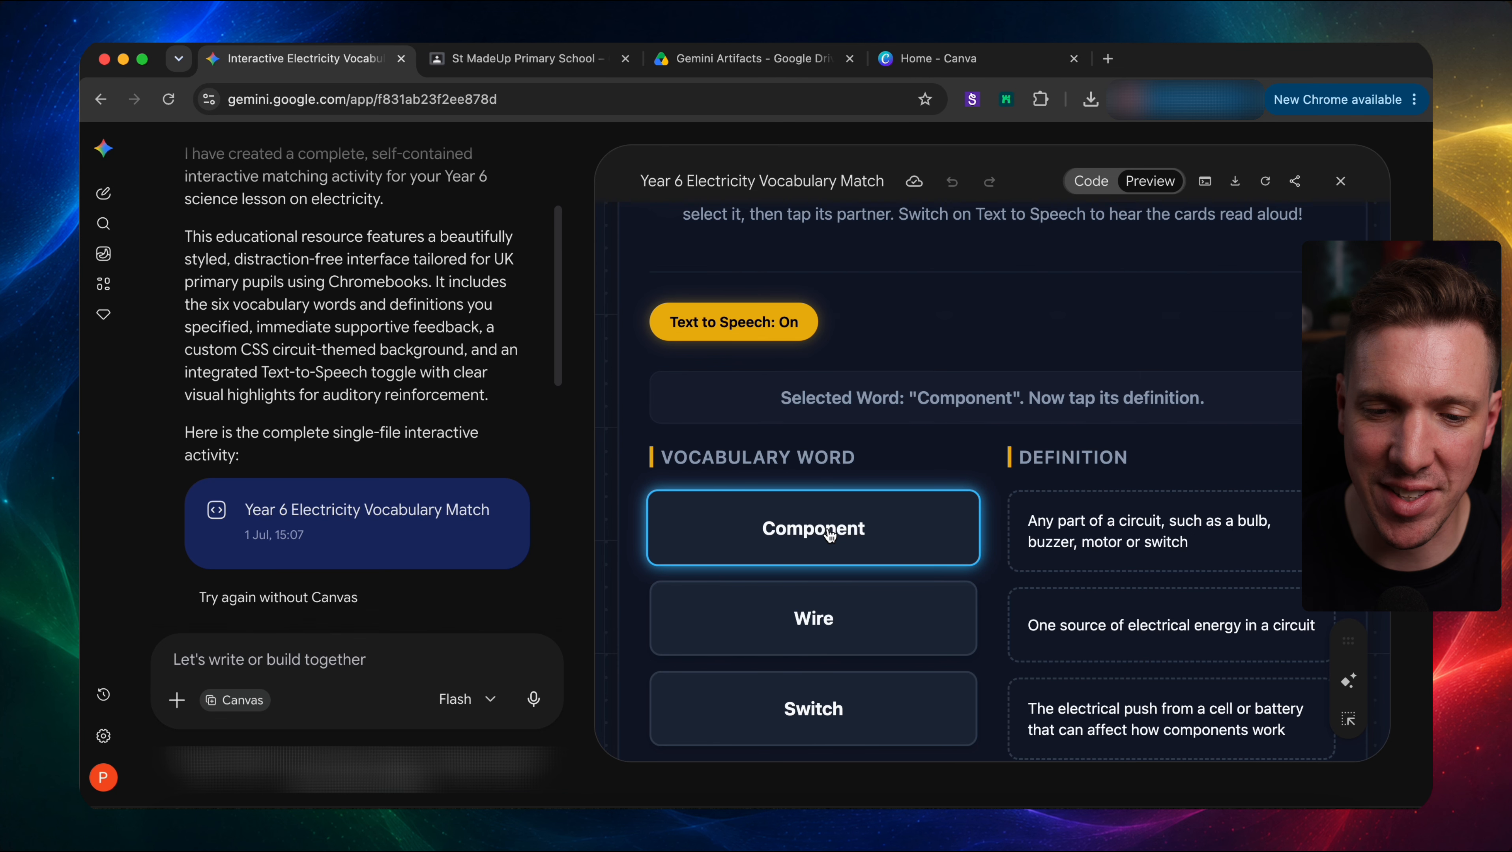
pyautogui.click(915, 338)
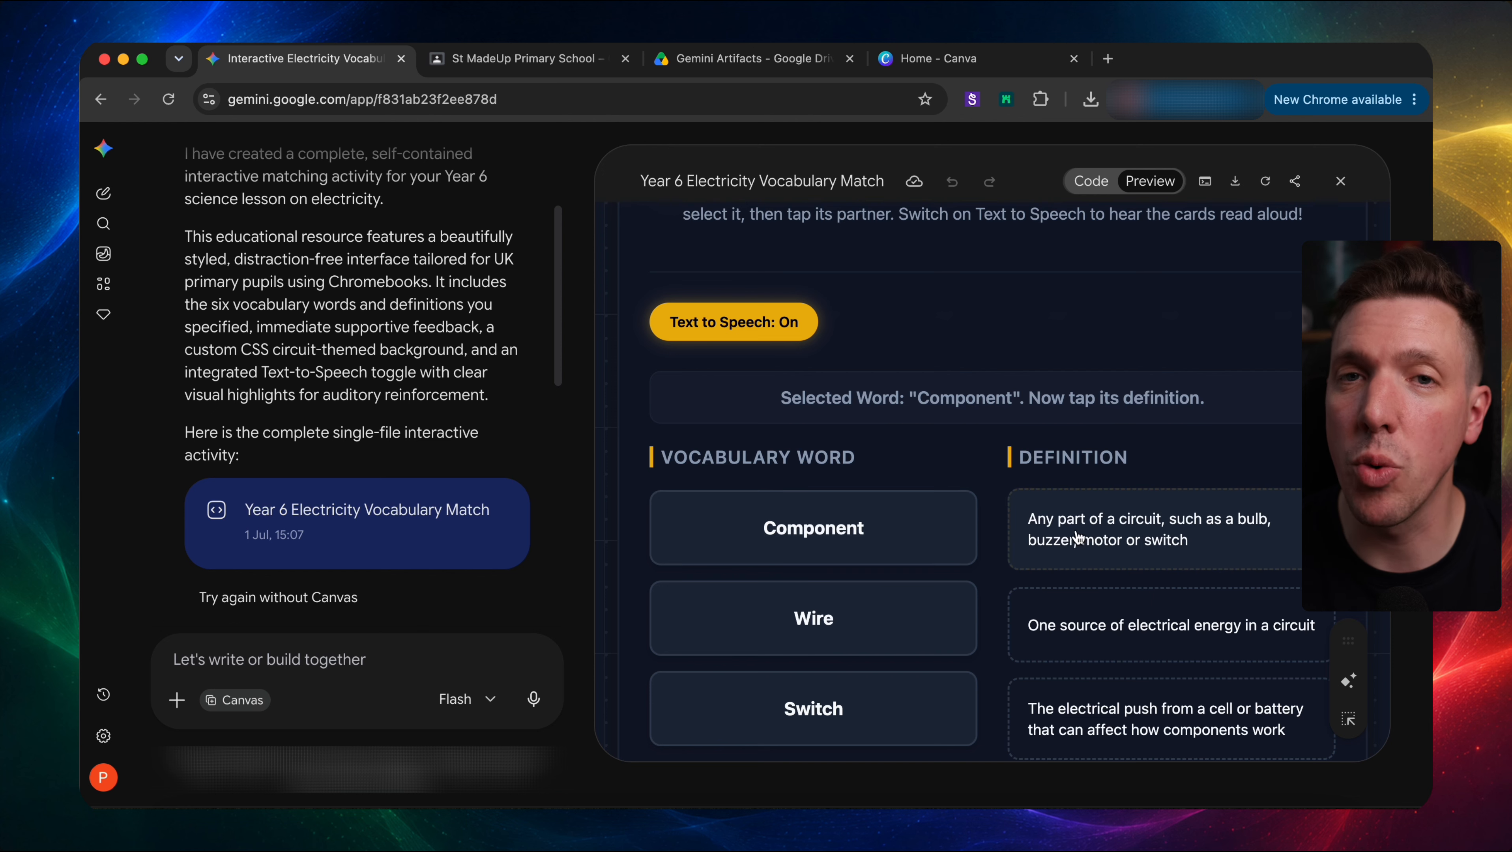
pyautogui.scroll(2, 970, 411)
pyautogui.scroll(-3, 969, 412)
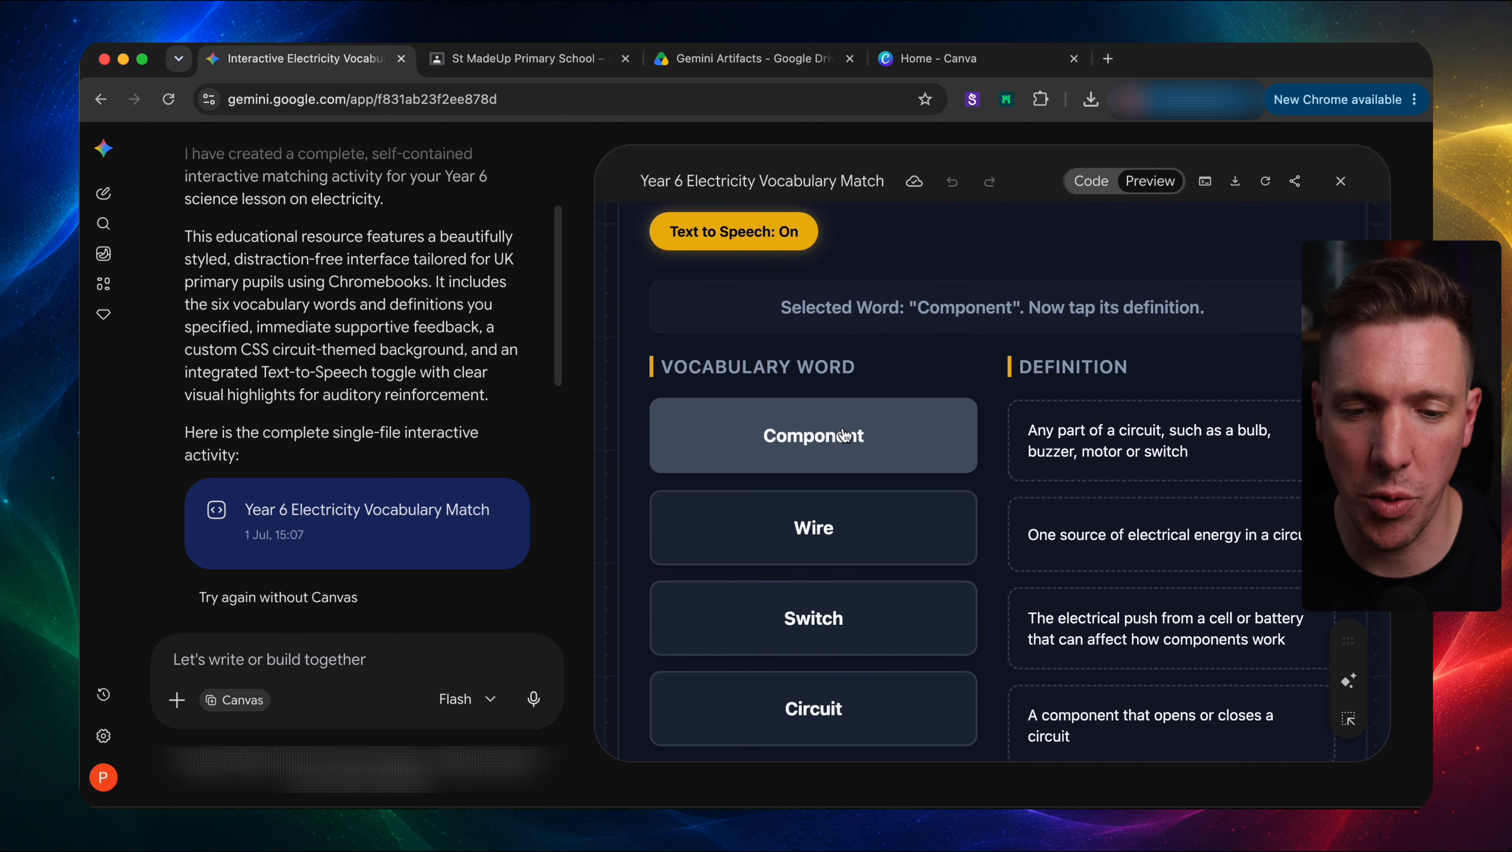
pyautogui.click(838, 442)
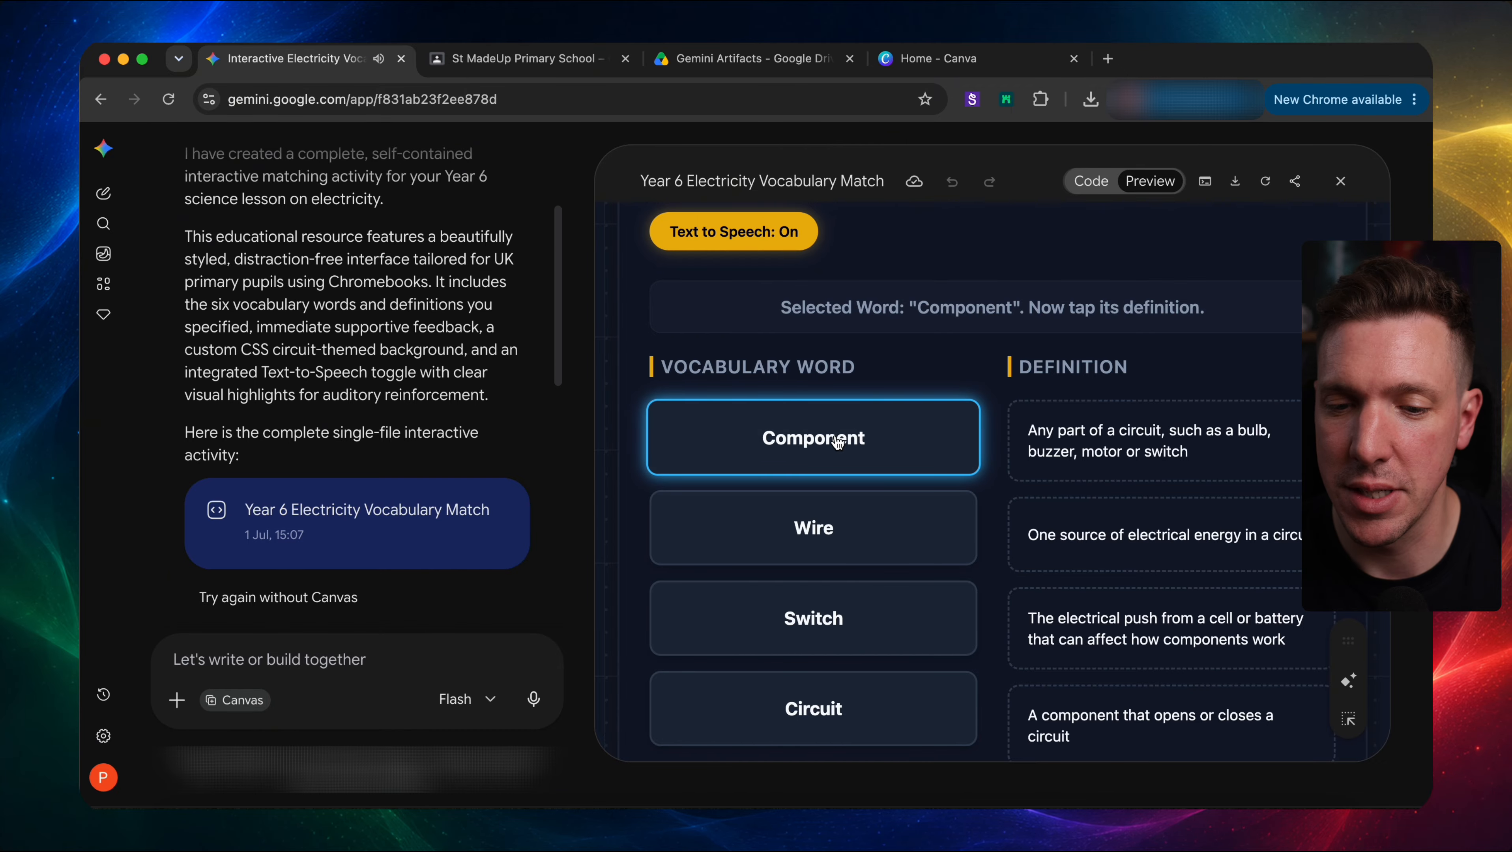
pyautogui.click(755, 239)
# - Test the game by matching Component, Wire, Switch, Circuit, Cell and Voltage to their definitions
pyautogui.scroll(-3, 974, 358)
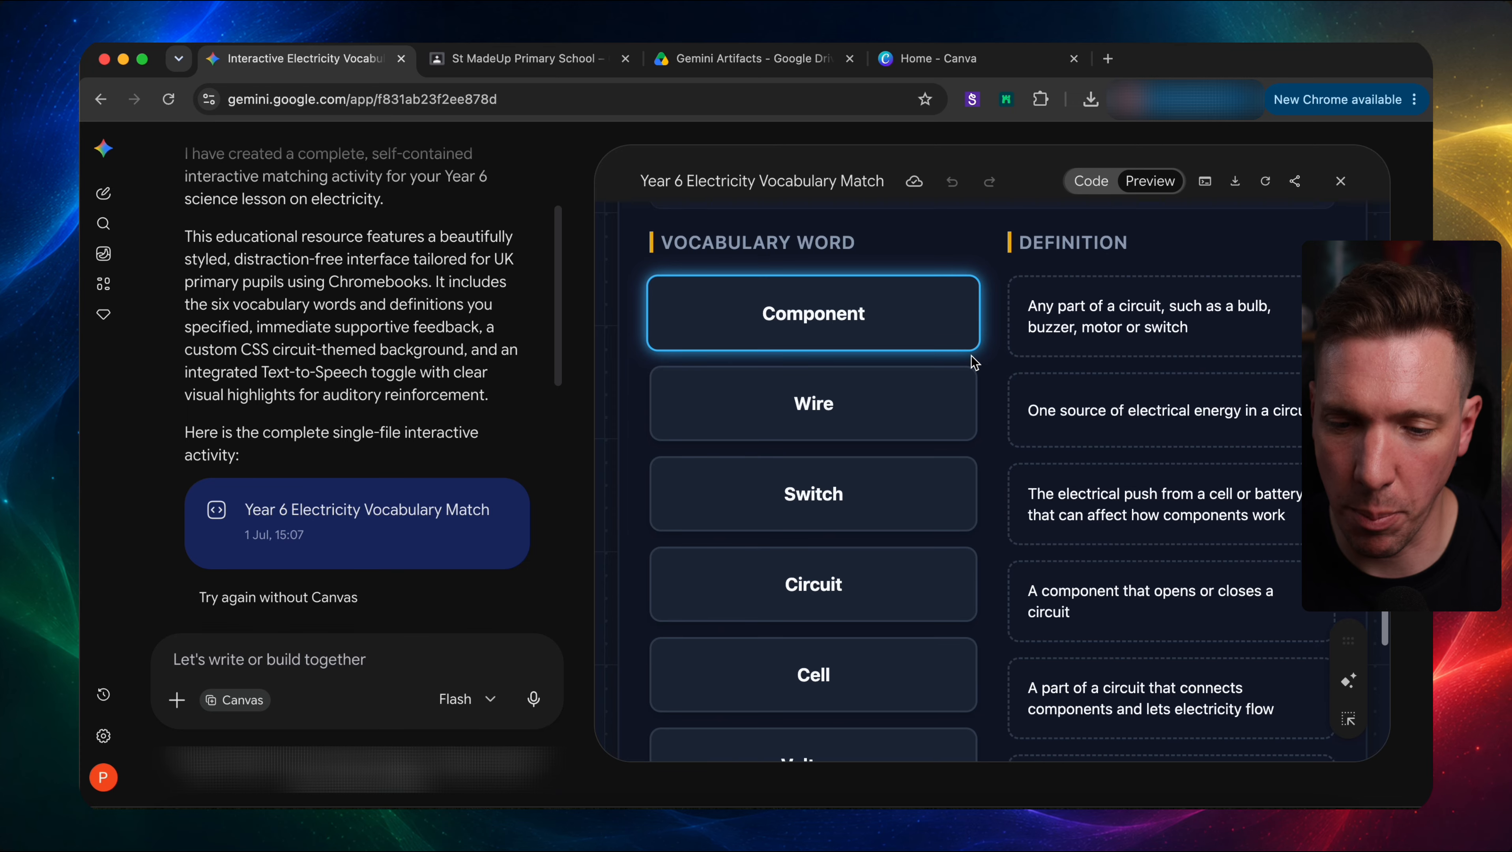
pyautogui.scroll(-1, 974, 363)
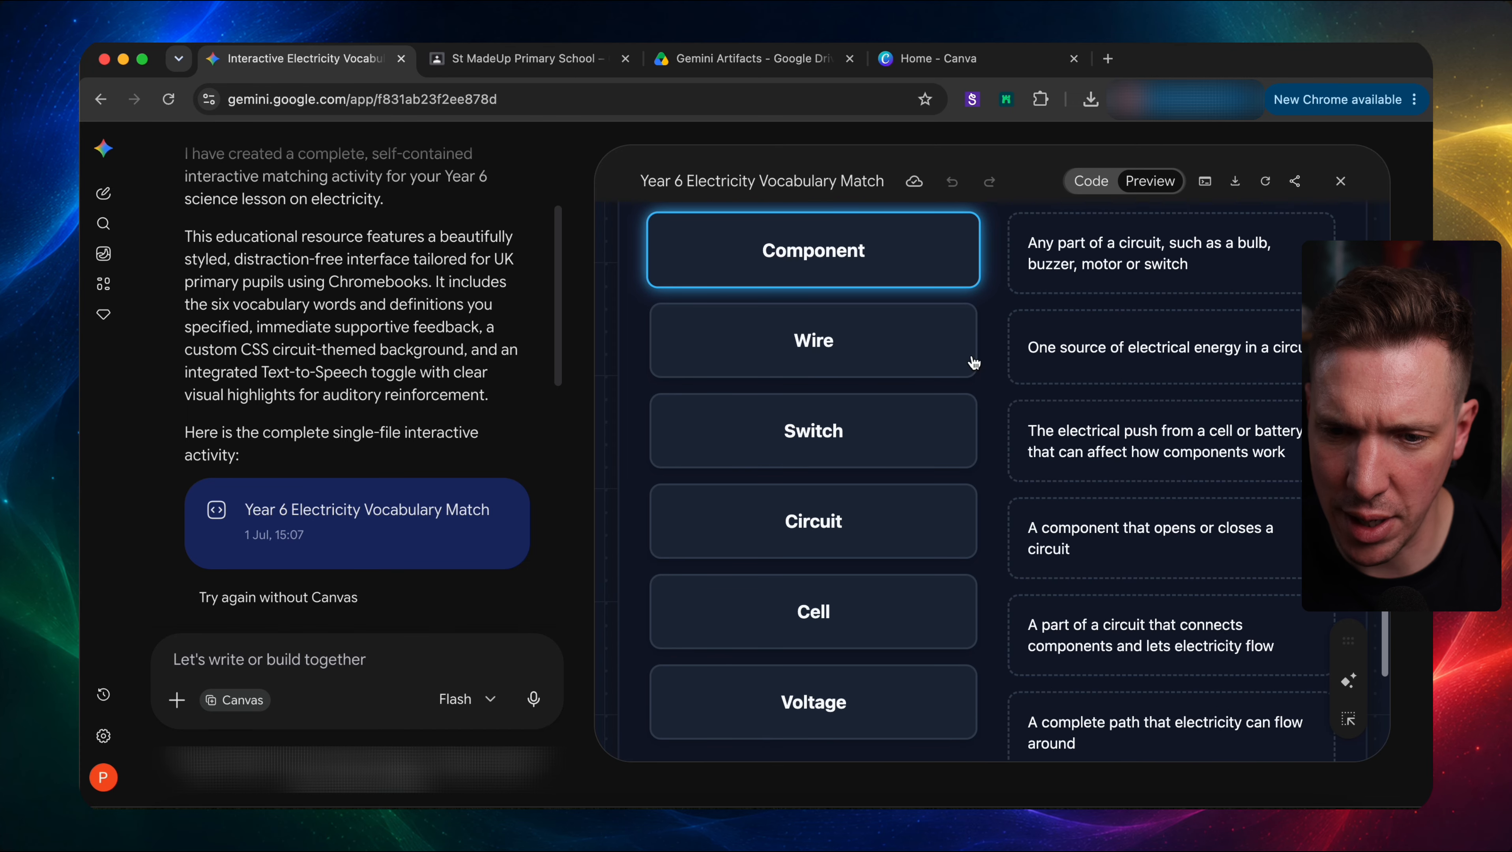
pyautogui.click(1141, 272)
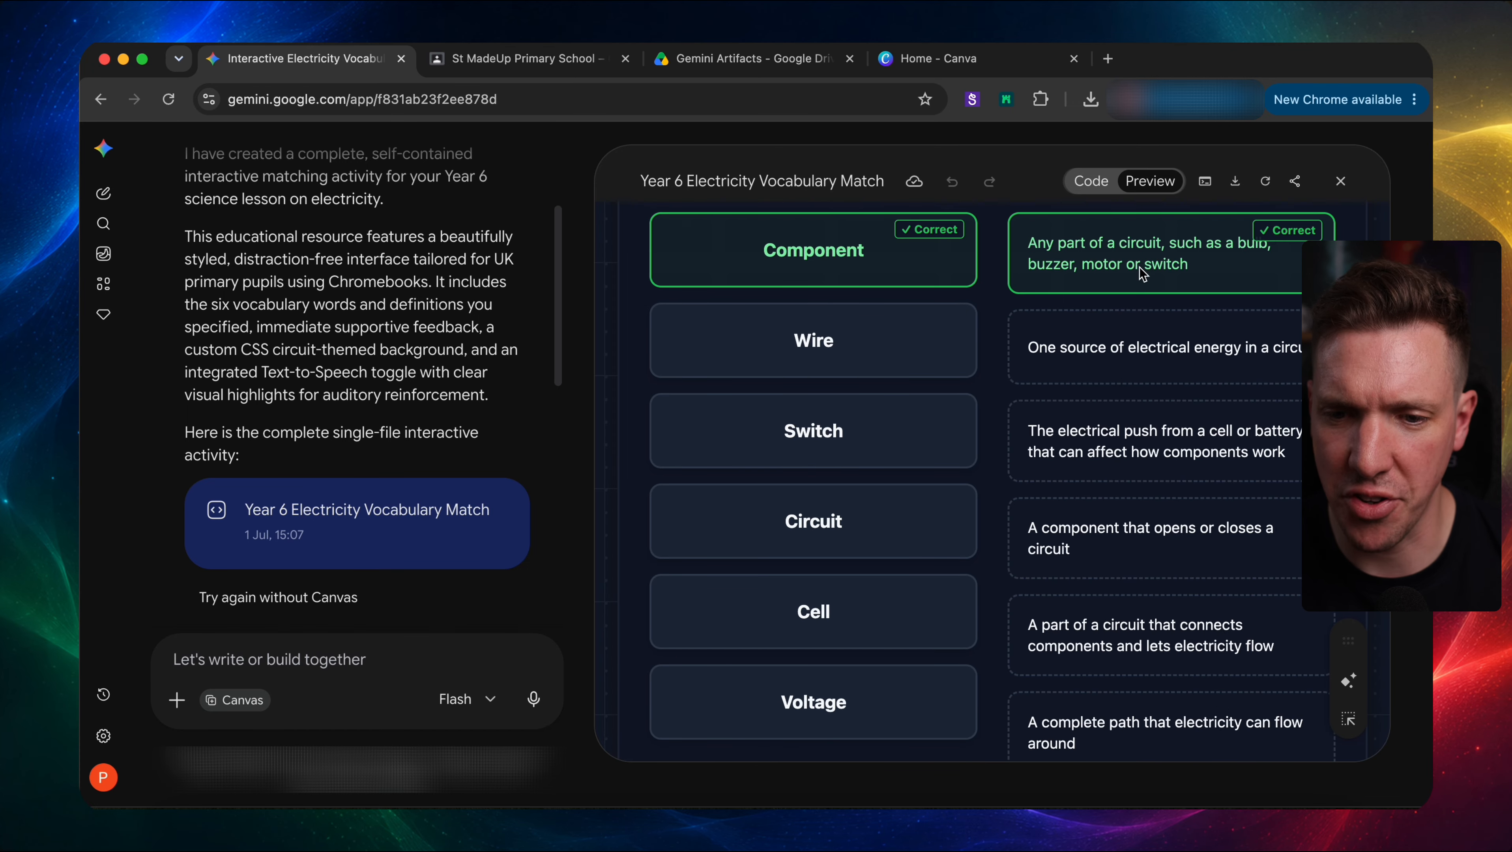
pyautogui.click(875, 360)
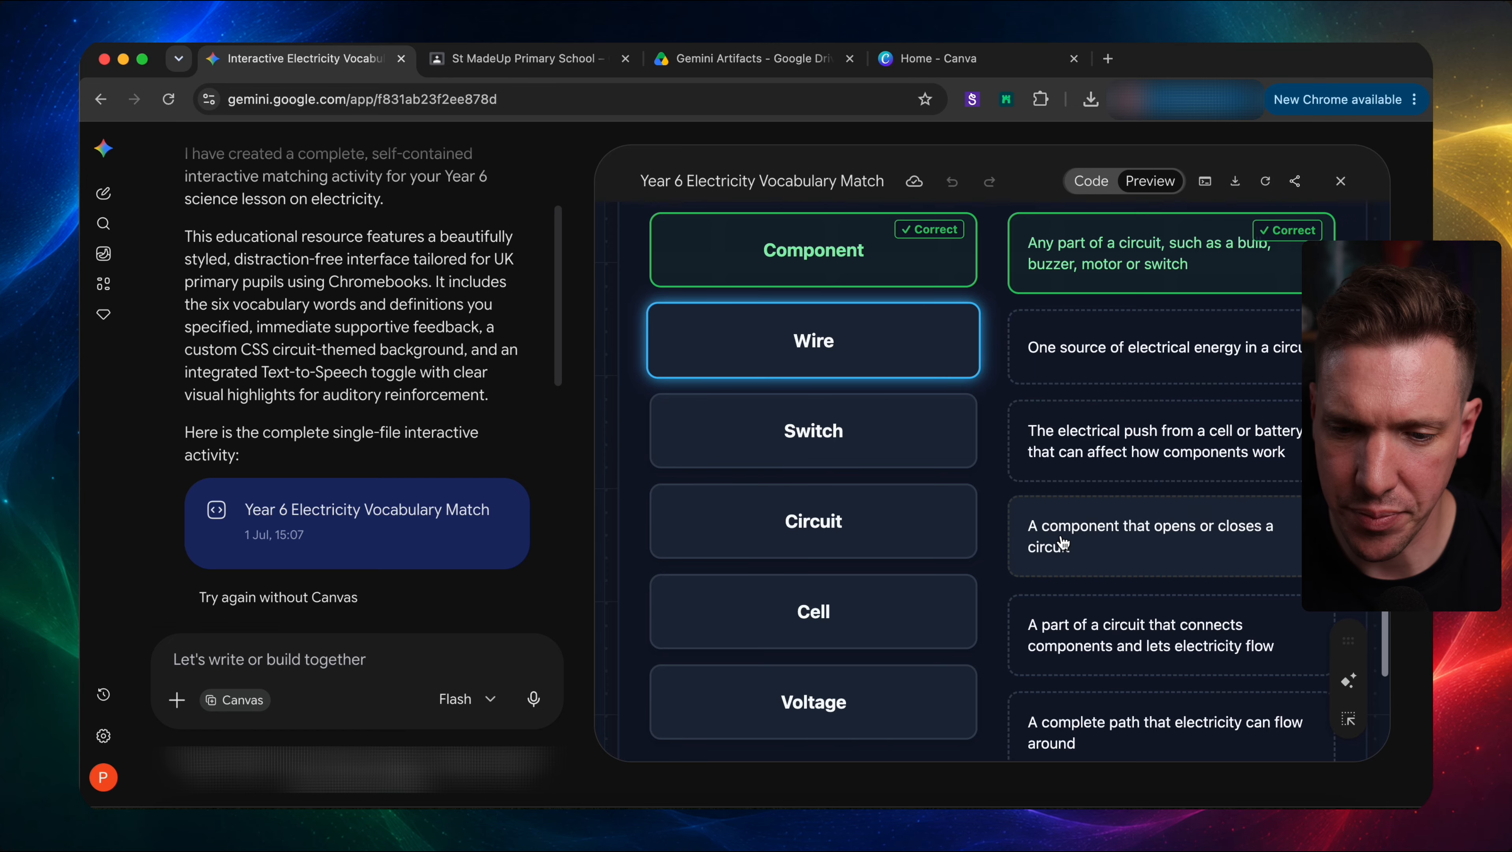
pyautogui.scroll(-1, 1068, 579)
pyautogui.click(1086, 601)
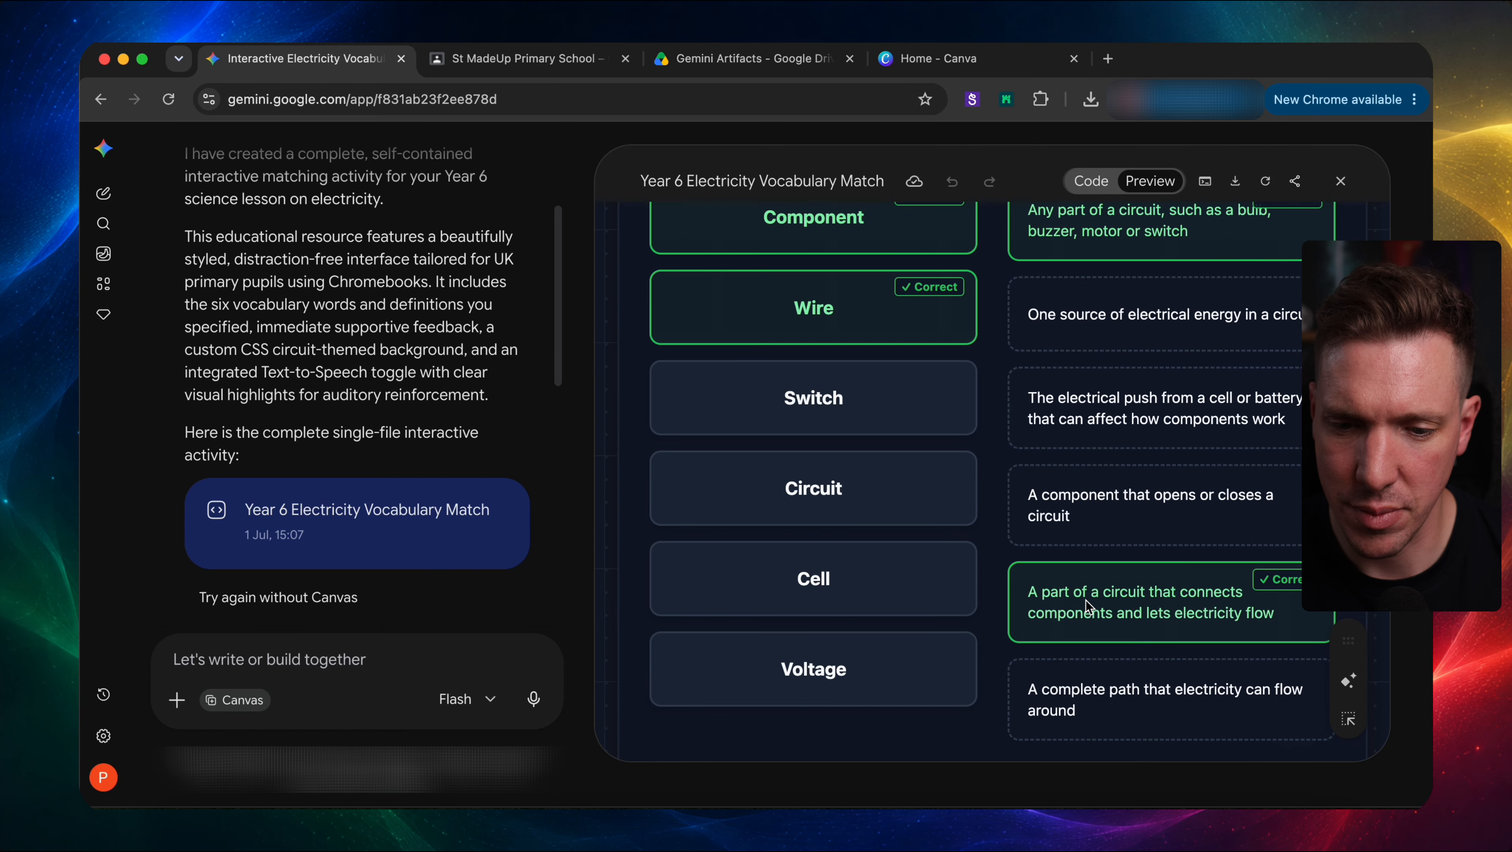
pyautogui.click(834, 411)
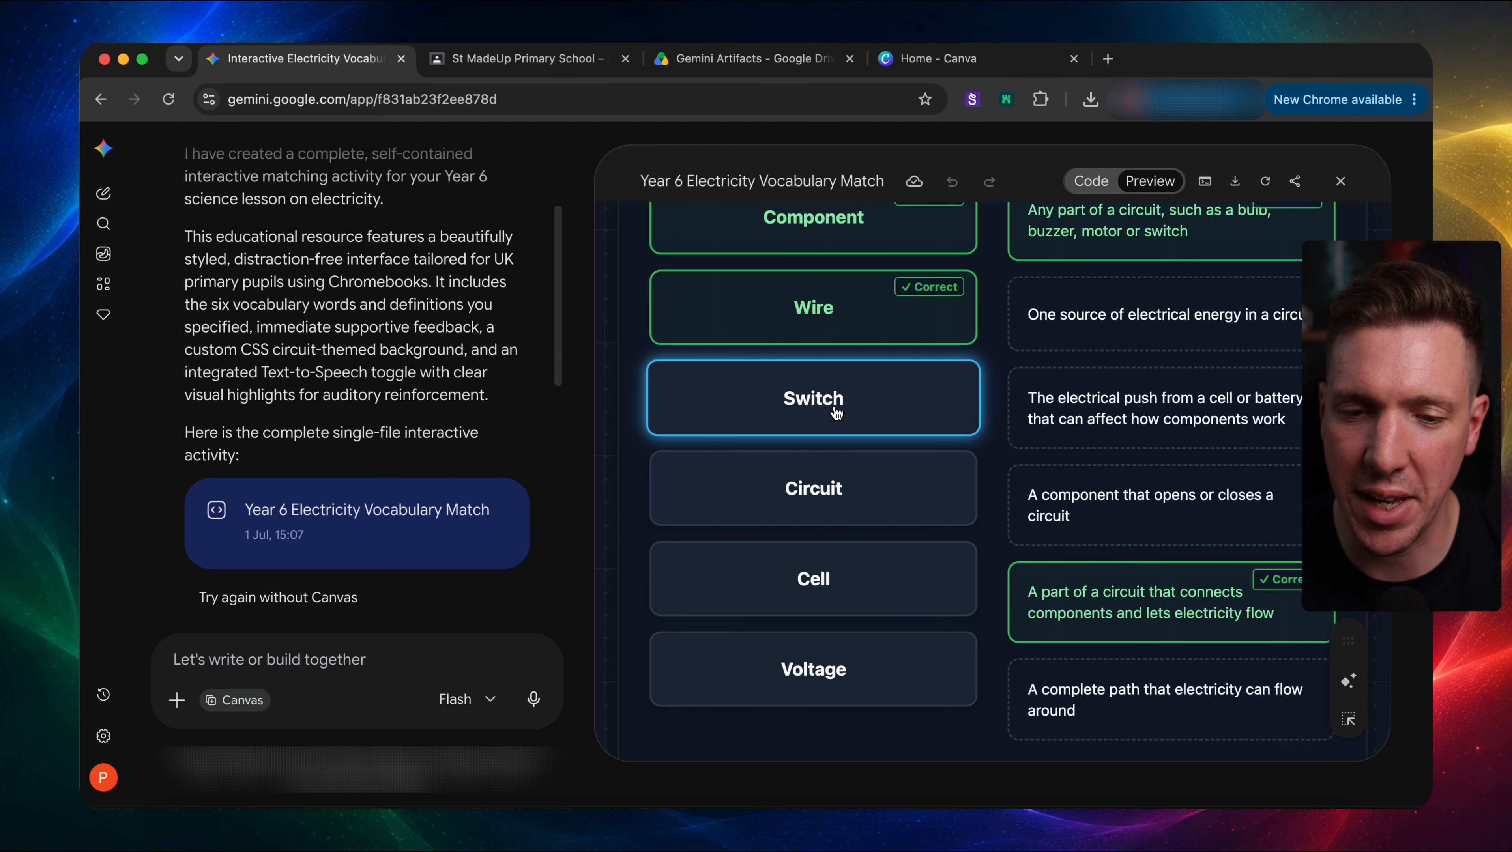
pyautogui.click(1057, 519)
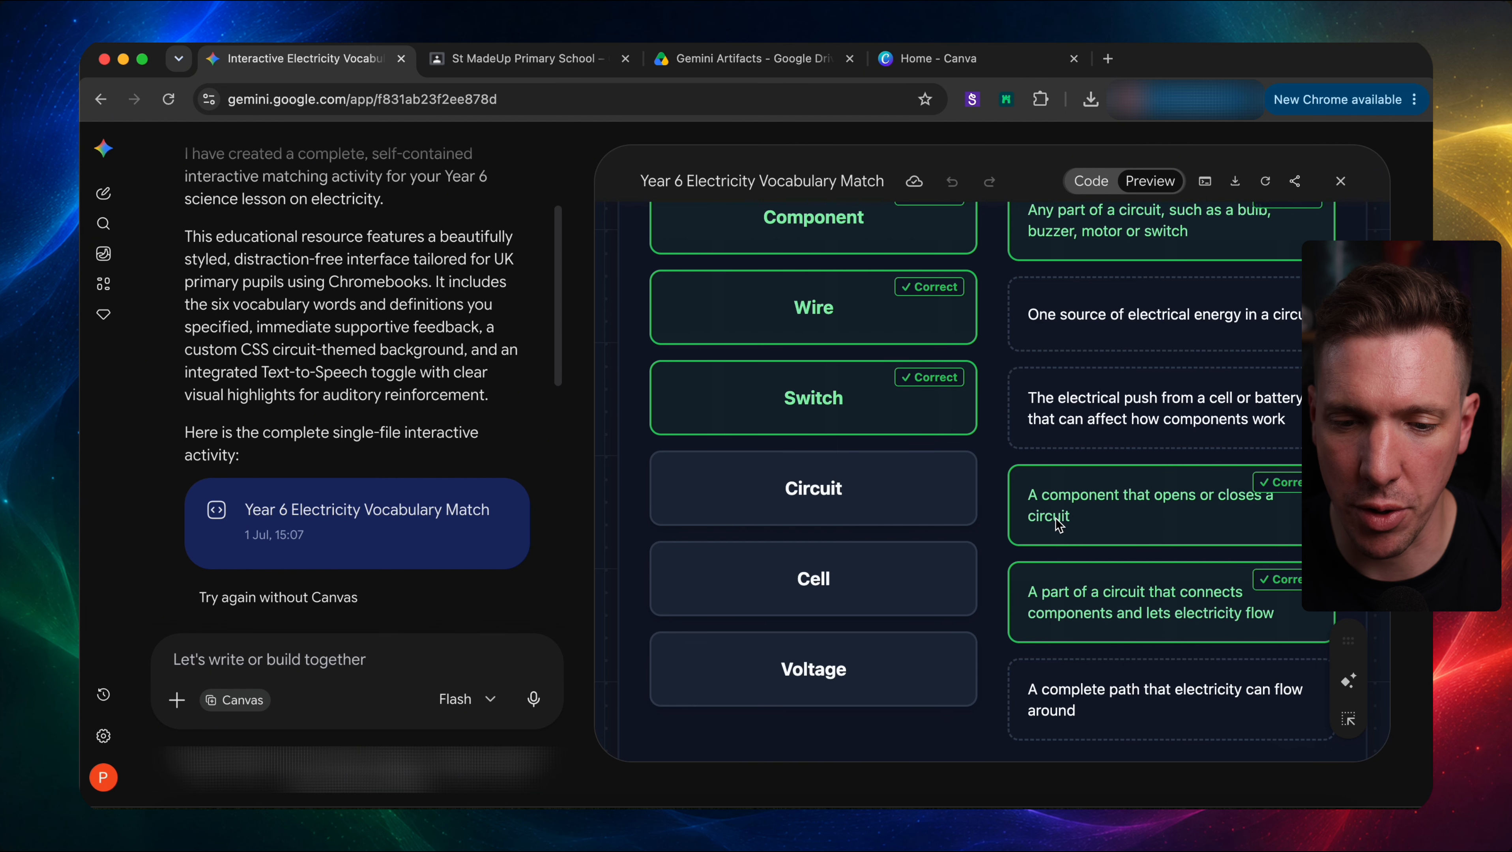
pyautogui.click(880, 499)
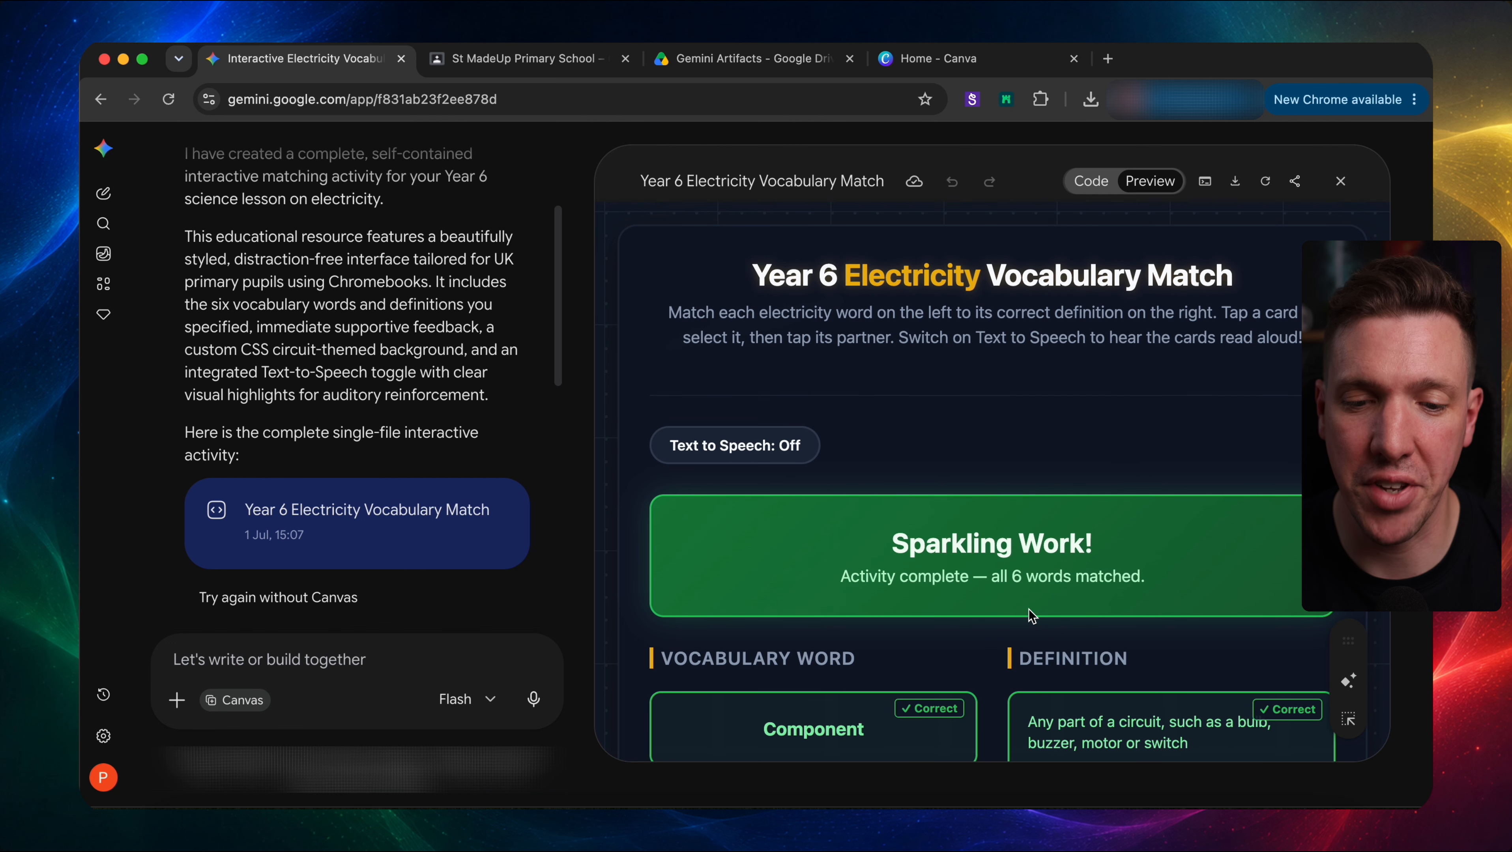
# - Reset the completed matching game and refresh the activity preview
pyautogui.scroll(-10, 1032, 618)
pyautogui.click(1010, 685)
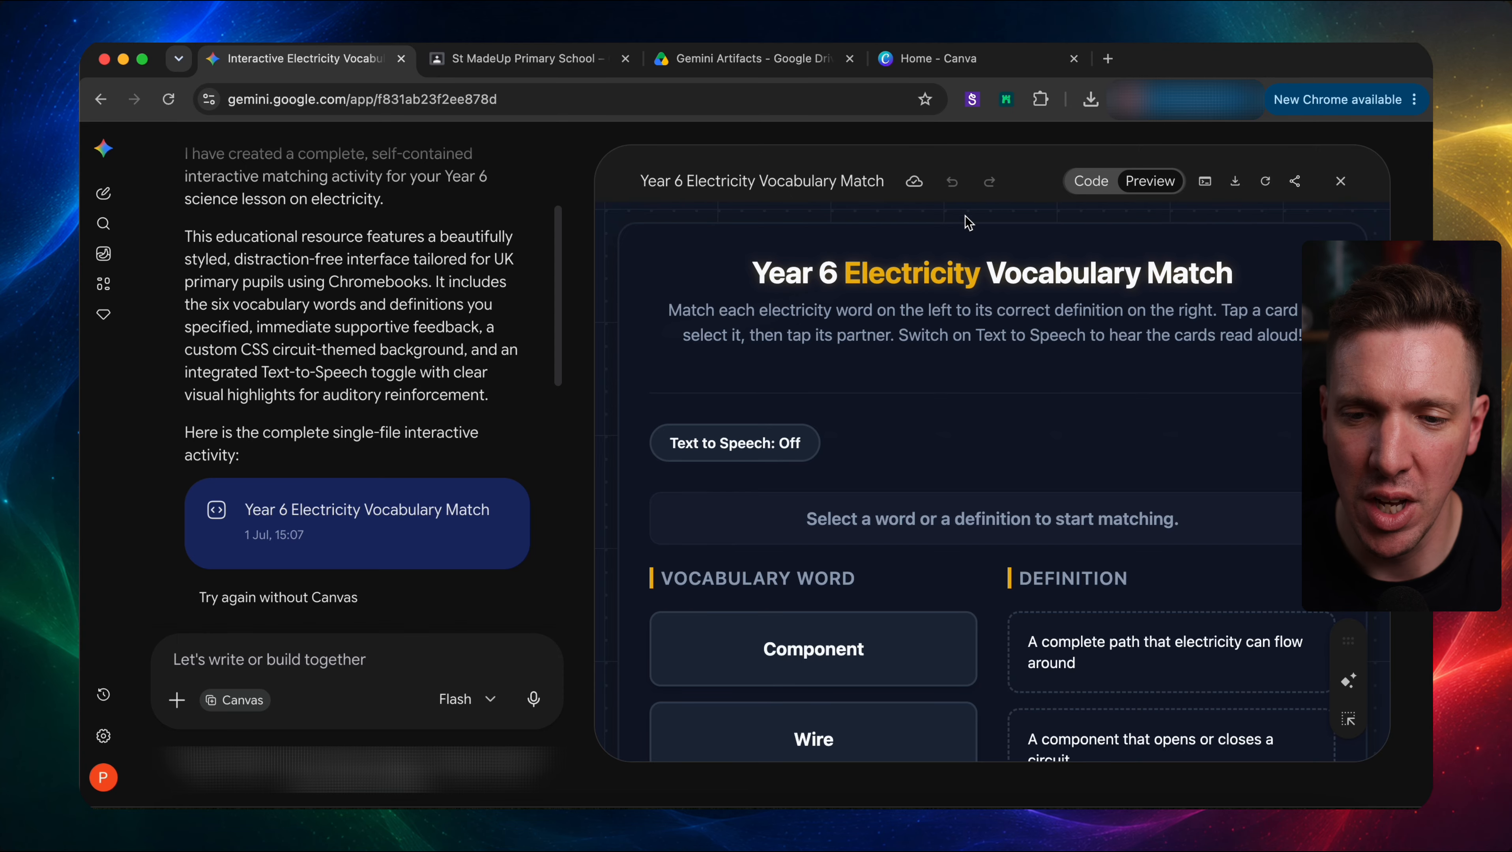
pyautogui.click(1265, 180)
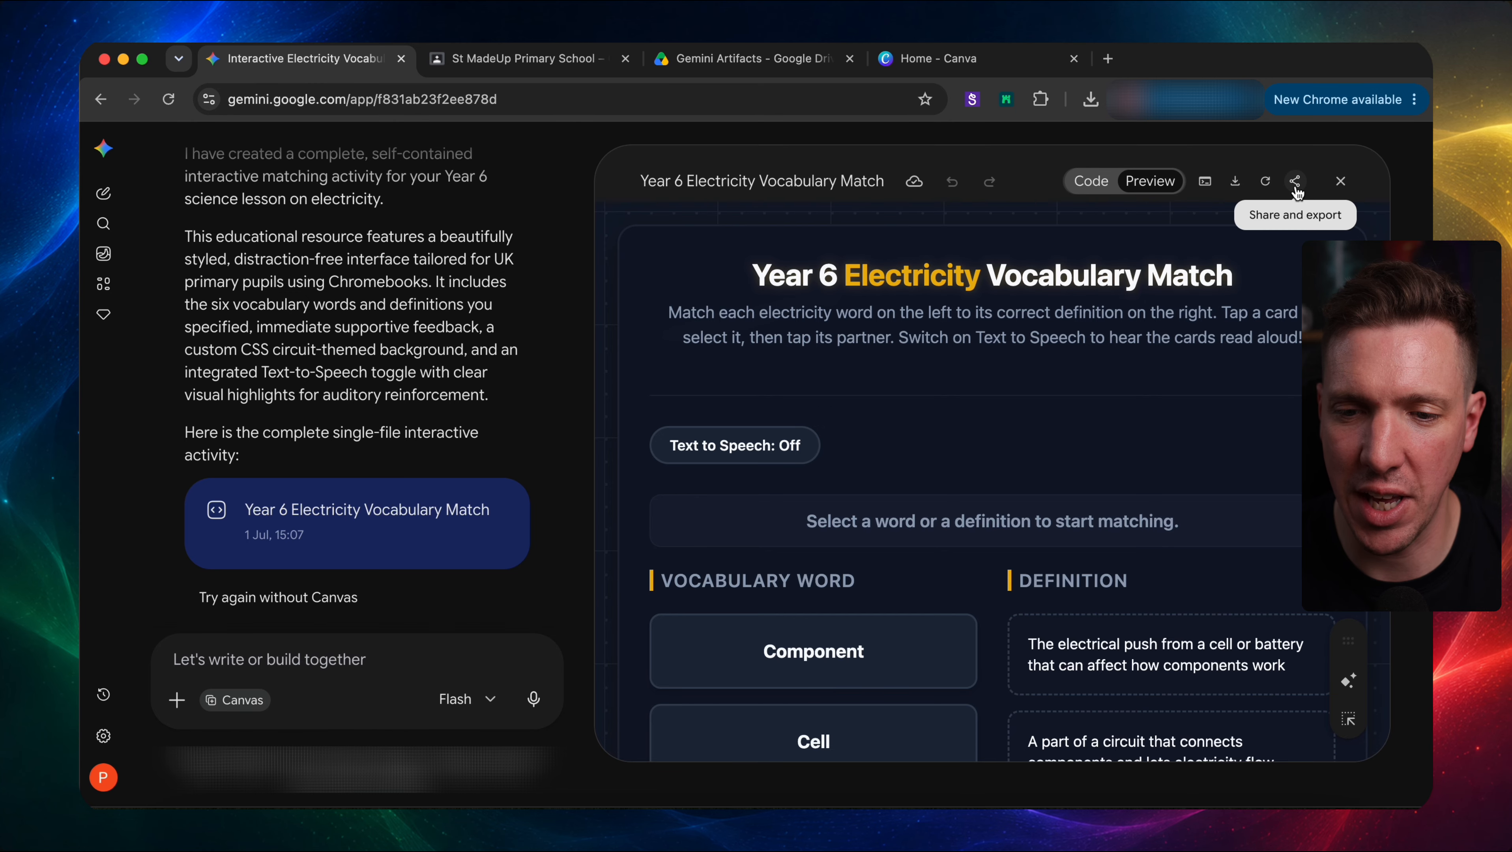
# - Share the activity with Classroom and agree to connect to Google Drive
pyautogui.click(1297, 190)
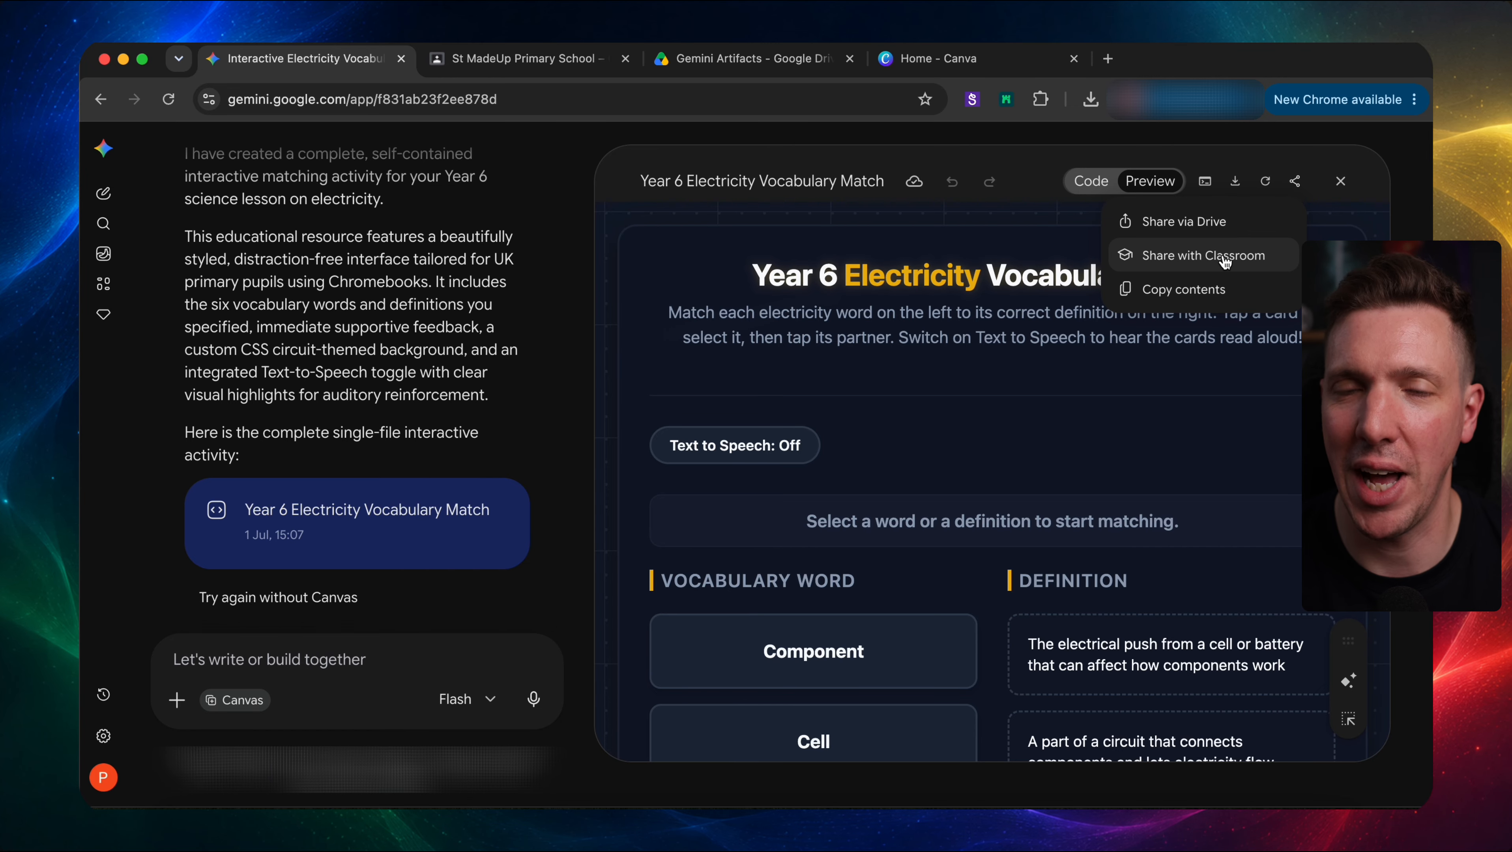
pyautogui.click(1196, 257)
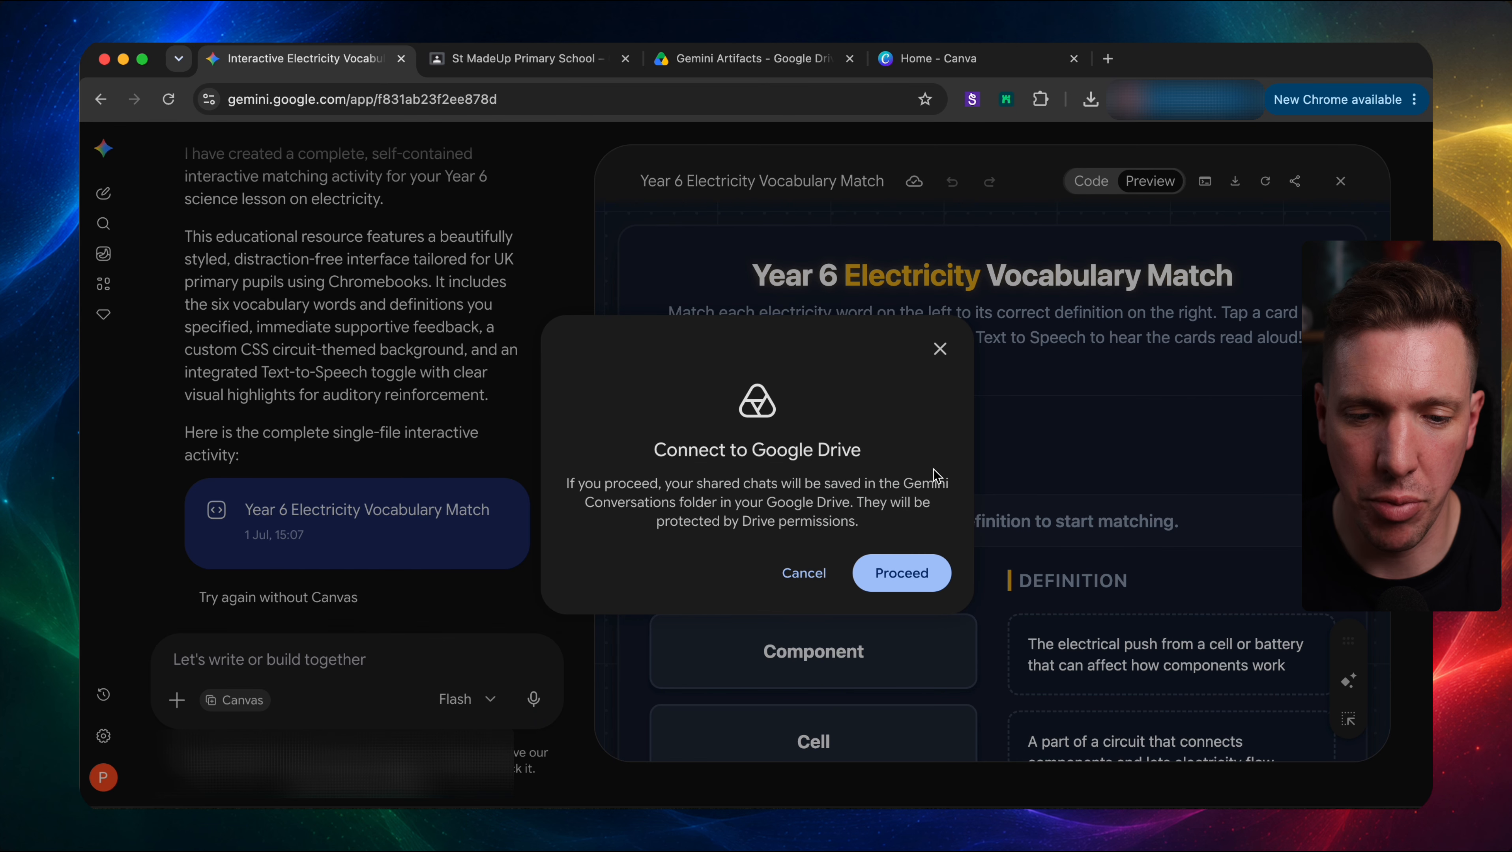
pyautogui.click(916, 578)
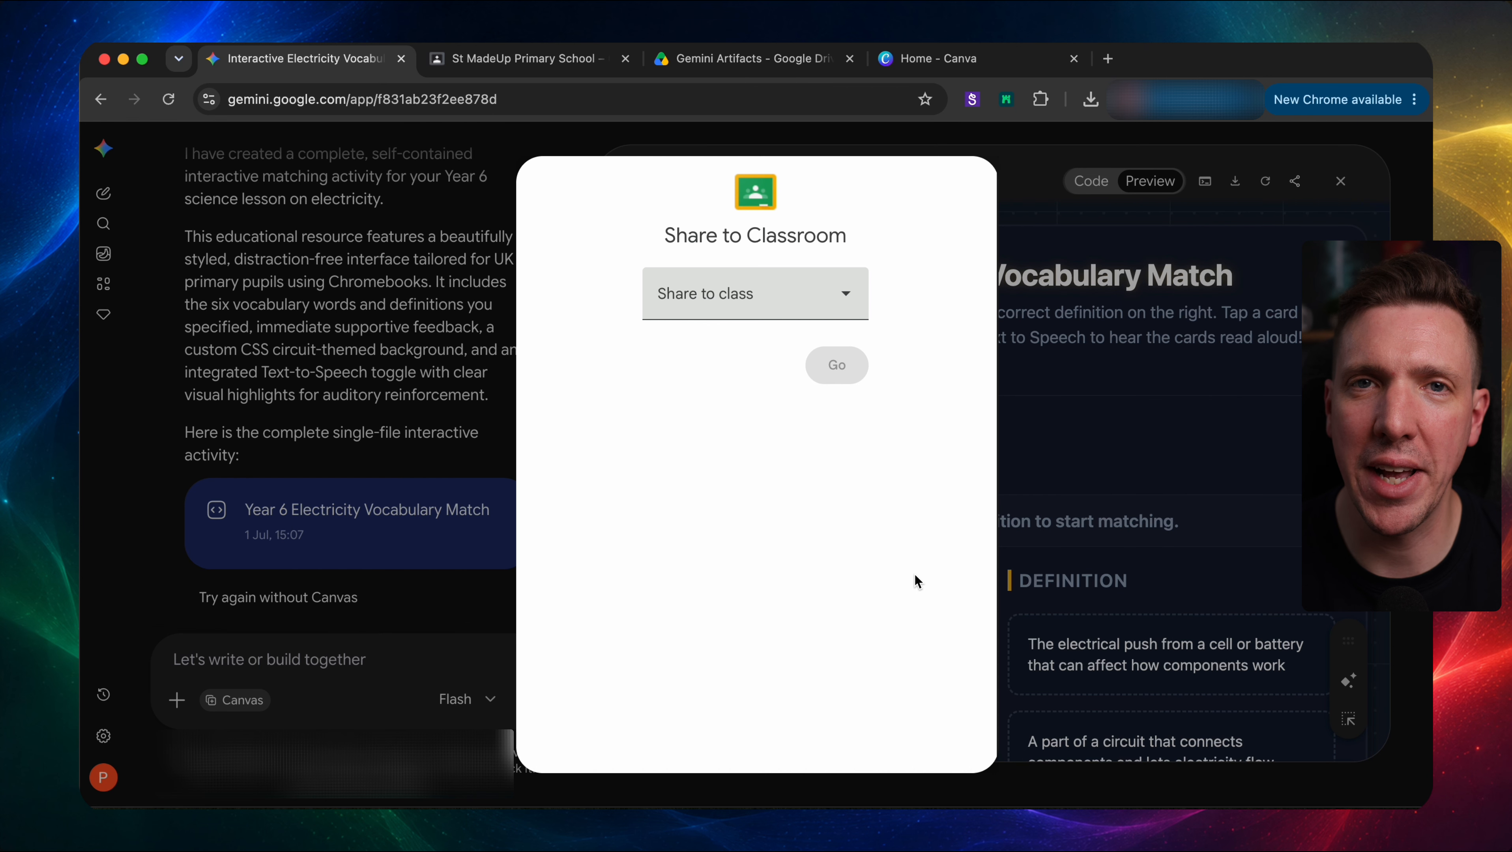
# - Choose the St MadeUp Primary School class and create an assignment for the shared activity
pyautogui.click(844, 294)
pyautogui.click(844, 376)
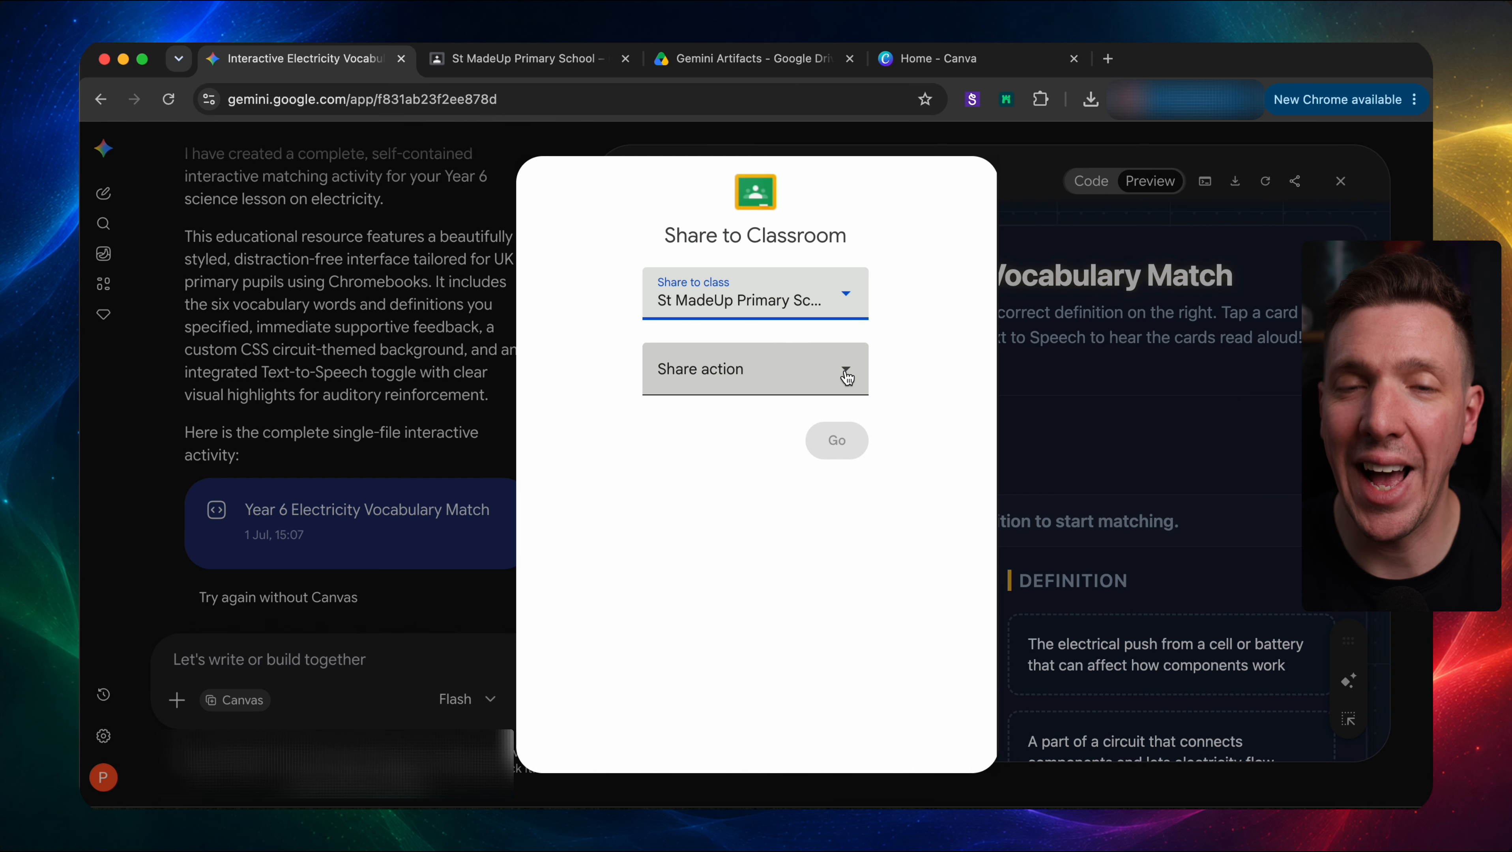
pyautogui.click(846, 375)
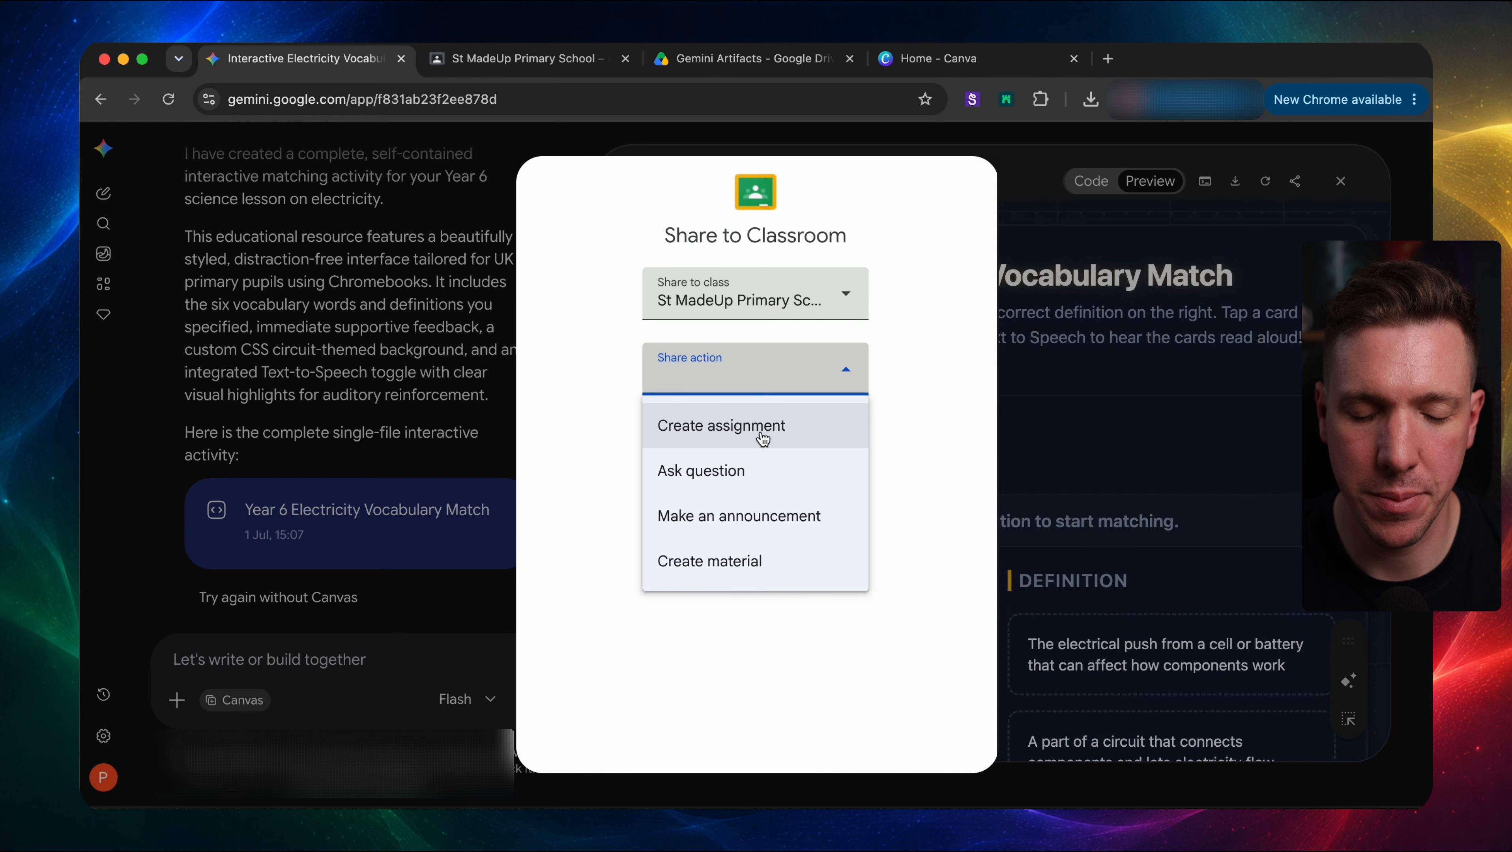
pyautogui.click(667, 428)
pyautogui.click(838, 442)
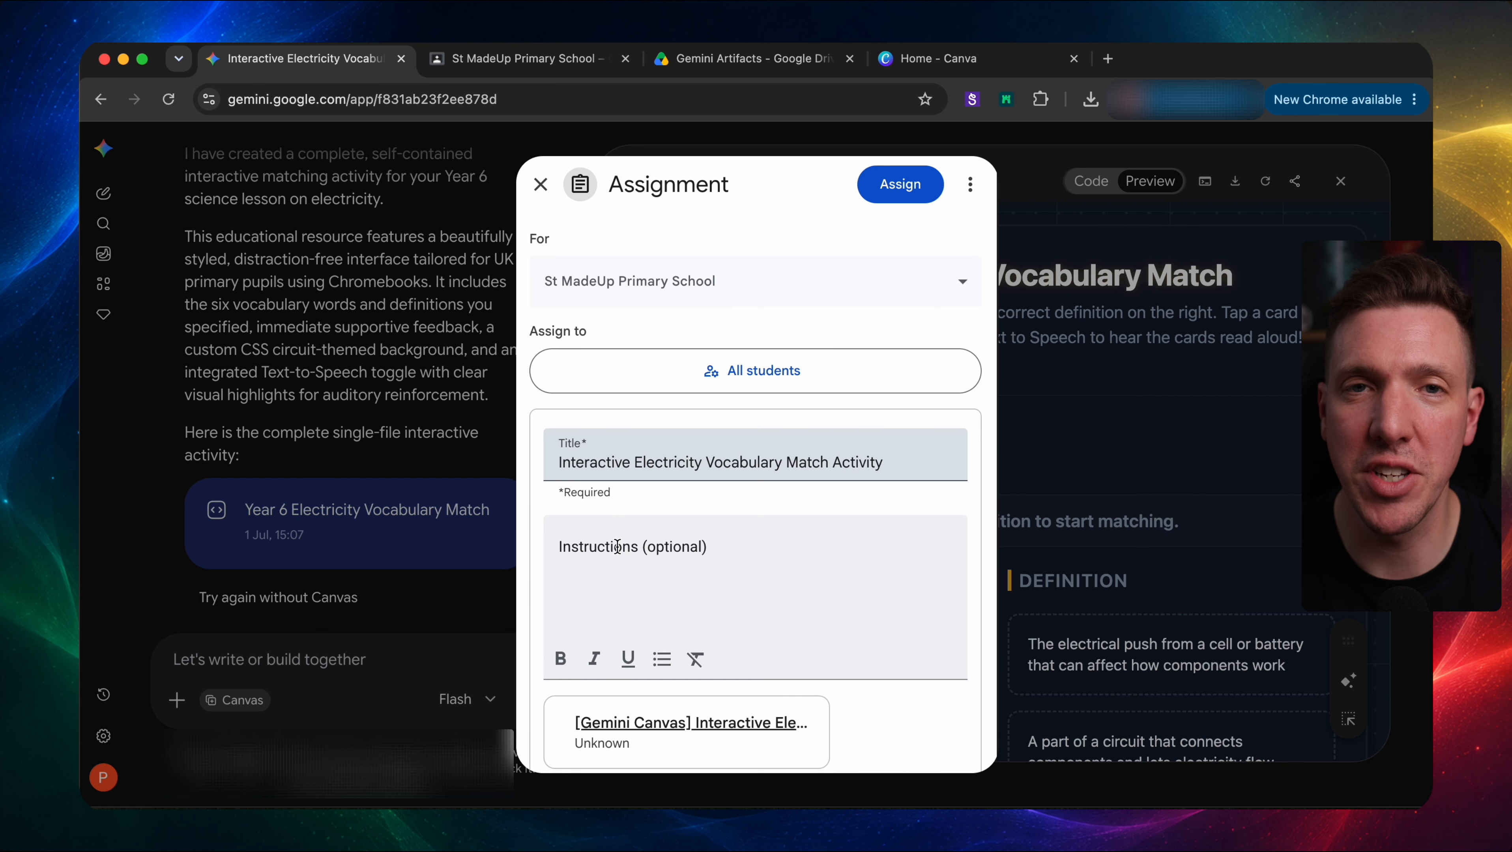
# - Review the assignment's instructions, attachment and points options, and assign it to all students without adding instructions
pyautogui.click(617, 552)
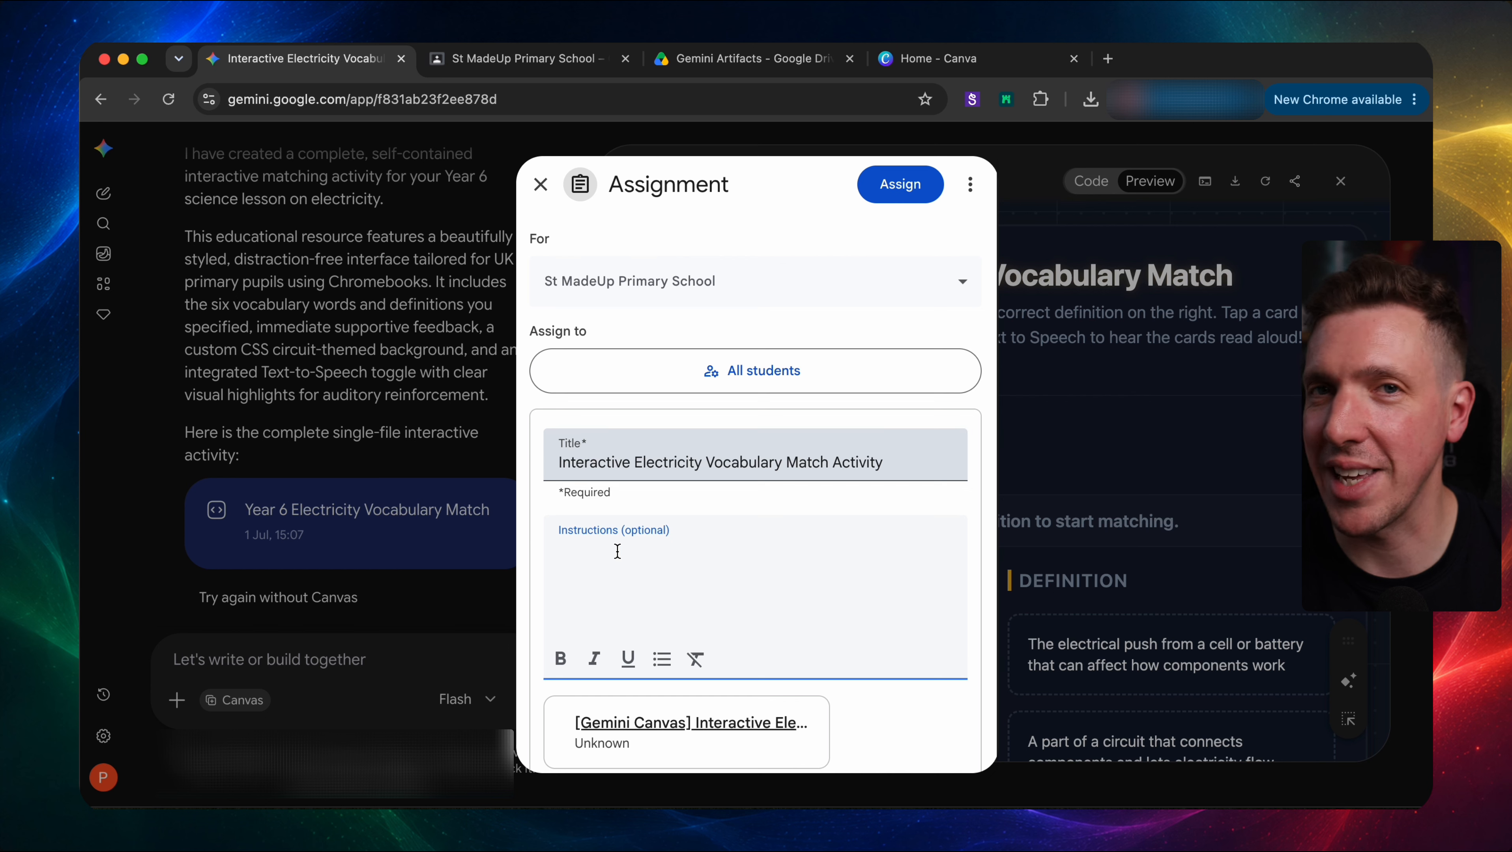
pyautogui.scroll(-3, 681, 603)
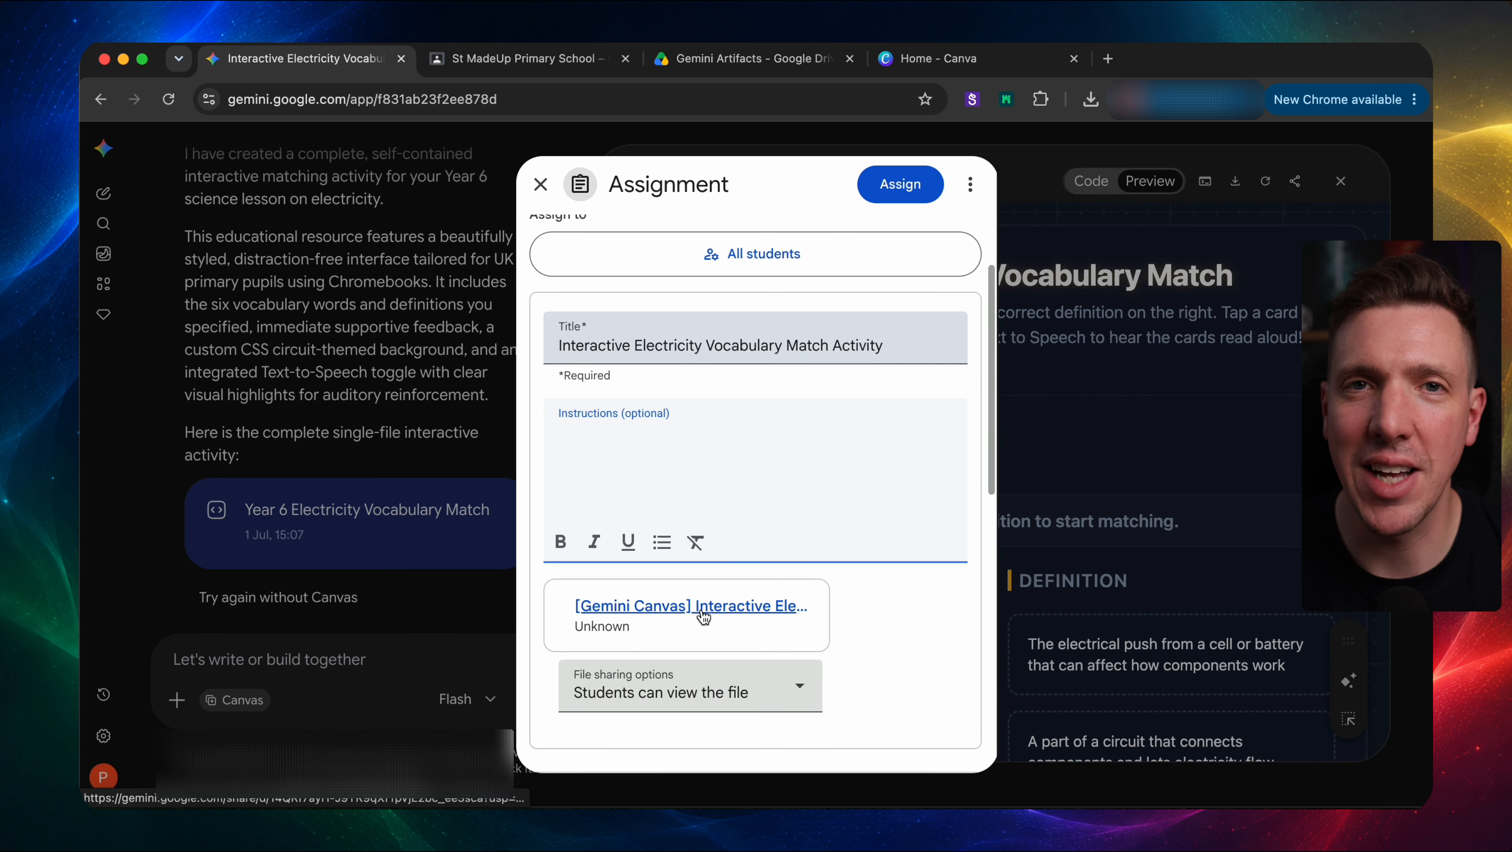
pyautogui.scroll(-1, 702, 662)
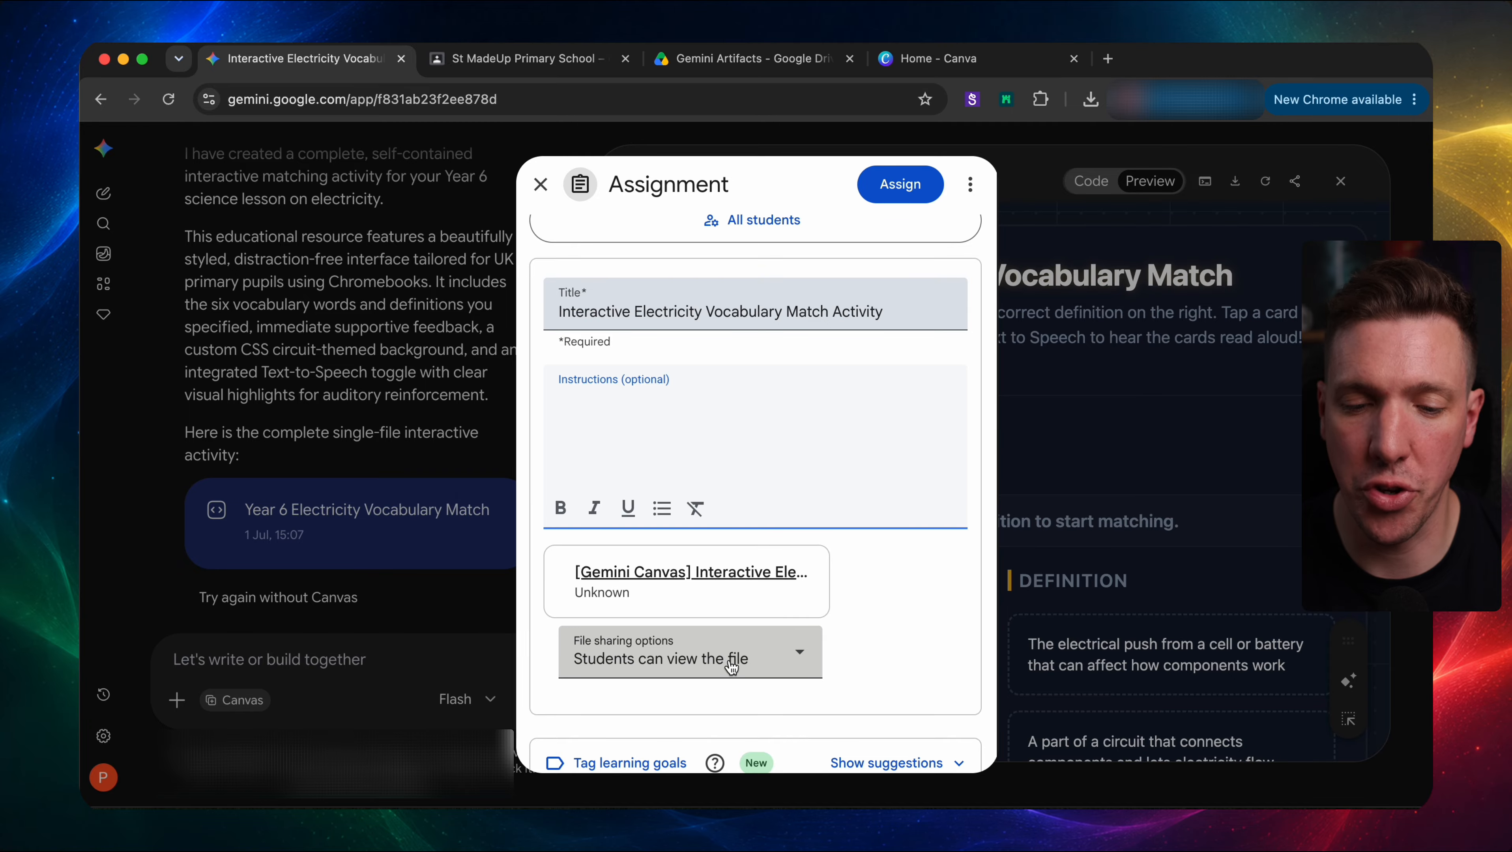
pyautogui.scroll(-1, 729, 666)
pyautogui.scroll(-8, 730, 667)
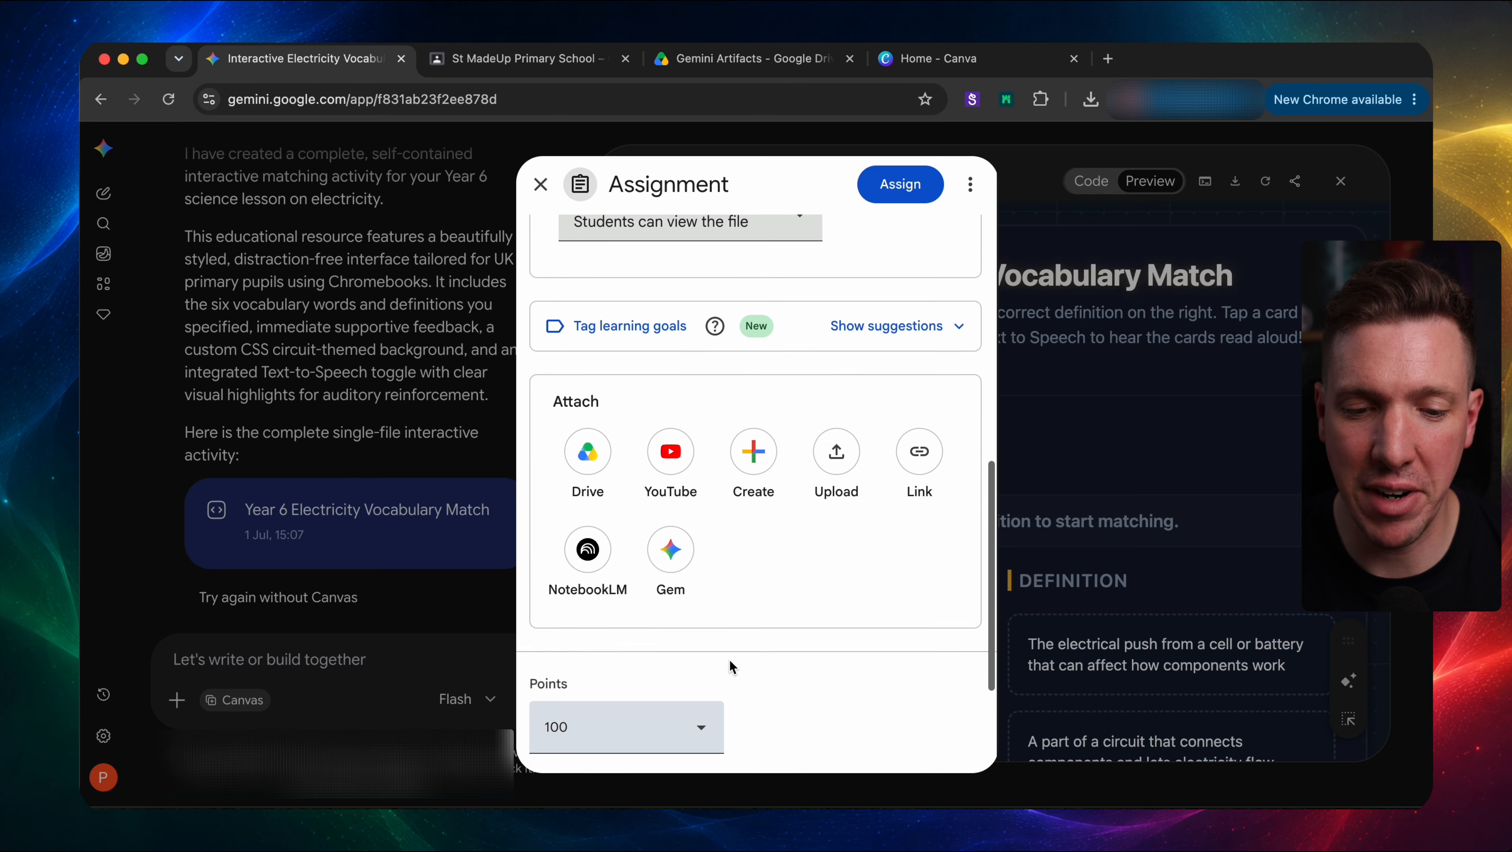
pyautogui.scroll(10, 728, 660)
pyautogui.click(729, 660)
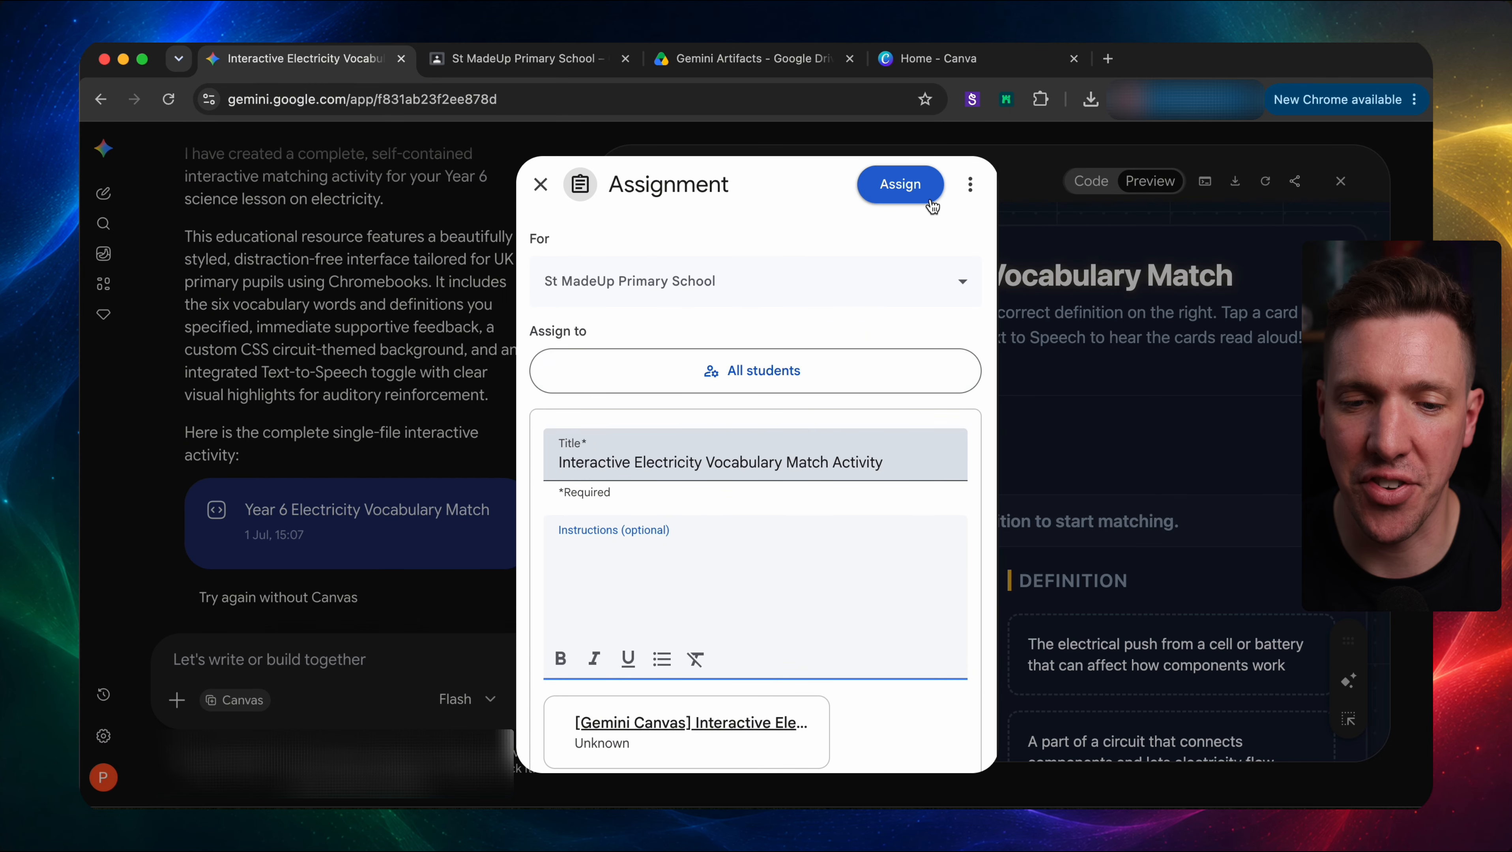
pyautogui.click(915, 187)
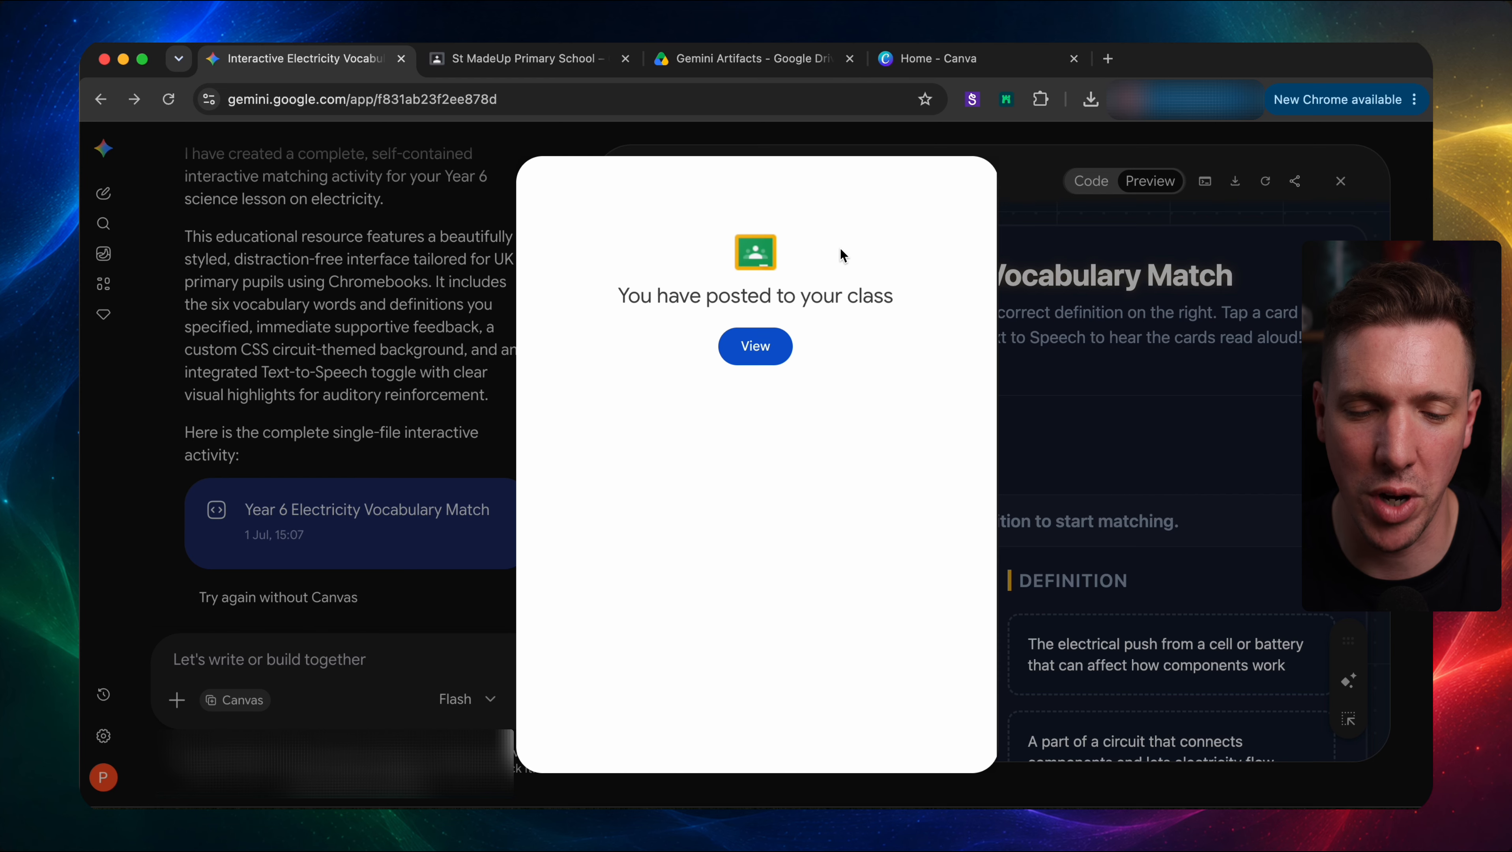
# - View the posted class in Google Classroom and open the Interactive Electricity Vocabulary Match Activity assignment
pyautogui.click(756, 352)
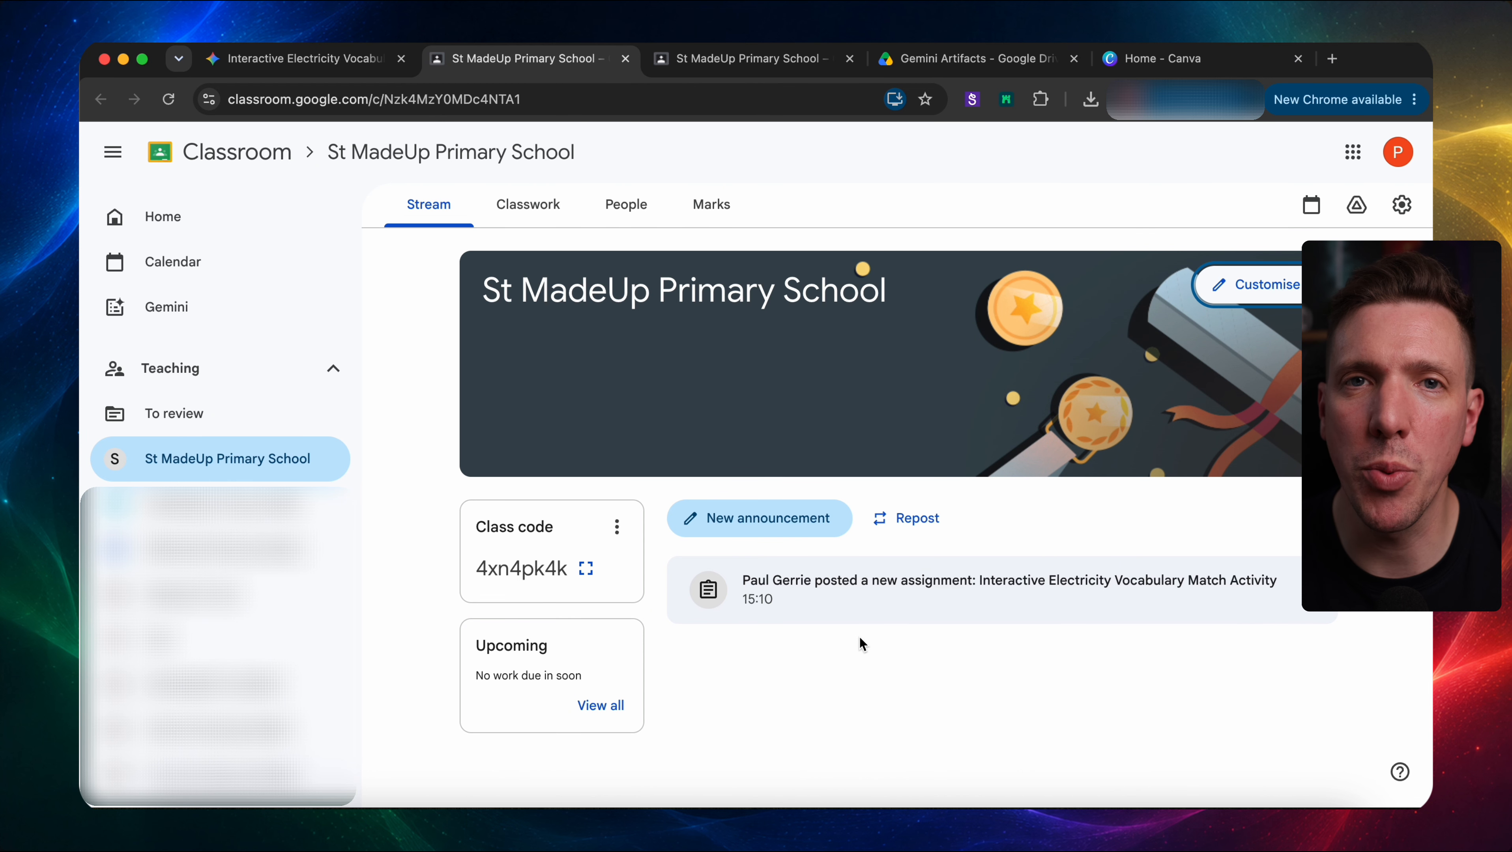
pyautogui.click(883, 593)
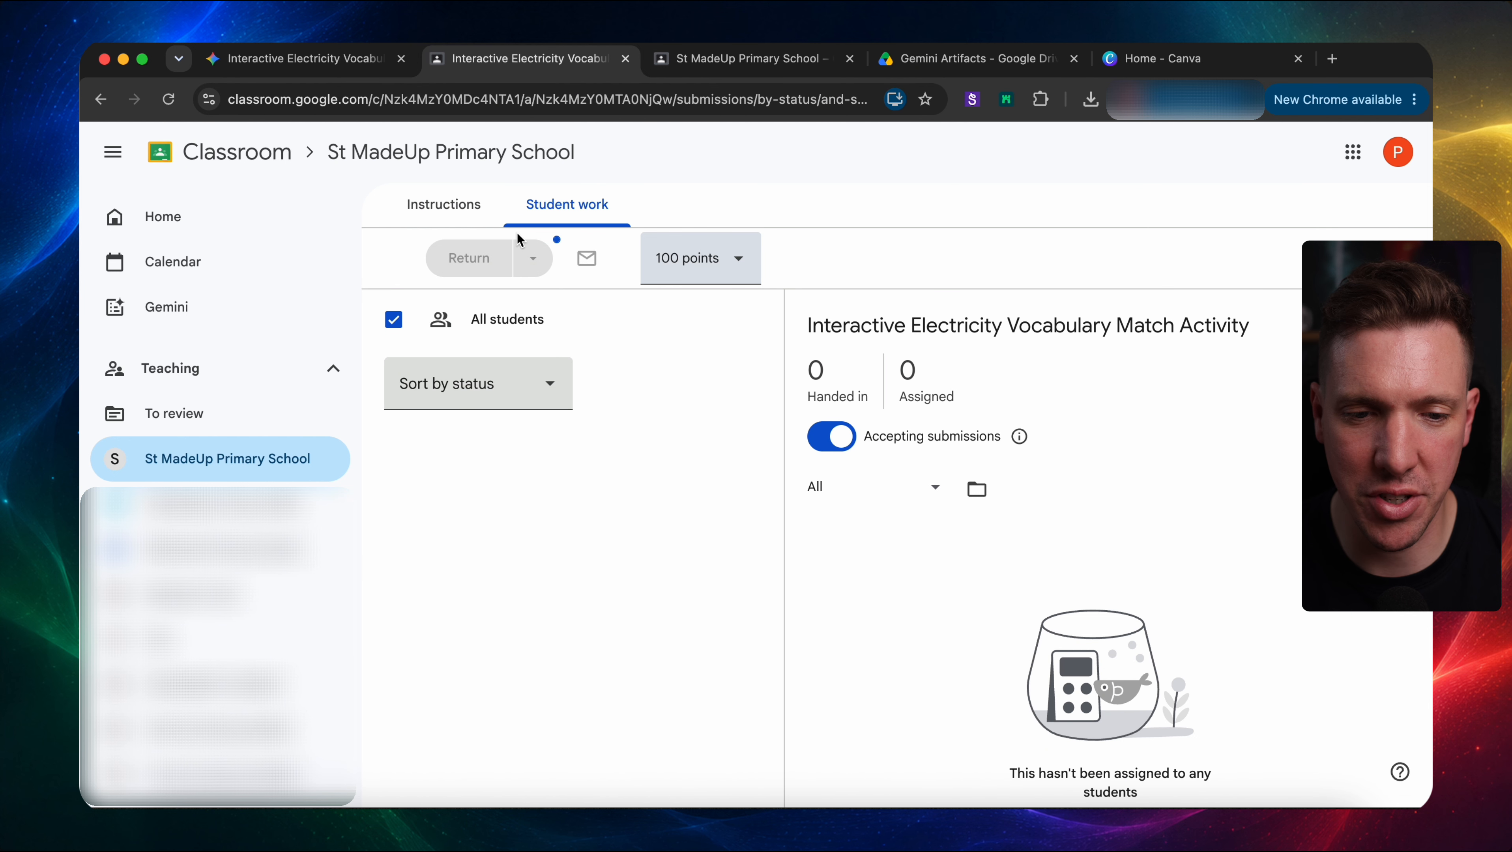
# - View the assignment's instructions and open the attached Gemini Canvas activity to check how it appears
pyautogui.click(427, 207)
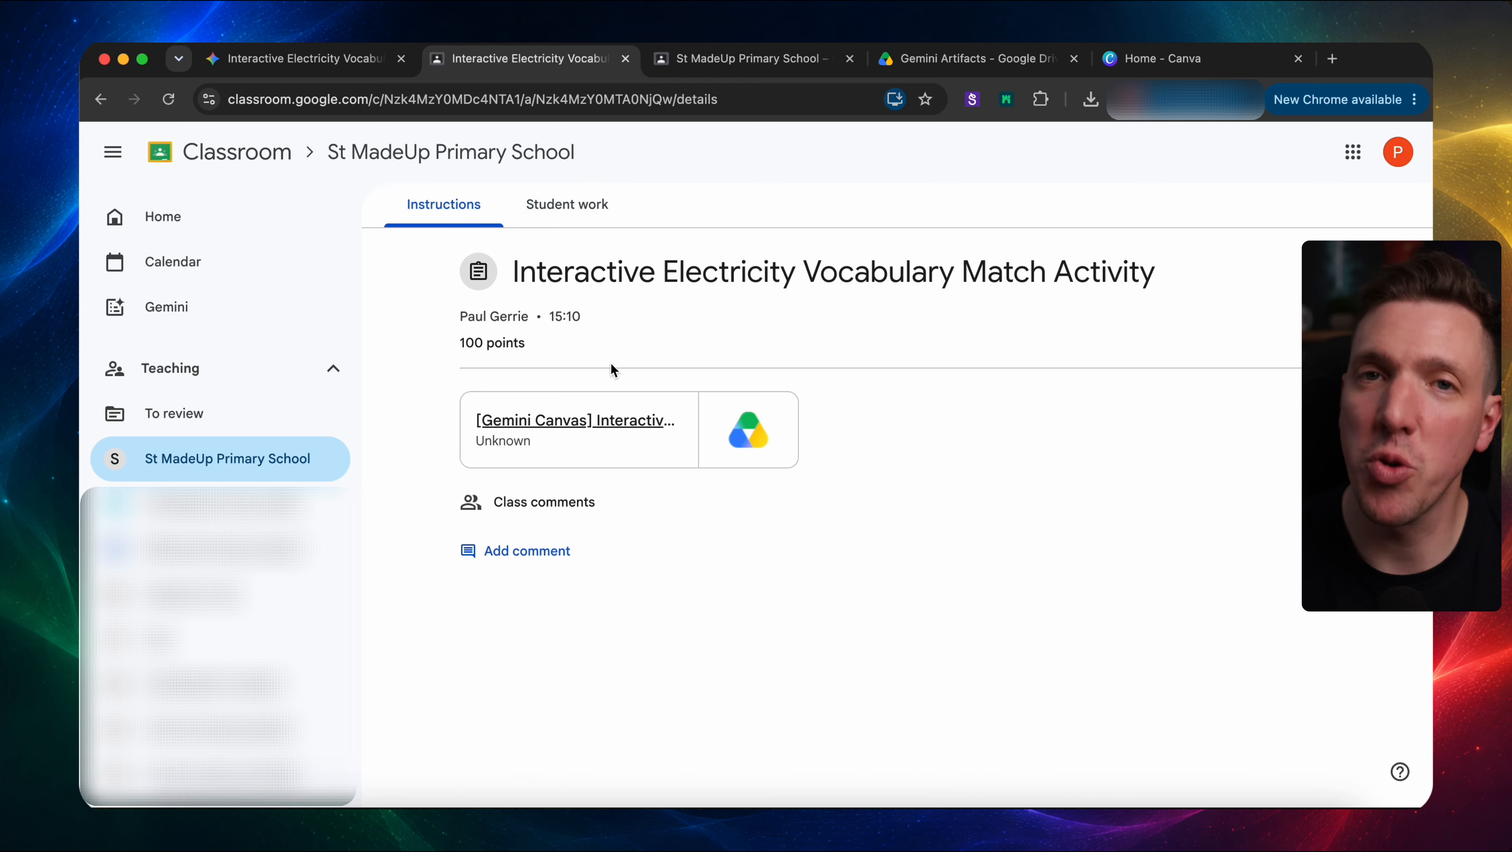
pyautogui.click(604, 423)
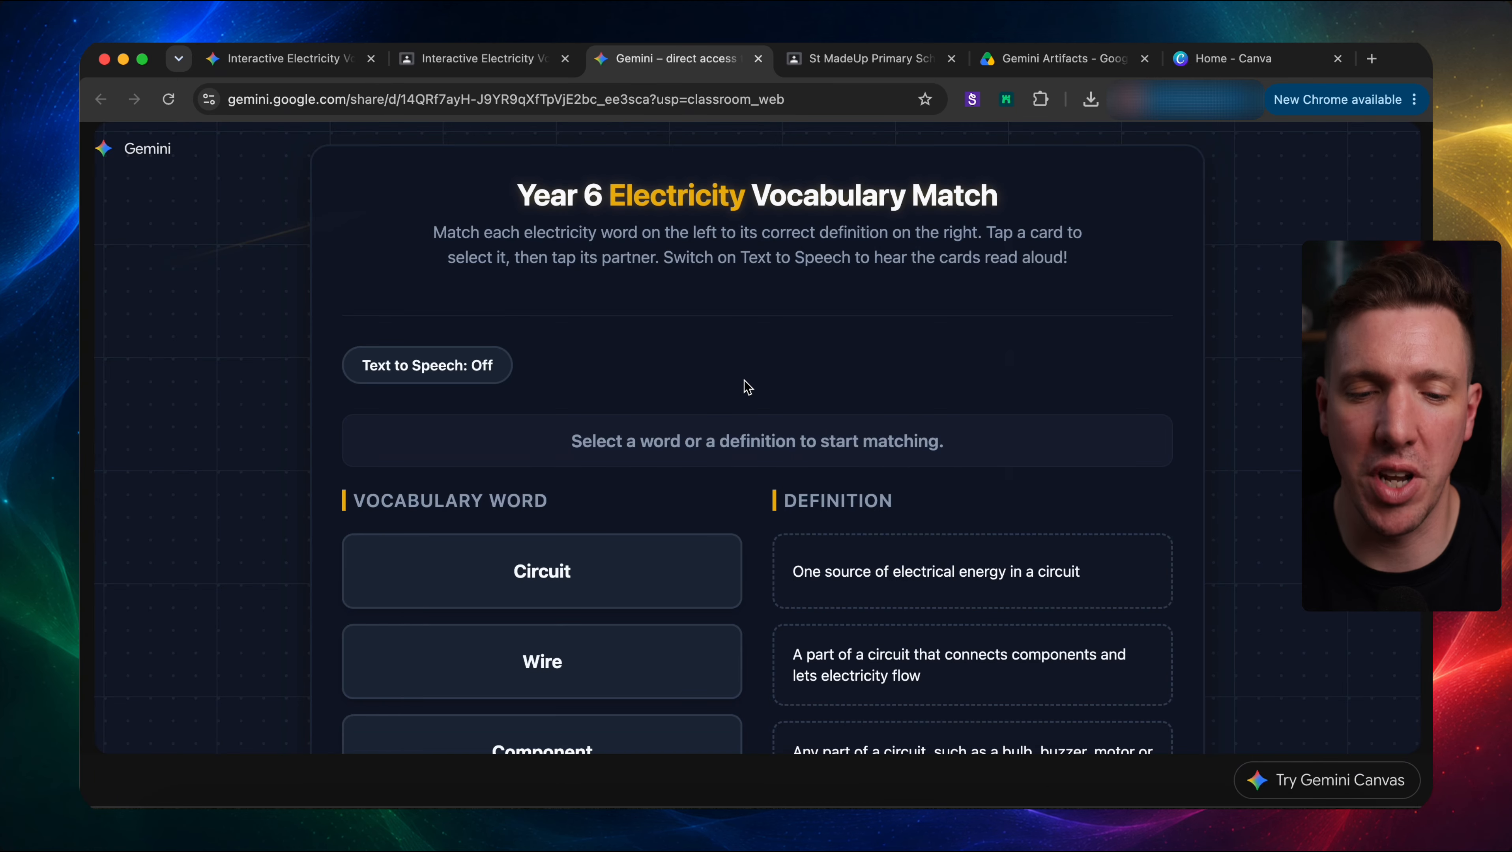
pyautogui.scroll(-5, 748, 387)
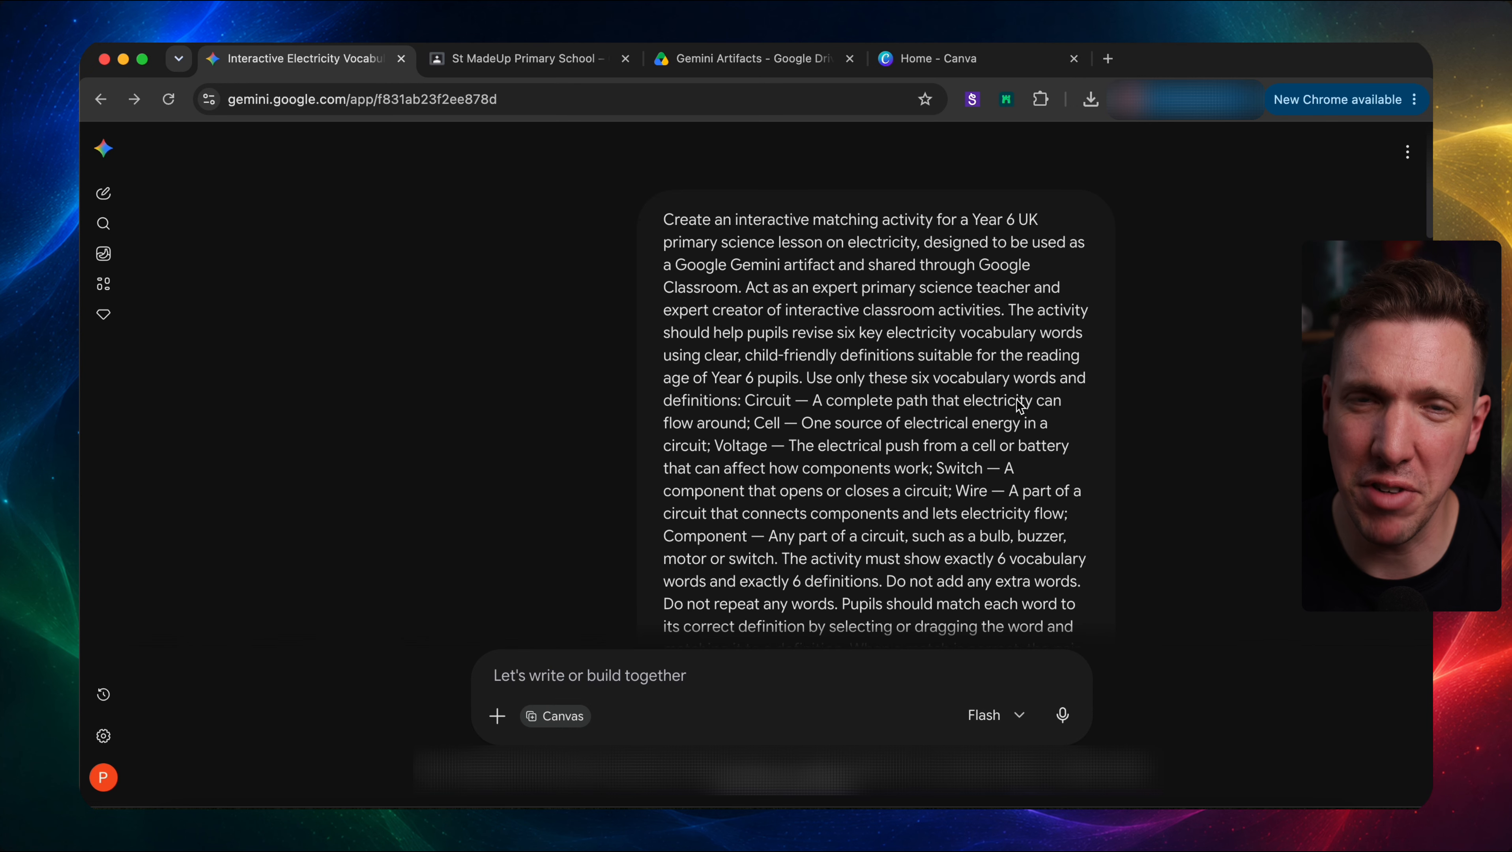
# - Review the full prompt used for the electricity matching activity and Gemini's reply in the original chat
pyautogui.scroll(-6, 1018, 401)
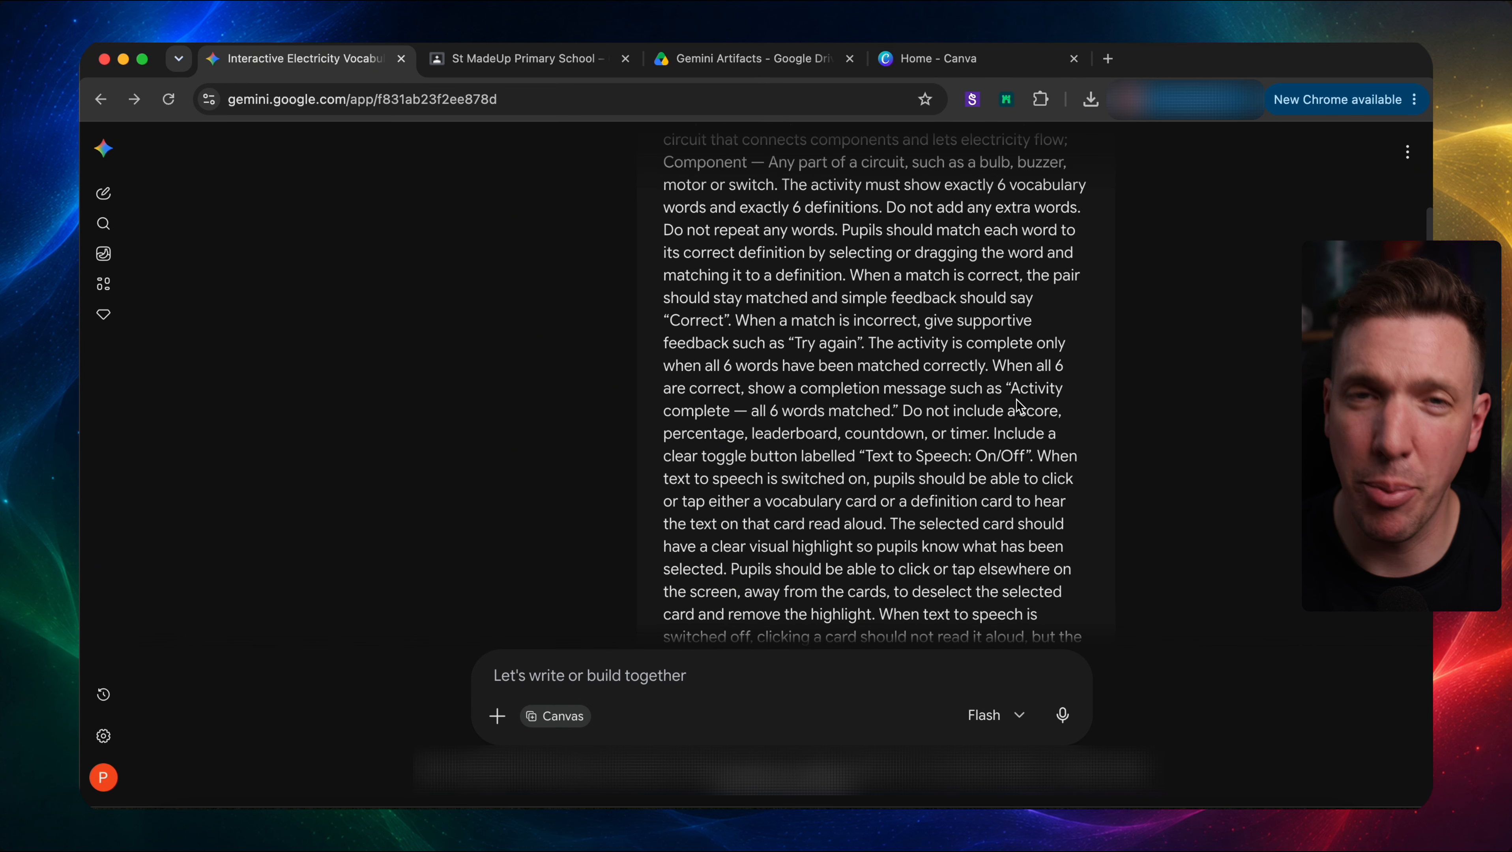
pyautogui.scroll(-4, 1019, 407)
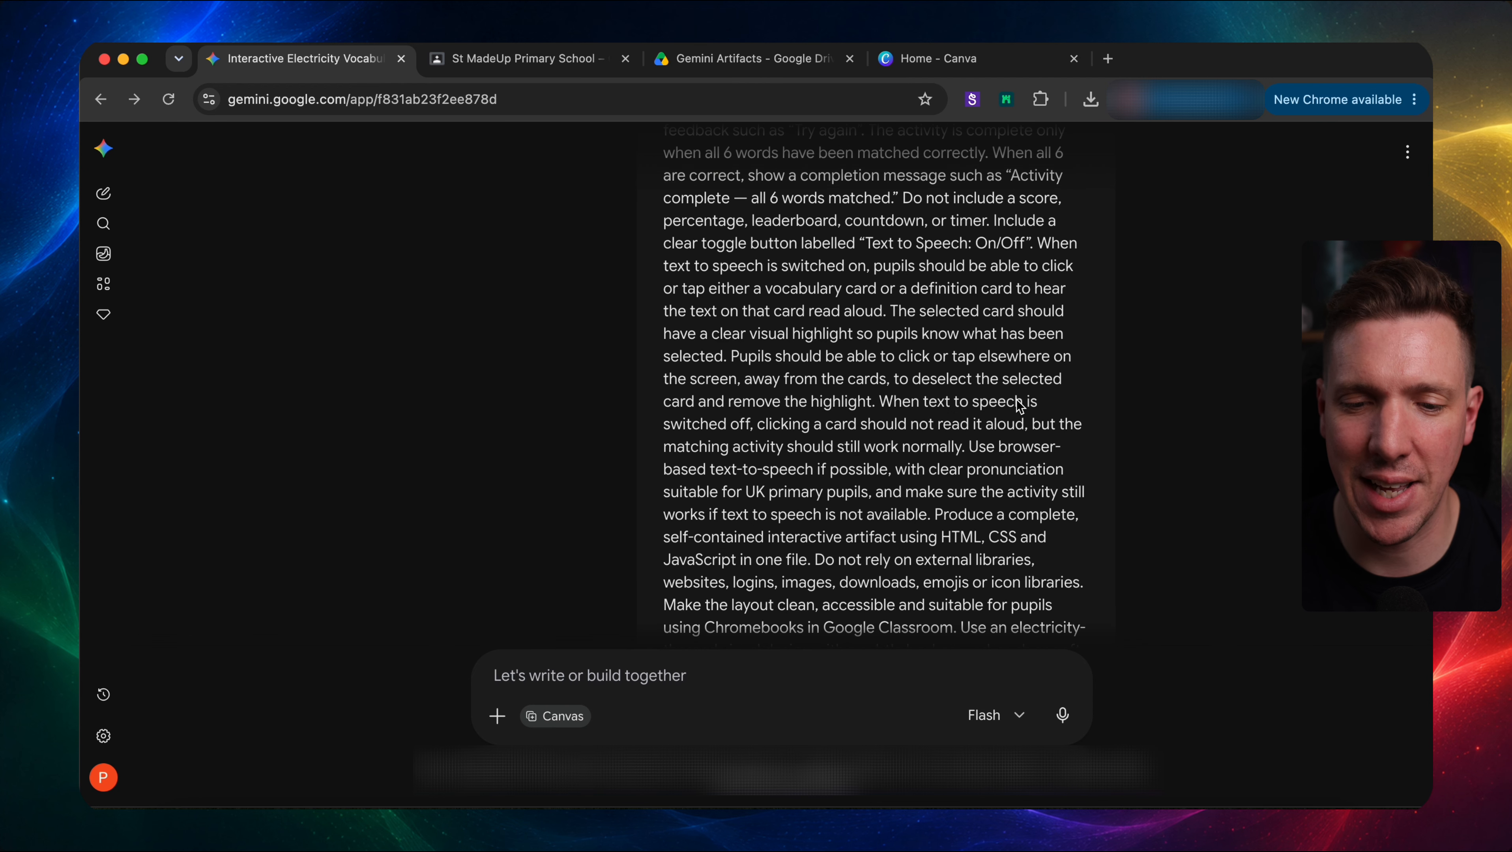
pyautogui.scroll(-4, 1019, 405)
pyautogui.scroll(-10, 1018, 406)
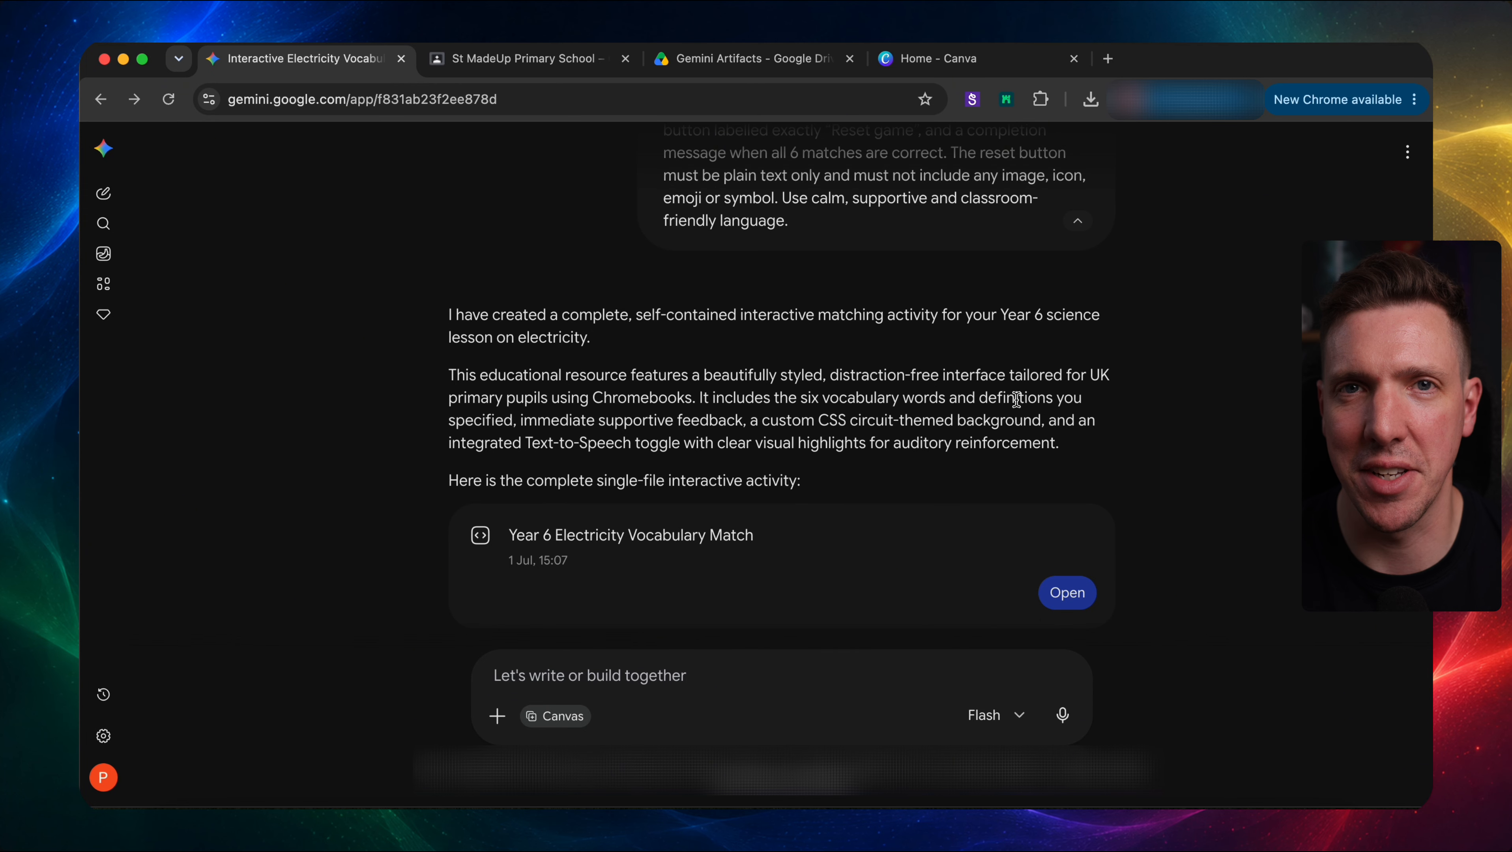
pyautogui.scroll(10, 494, 445)
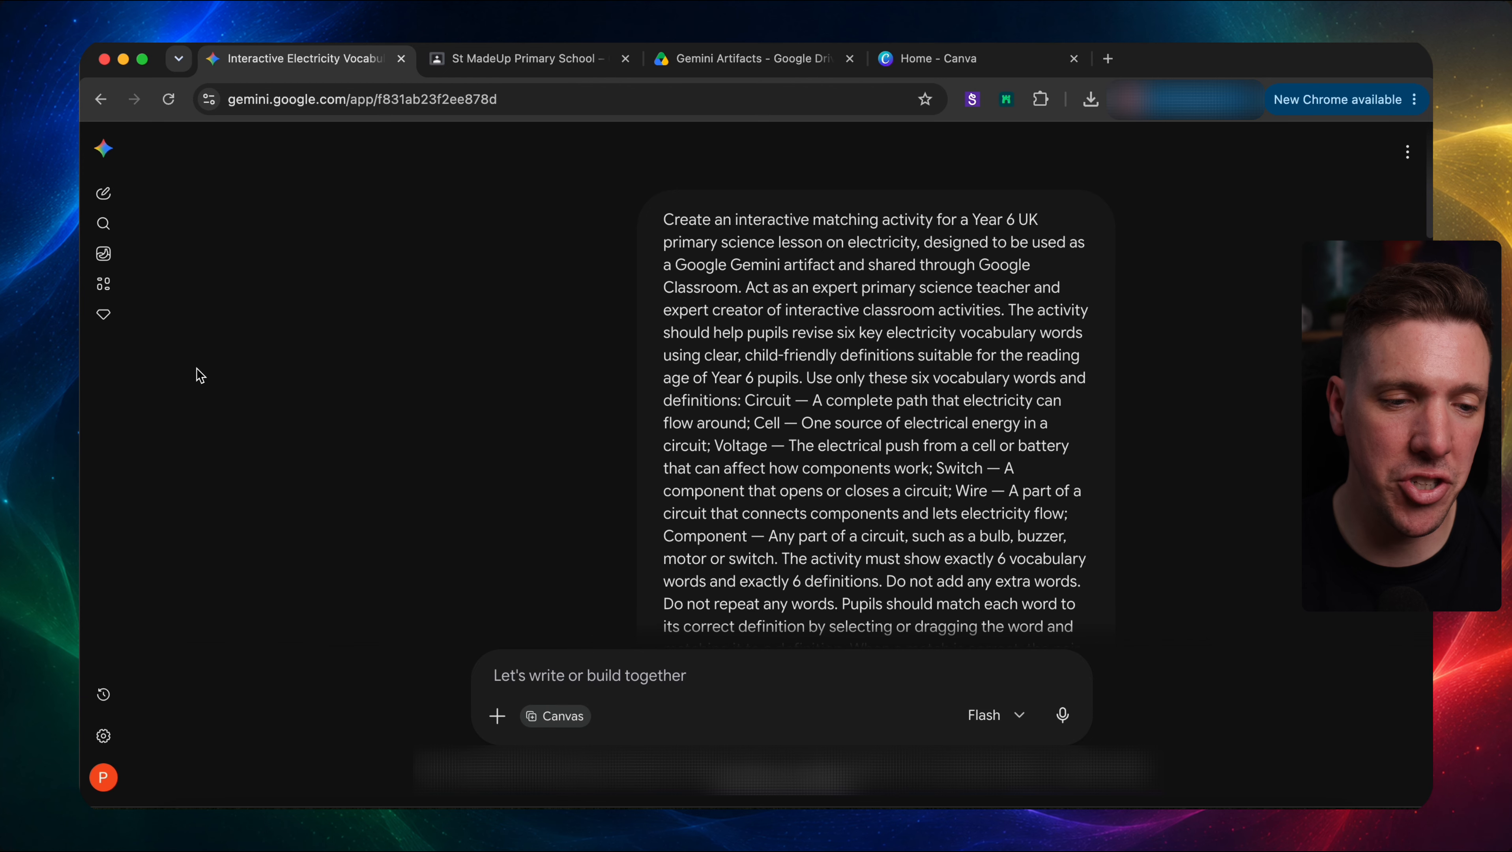
# - Open the Pupil Interactive Activity Generator Gem and start its conversation with "hello"
pyautogui.click(105, 318)
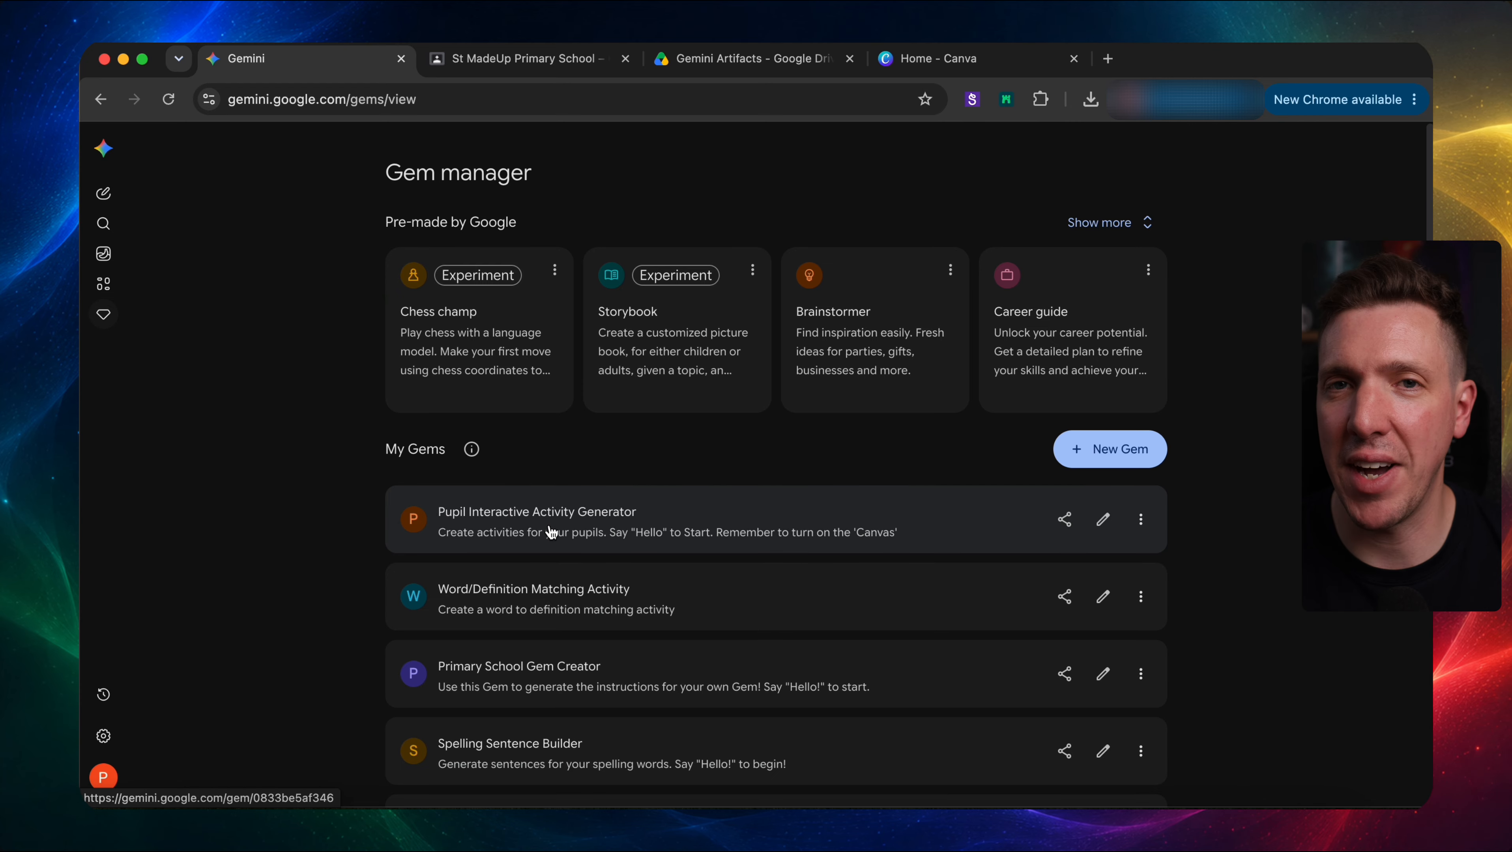
pyautogui.click(669, 519)
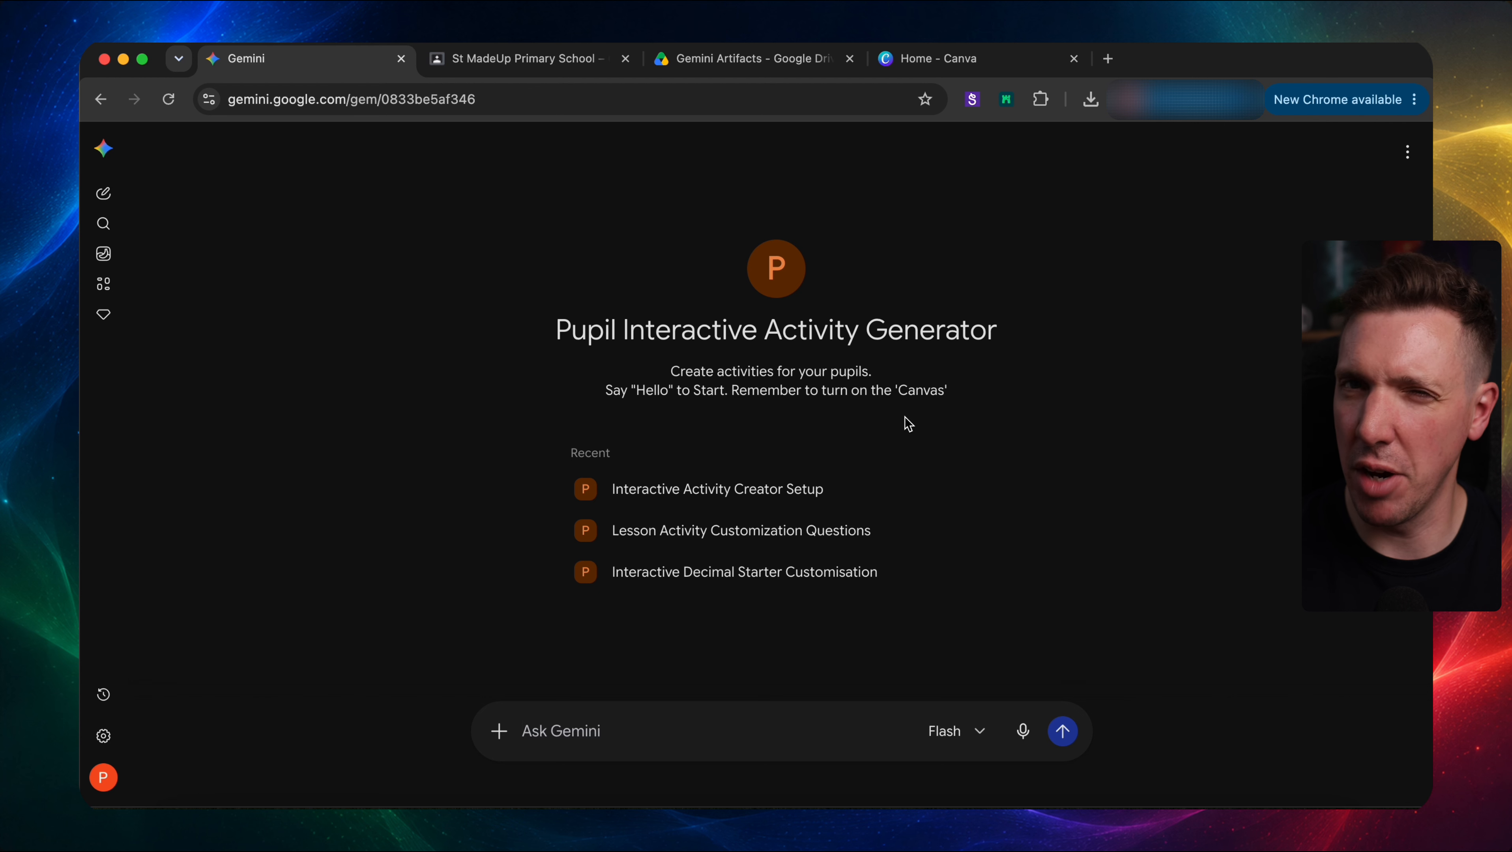
pyautogui.write('hello')
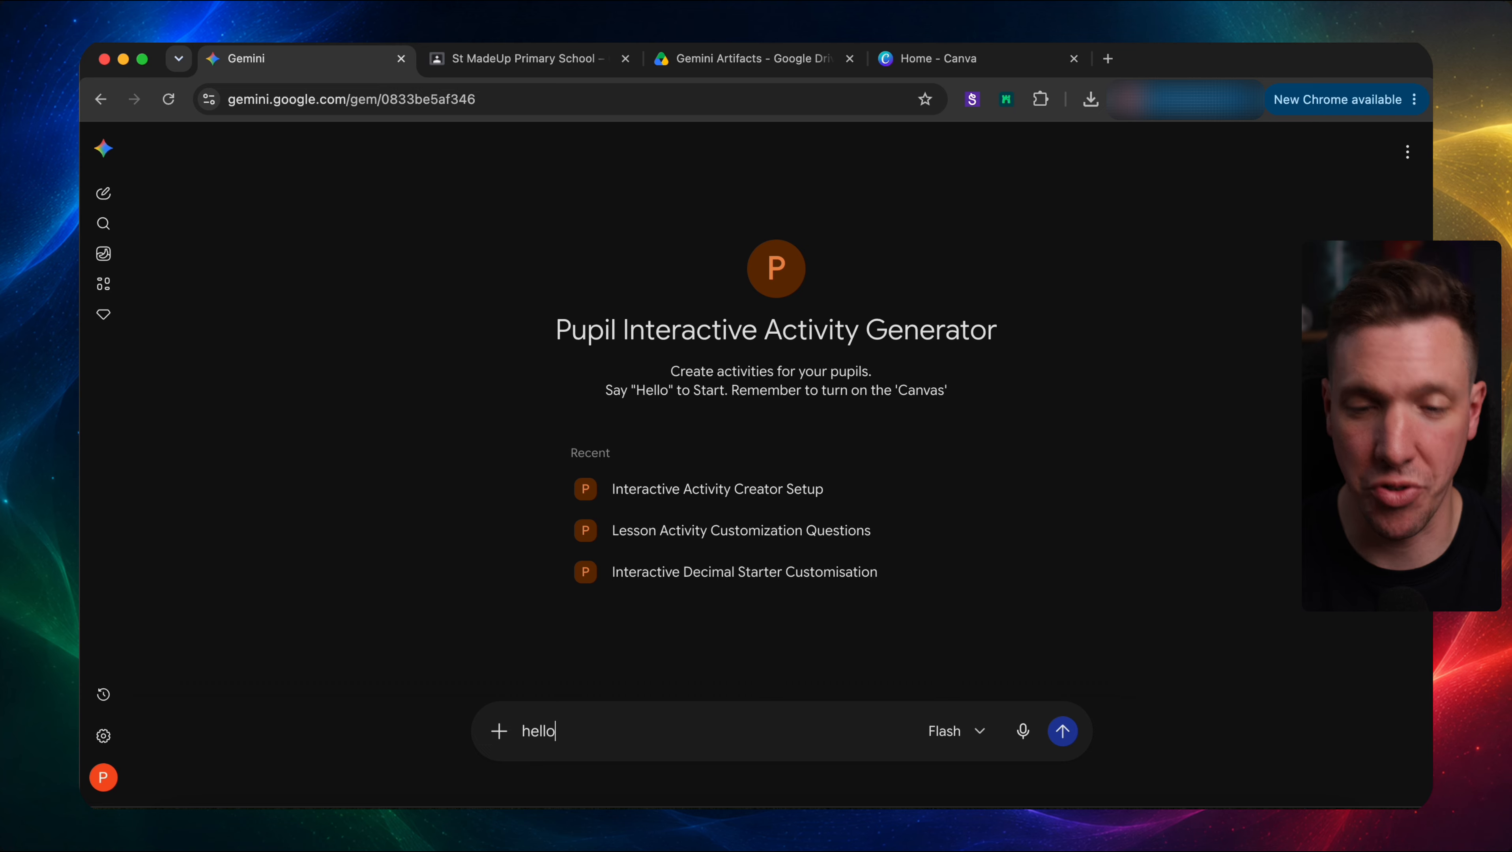
pyautogui.press('Return')
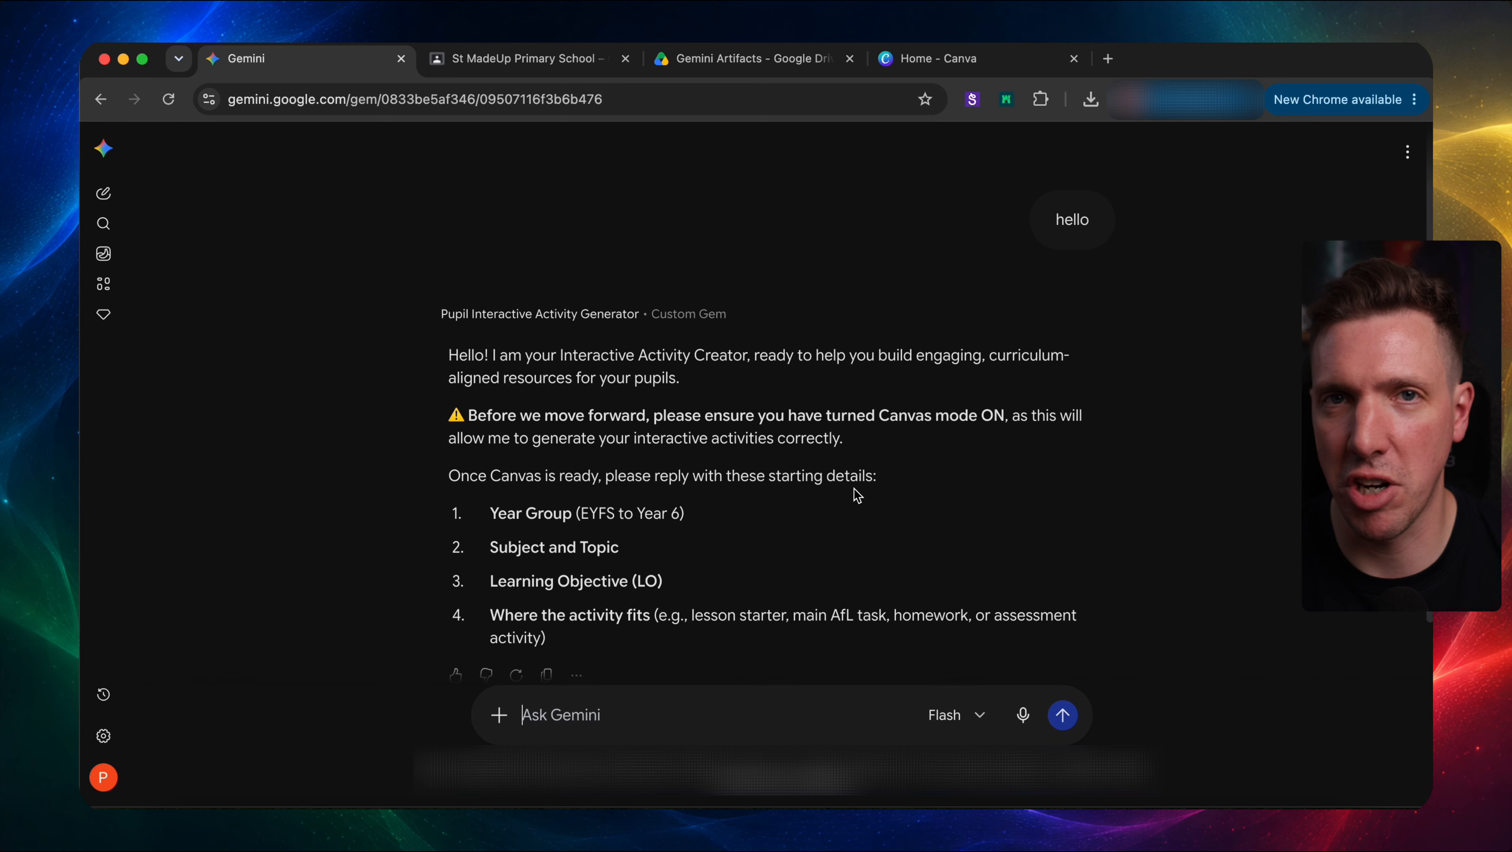
# - Read the Gem's request for starting details and turn on Canvas mode for the chat
pyautogui.scroll(-1, 857, 495)
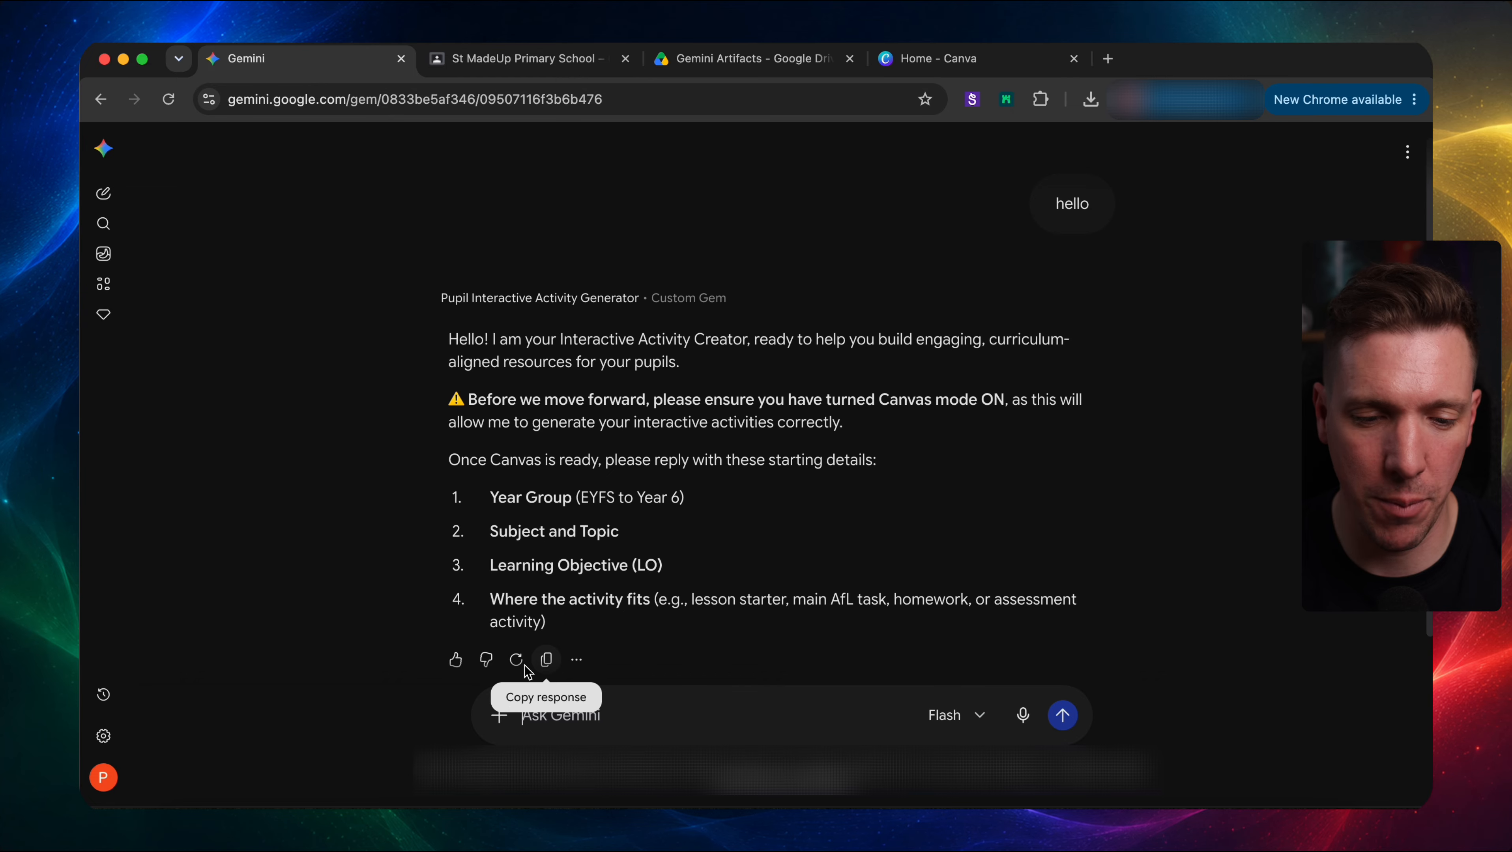
pyautogui.click(499, 715)
pyautogui.moveTo(649, 666)
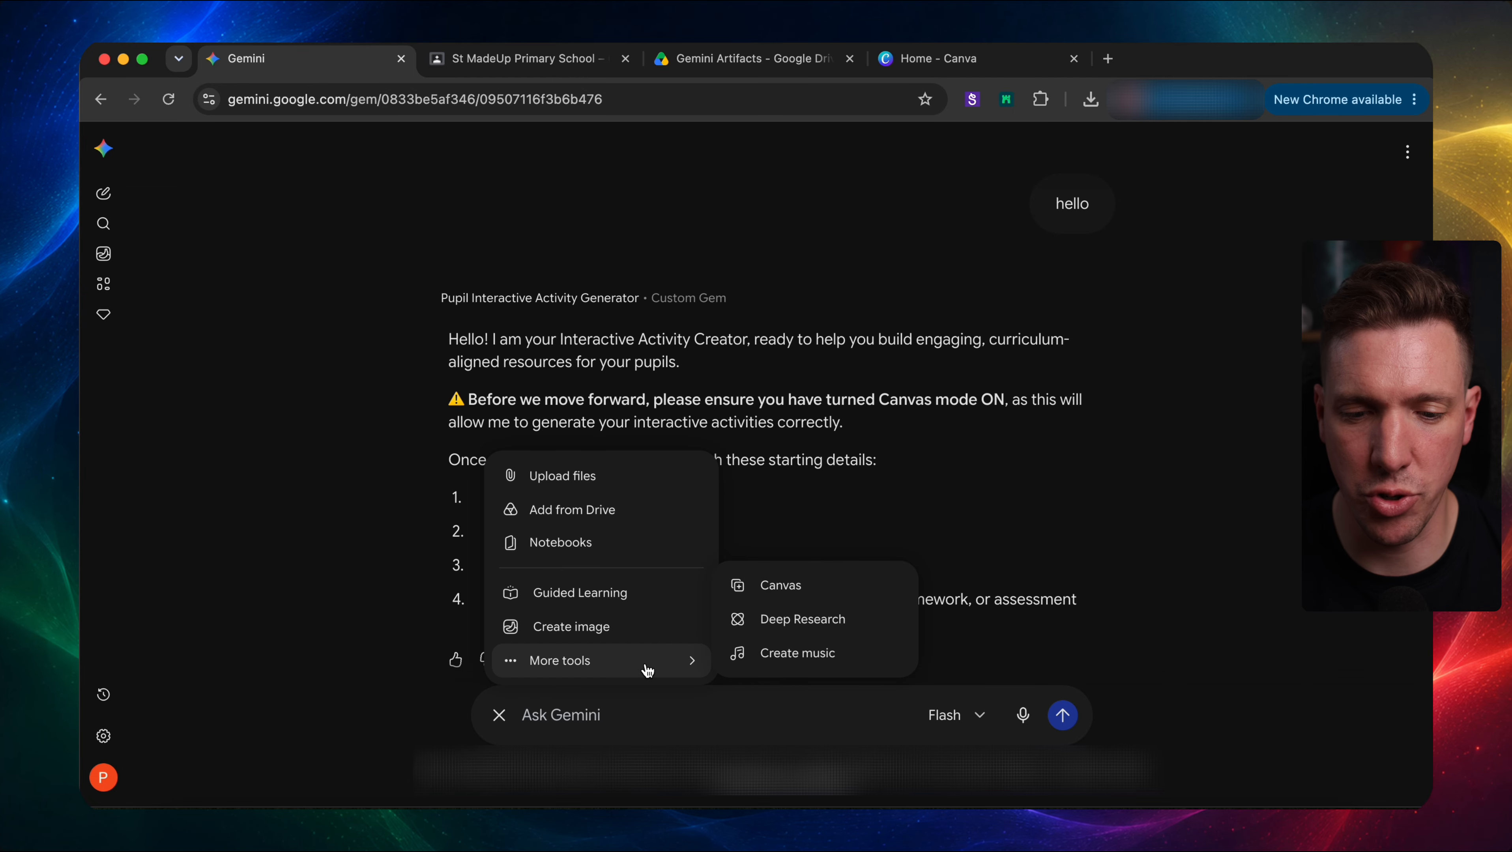
pyautogui.click(766, 603)
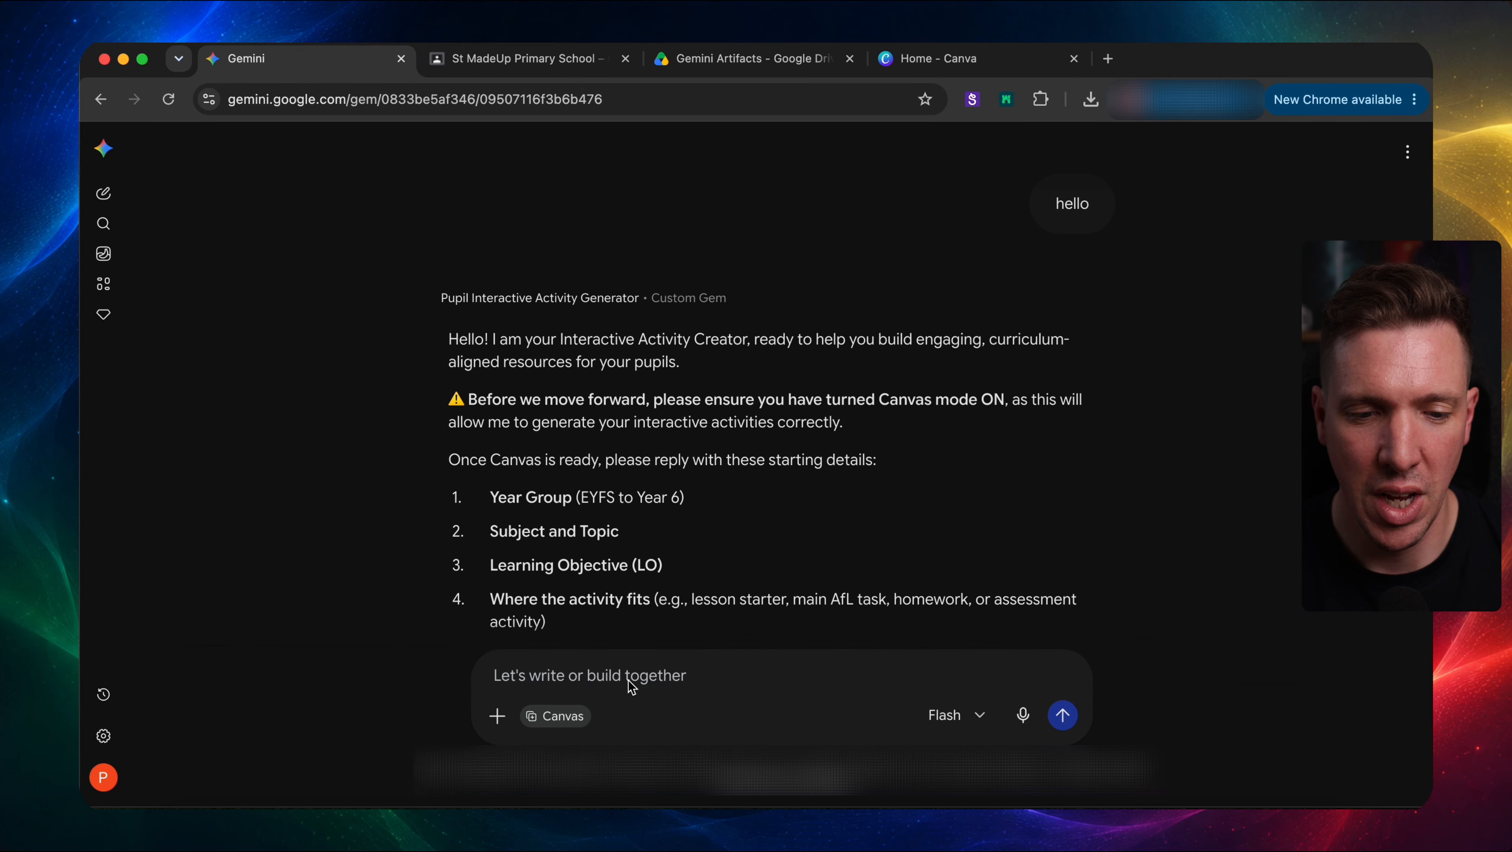
pyautogui.write('1.')
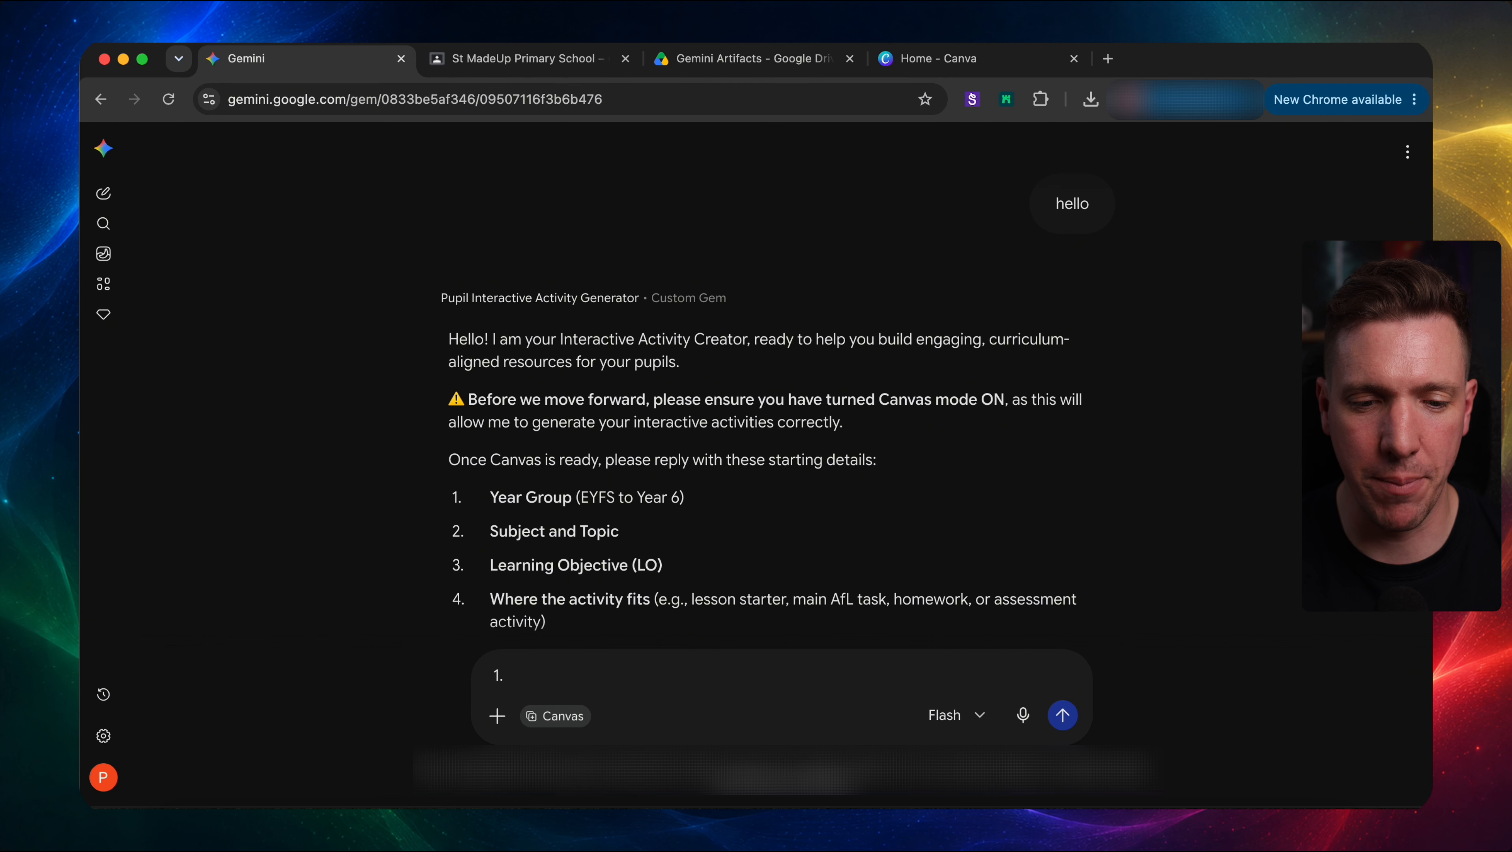
pyautogui.press('BackSpace')
pyautogui.press('BackSpace')
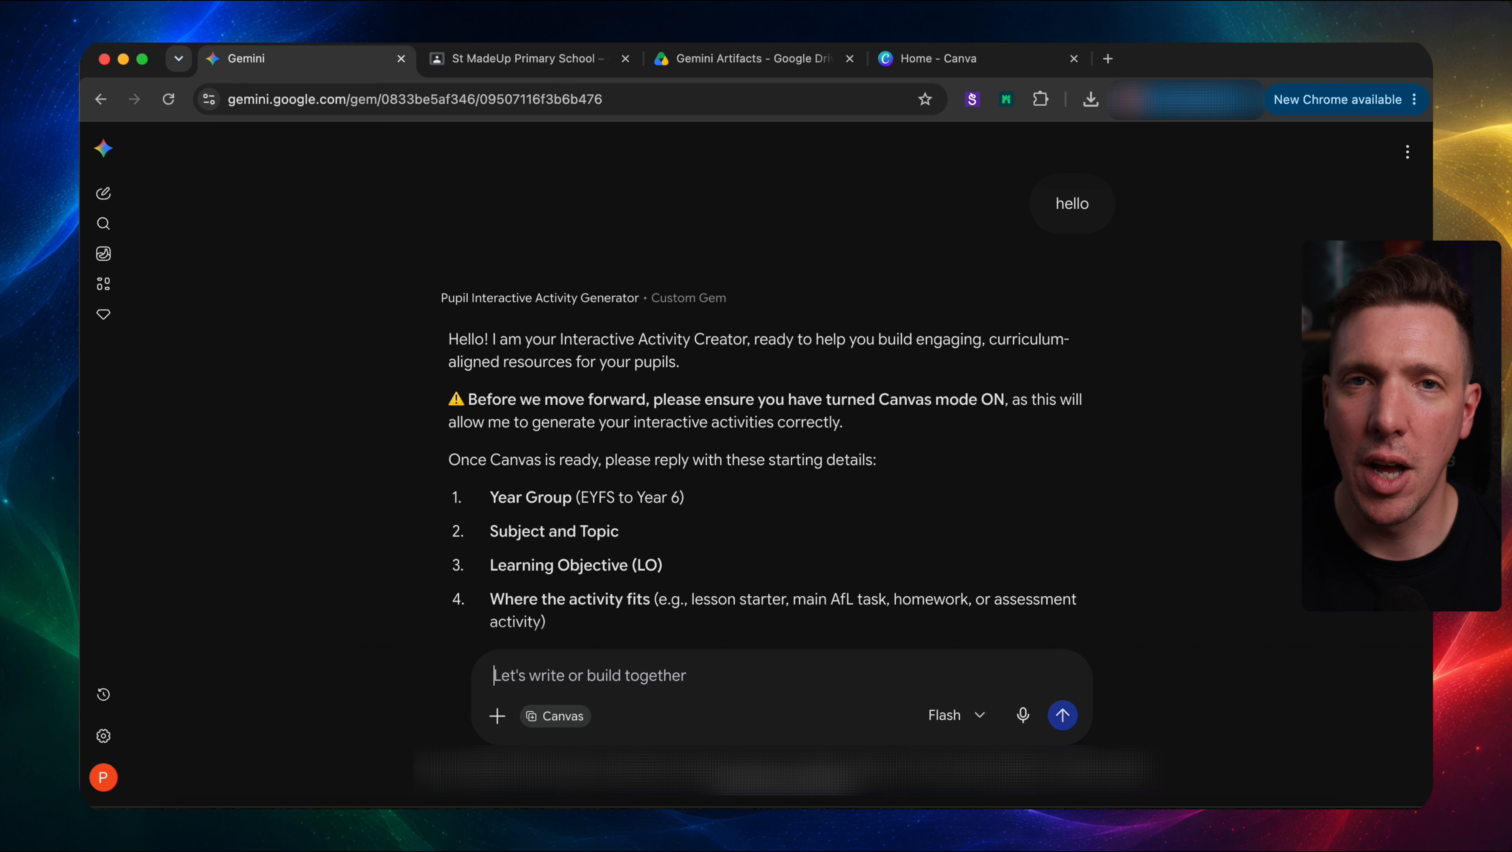
# - Send the starting details: year 4, maths and times tables facts, to know all the times tables from 0 to 12, main activity
pyautogui.scroll(-1, 737, 567)
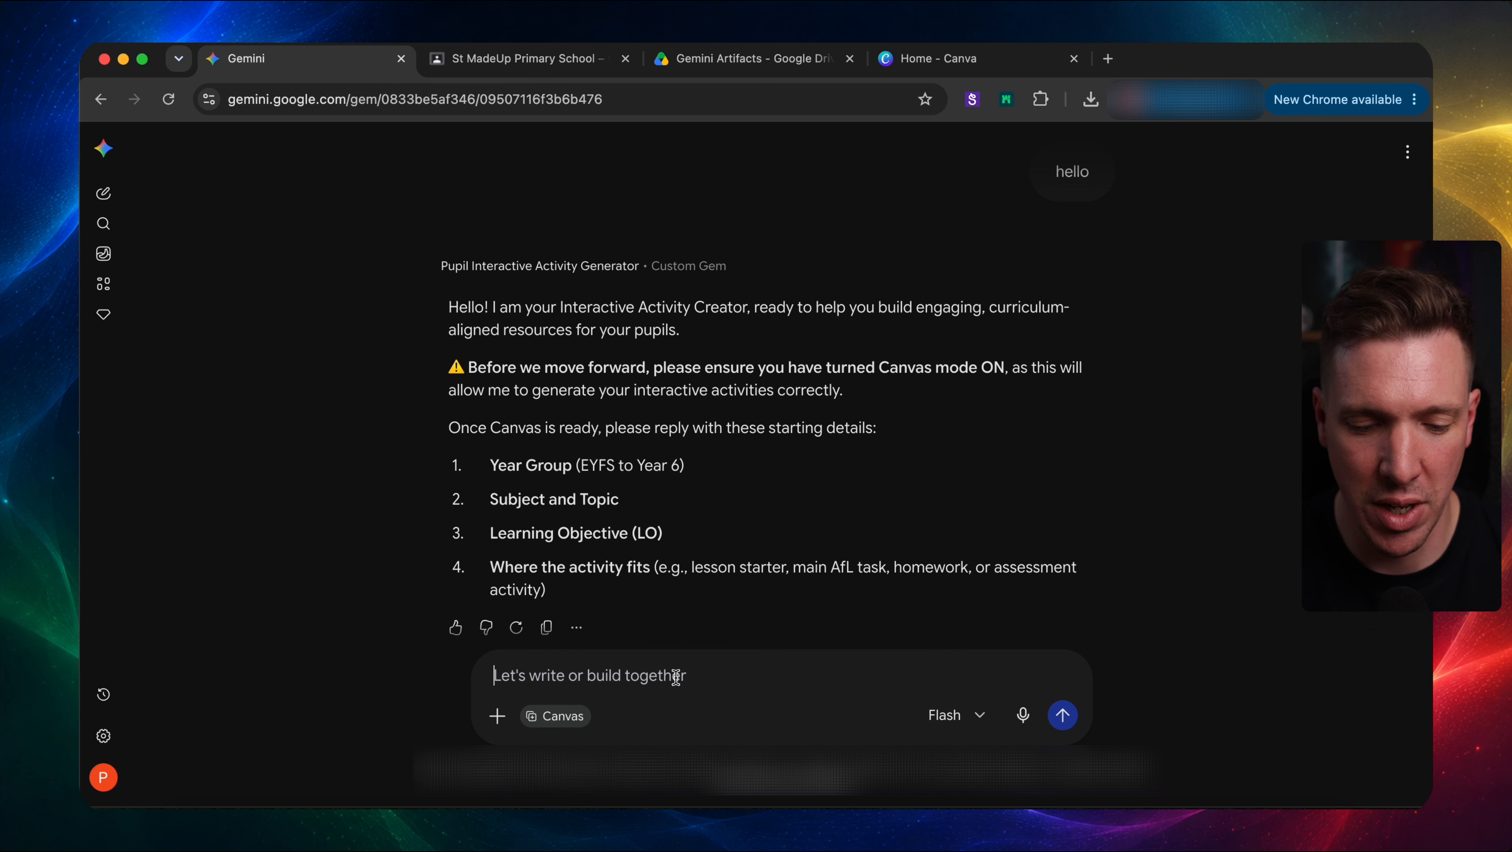
pyautogui.write('1. year 4 2. maths and times tables facts 3. to know all the times tables from 0 to 12 4. main activity')
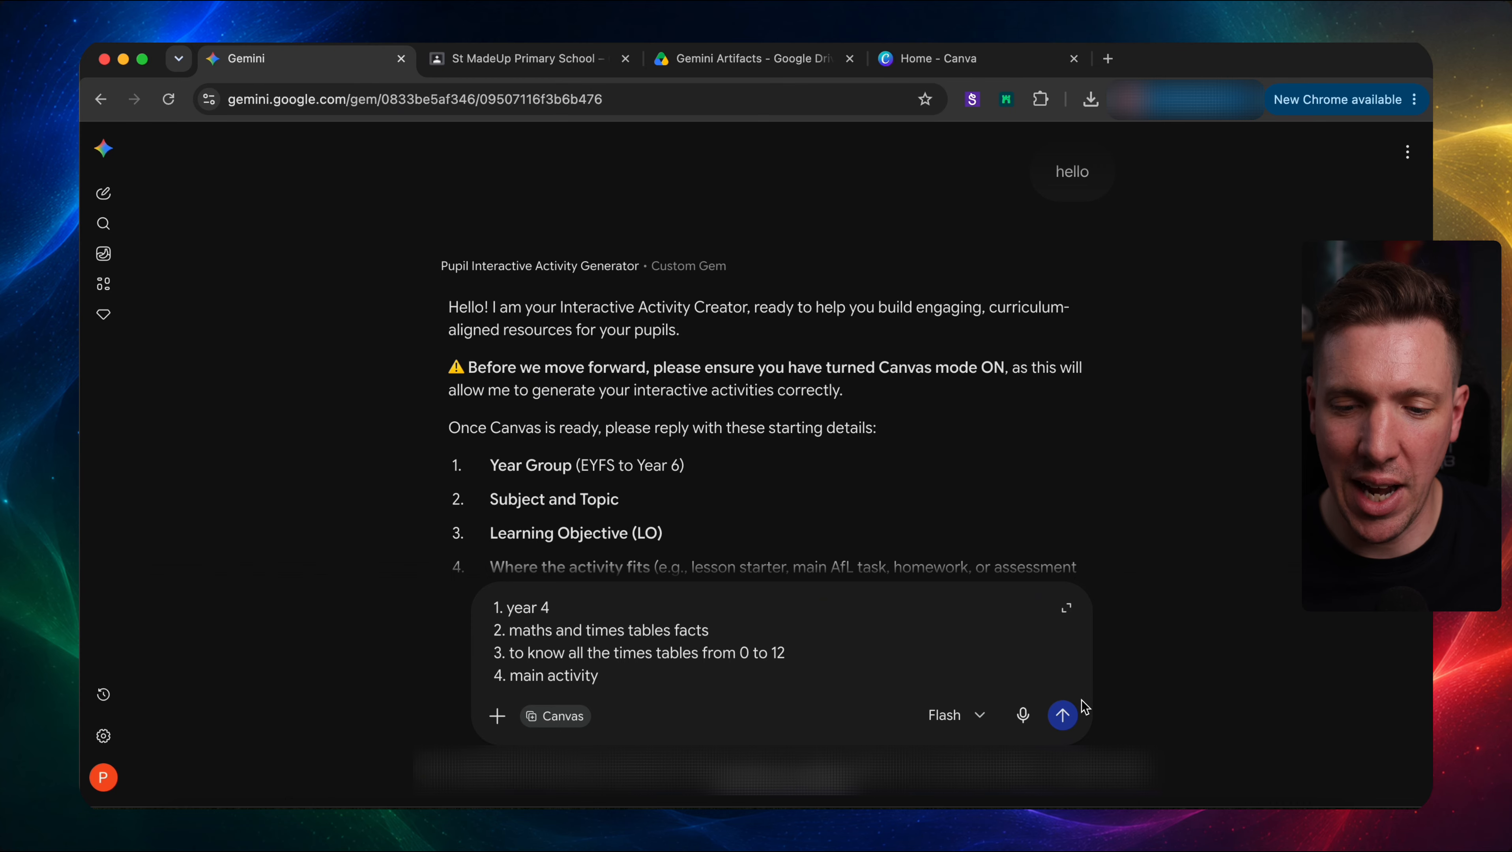
pyautogui.click(1063, 716)
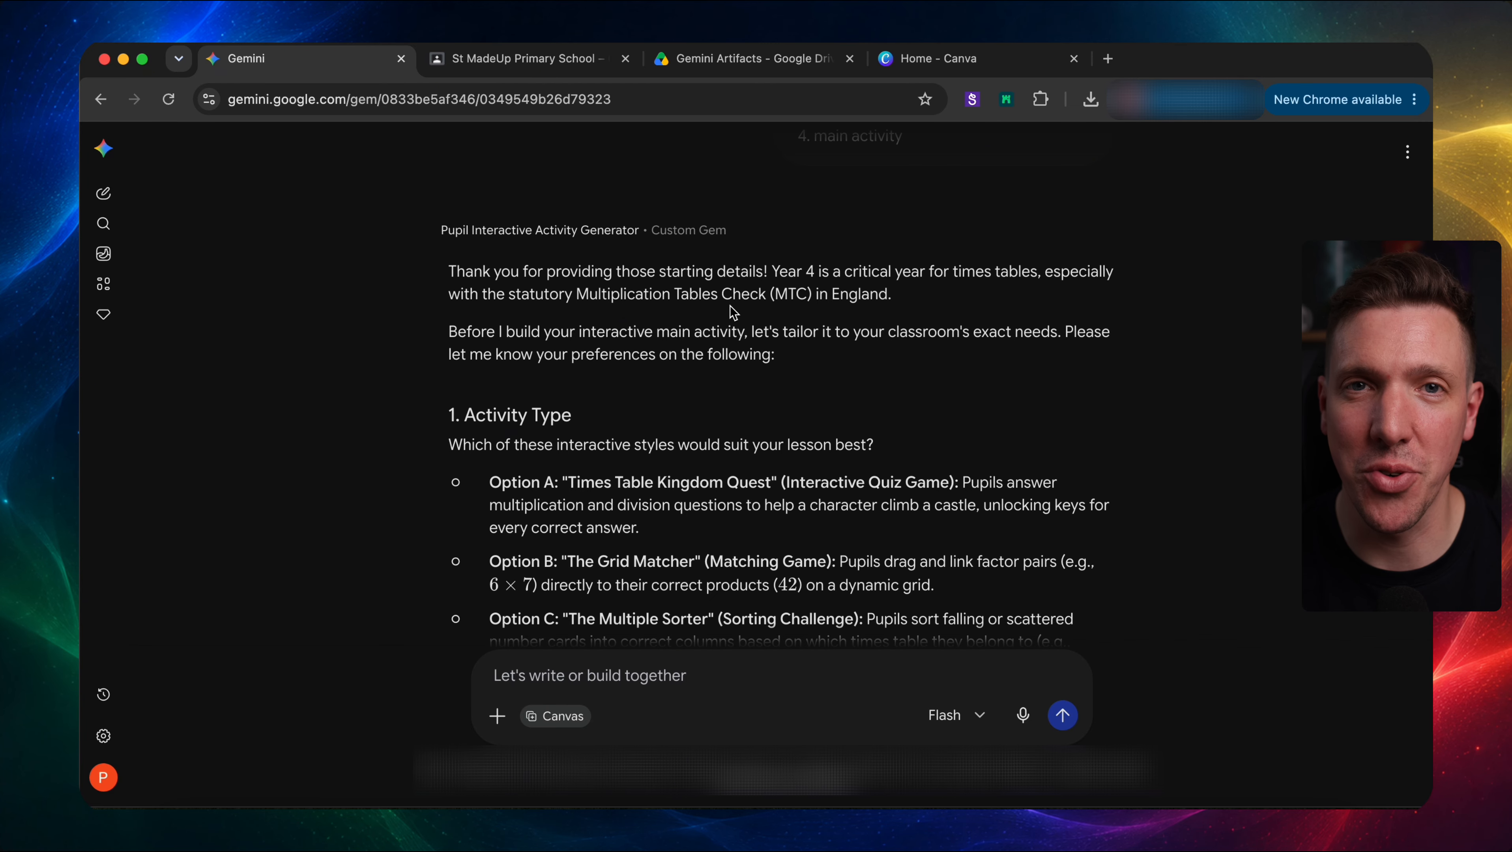
# - Examine the Gem's follow-up questions on activity type, format and differentiation, instructions and game features
pyautogui.scroll(-3, 763, 372)
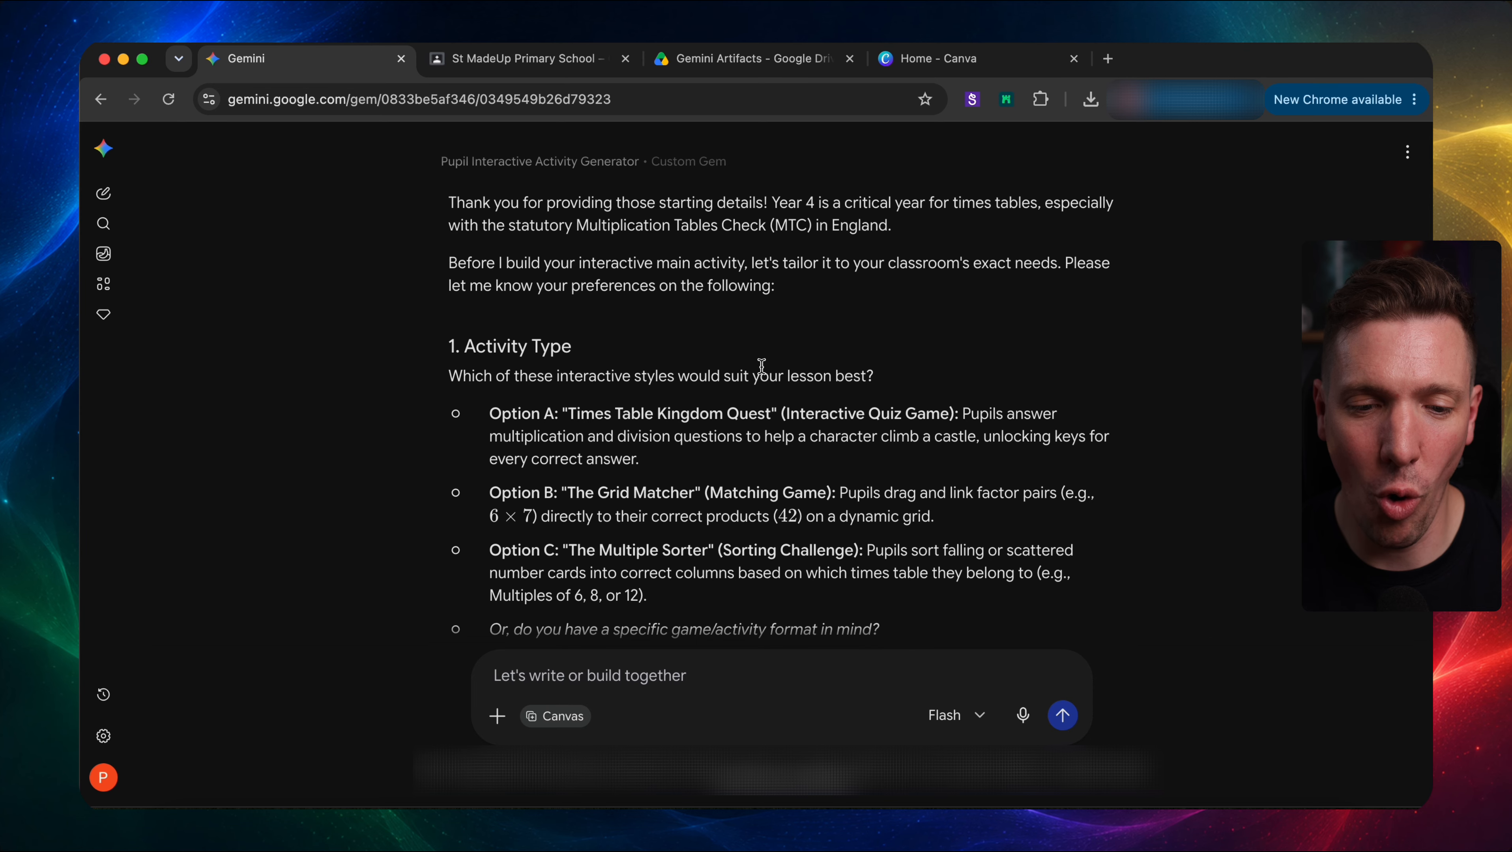
pyautogui.scroll(-2, 762, 366)
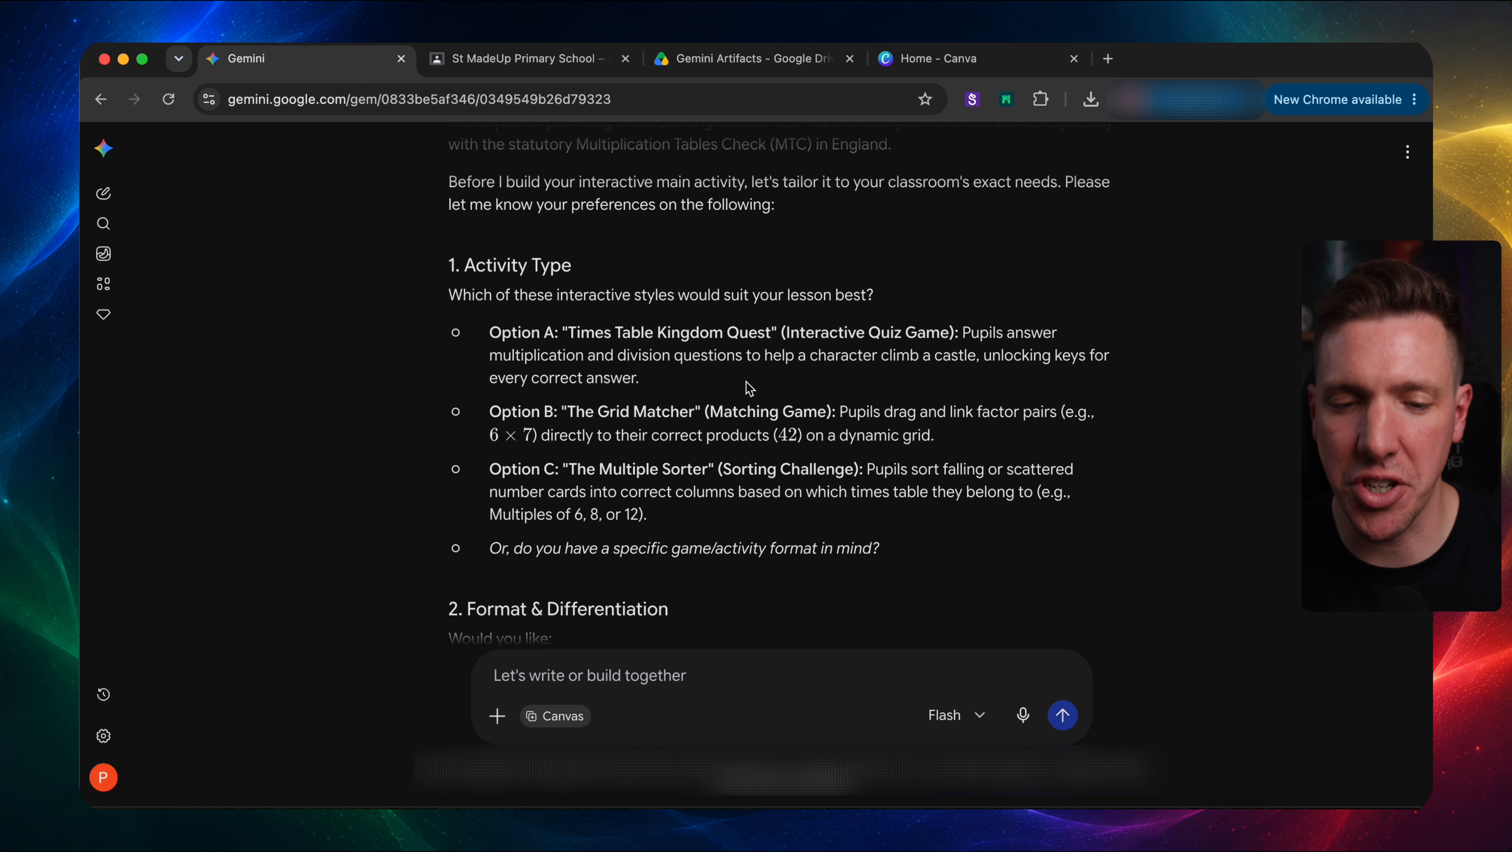
pyautogui.scroll(-1, 755, 528)
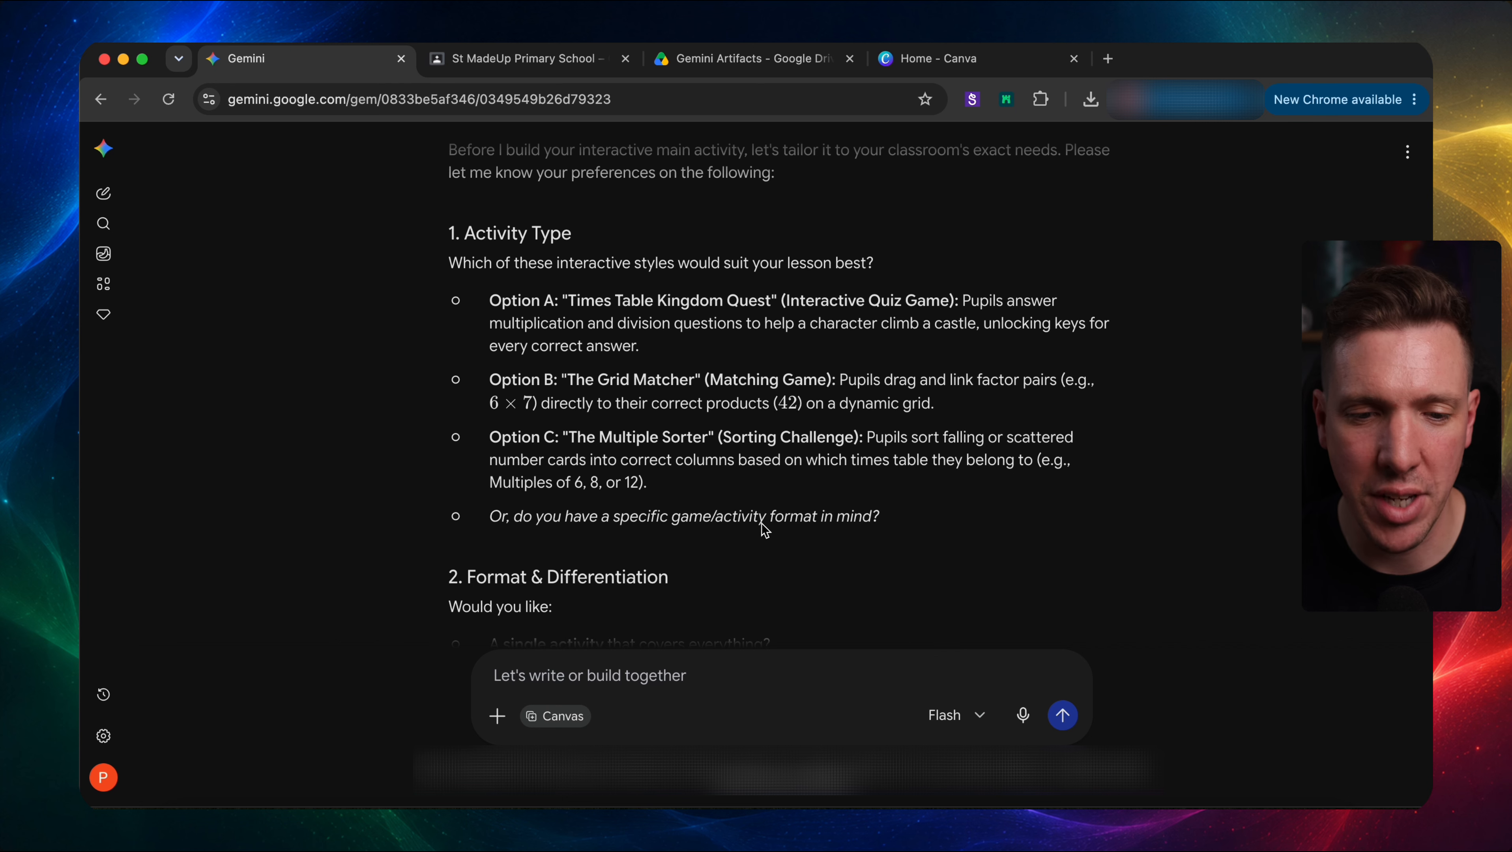
pyautogui.moveTo(886, 522); pyautogui.dragTo(486, 526)
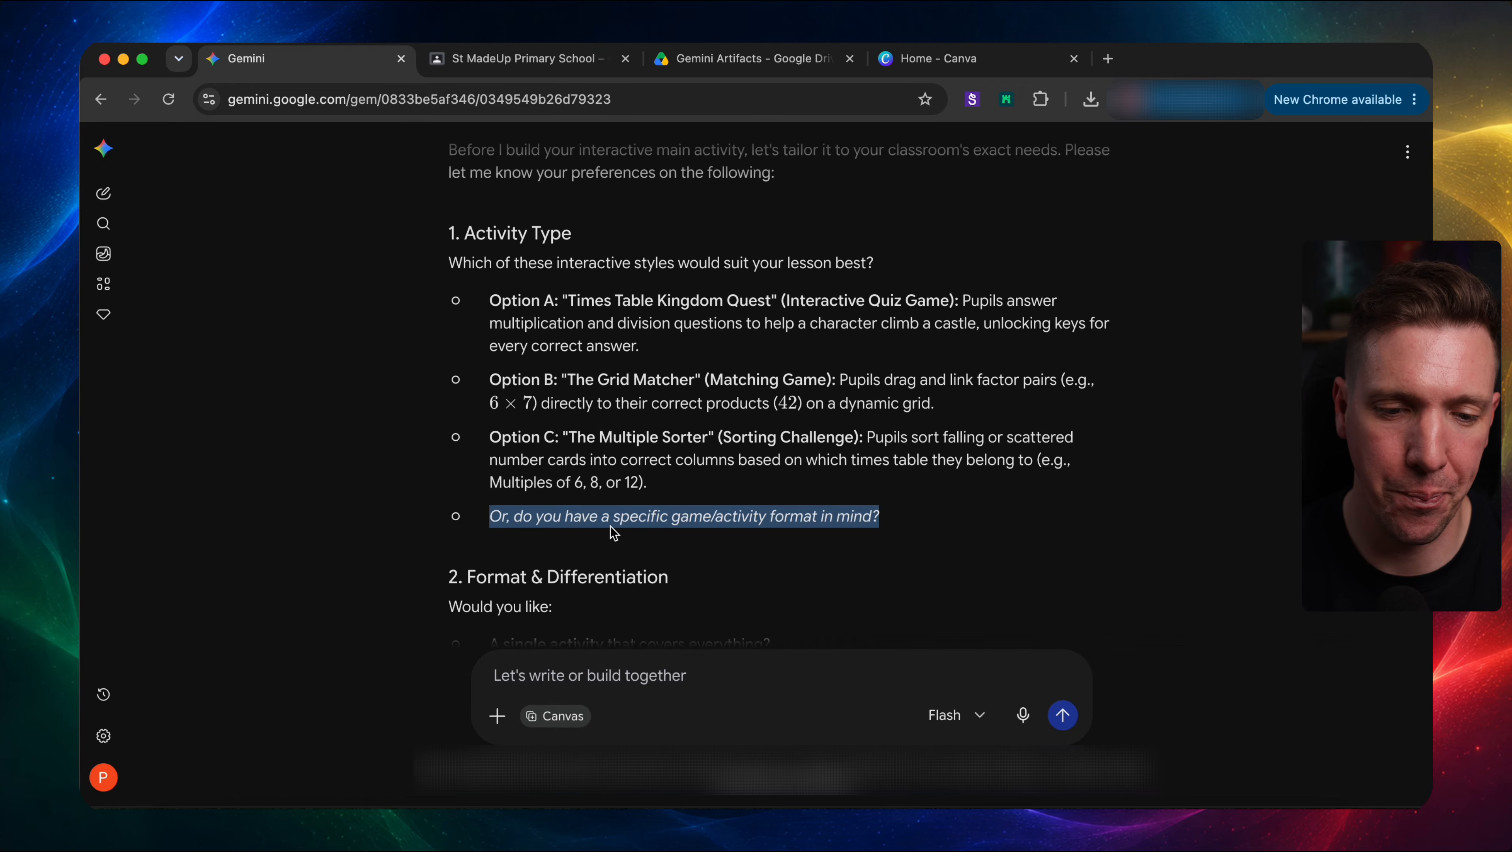
pyautogui.scroll(-5, 687, 526)
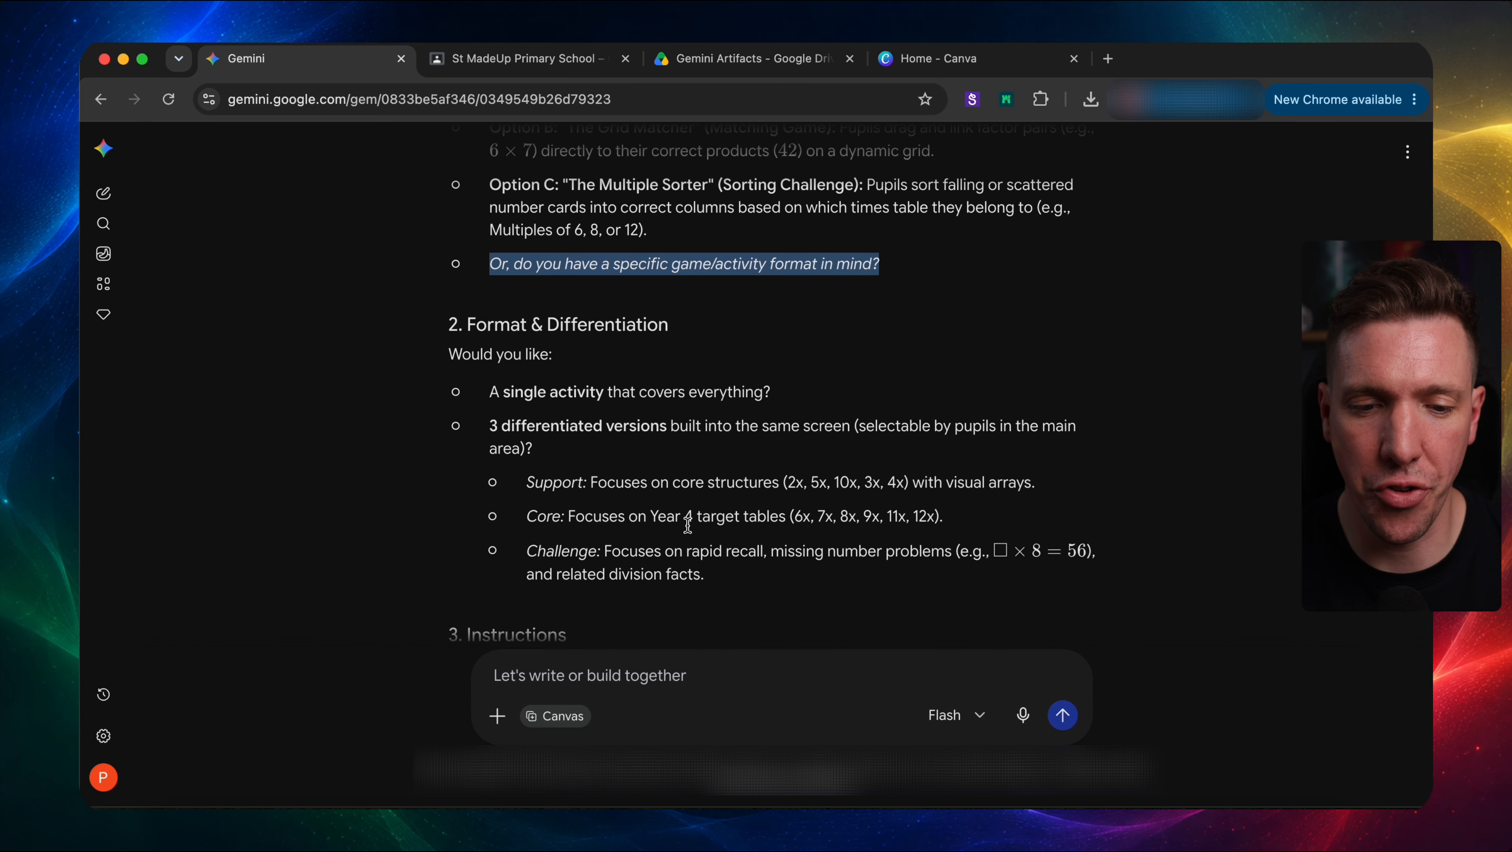
pyautogui.scroll(-1, 688, 526)
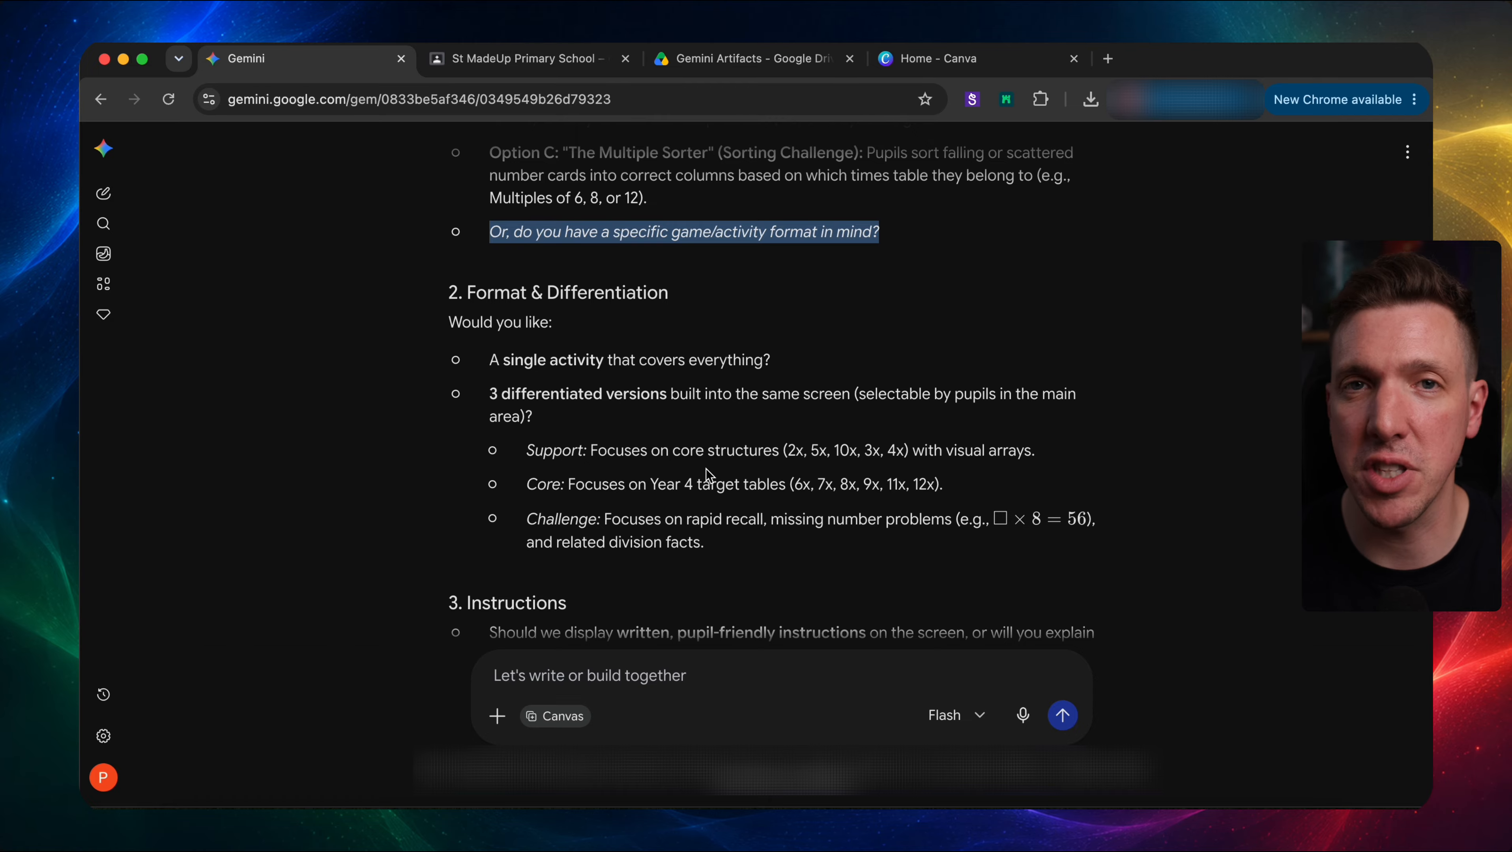
pyautogui.scroll(-3, 707, 468)
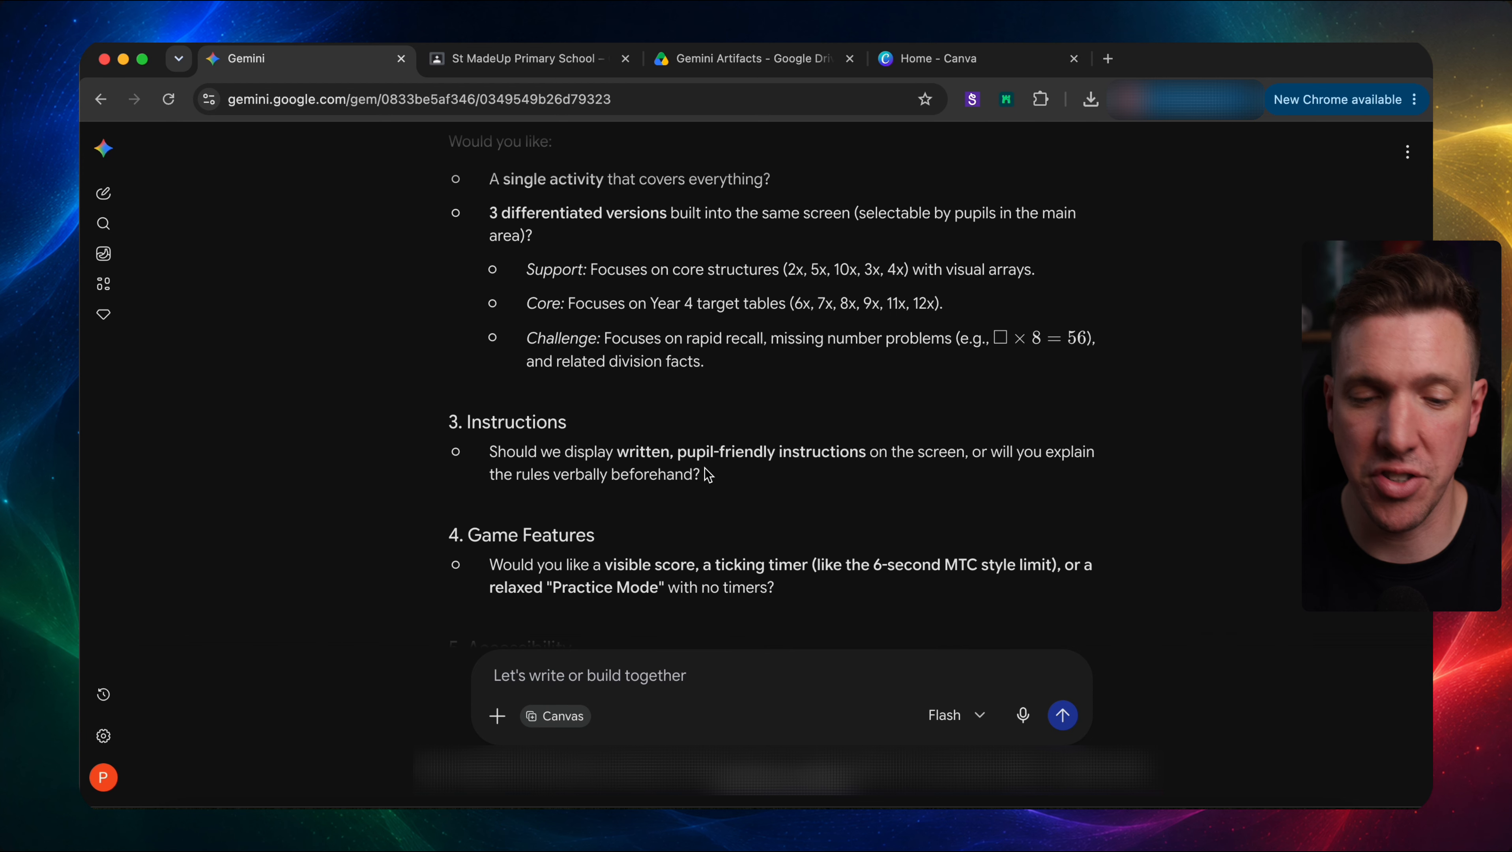
pyautogui.scroll(-2, 704, 469)
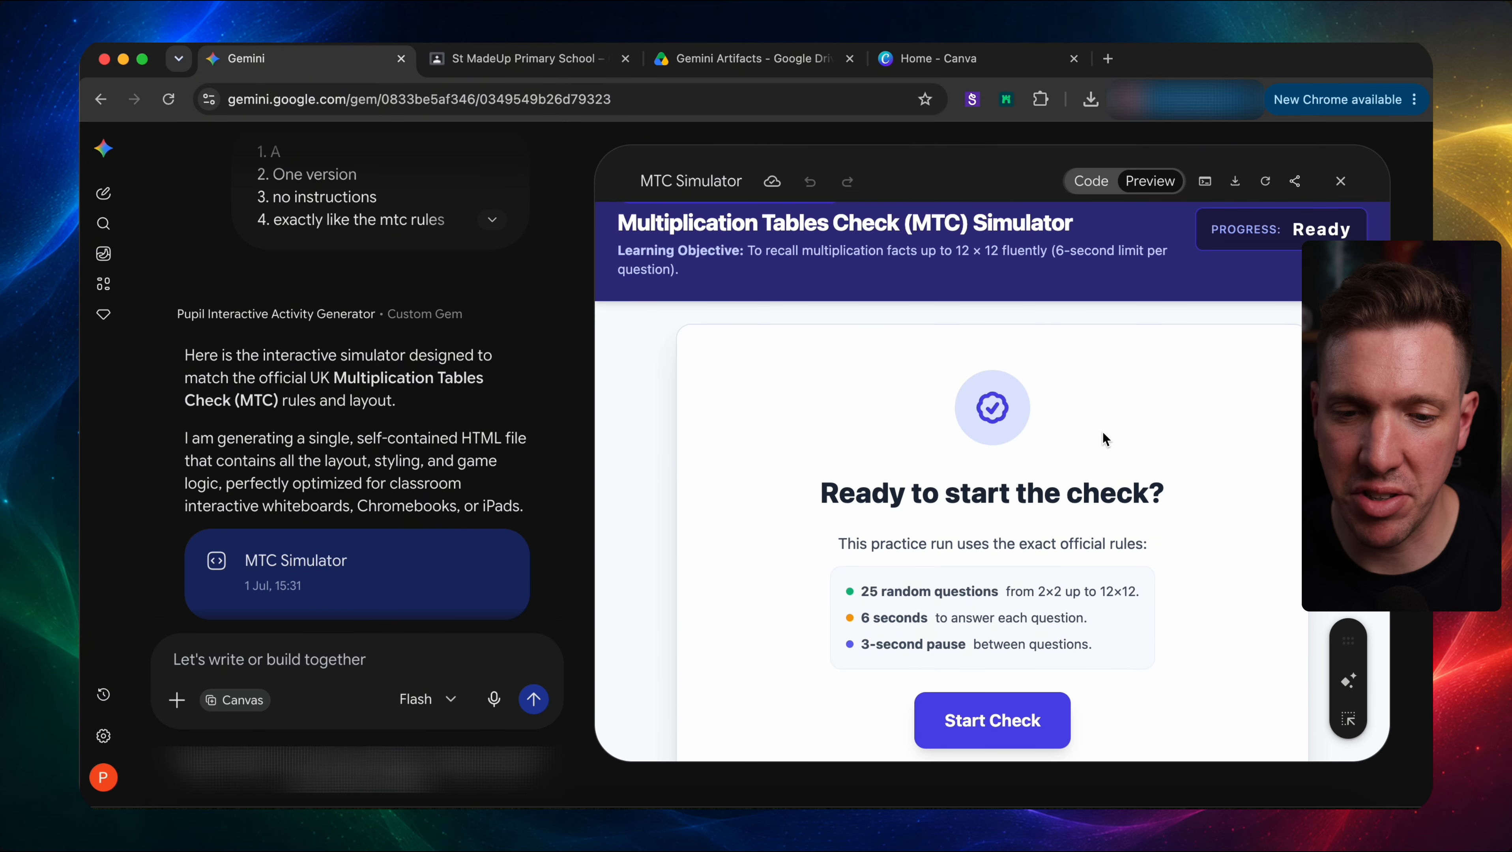
# - Start the check in the MTC Simulator preview and answer 7 × 8 with 56
pyautogui.scroll(-1, 1102, 432)
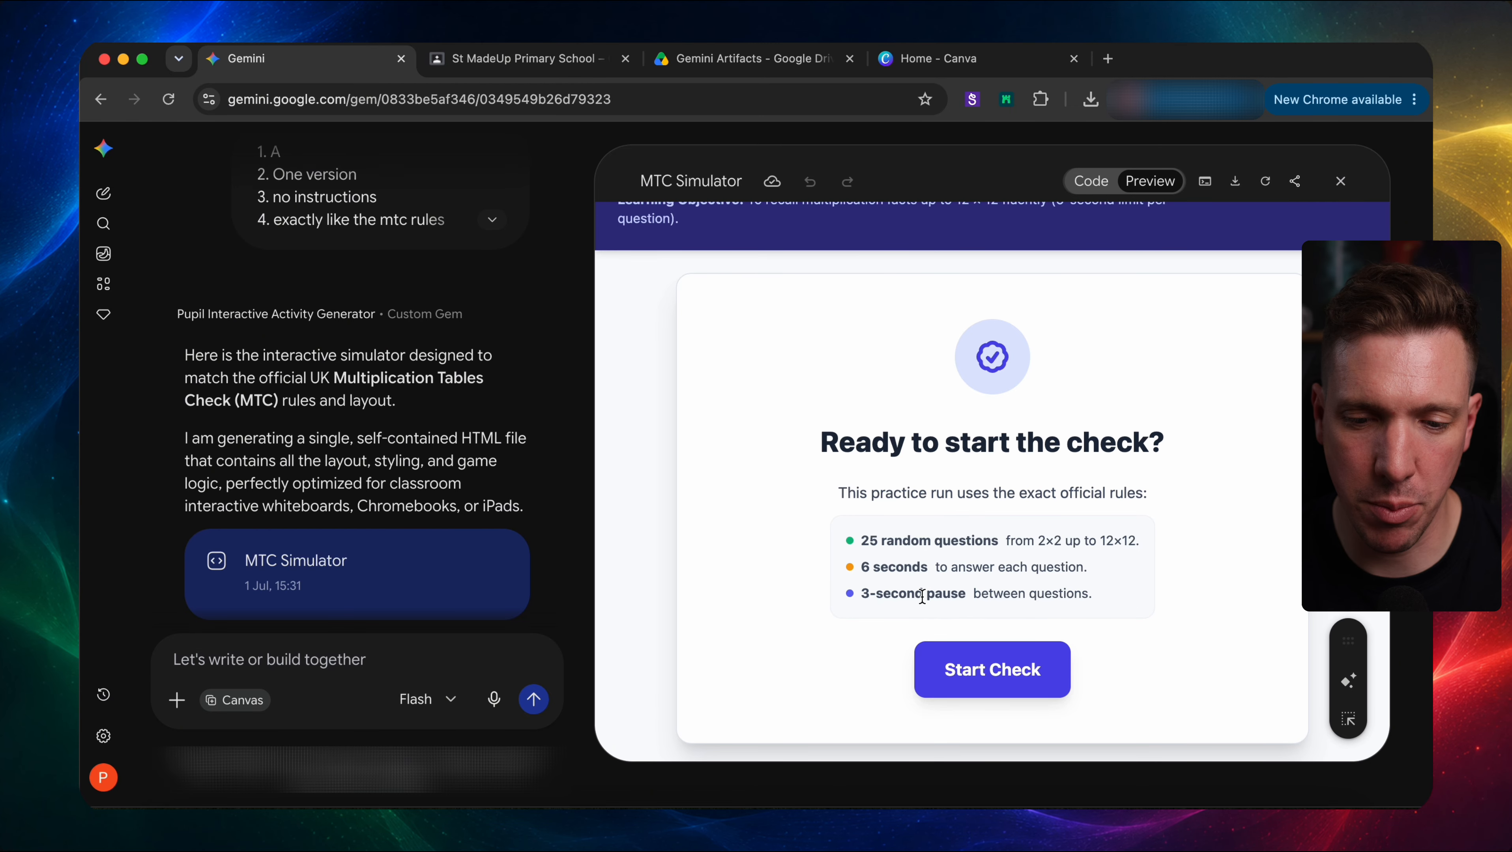
pyautogui.click(1013, 668)
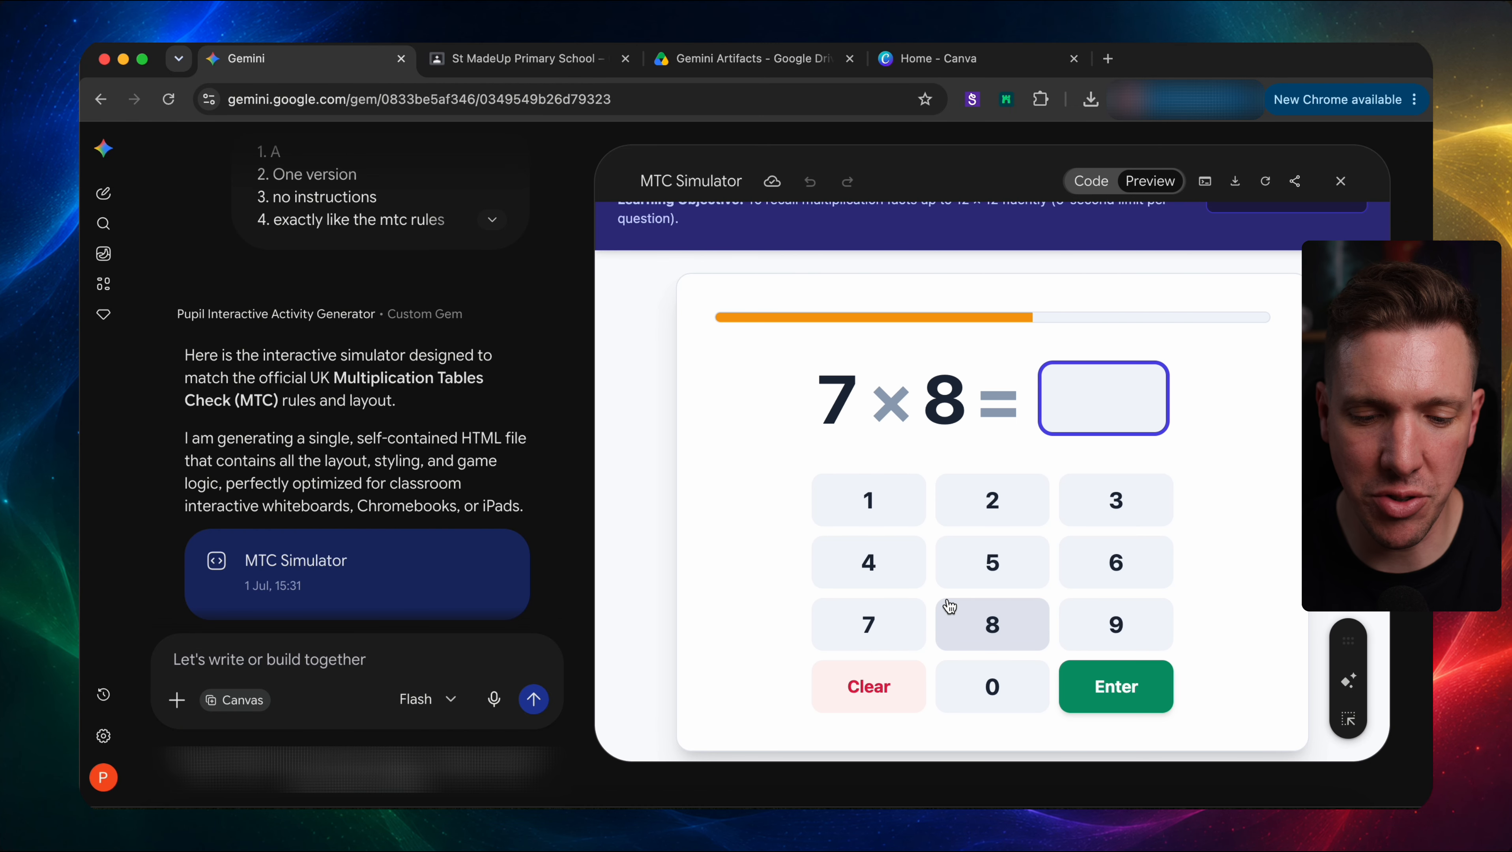
pyautogui.write('56')
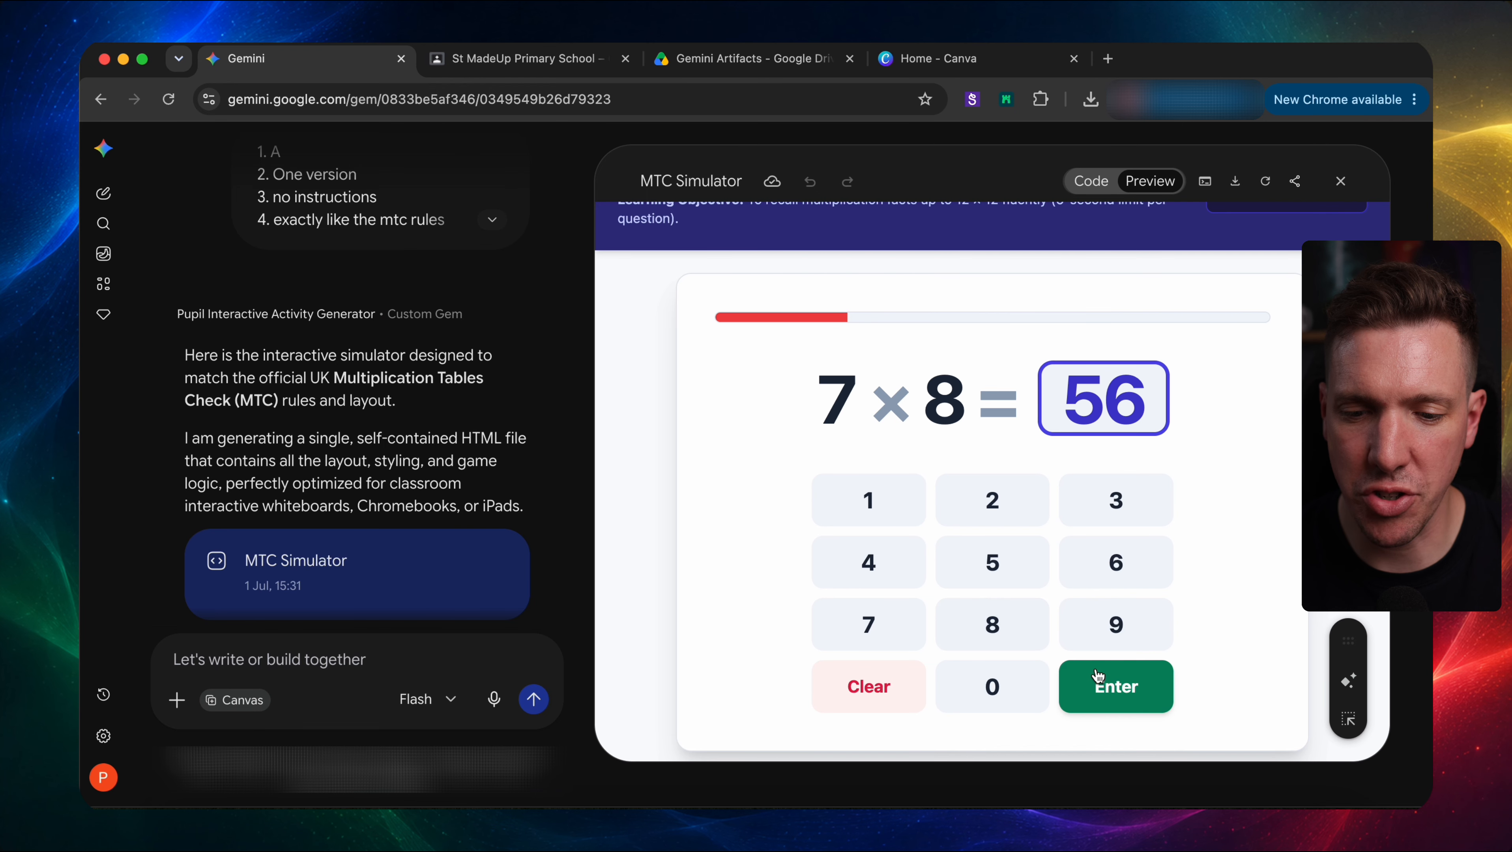
pyautogui.click(1074, 686)
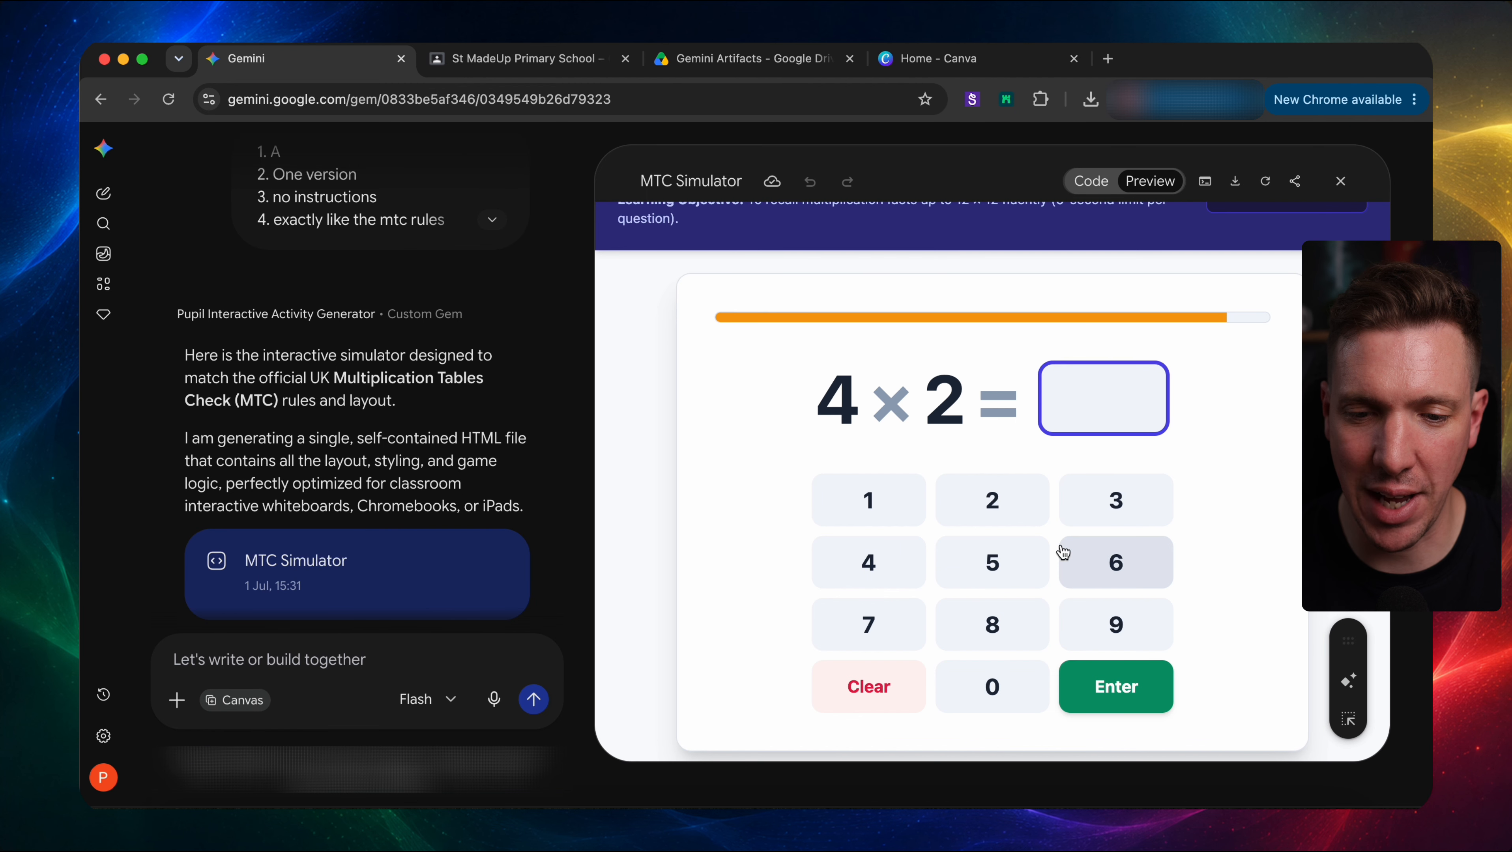
# - Answer 4 × 2 with 8, submit an answer for 6 × 12, and check the simulator's progress display
pyautogui.click(991, 627)
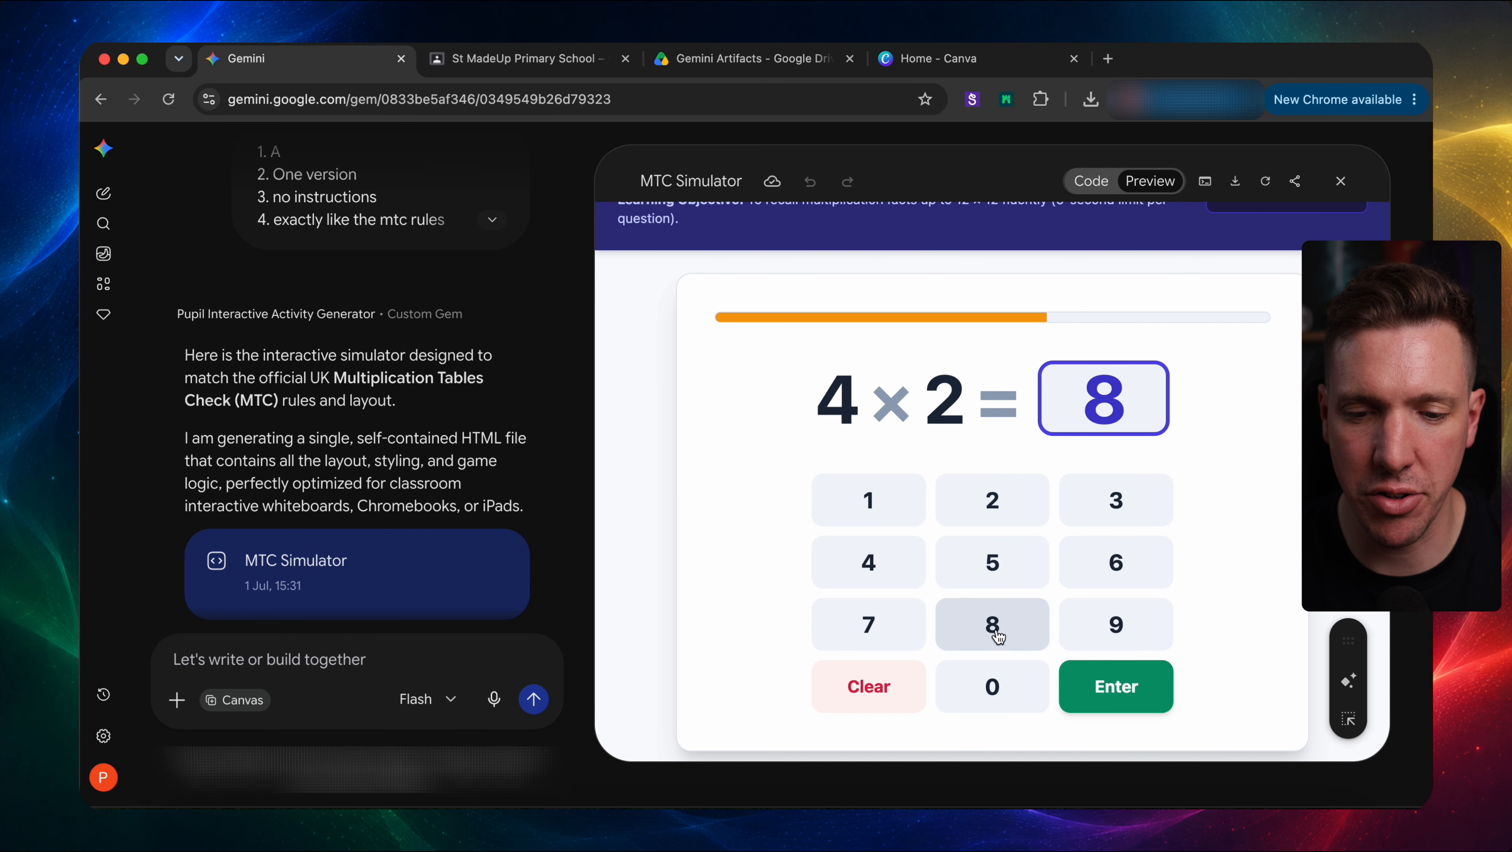
pyautogui.click(1094, 688)
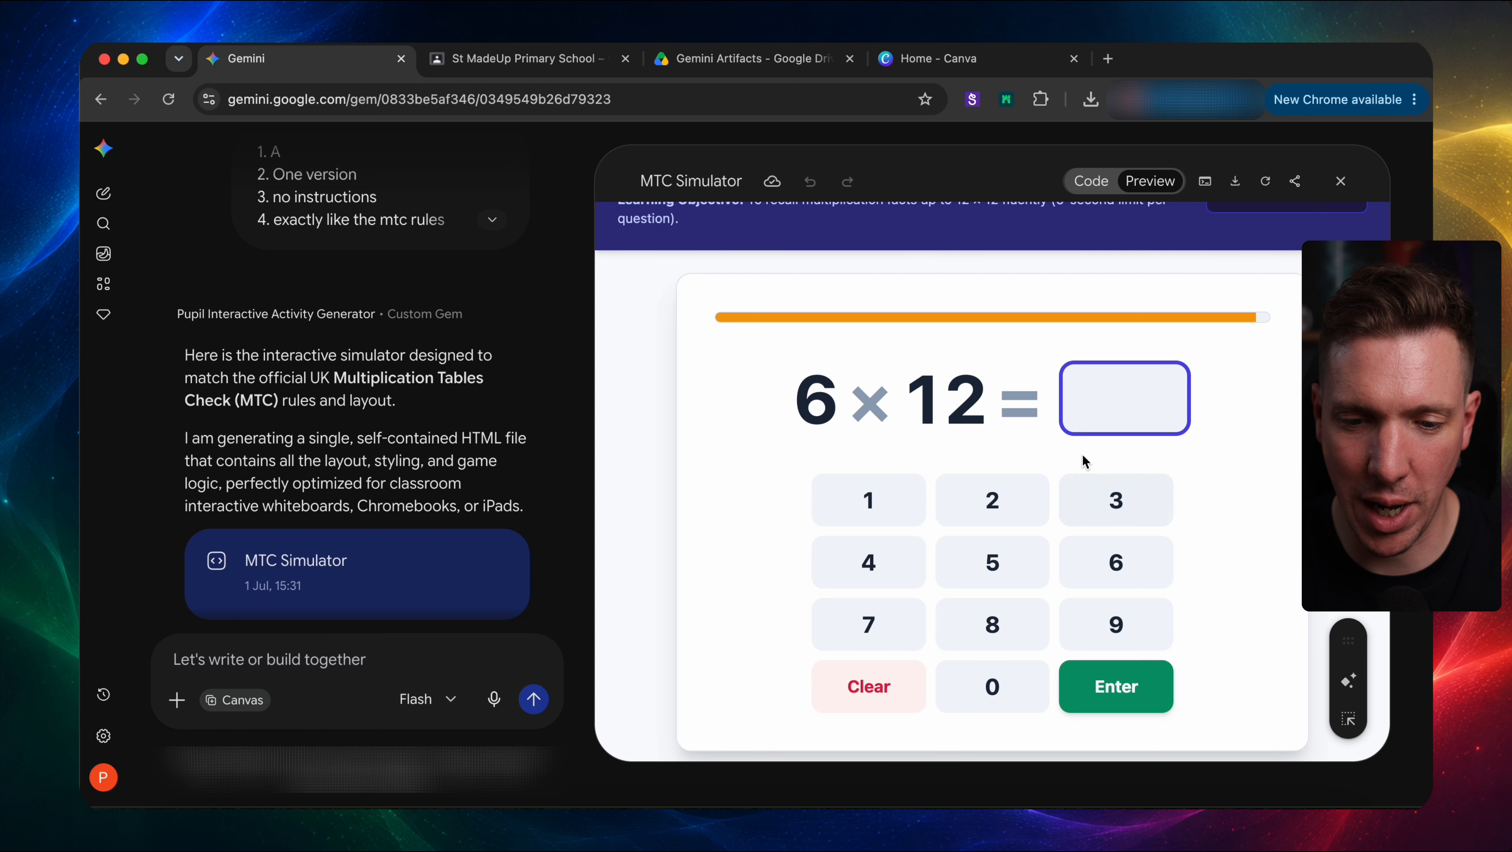
pyautogui.click(1002, 502)
pyautogui.click(1002, 501)
pyautogui.click(1111, 686)
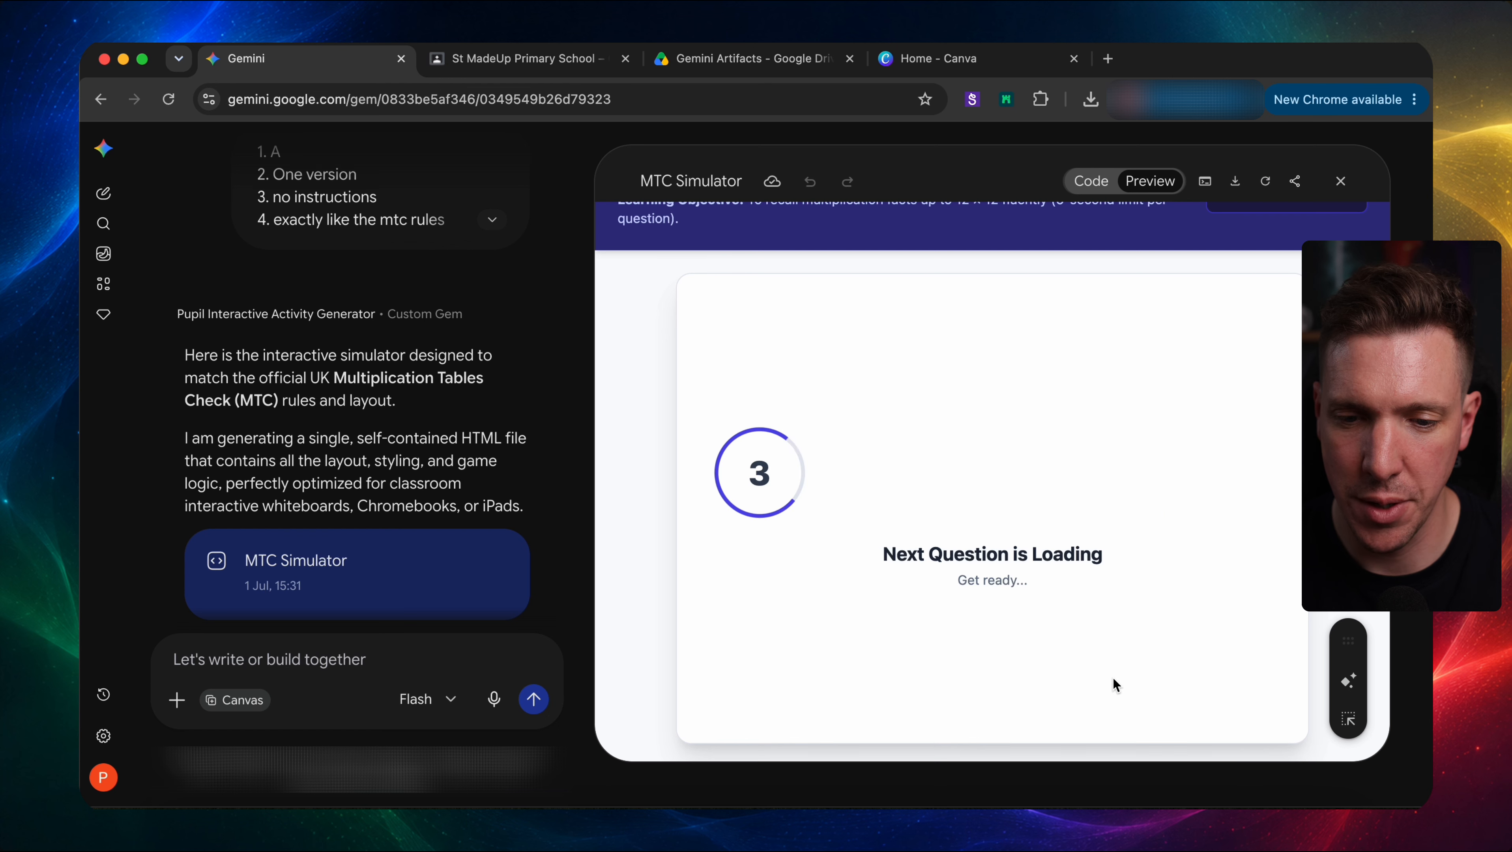
pyautogui.scroll(2, 1165, 576)
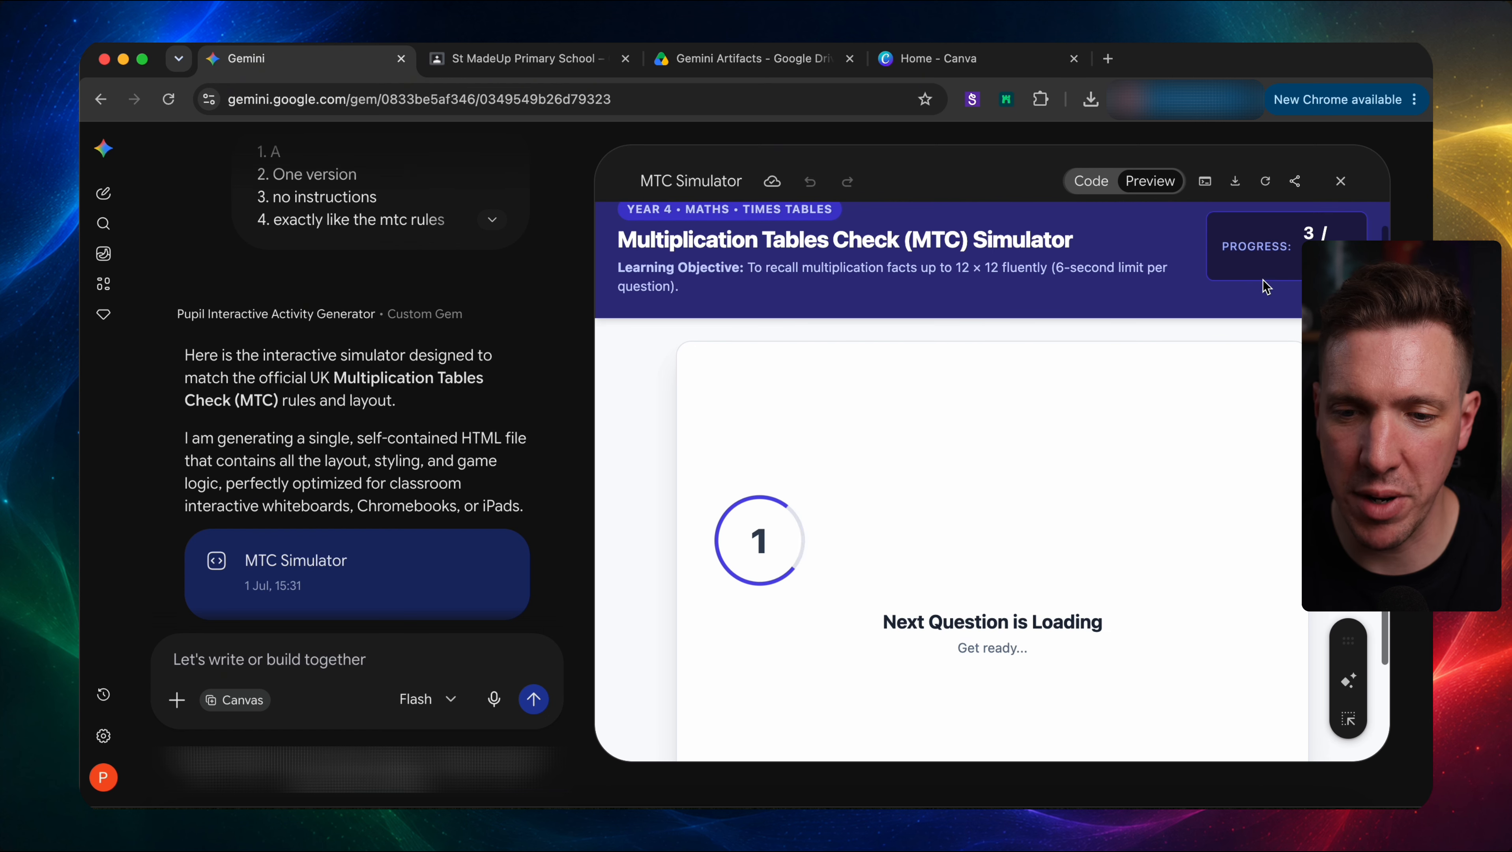
# - Answer the 12 × 8 question with 28 and submit it in the MTC Simulator
pyautogui.scroll(-2, 1230, 393)
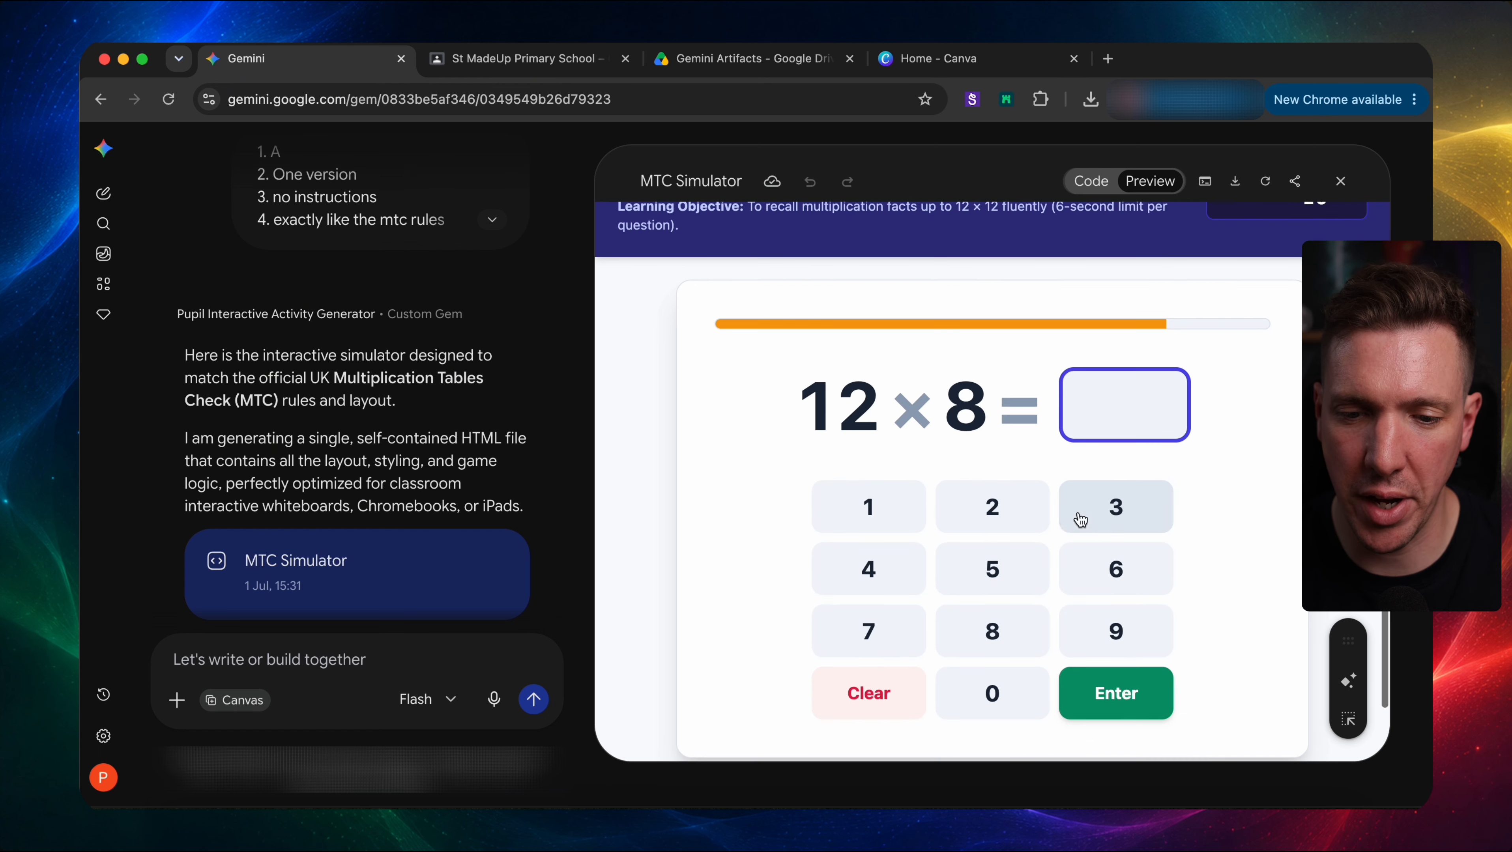
pyautogui.click(1009, 515)
pyautogui.click(1000, 633)
pyautogui.click(1112, 697)
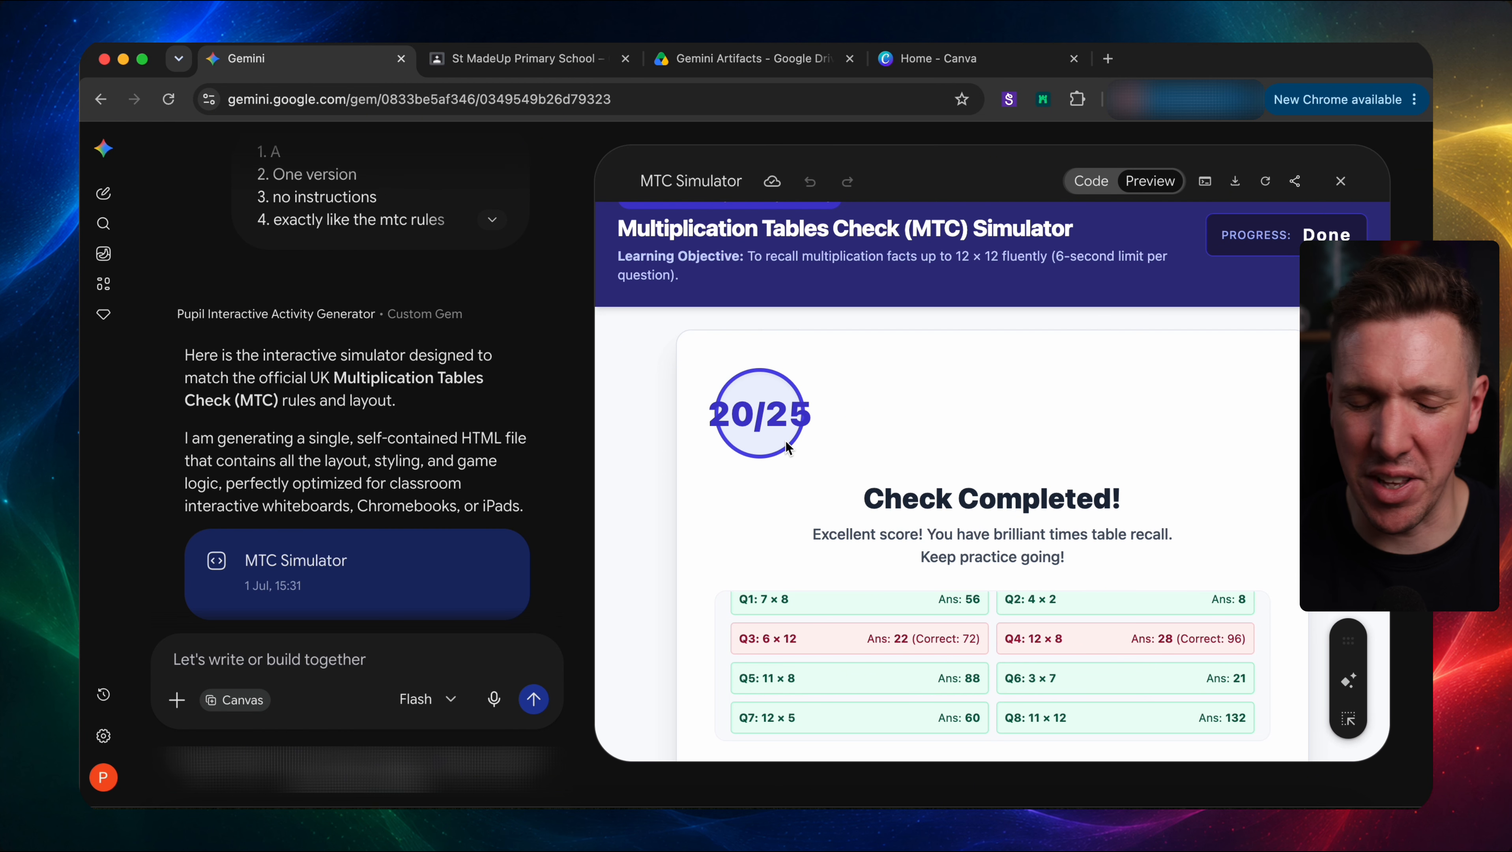
# - Review the completed check's score and the practice log of answers to each question
pyautogui.scroll(1, 907, 610)
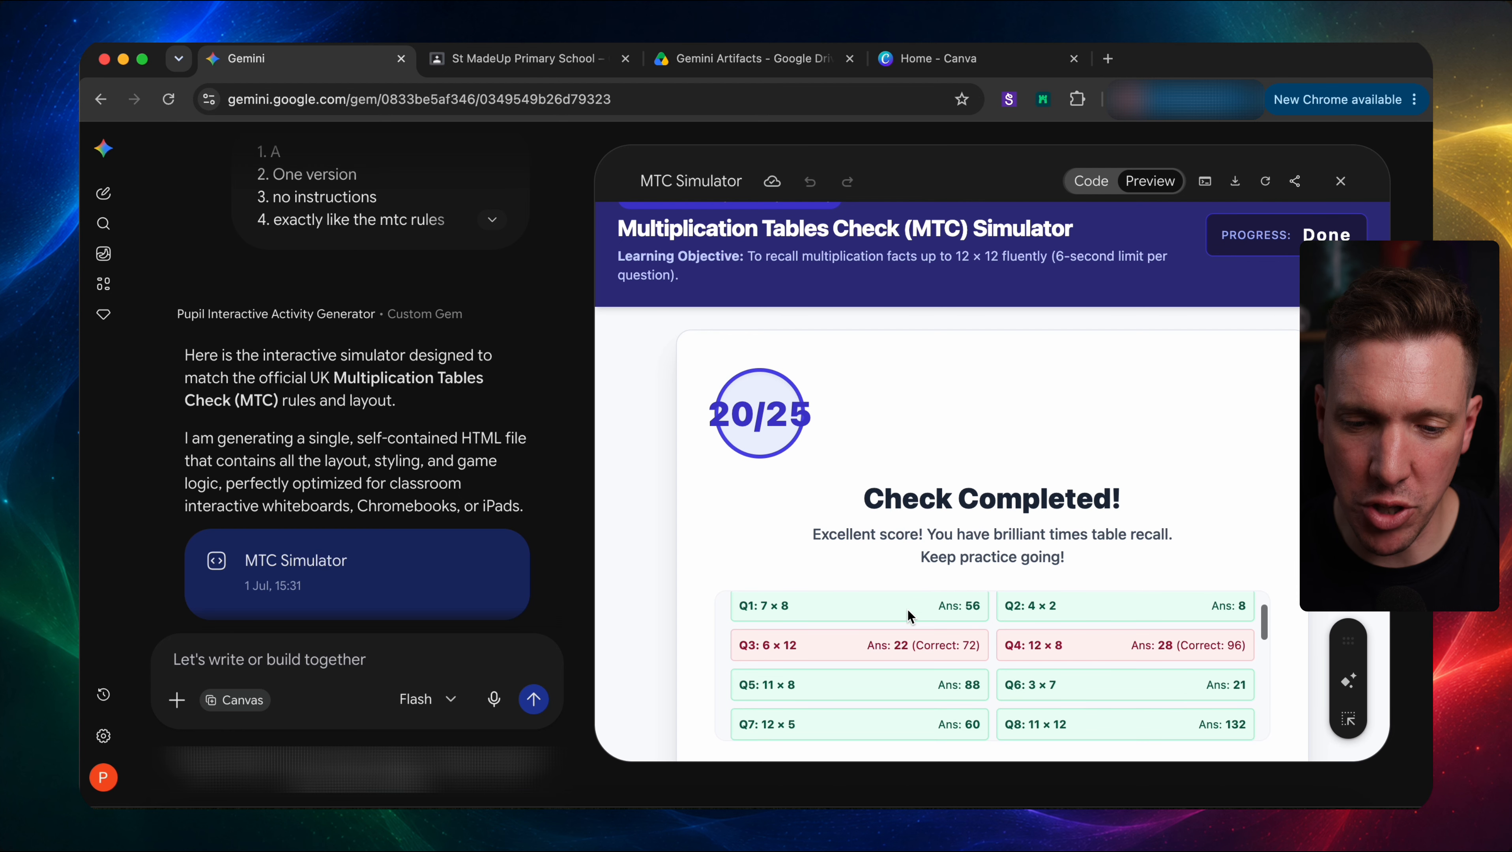
pyautogui.scroll(3, 912, 661)
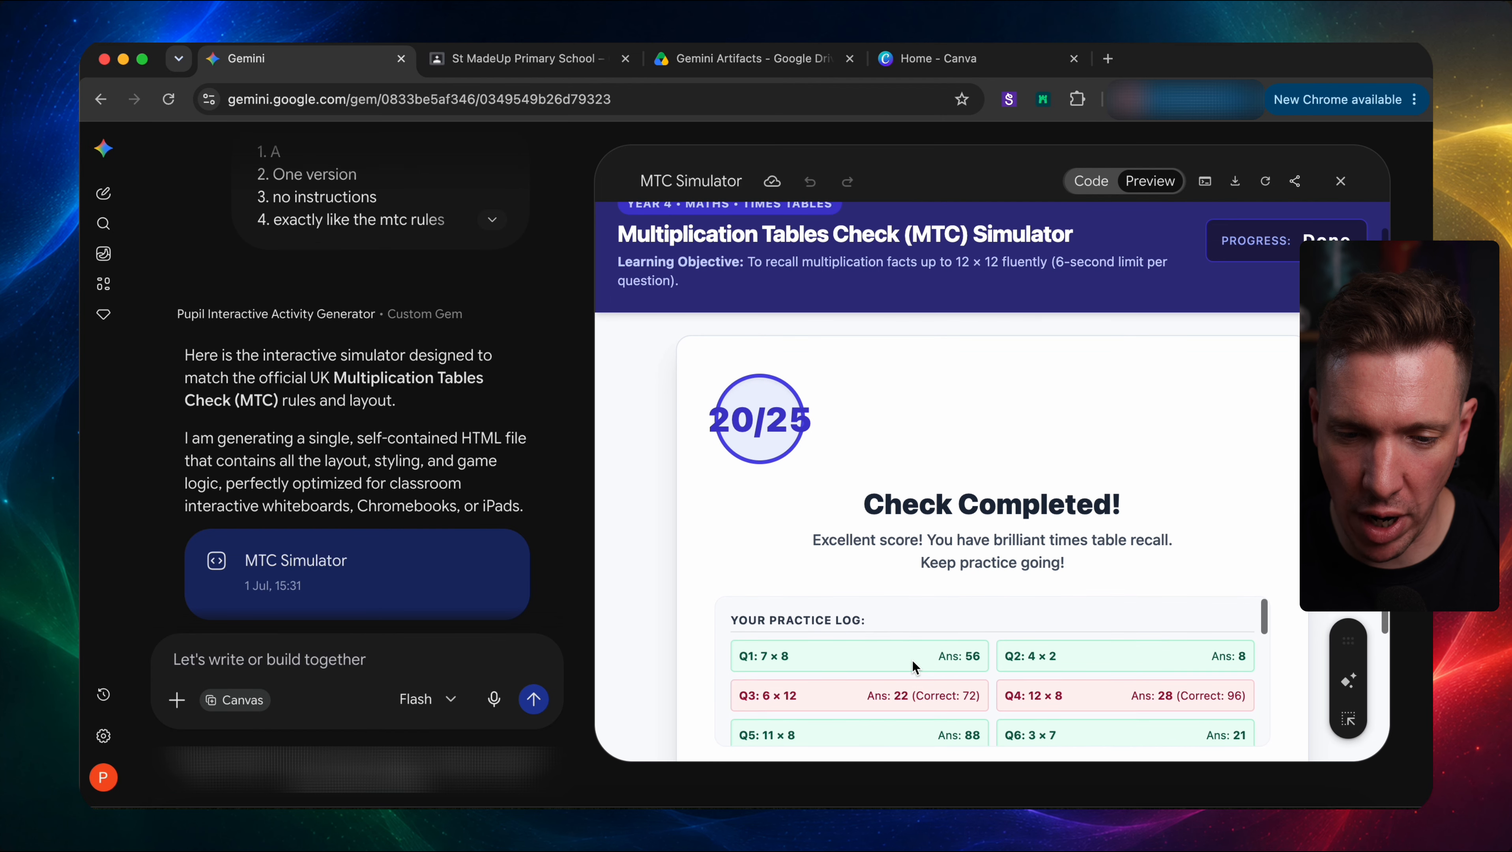
pyautogui.scroll(-1, 912, 661)
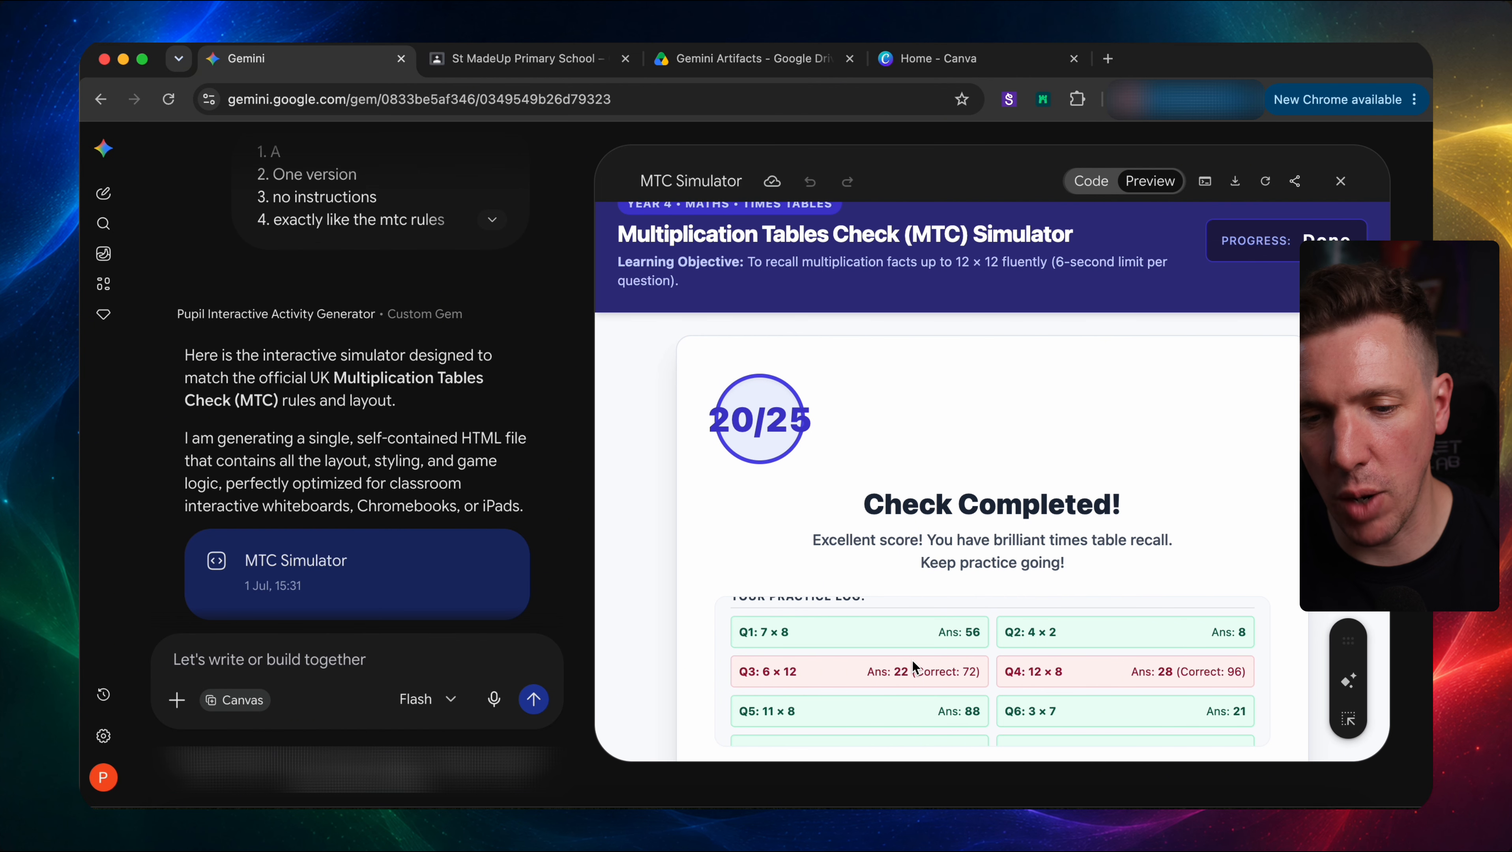
pyautogui.scroll(-3, 955, 474)
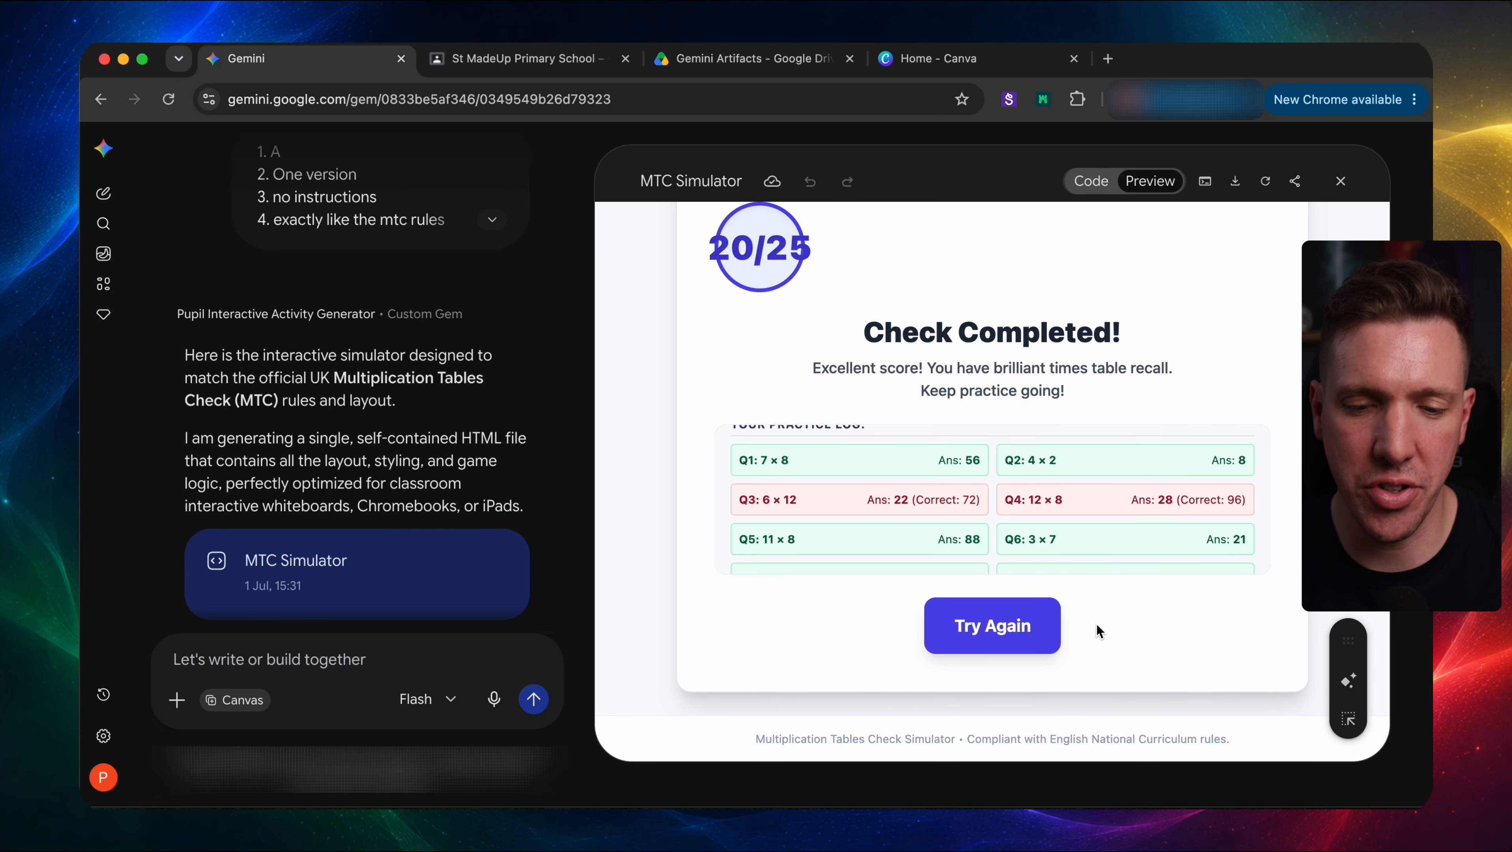
pyautogui.scroll(1, 1085, 436)
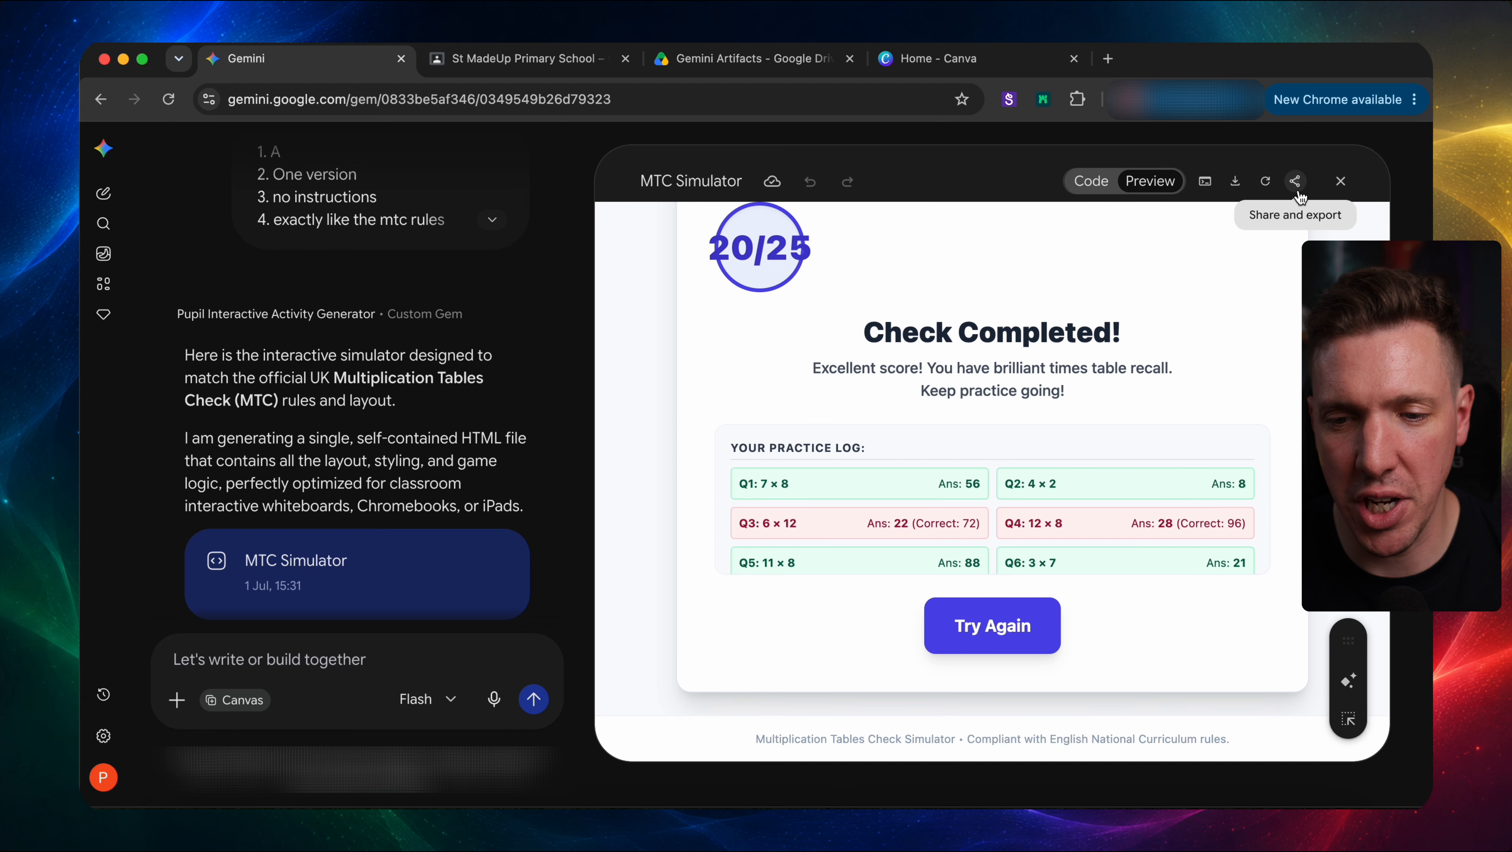
# - Copy the MTC Simulator's contents, then switch to Canva and start a Canva AI prompt in Code mode
pyautogui.click(1295, 180)
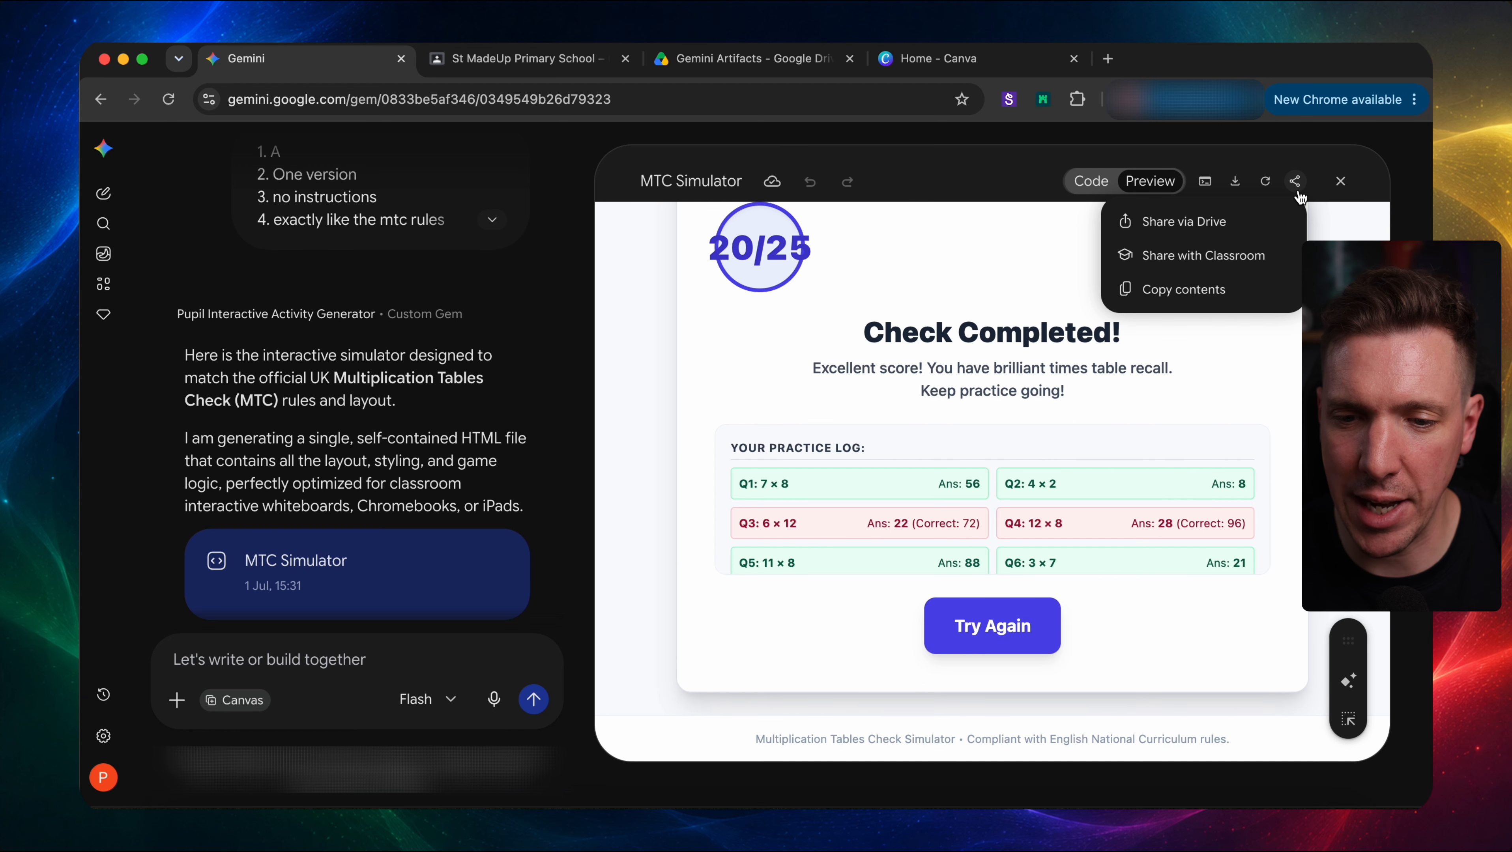
pyautogui.click(1207, 290)
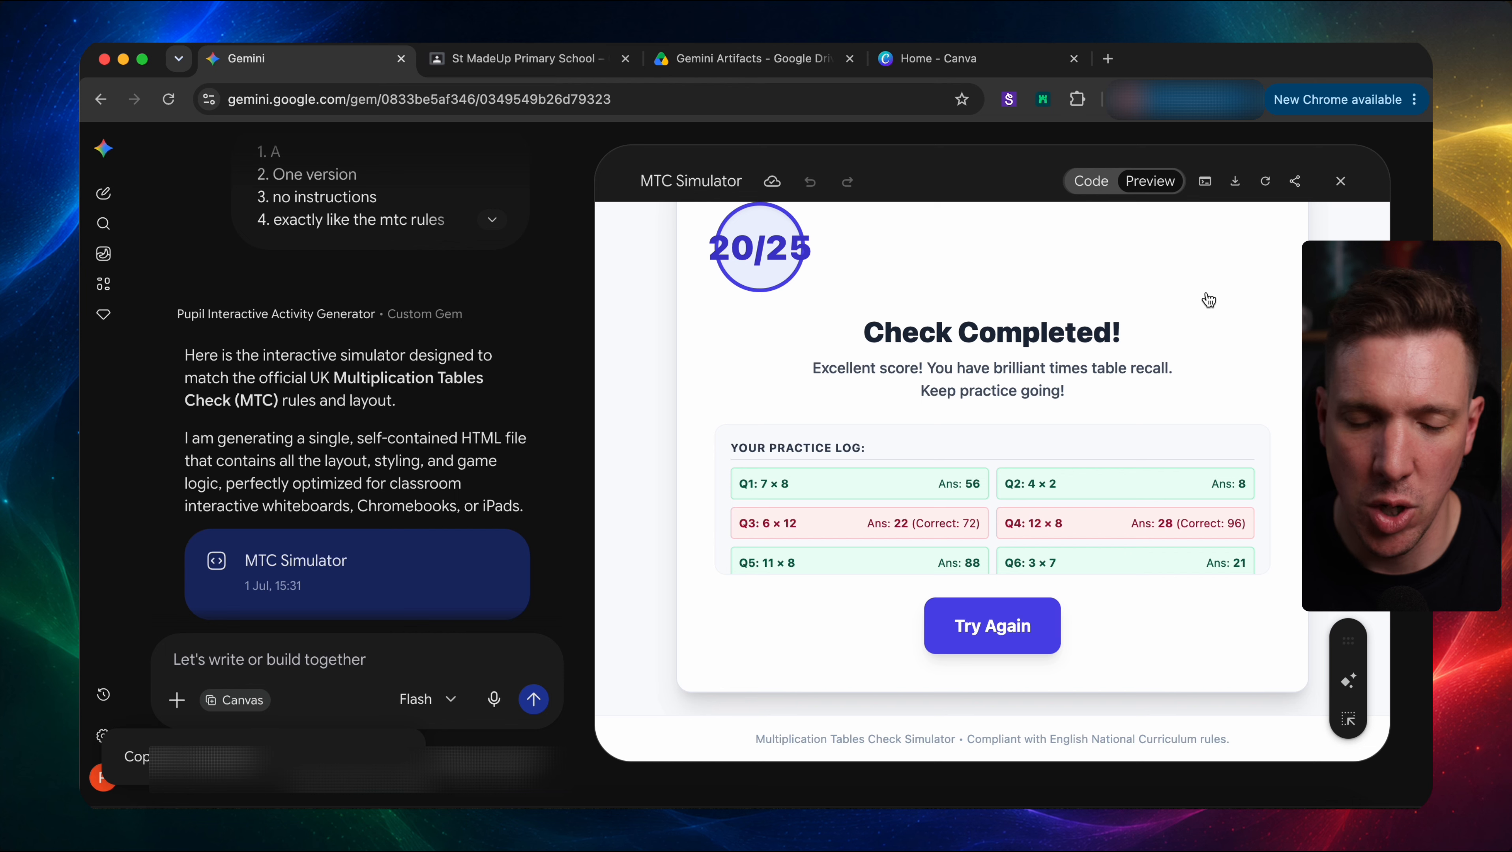
pyautogui.click(944, 65)
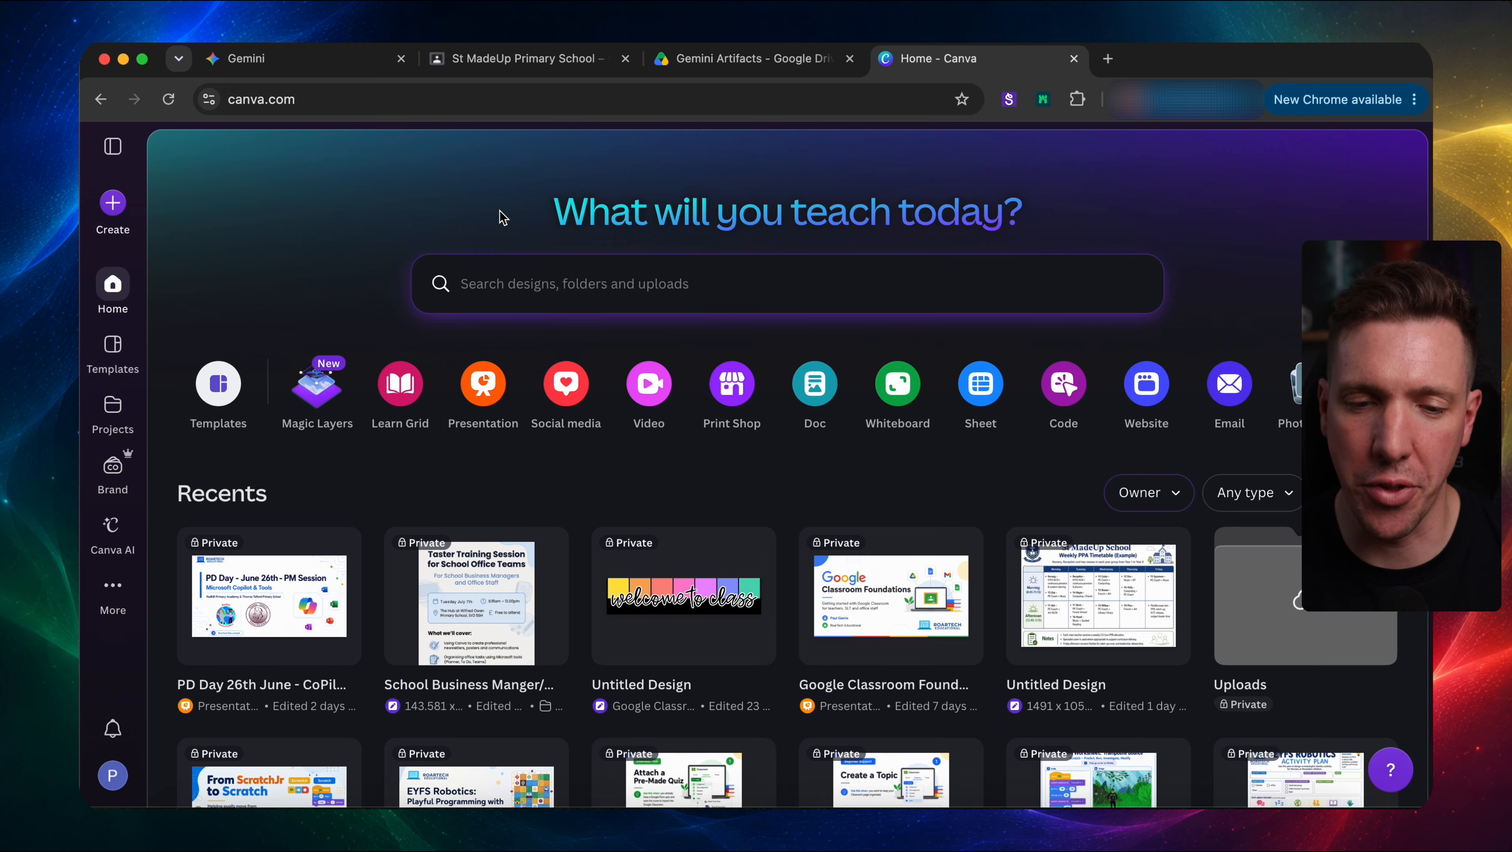
pyautogui.click(113, 532)
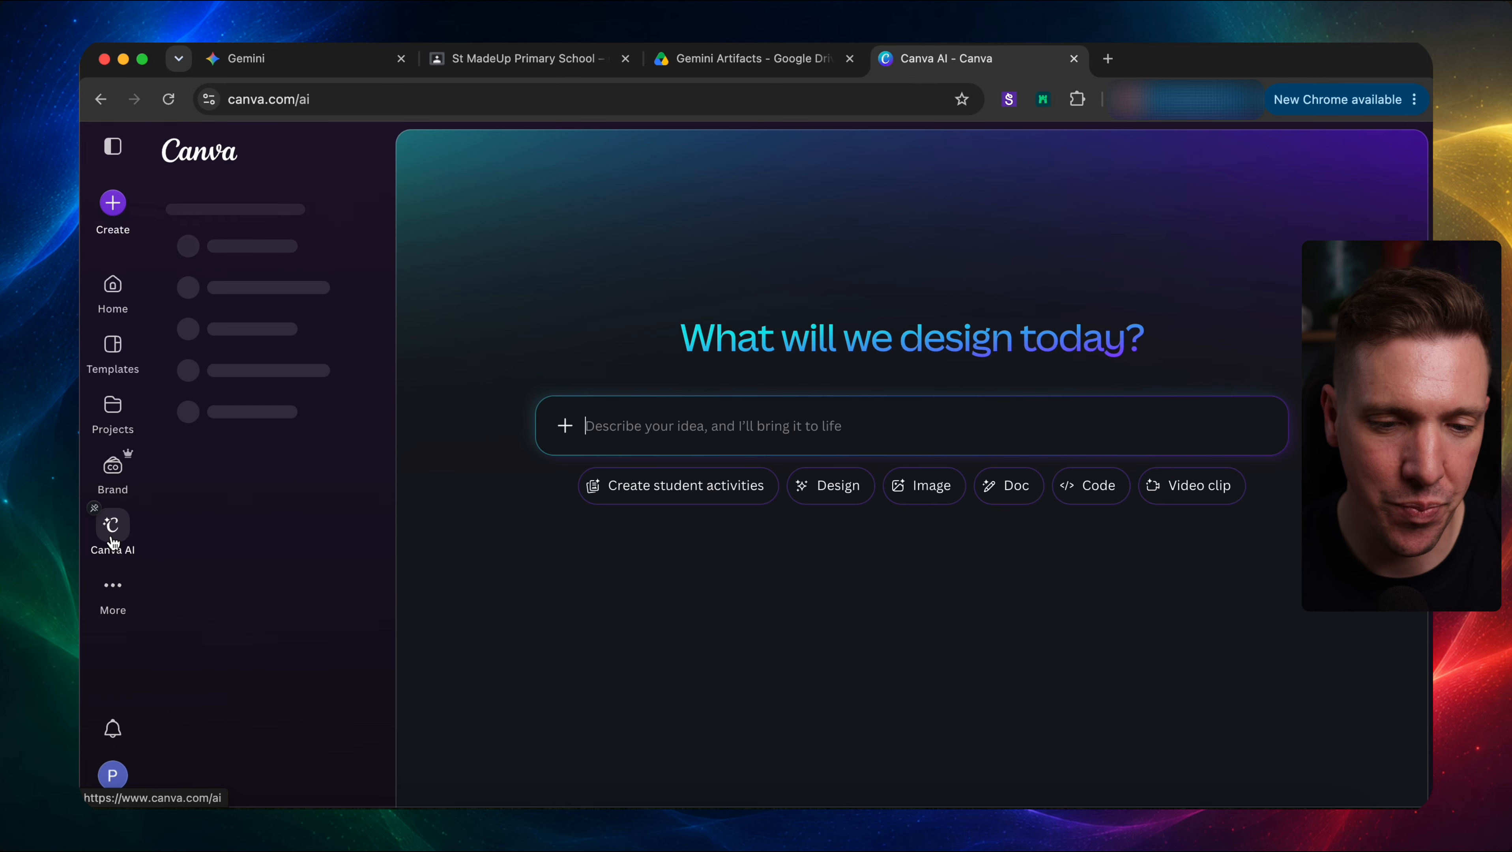
pyautogui.click(1080, 495)
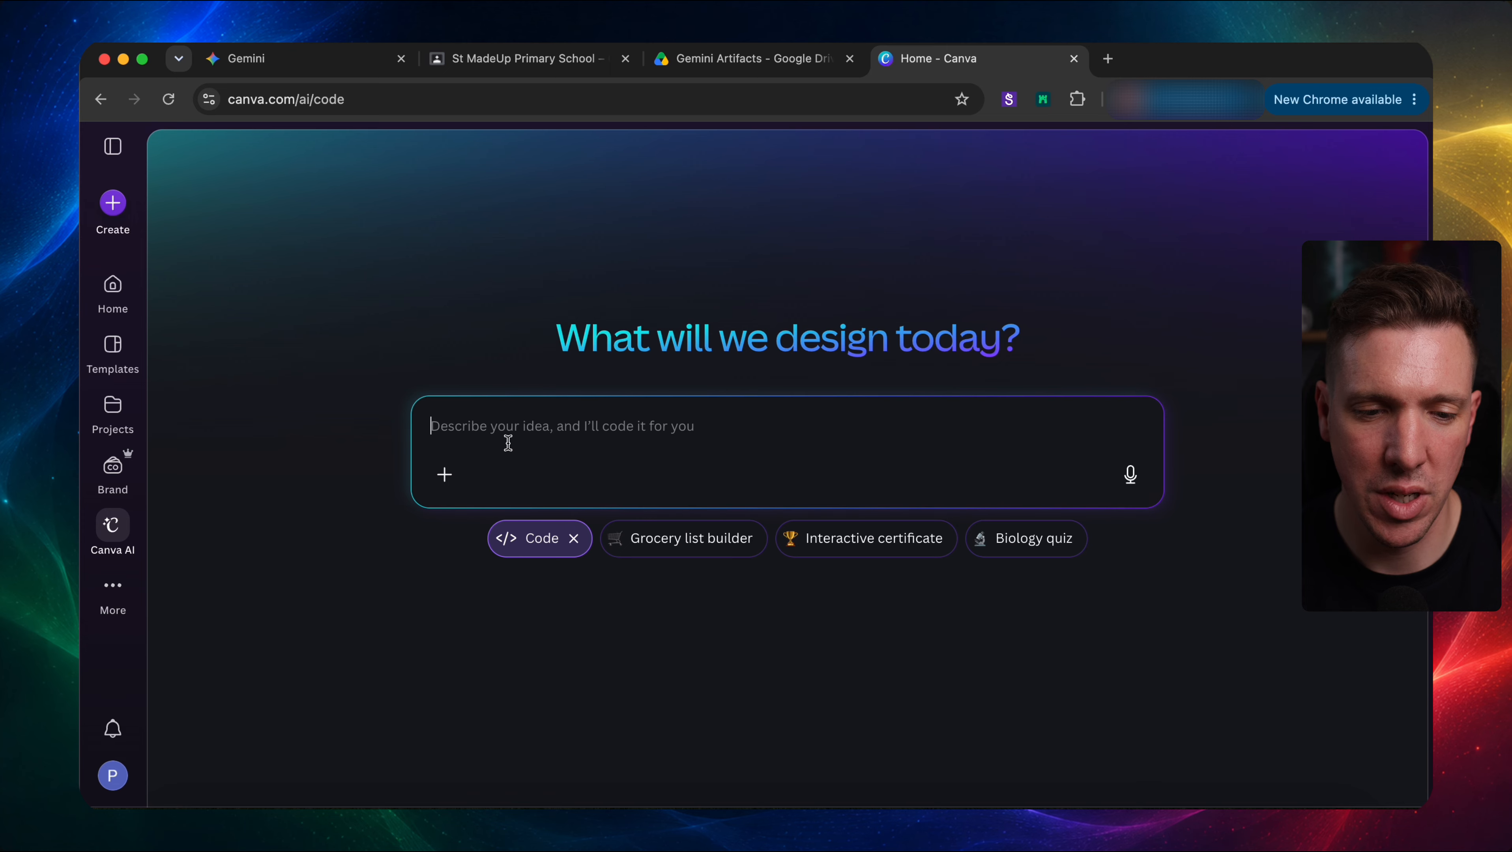
# - Paste the copied simulator code into the Canva AI prompt and submit it to build the app
pyautogui.press('super+v')
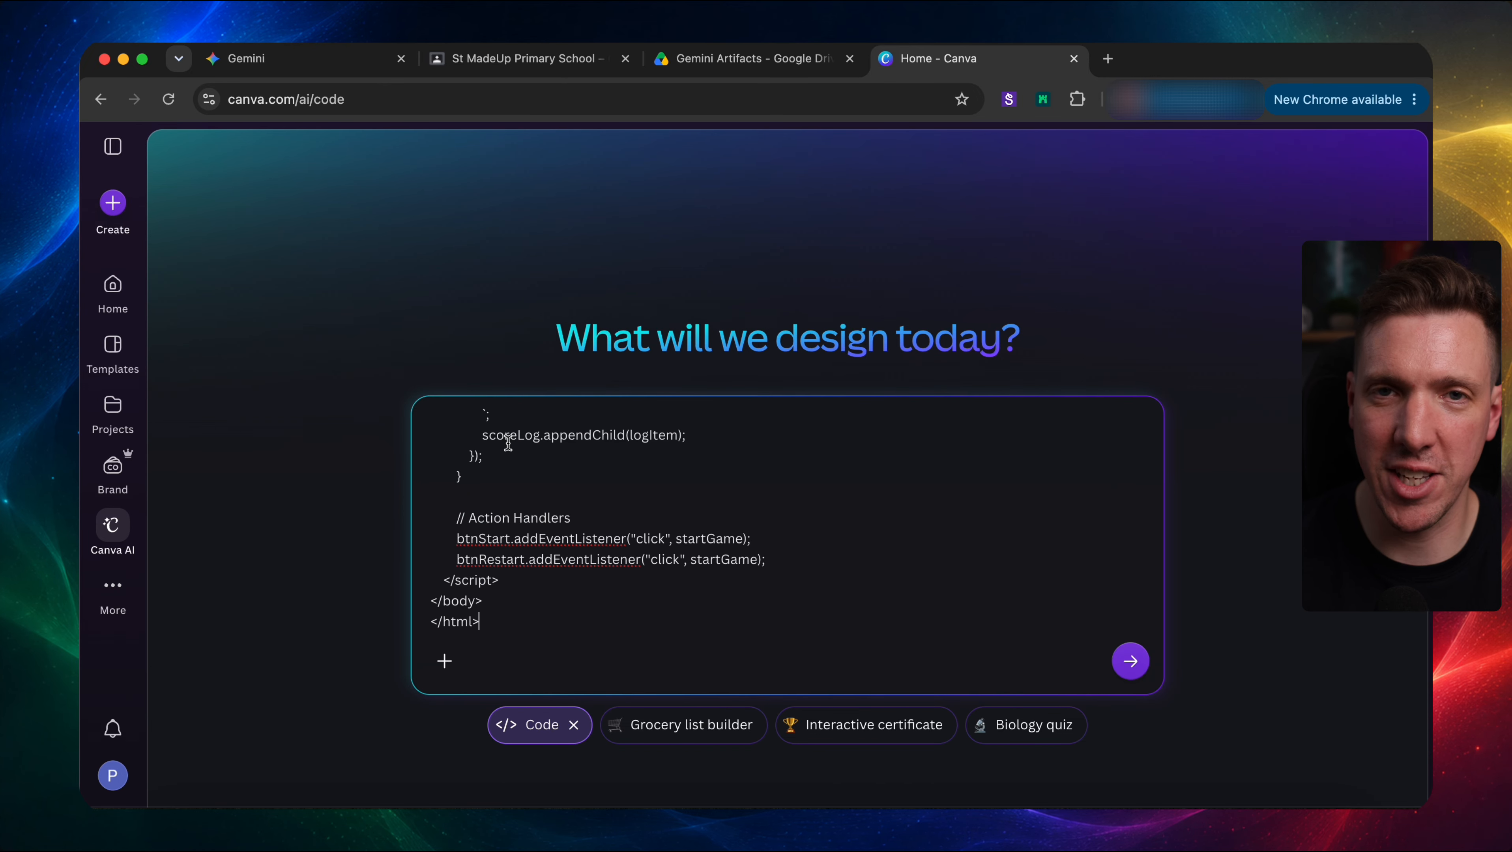
pyautogui.scroll(5, 508, 443)
pyautogui.scroll(-10, 547, 524)
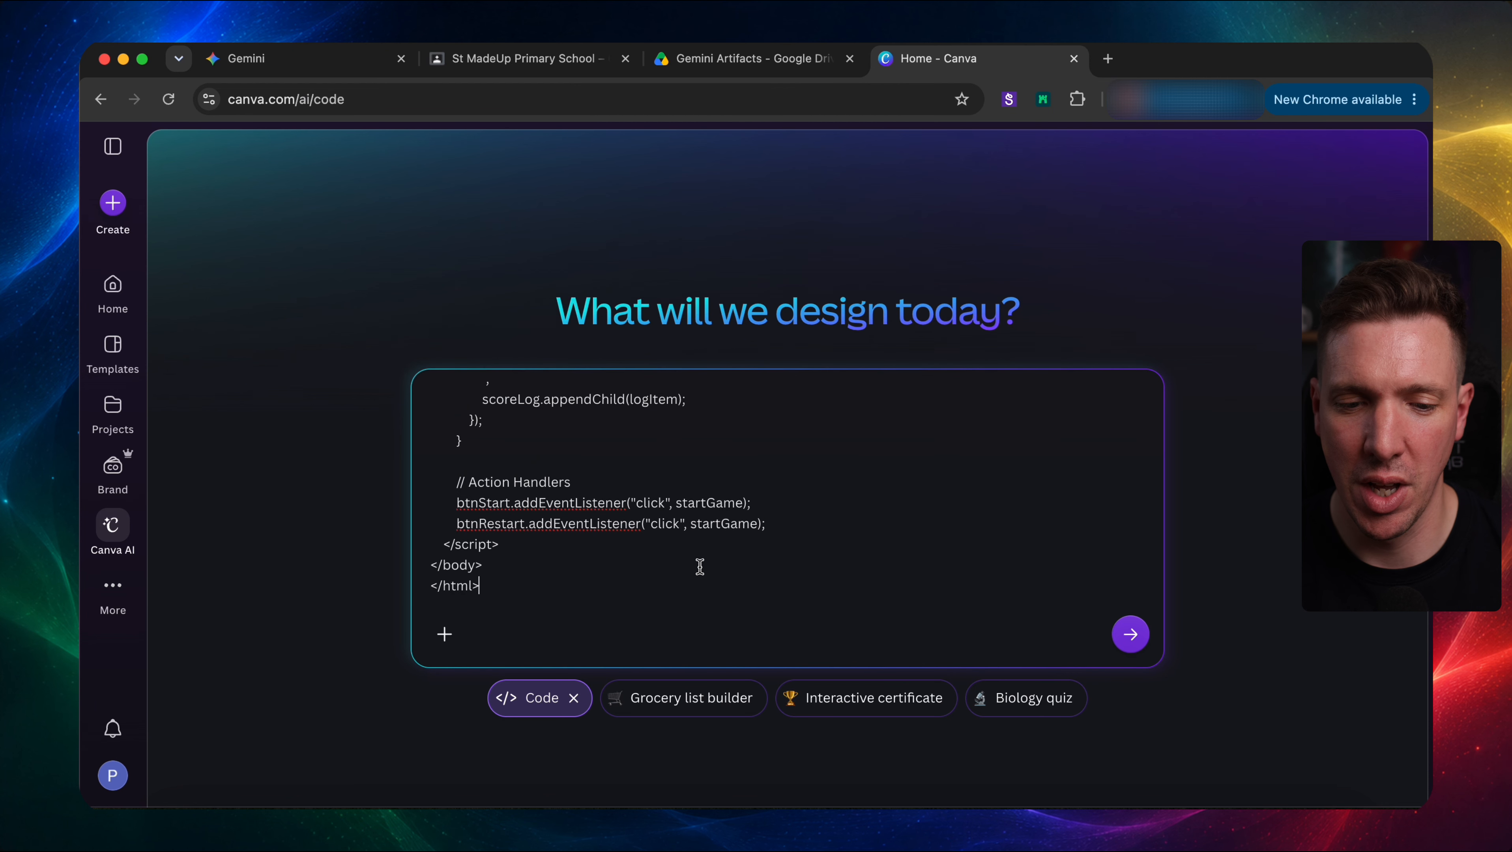
pyautogui.click(1131, 635)
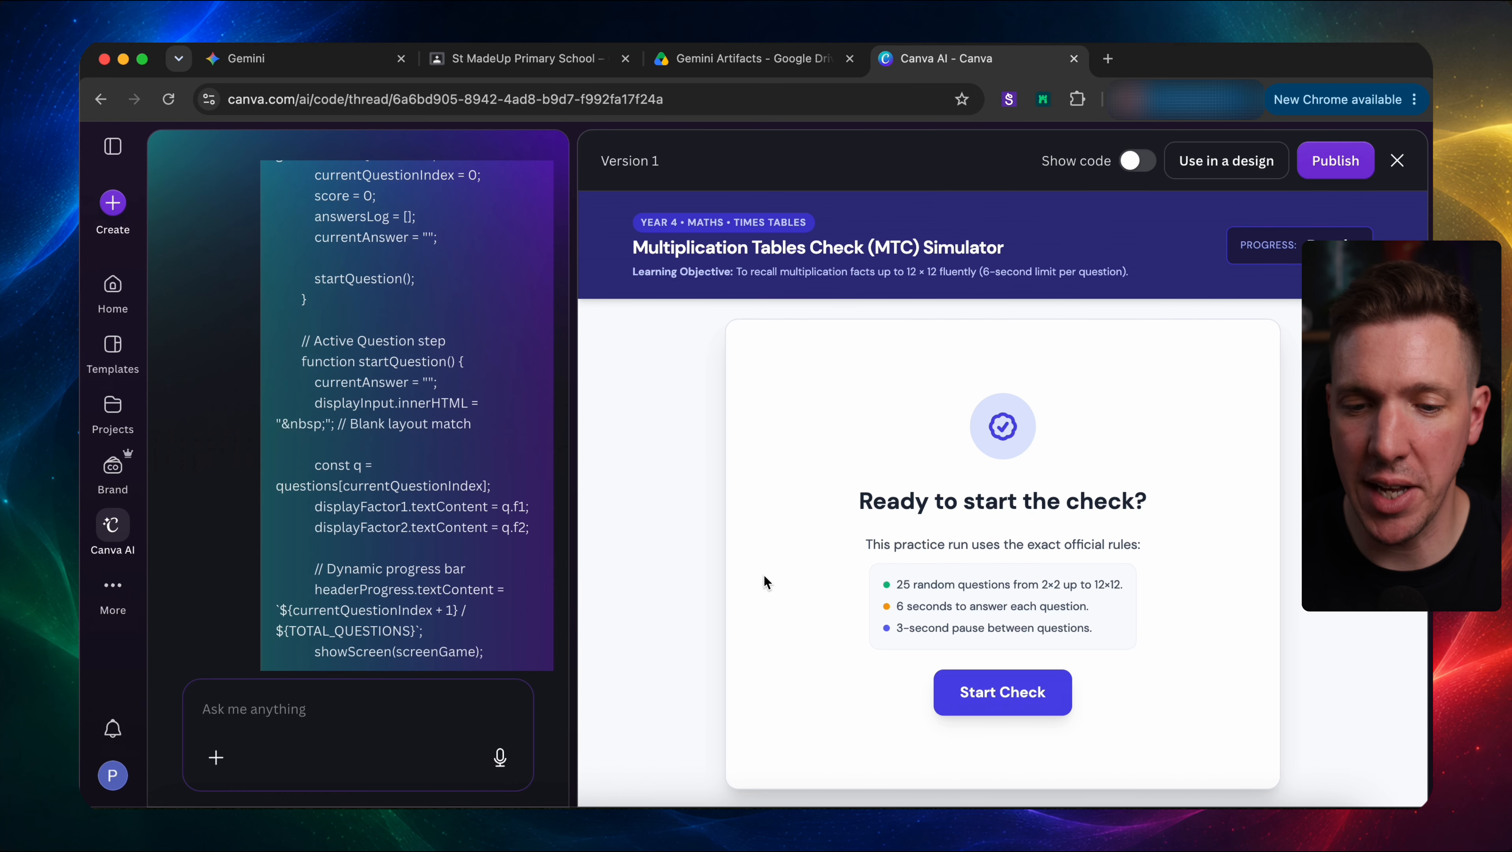
# - Compare the original MTC Simulator start page in Gemini with the version built in Canva
pyautogui.click(354, 58)
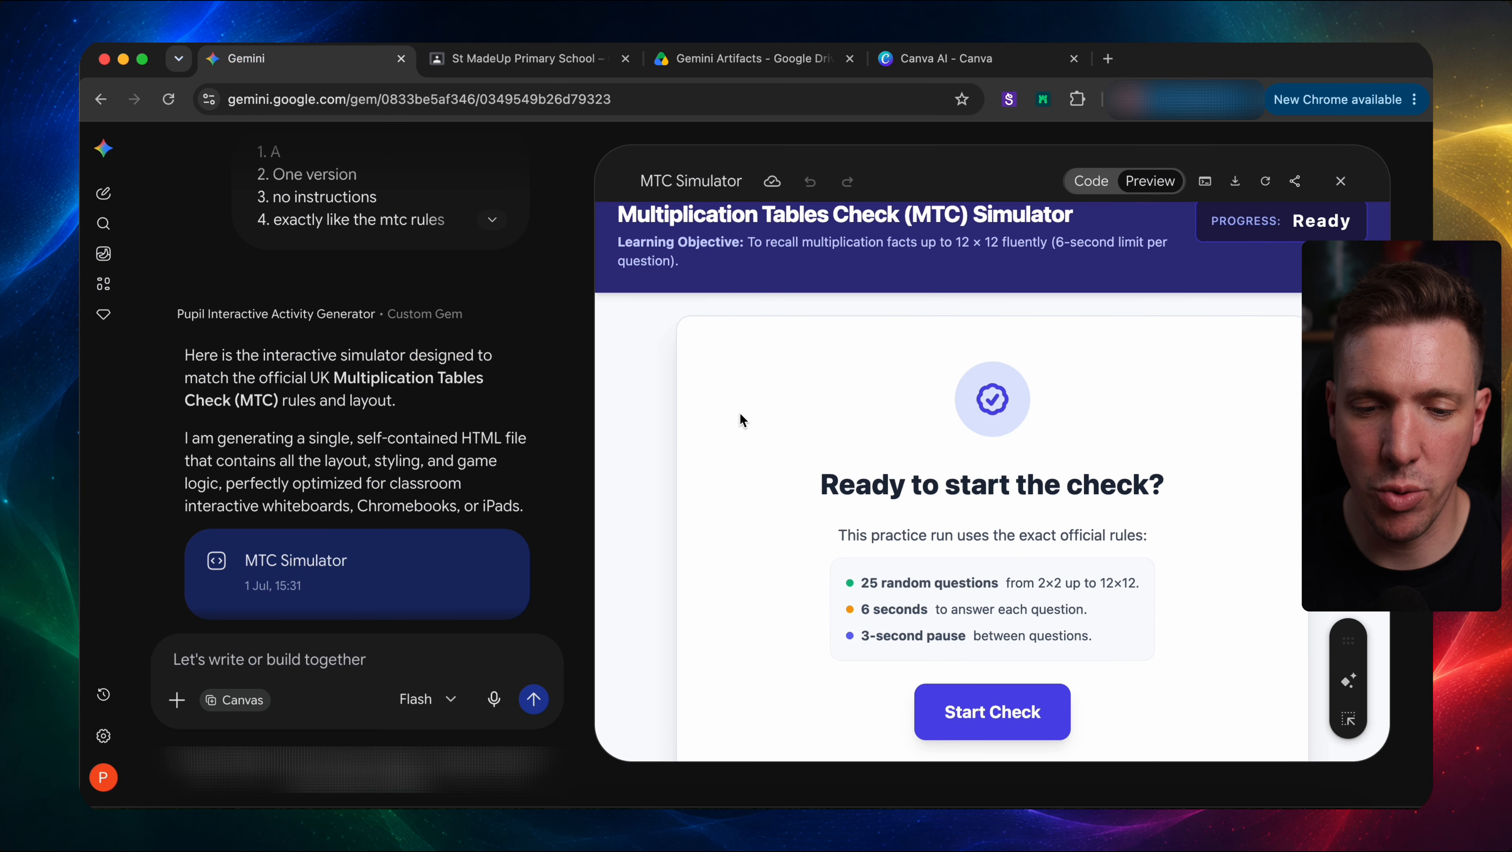
pyautogui.scroll(-1, 742, 420)
pyautogui.click(952, 60)
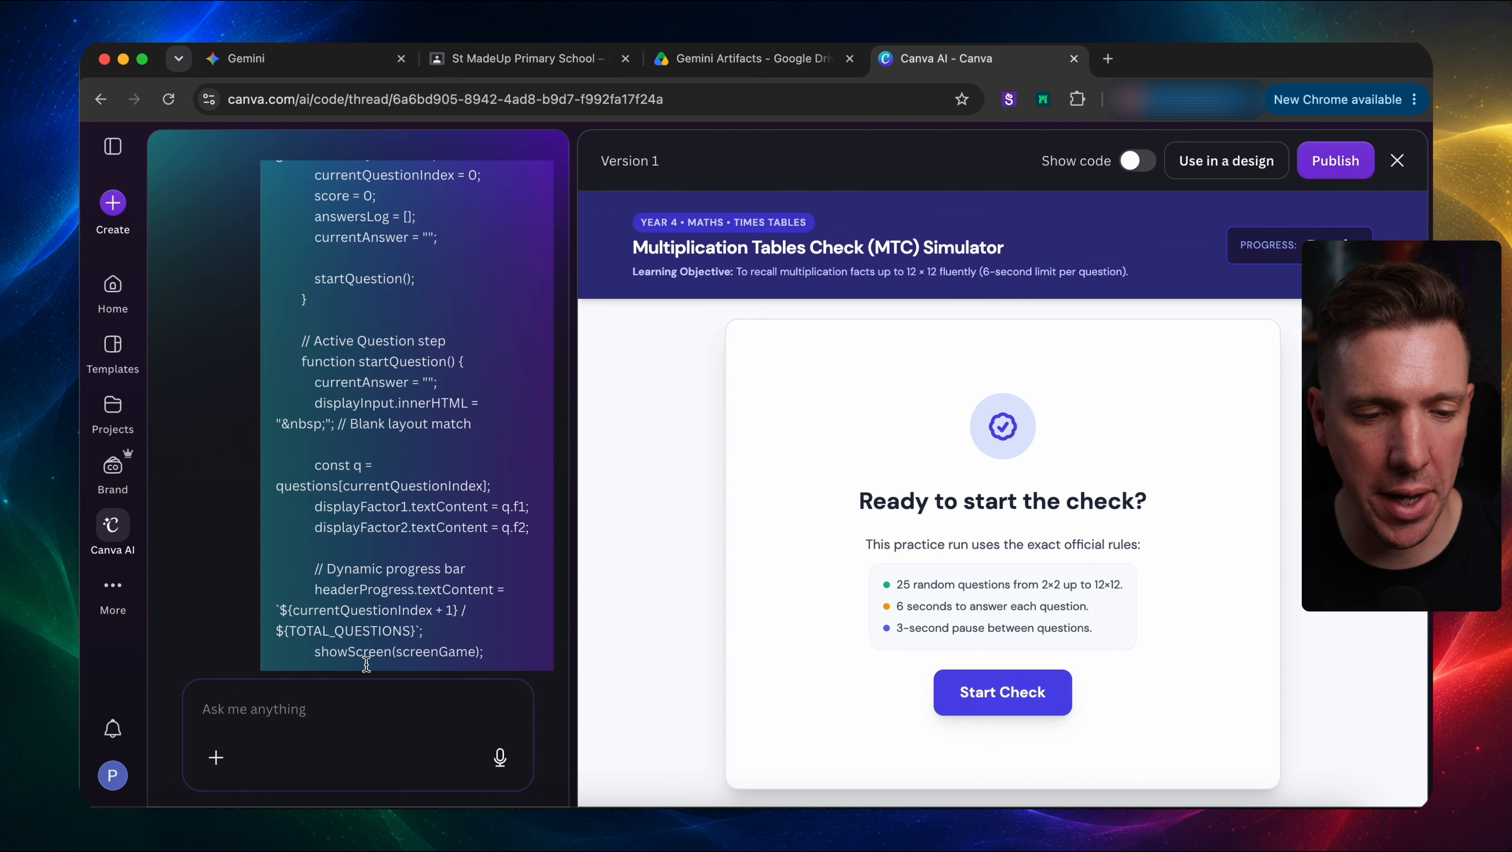
# - Ask Canva AI to "Add a field for a name and store the score data."
pyautogui.click(332, 711)
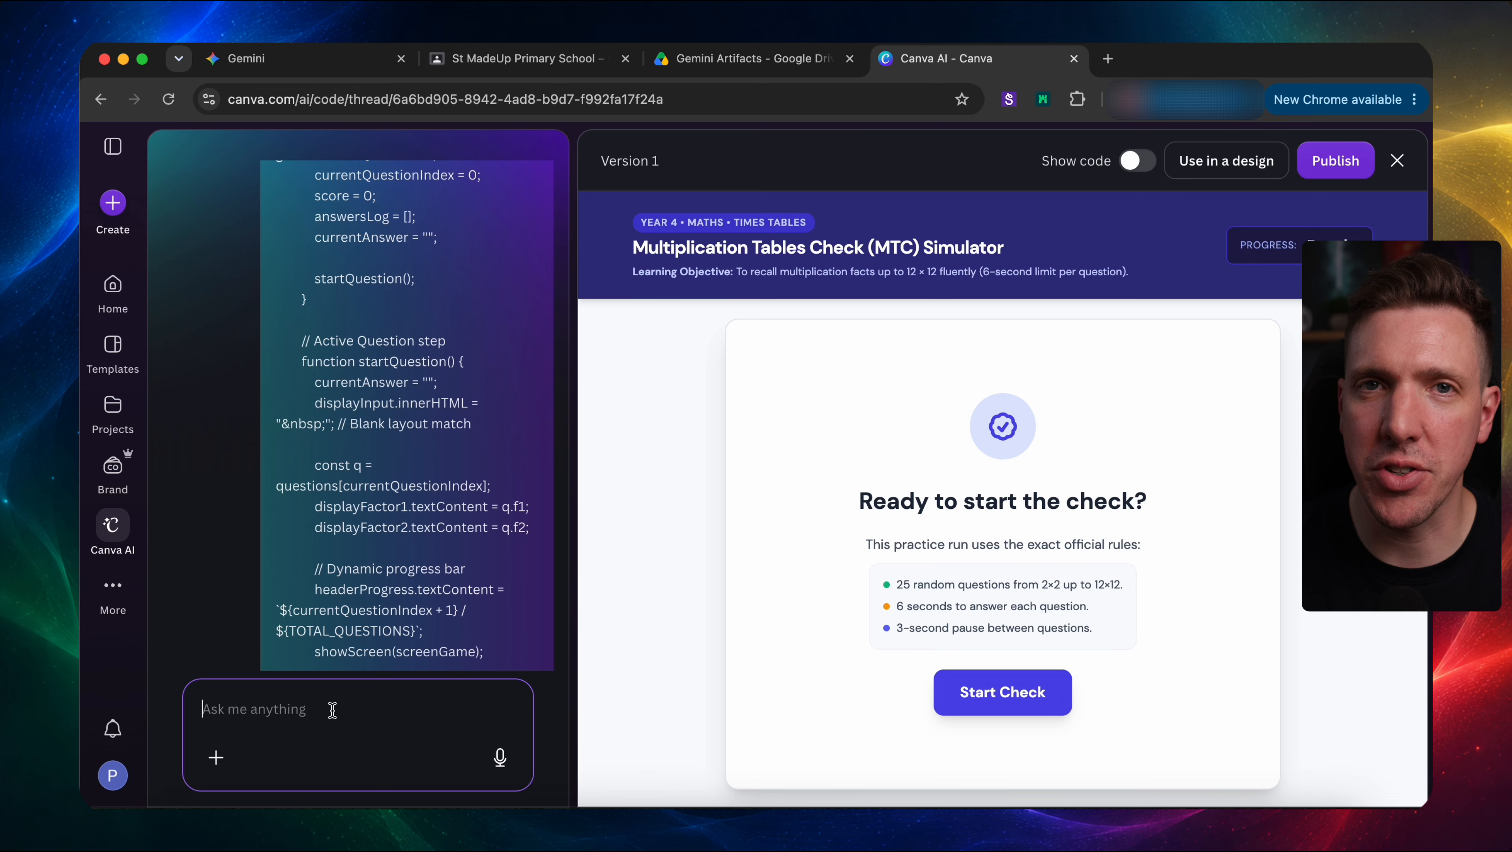
pyautogui.write('Add a field for a name and store the score data.')
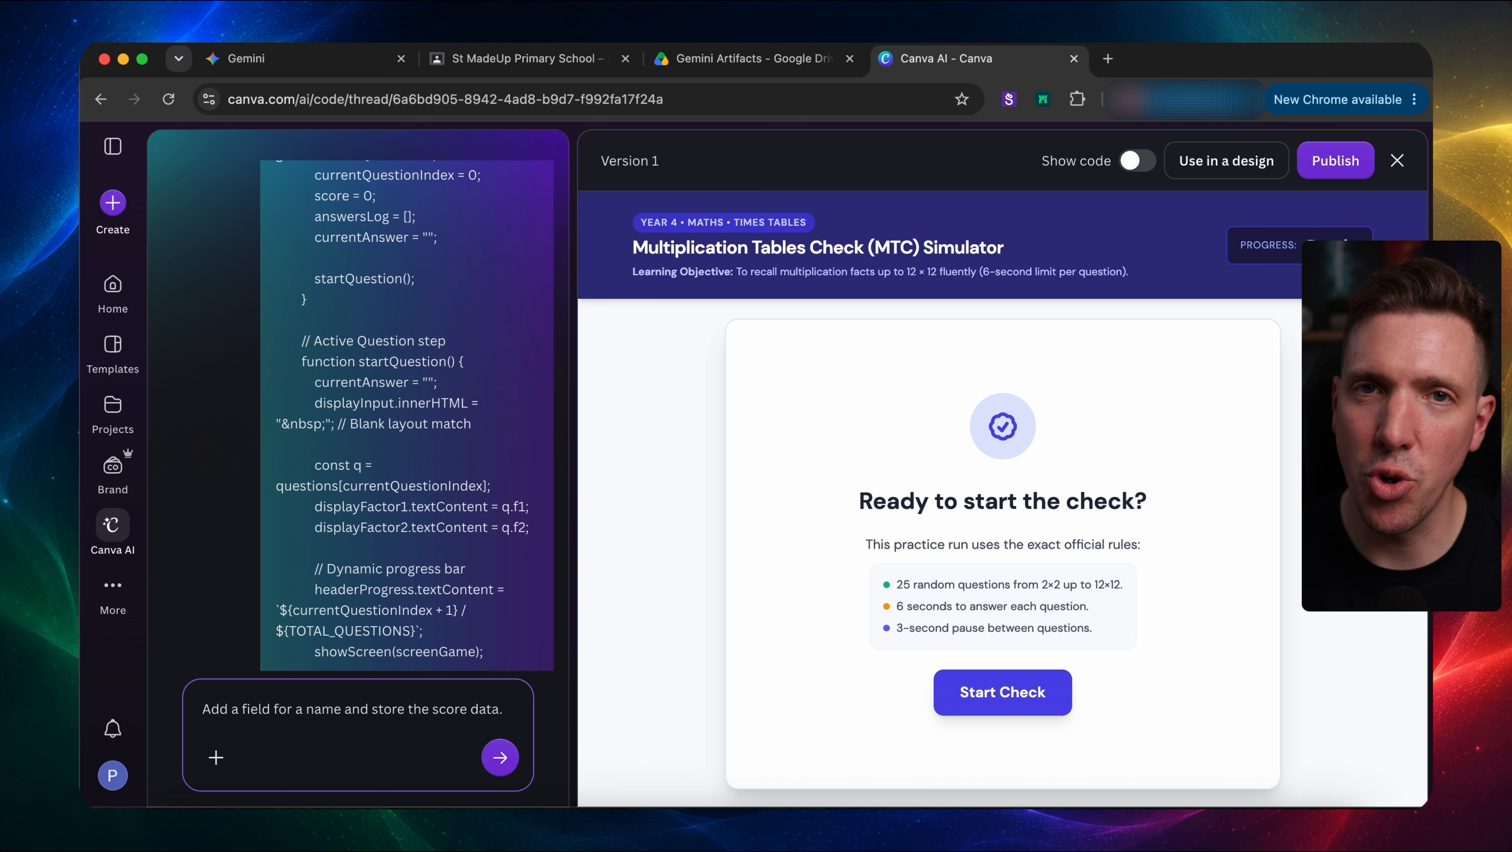
pyautogui.press('Return')
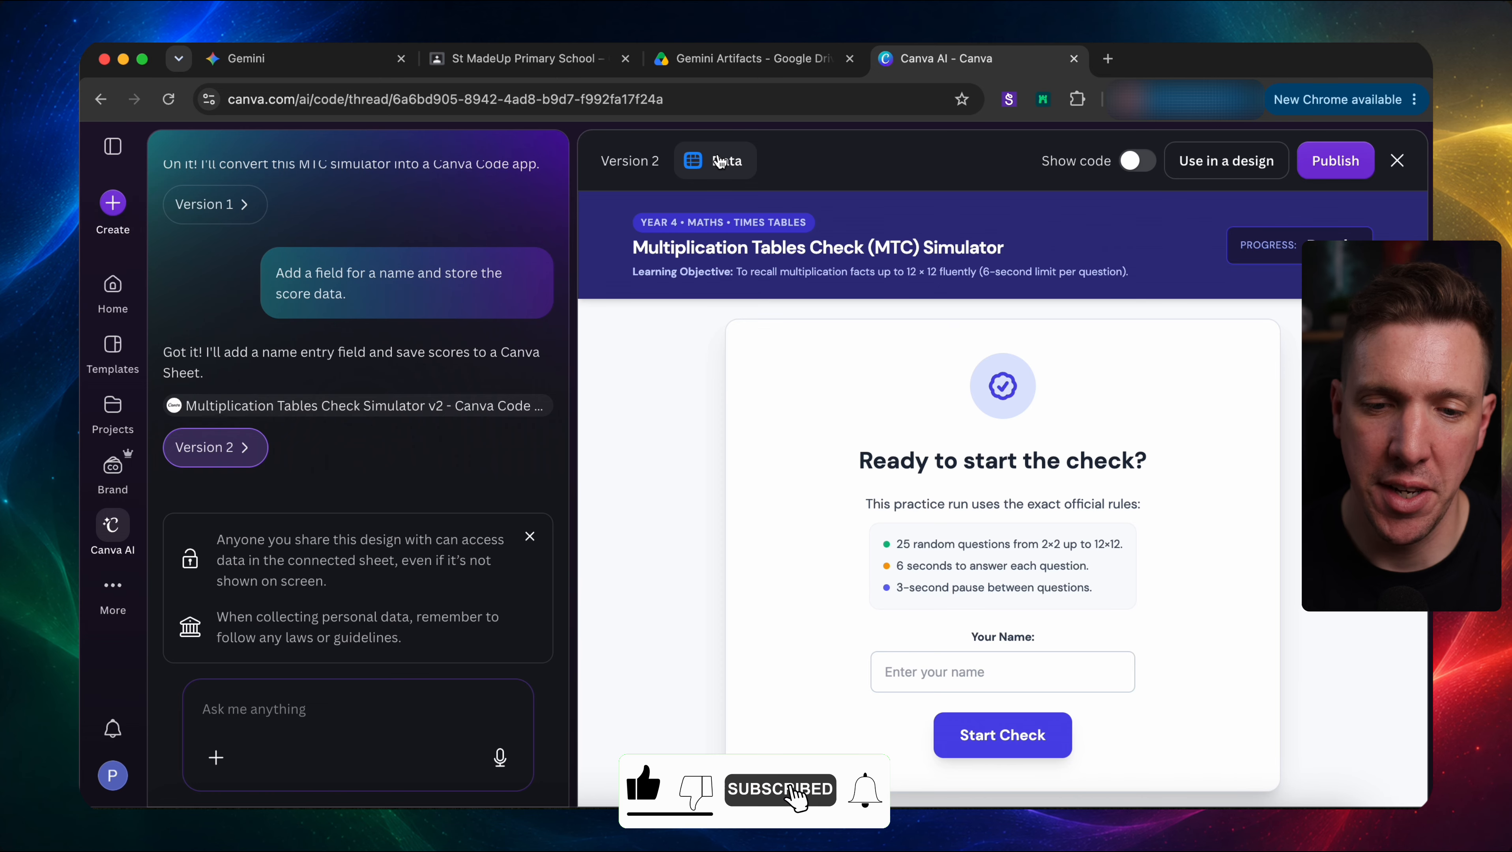
# - Publish the simulator as a website with the subpath mtcyear4
pyautogui.click(1343, 163)
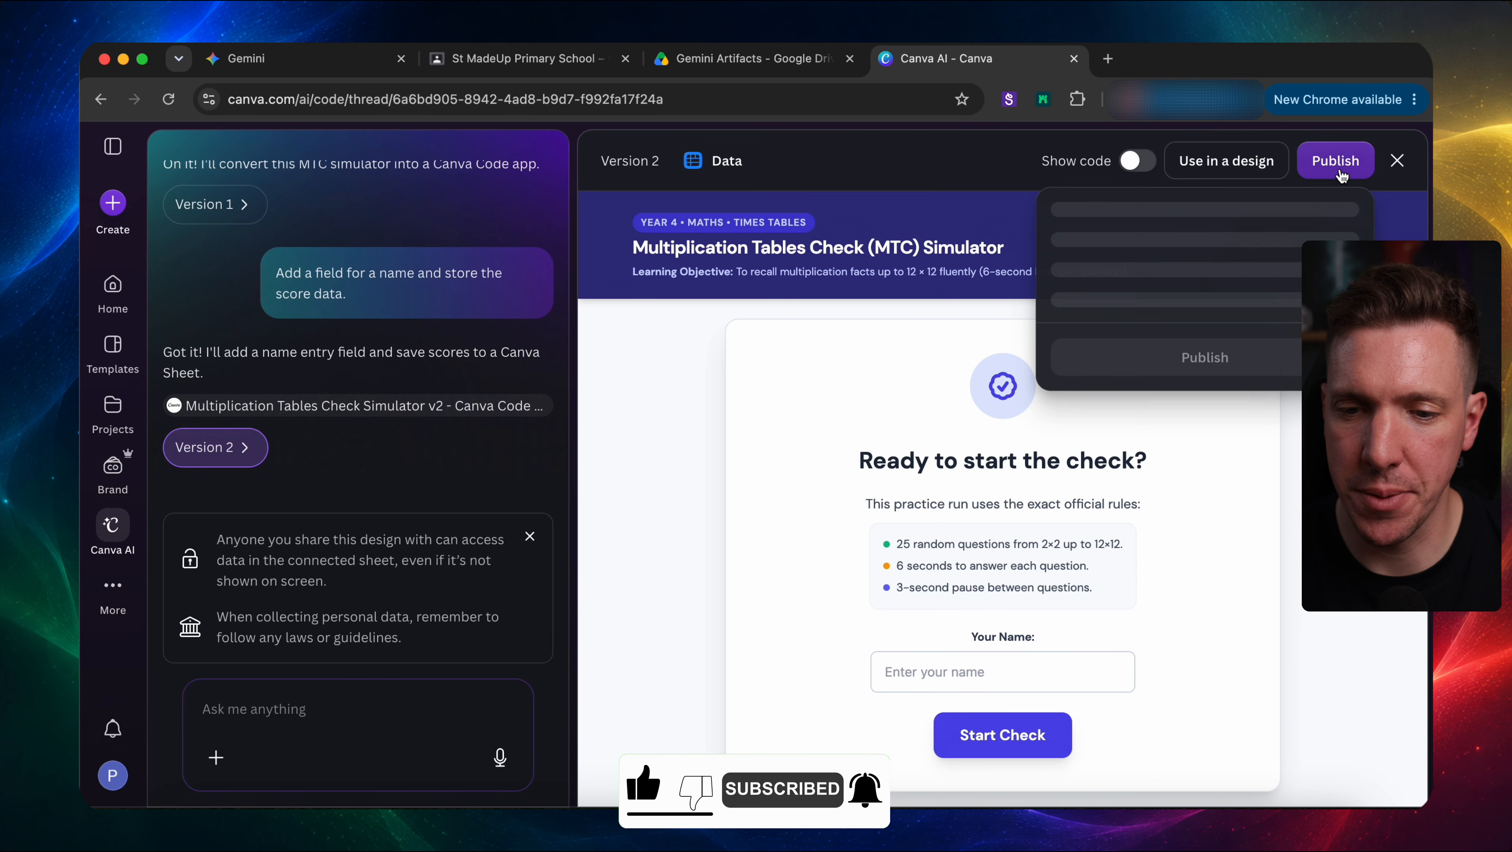
pyautogui.moveTo(1153, 326); pyautogui.dragTo(1091, 328)
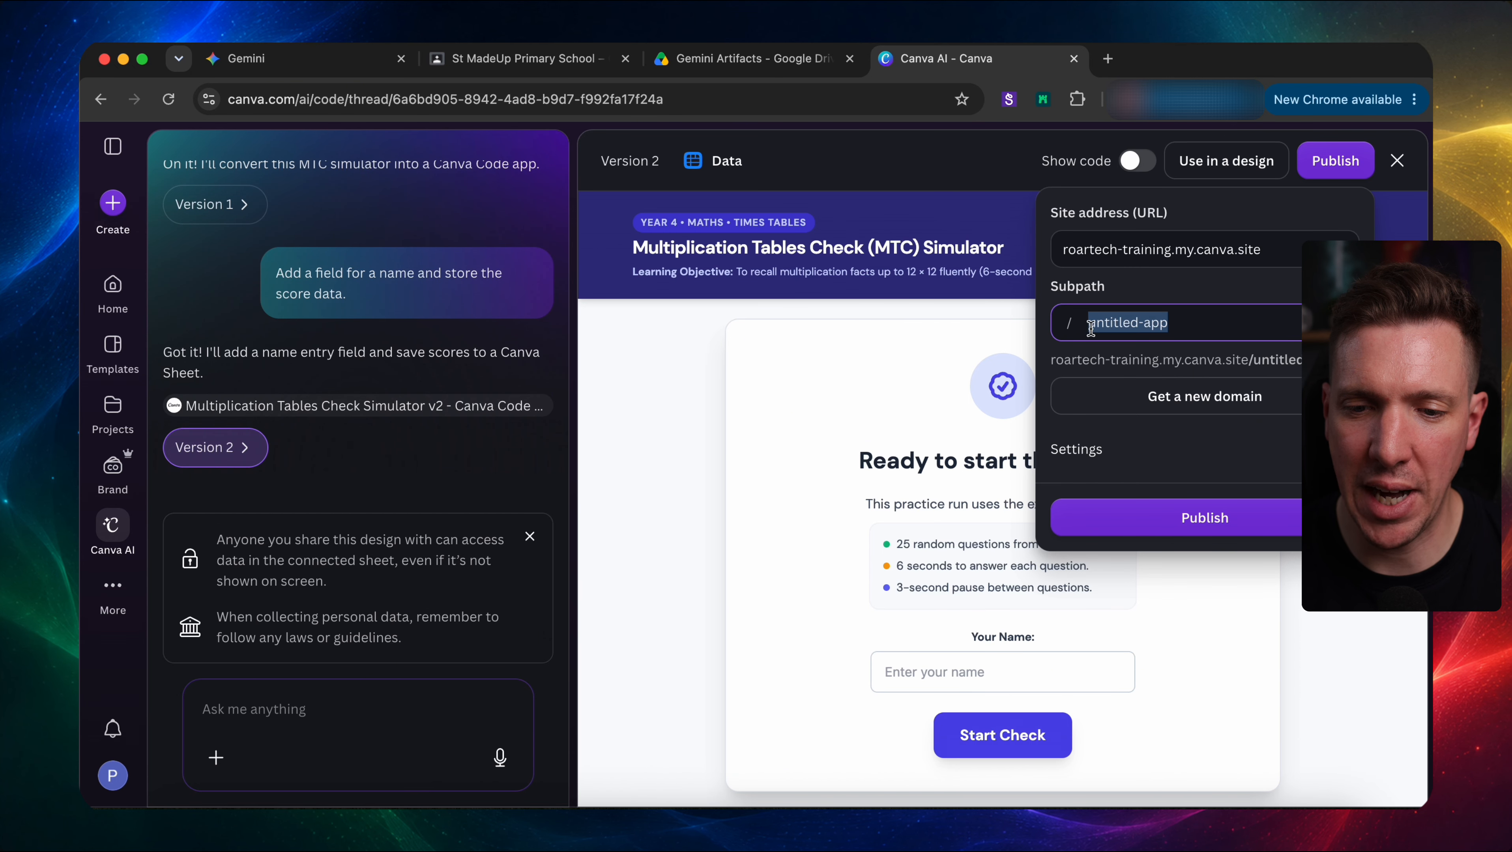
pyautogui.press('BackSpace')
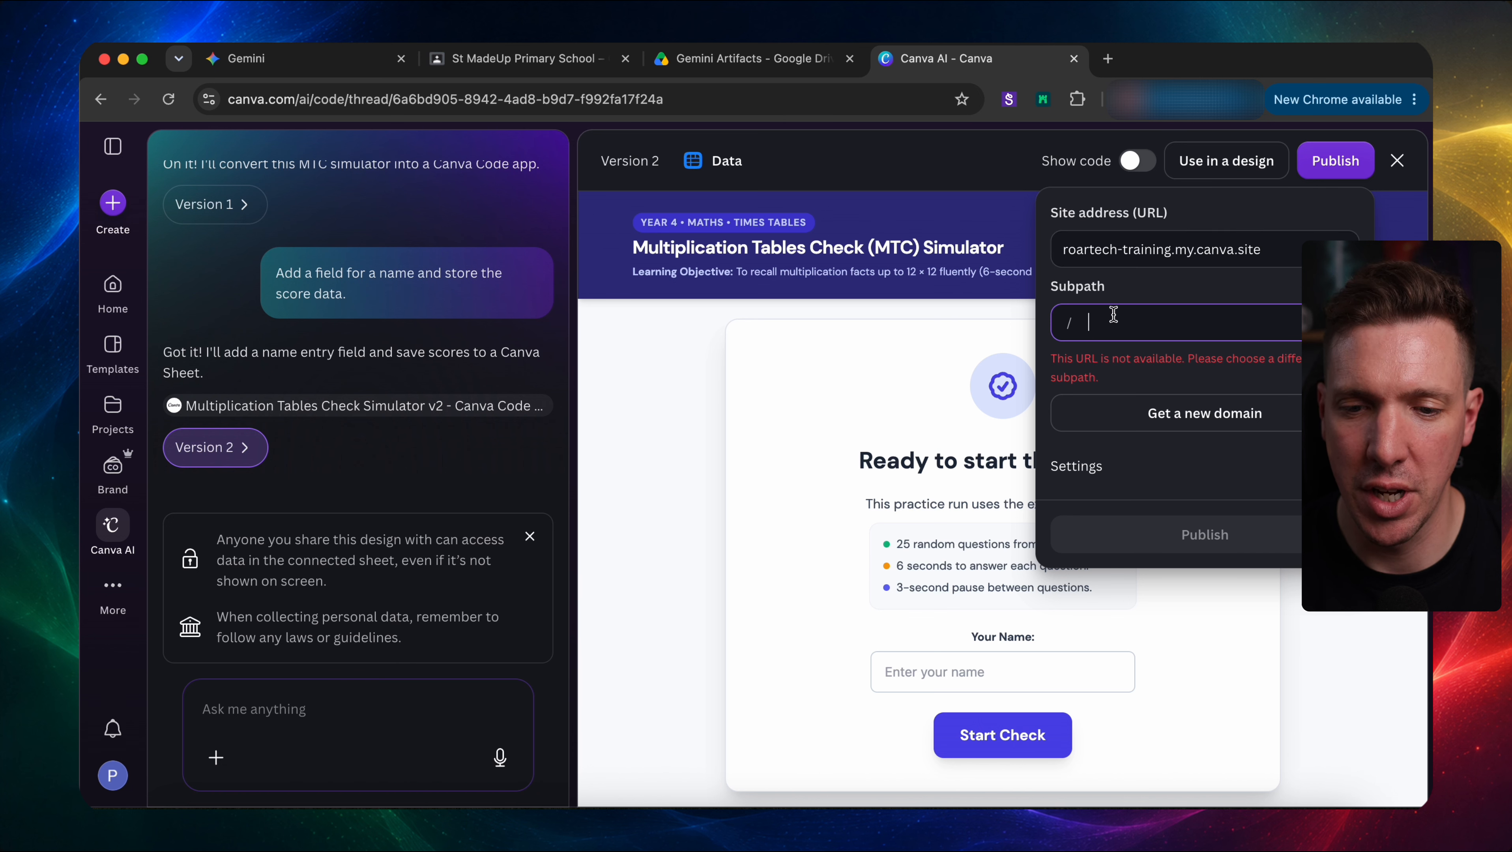
pyautogui.write('mtcyear4')
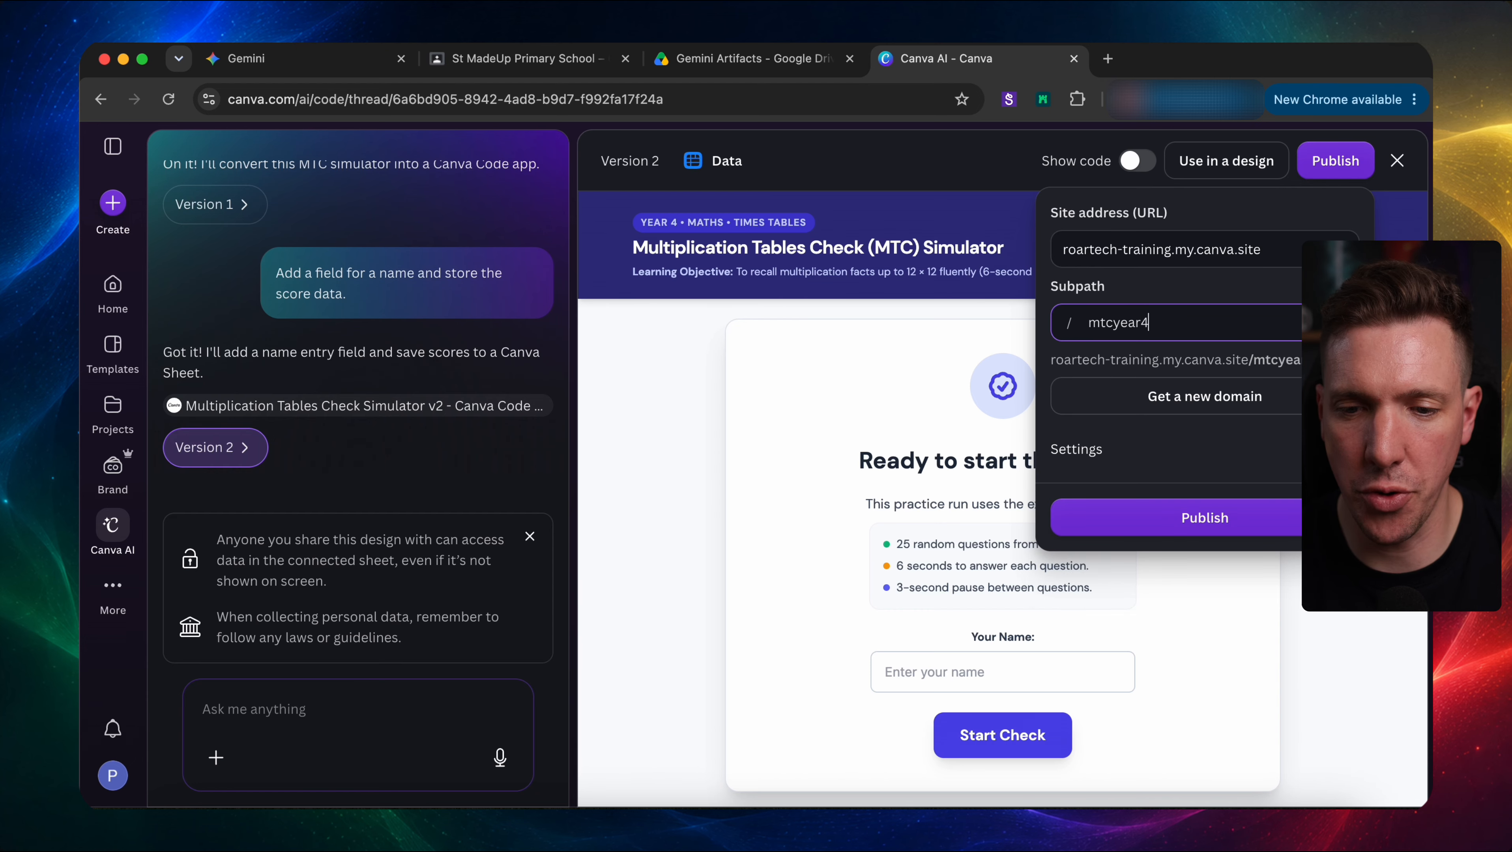
pyautogui.click(1197, 524)
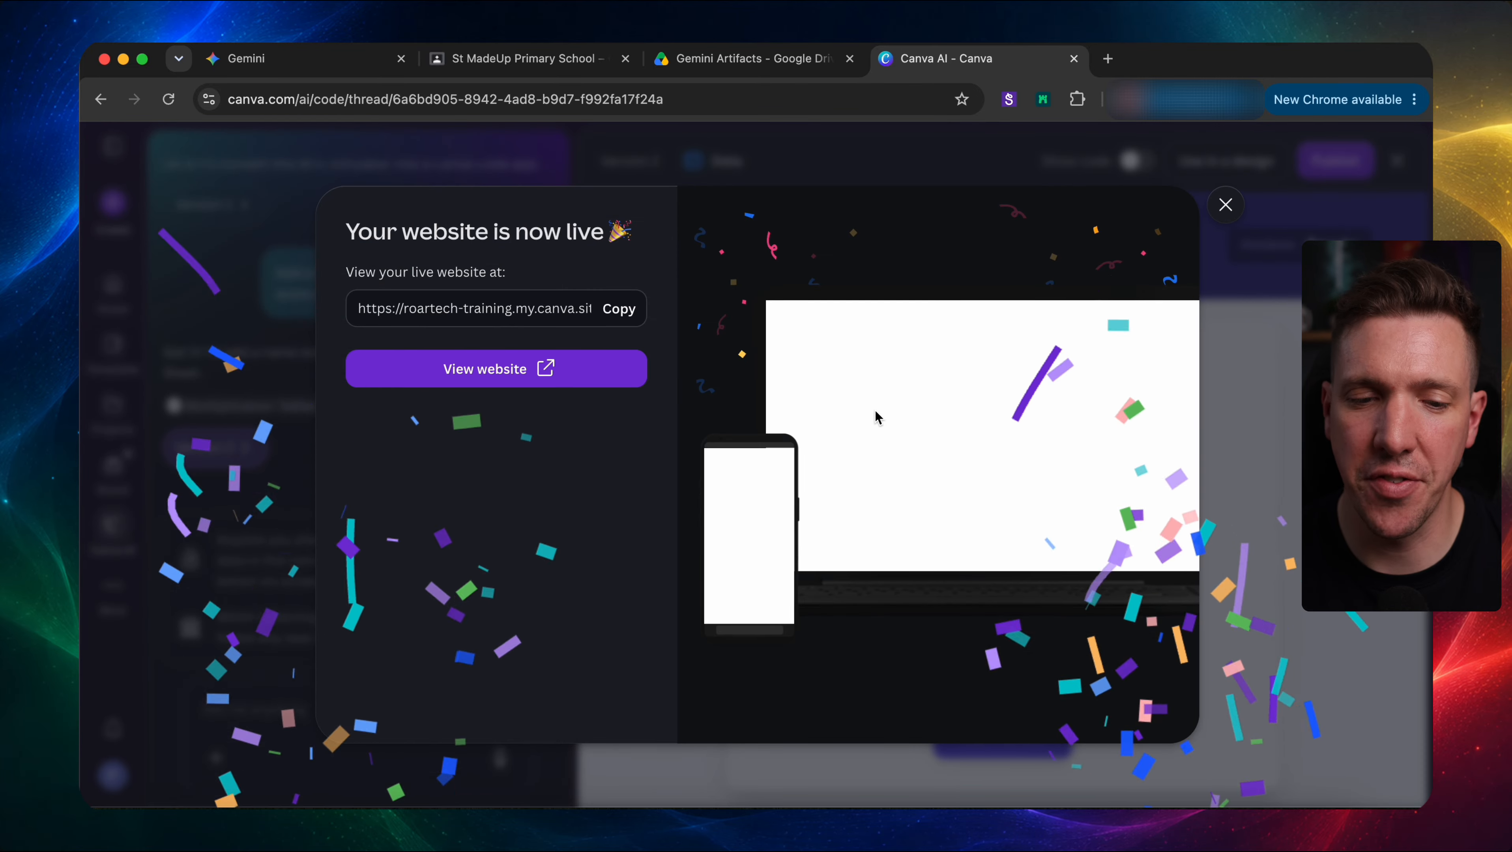
# - Copy the live website's address and open the published simulator in a new browser tab
pyautogui.click(623, 308)
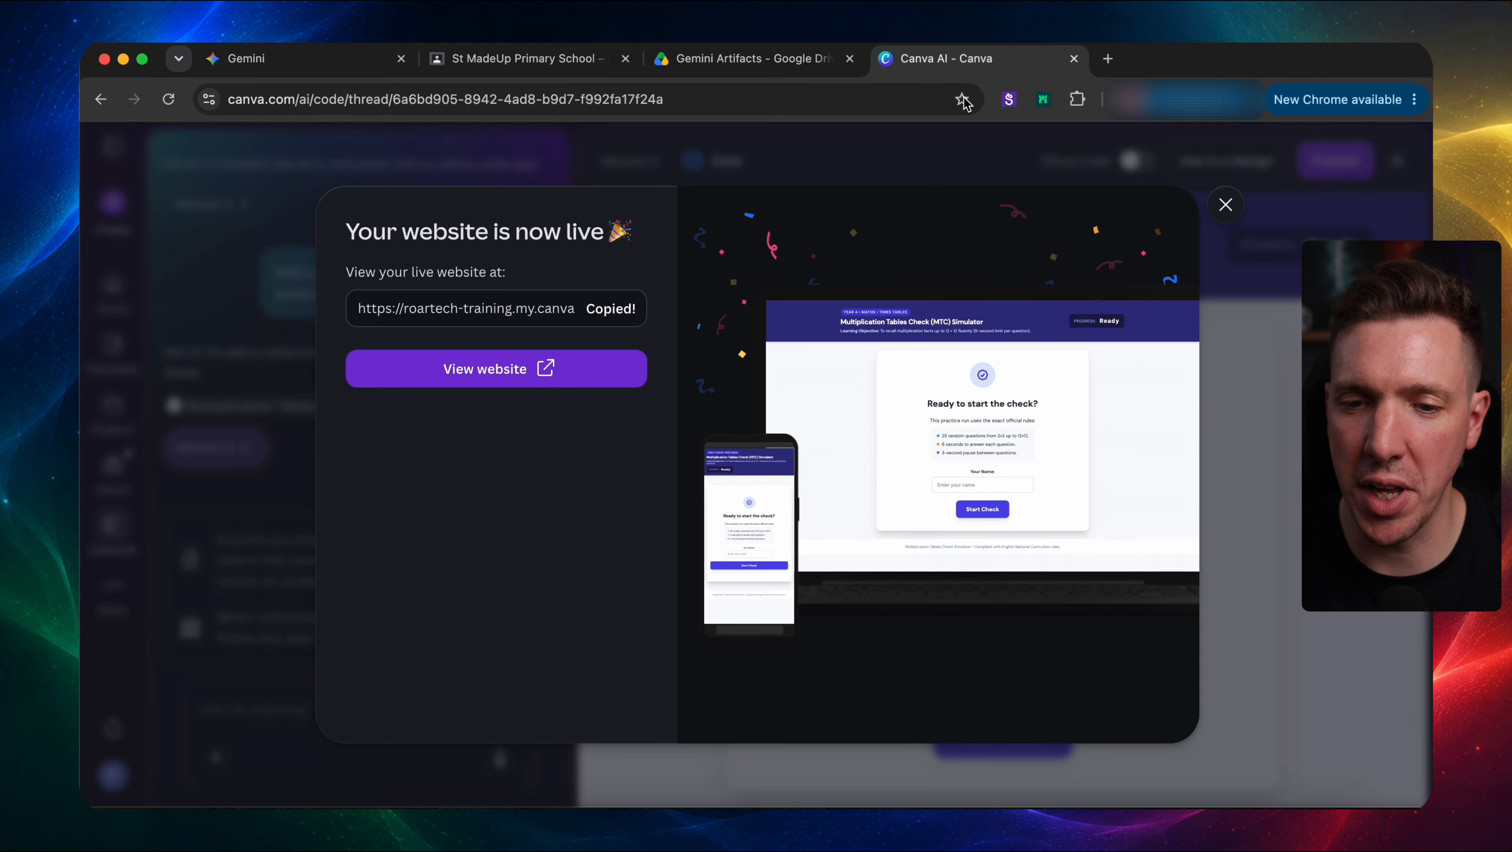
pyautogui.click(1108, 58)
pyautogui.press('super+v')
pyautogui.press('Return')
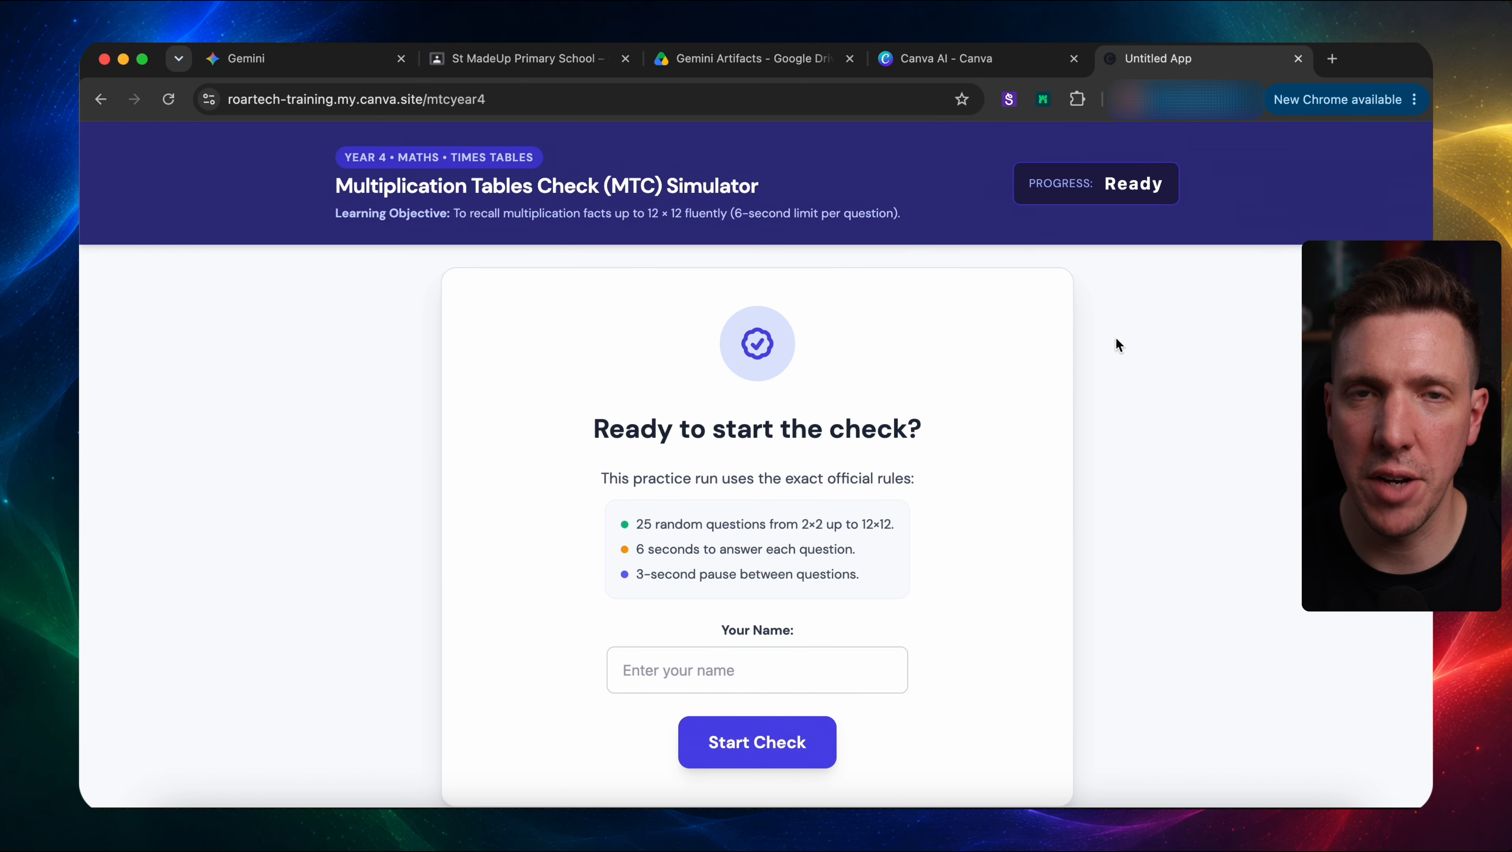
# - Switch to Google Classroom and create a classwork assignment titled "MTC Test" for St MadeUp Primary School
pyautogui.click(548, 59)
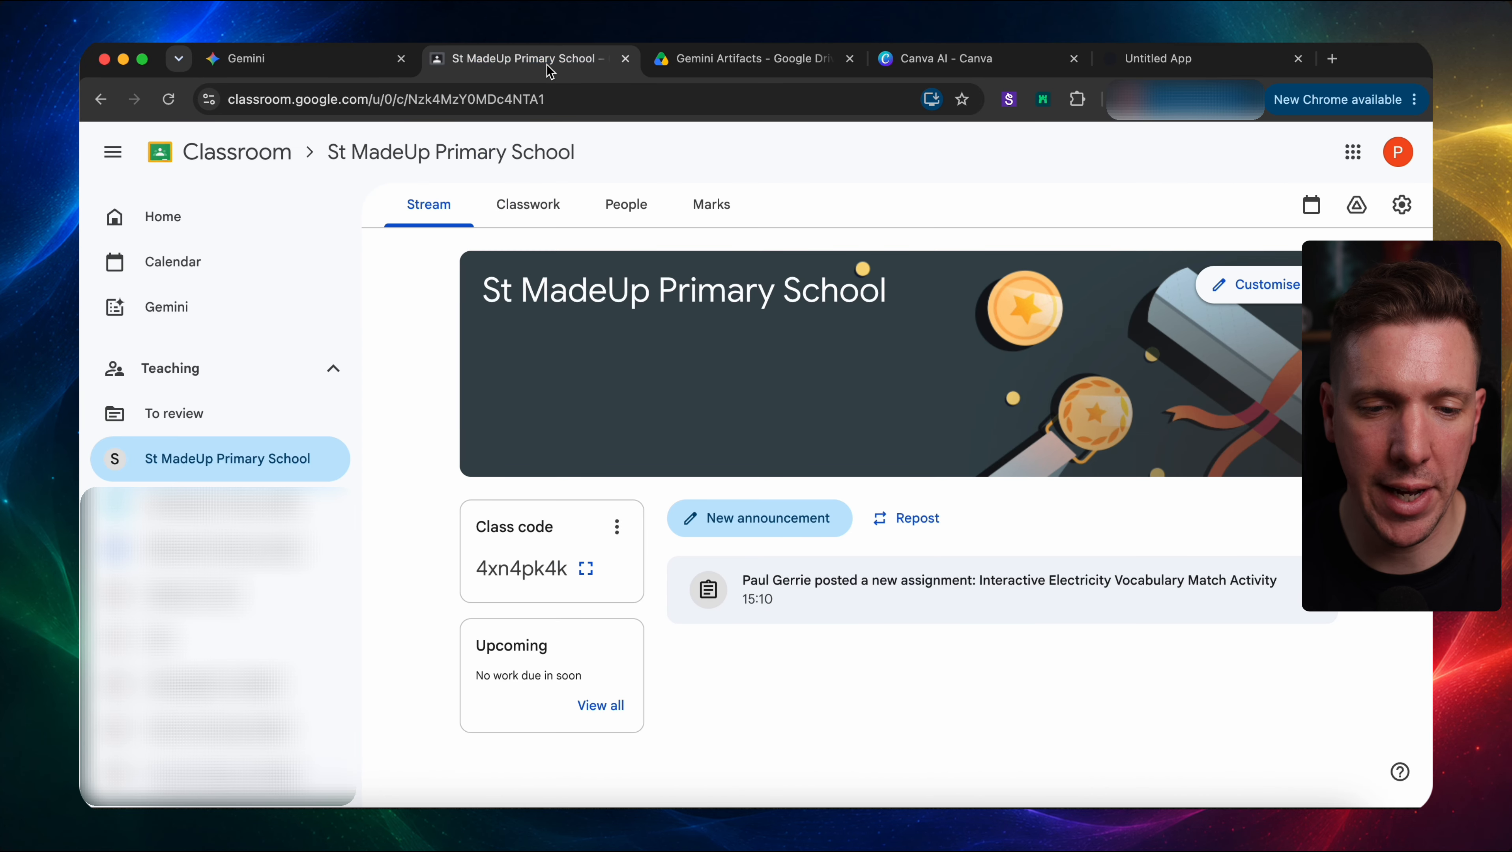
pyautogui.click(540, 209)
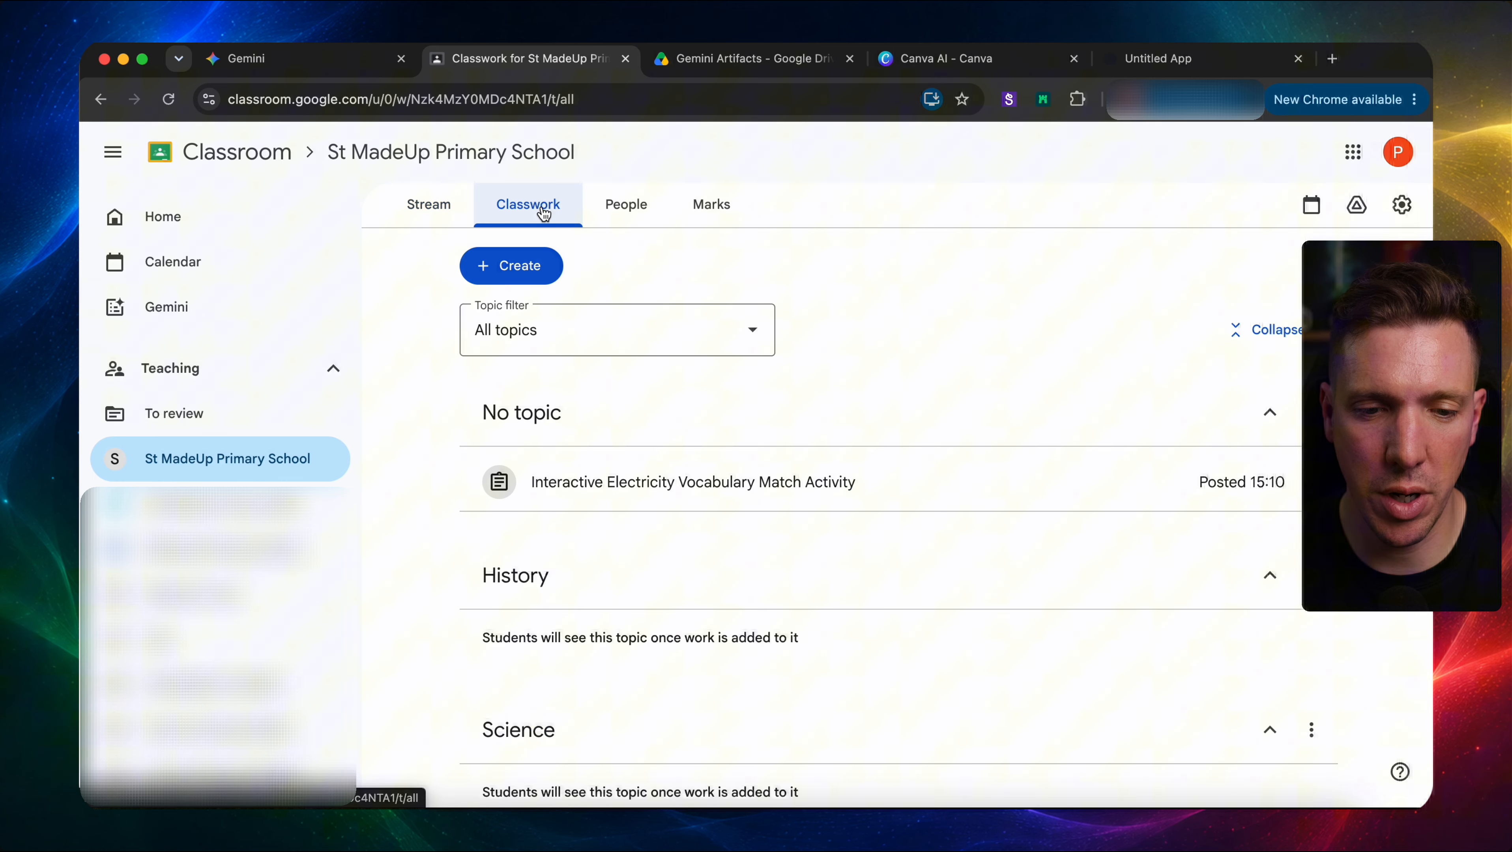
pyautogui.click(522, 270)
pyautogui.click(508, 319)
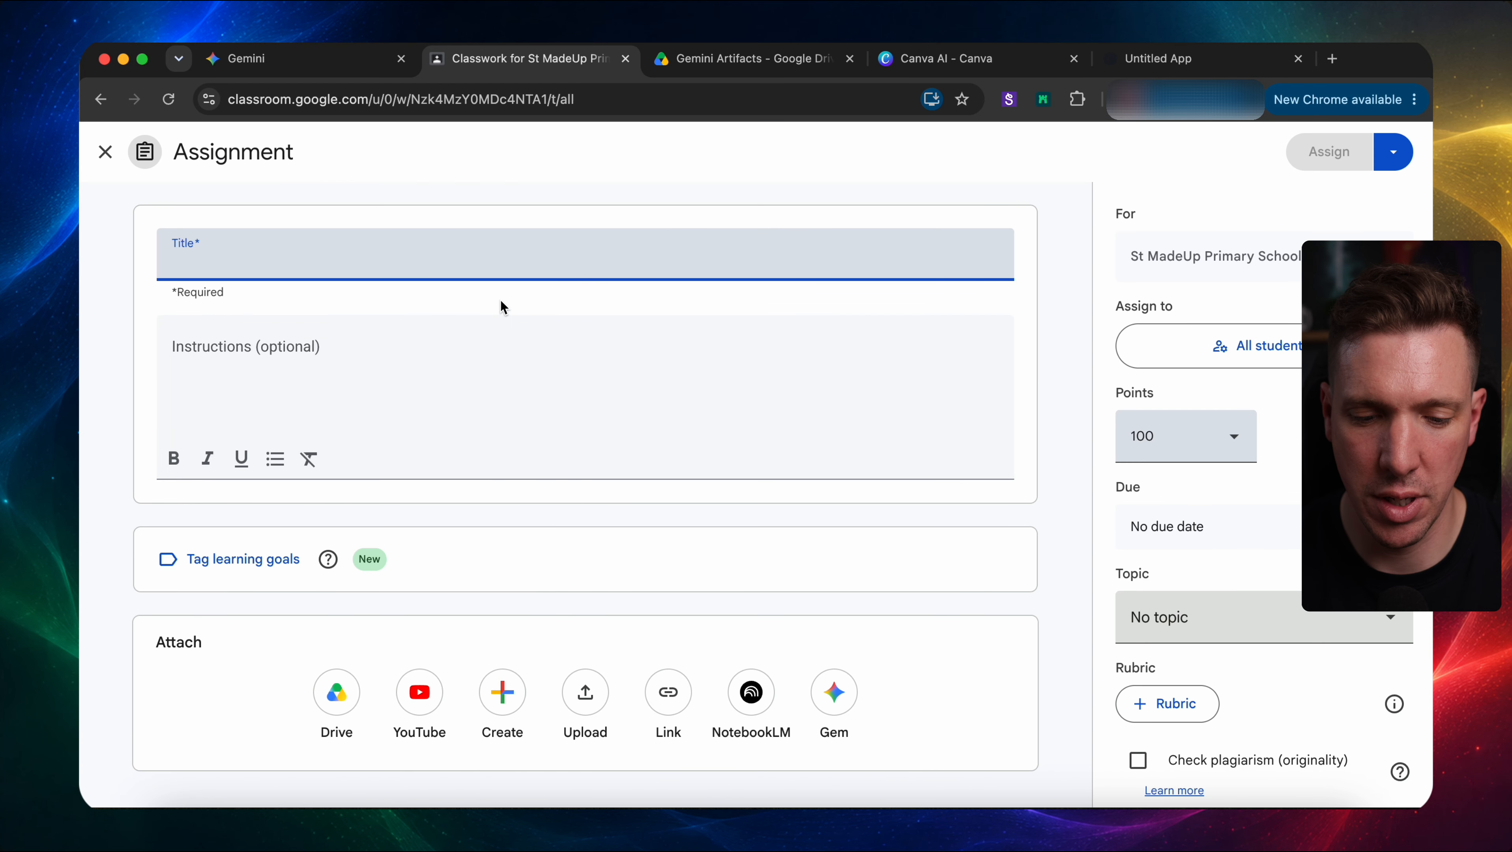
pyautogui.write('MTC Tes')
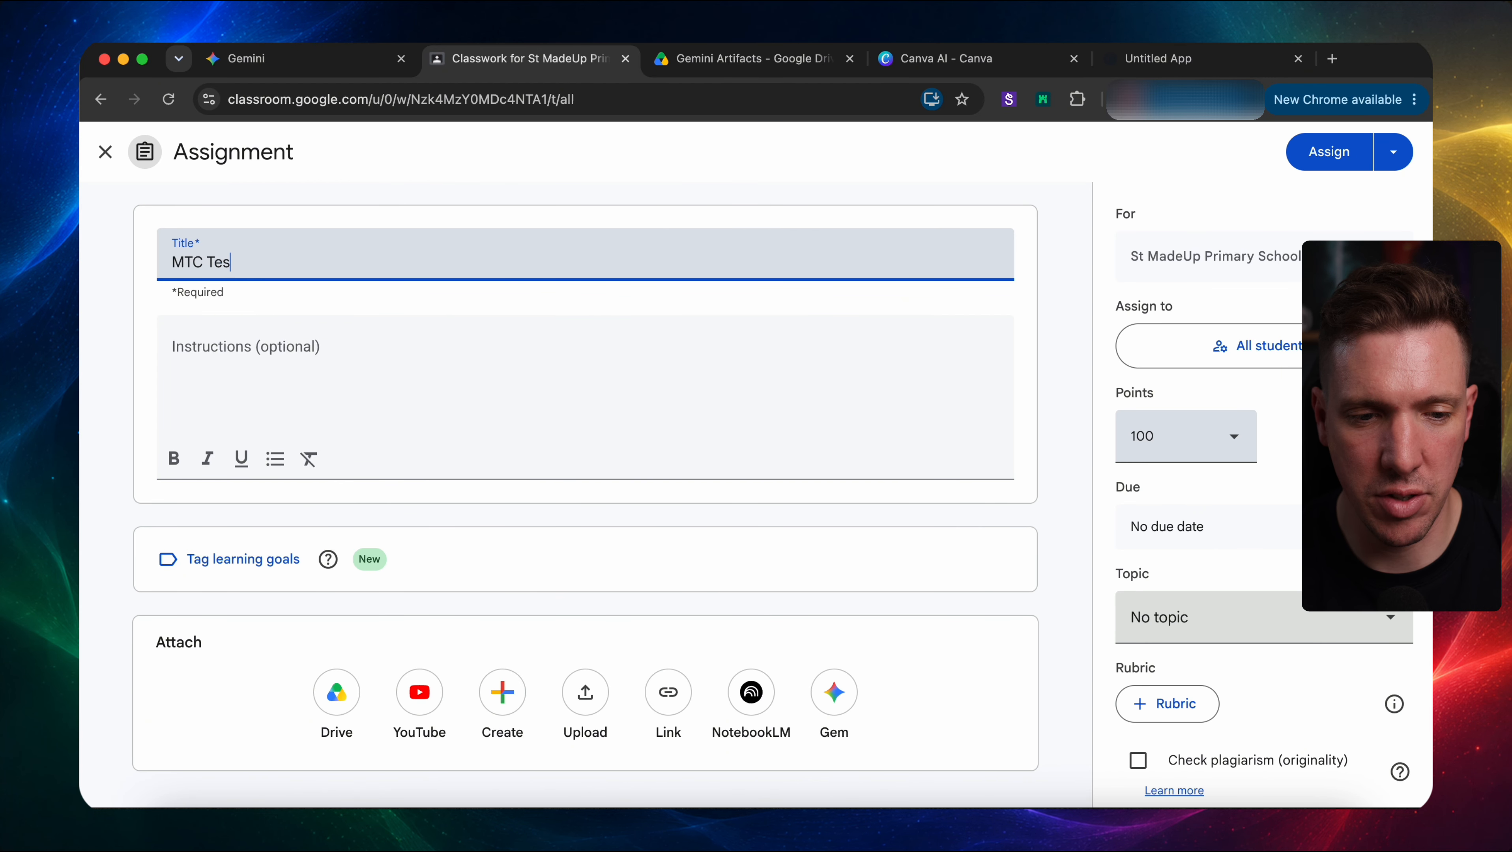
pyautogui.write('t')
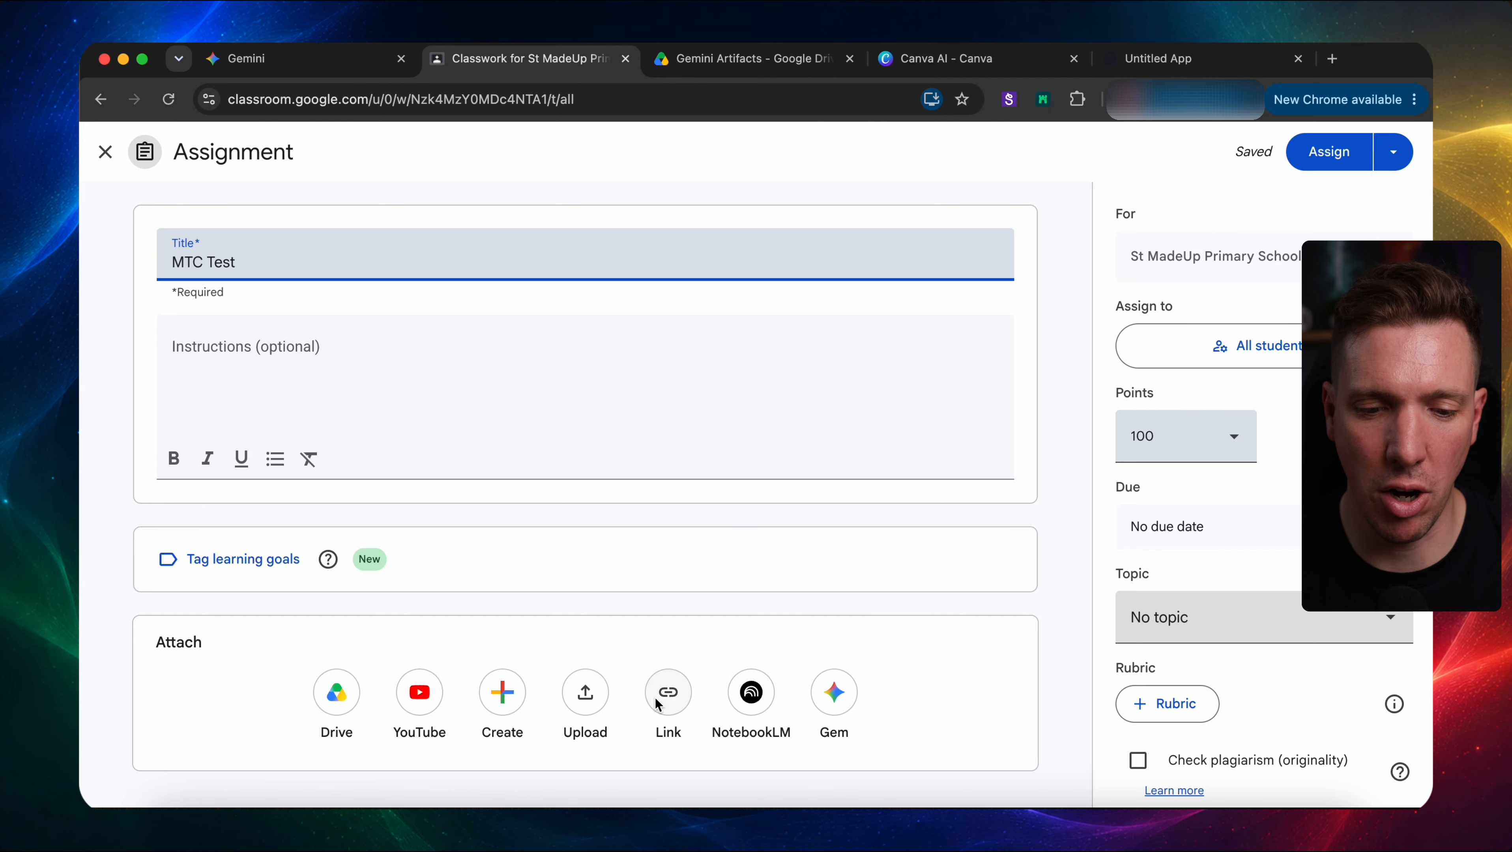
# - Attach the copied link to the published mtcyear4 website to the assignment
pyautogui.click(667, 693)
pyautogui.press('super+v')
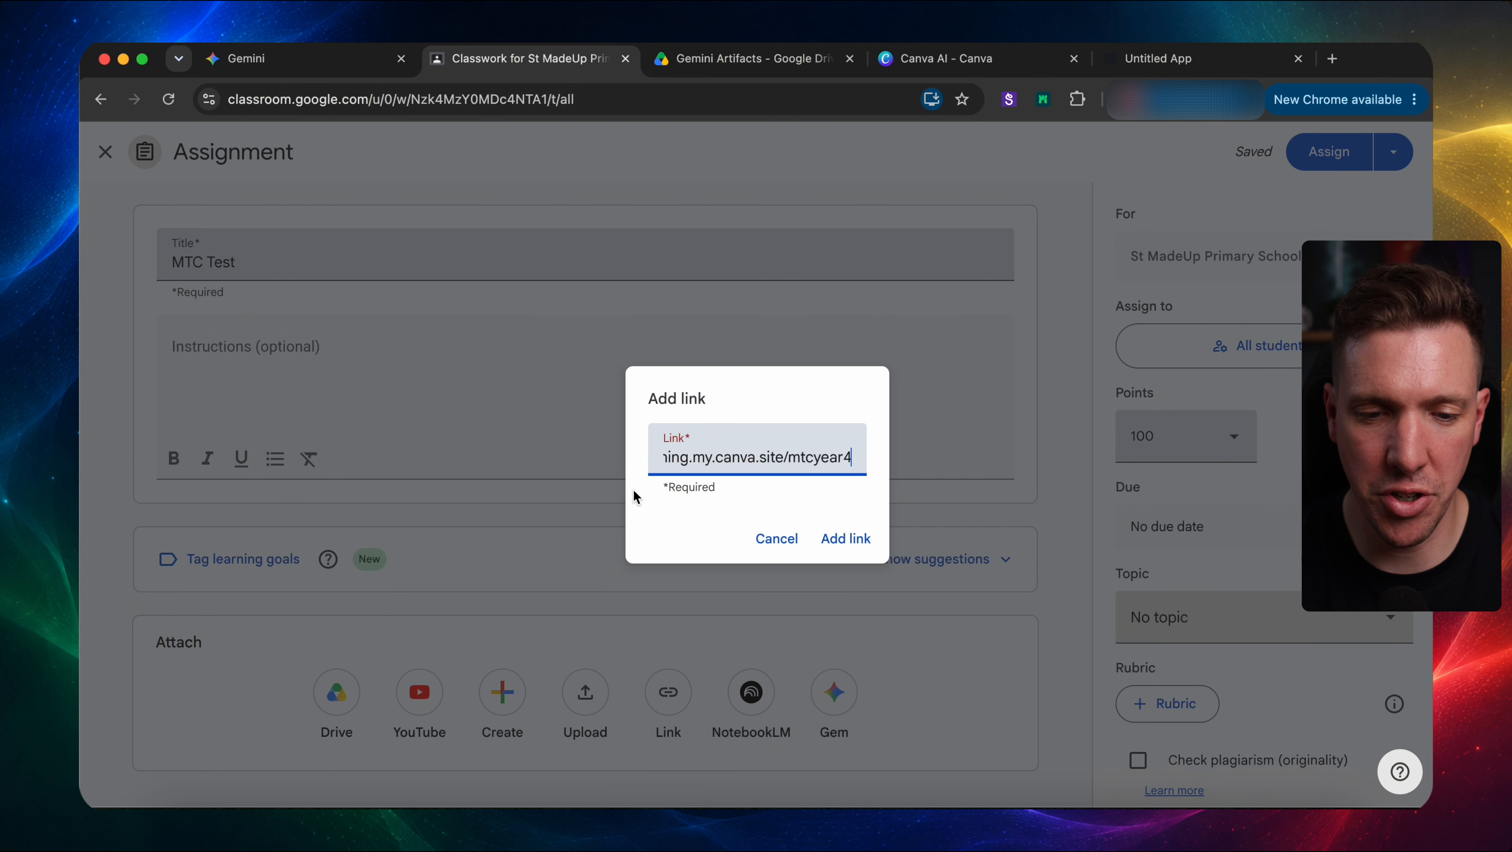
pyautogui.click(845, 539)
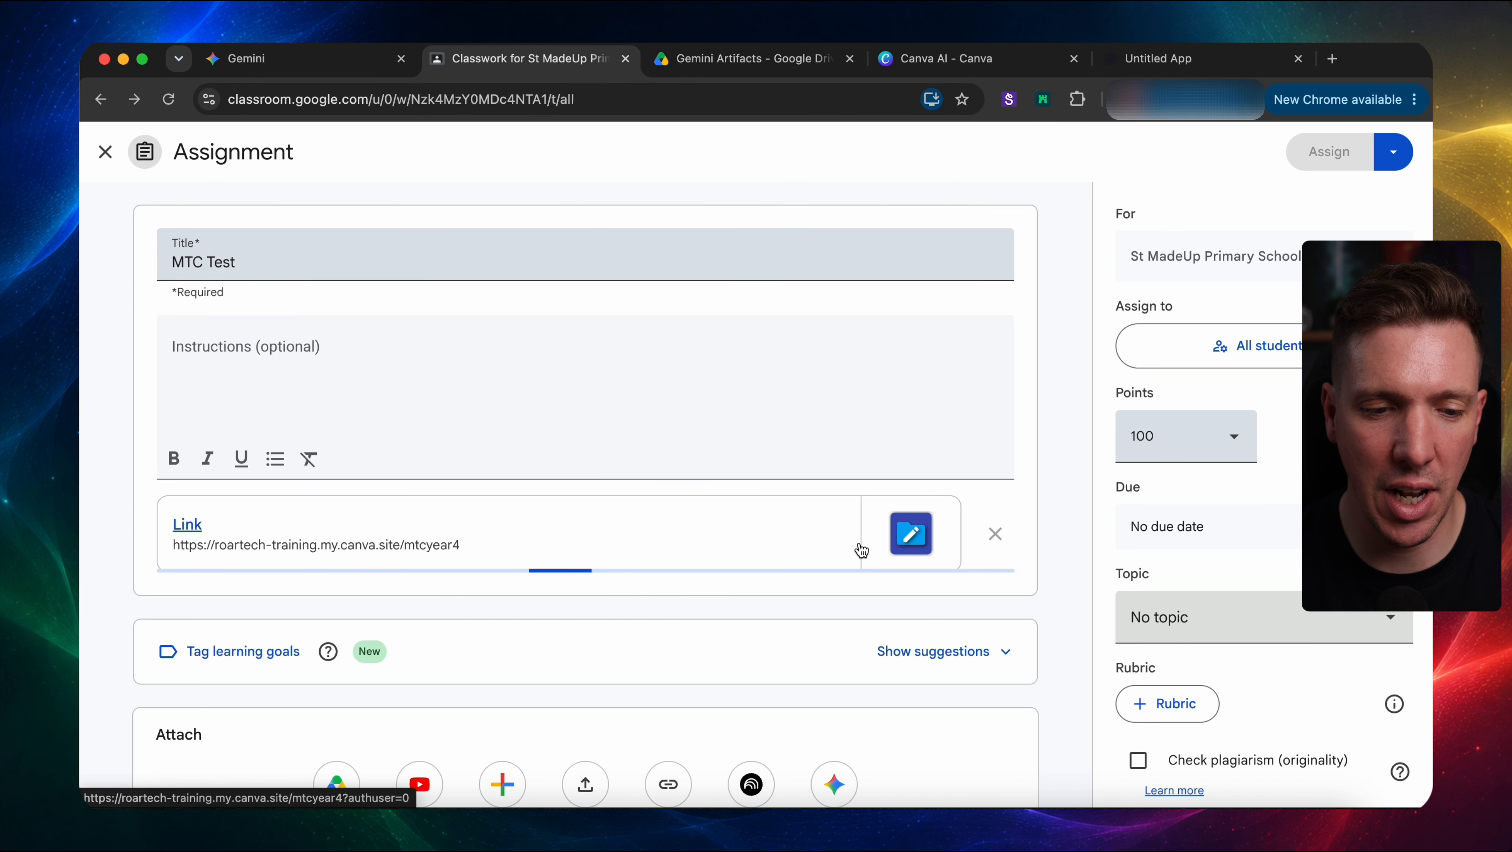
# - Set the MTC Test assignment's topic to Maths and assign it to the class
pyautogui.click(1293, 618)
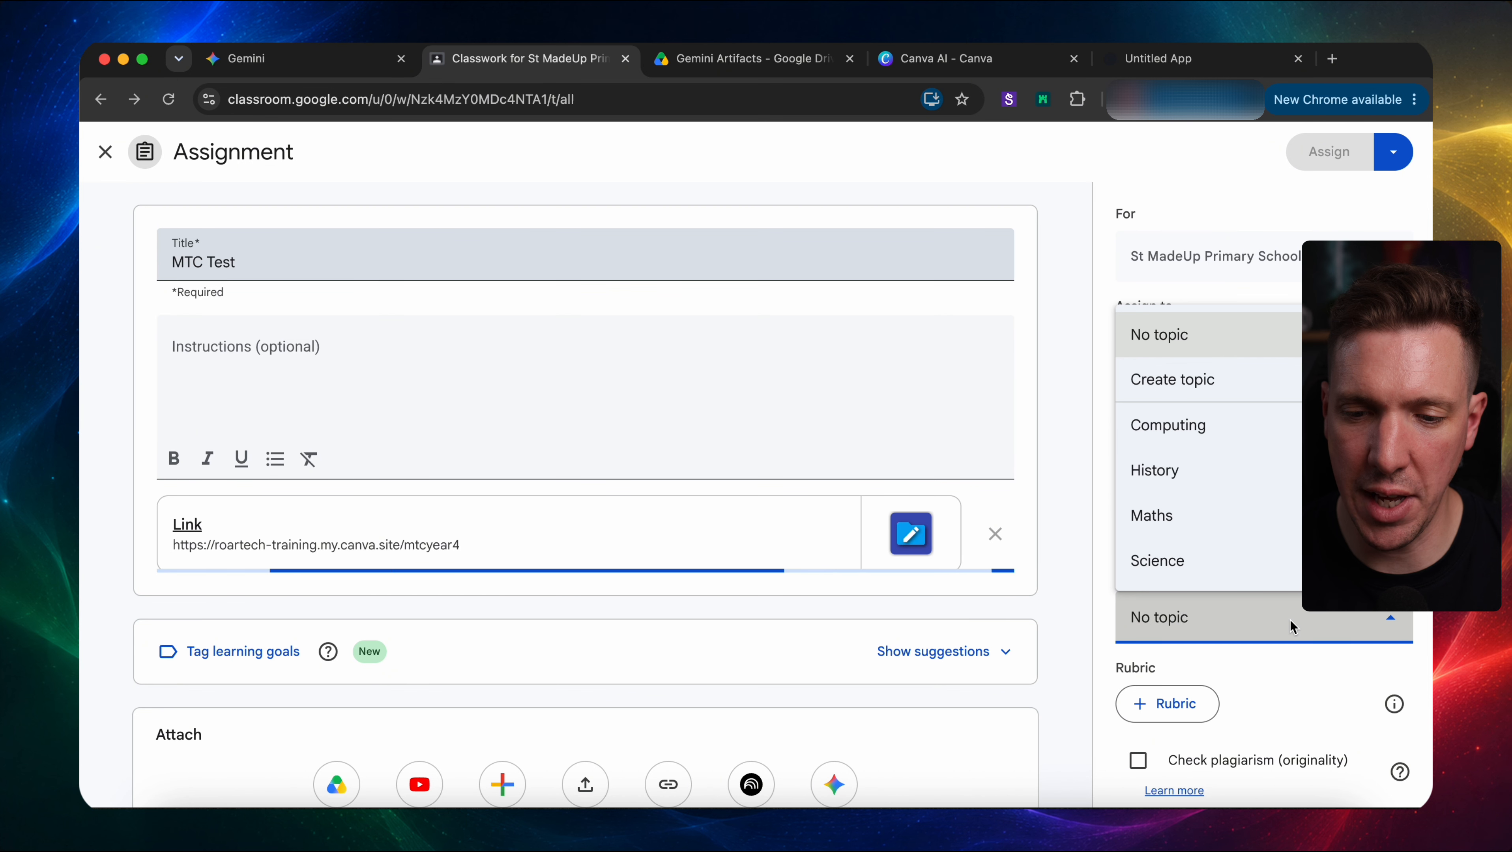
pyautogui.click(1205, 515)
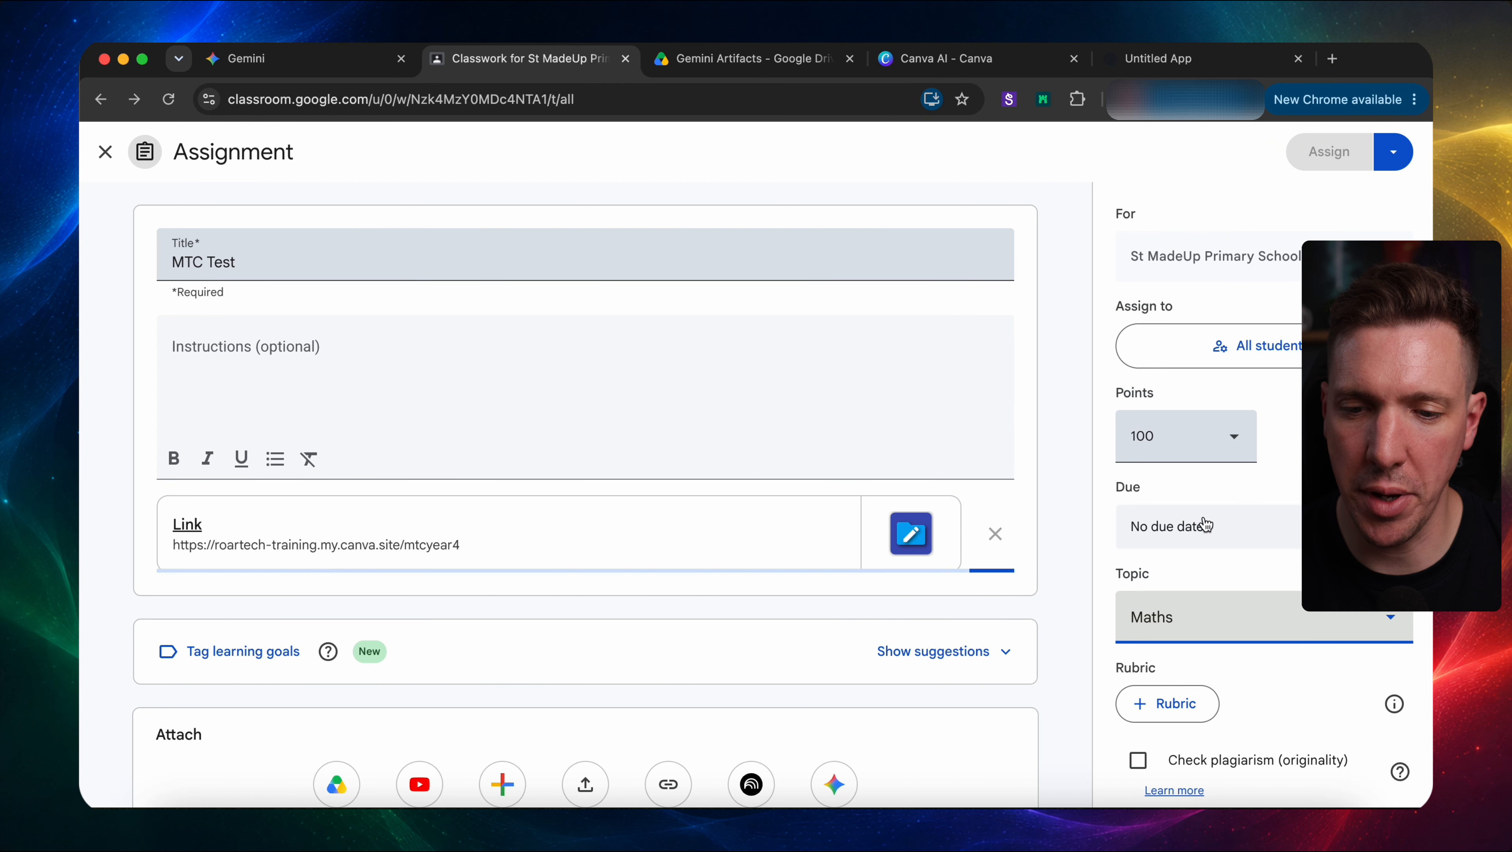
pyautogui.click(1329, 152)
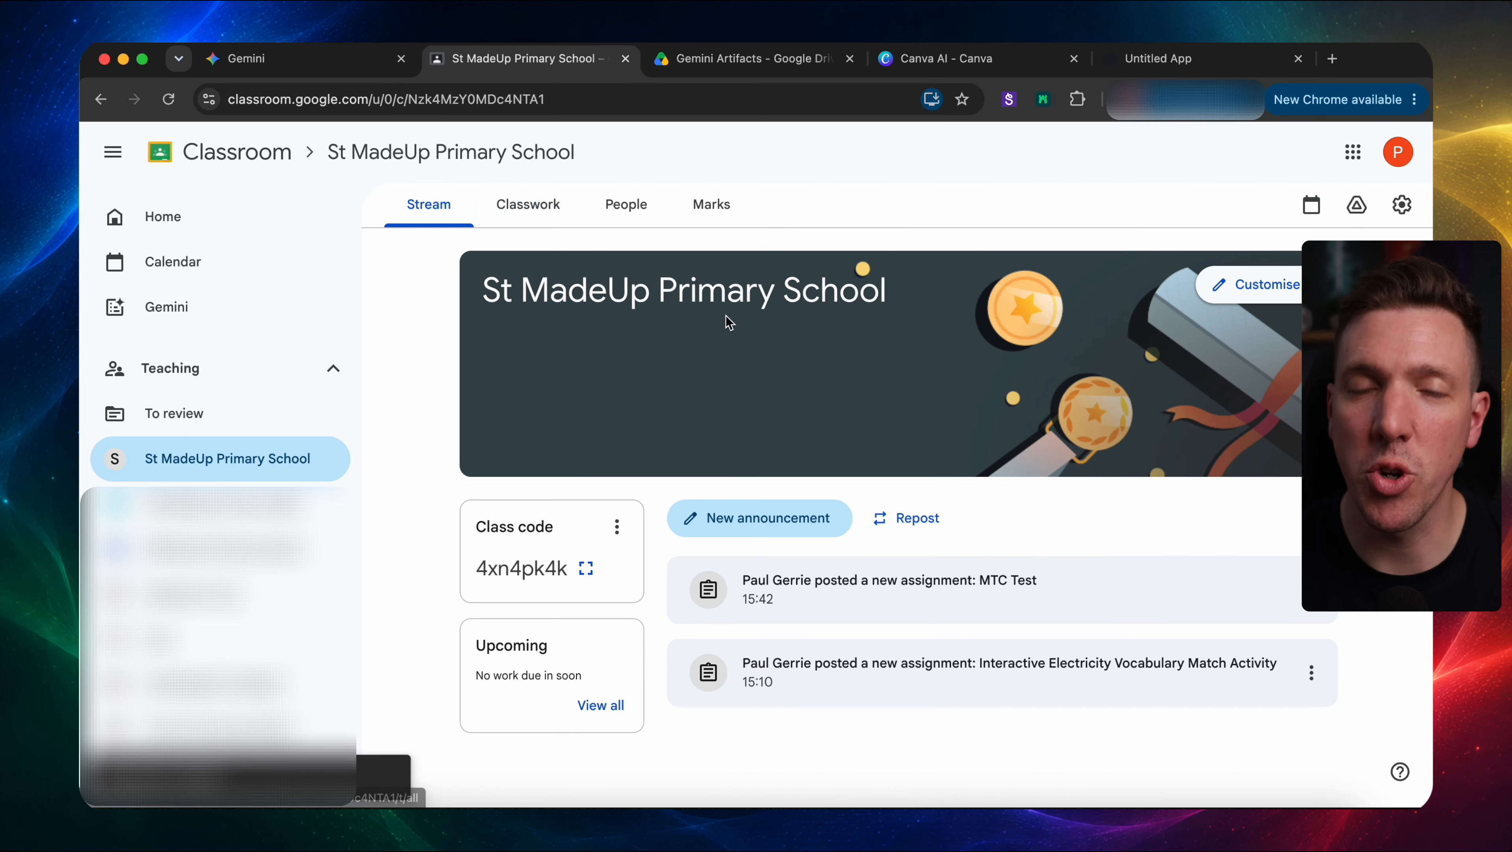
# - Open the posted MTC Test assignment, launch its attached simulator link, and answer the times tables questions as a pupil
pyautogui.click(896, 585)
pyautogui.click(444, 204)
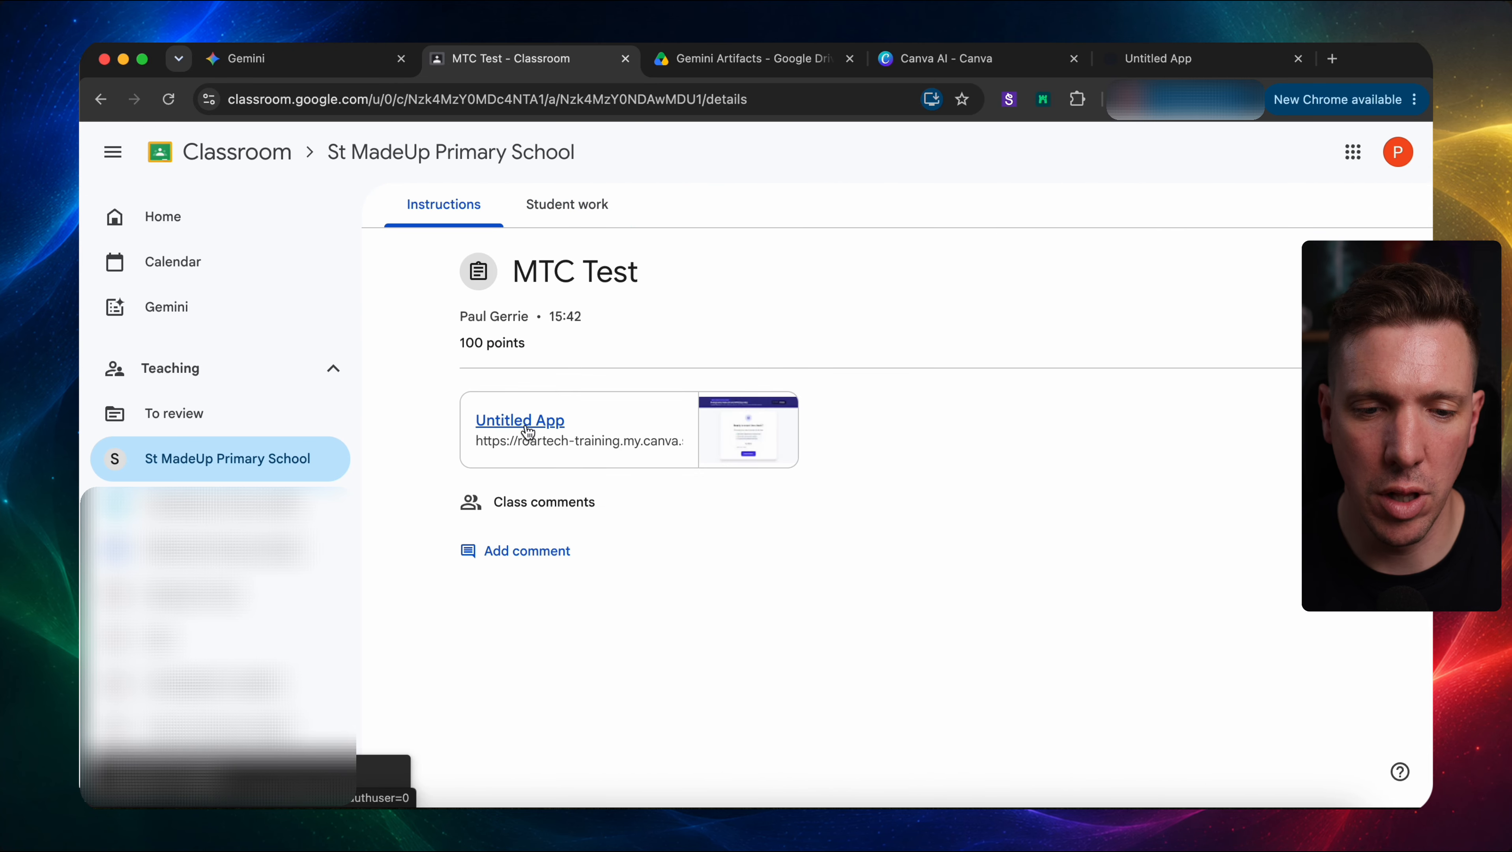
pyautogui.click(518, 421)
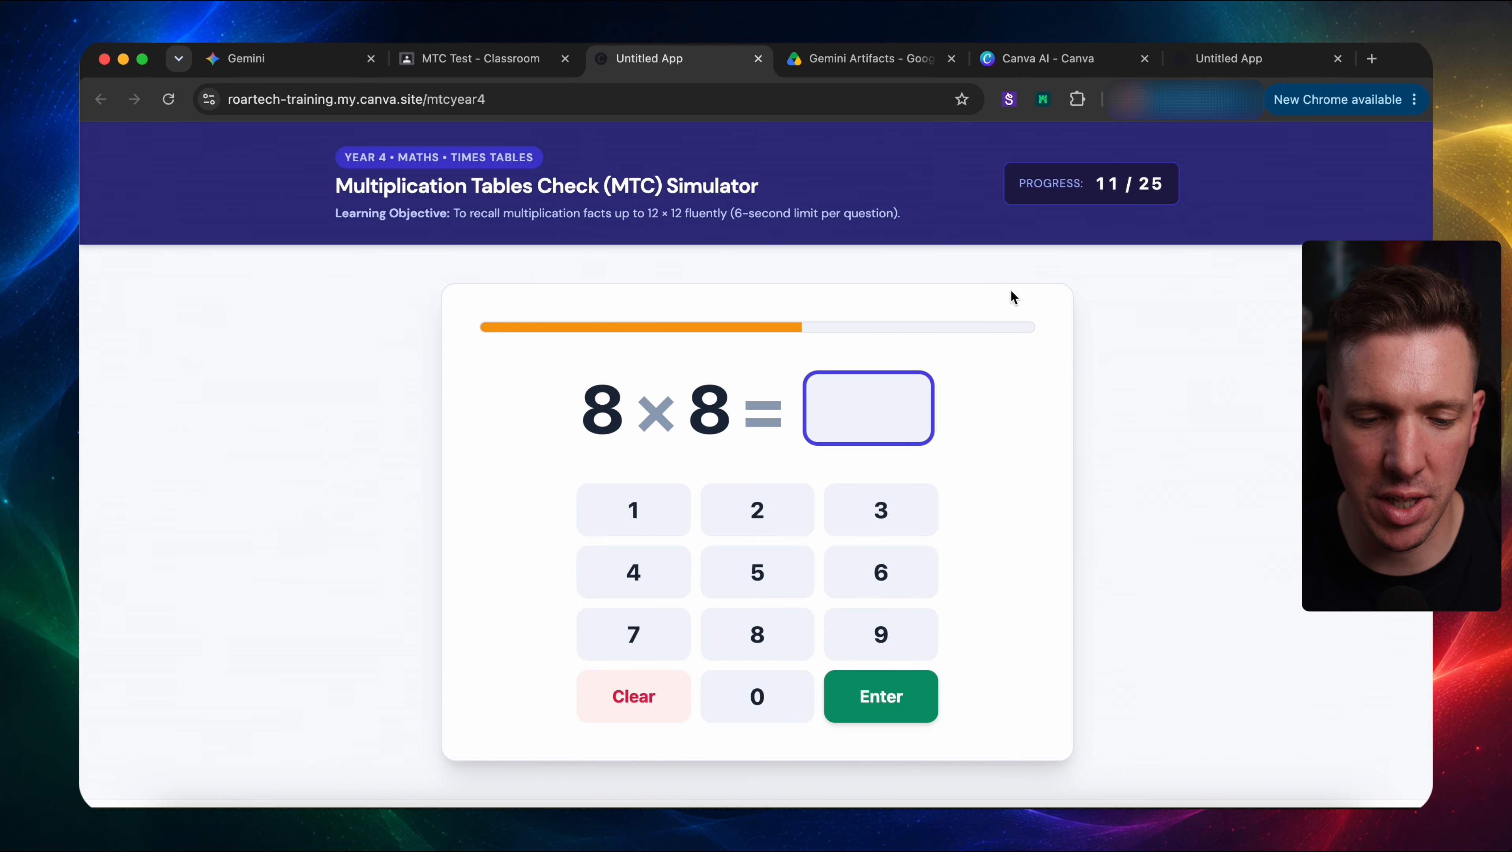
pyautogui.write('6')
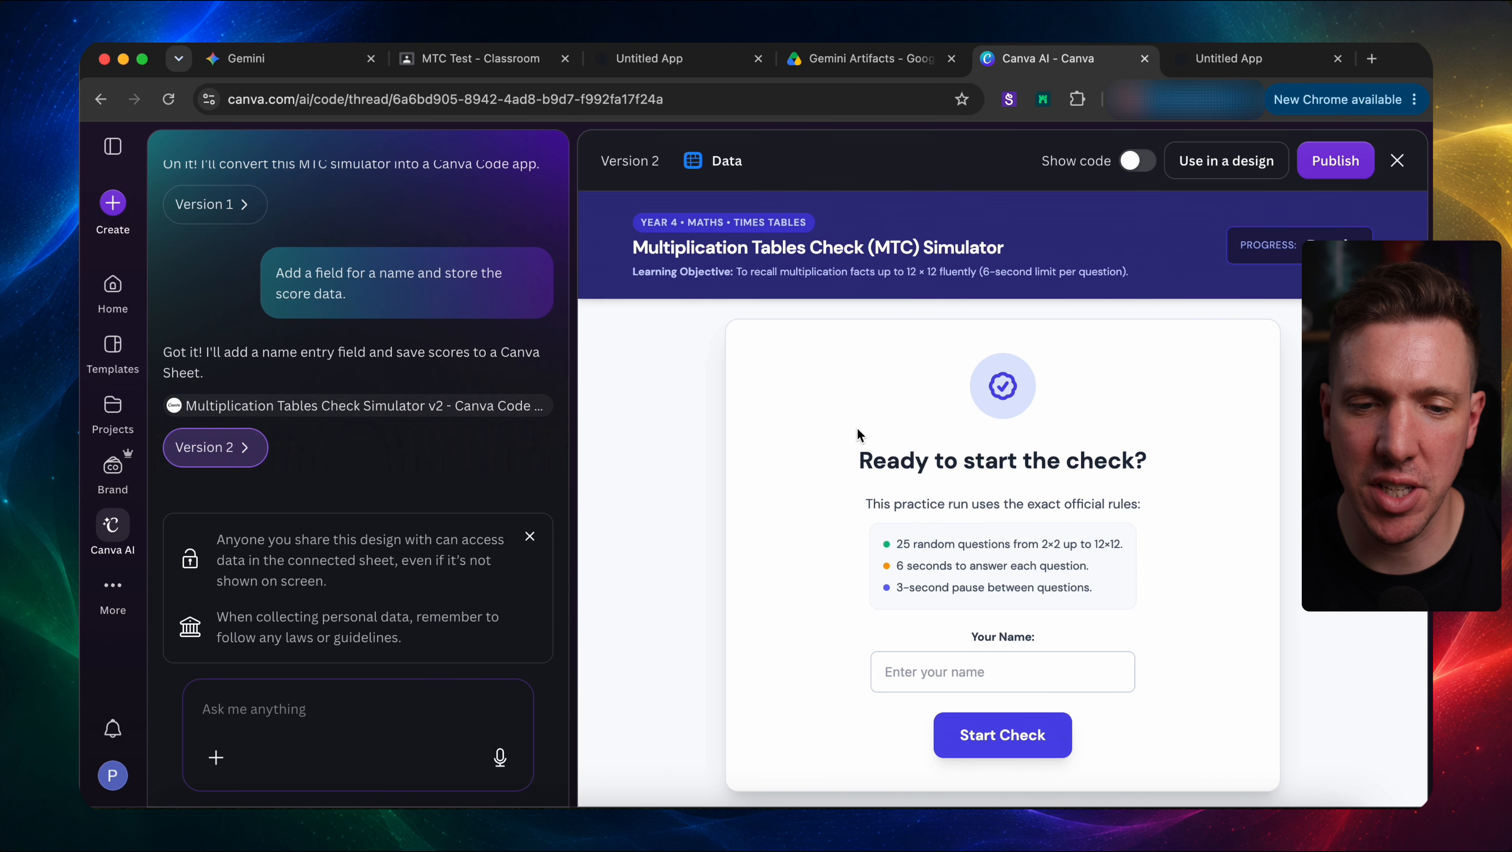
# - Switch to Canva AI, open the connected Canva Code Data v2 sheet, and inspect the stored name, score and question total
pyautogui.click(719, 162)
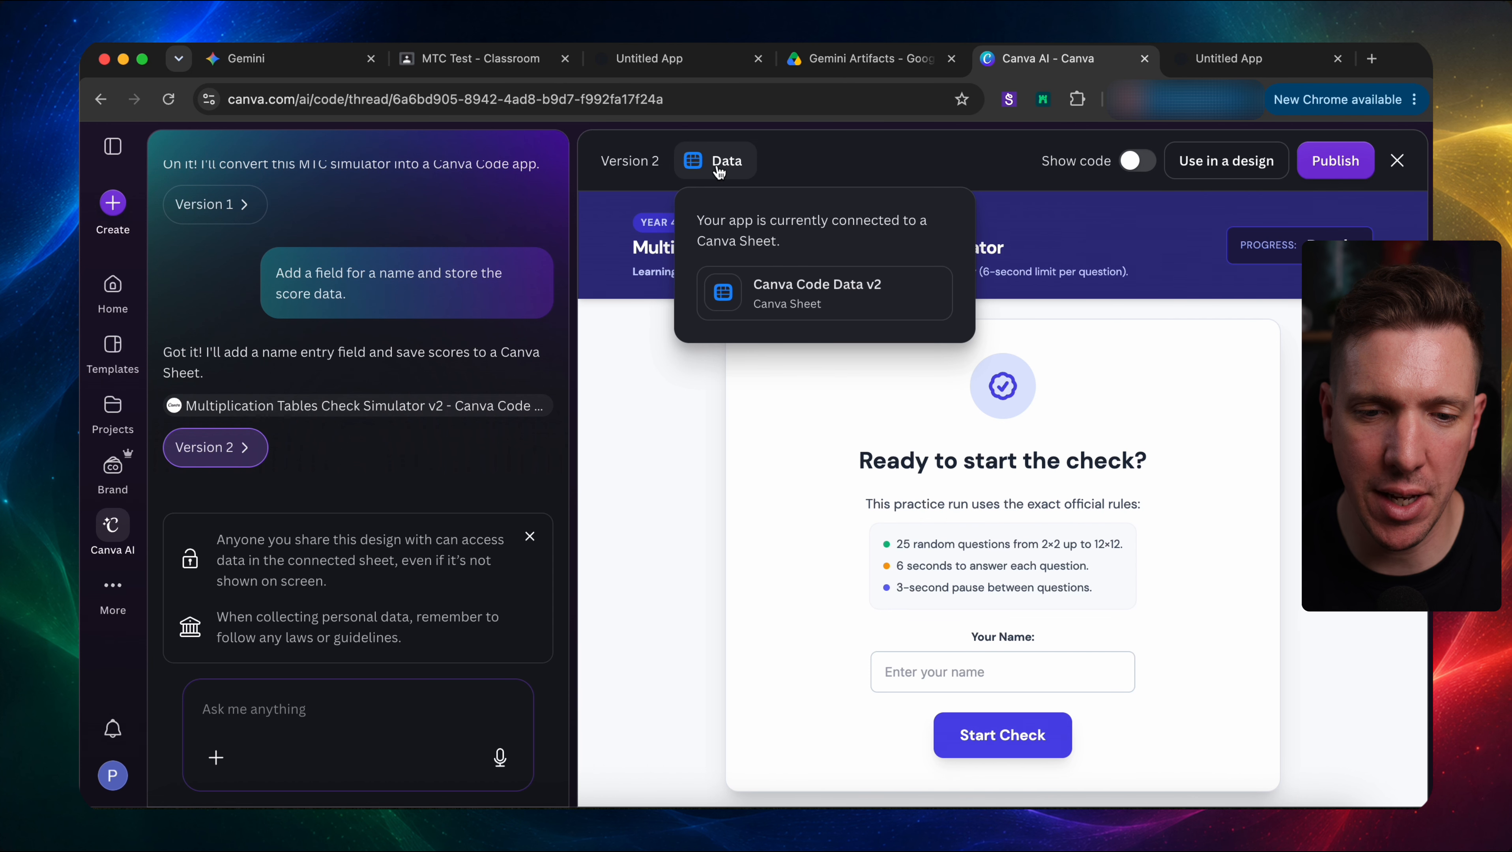
pyautogui.click(806, 299)
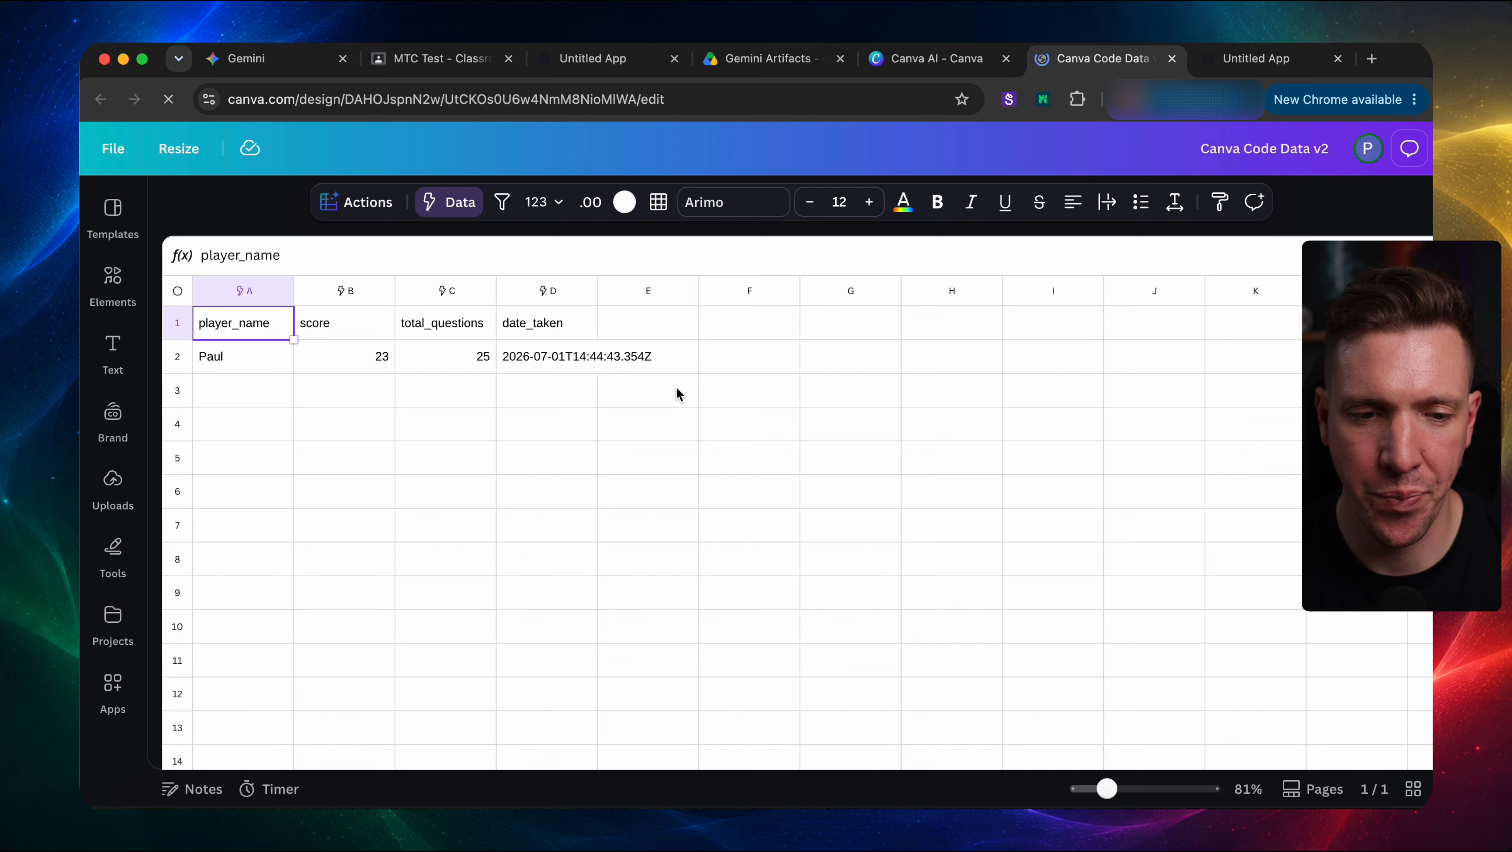
pyautogui.click(254, 361)
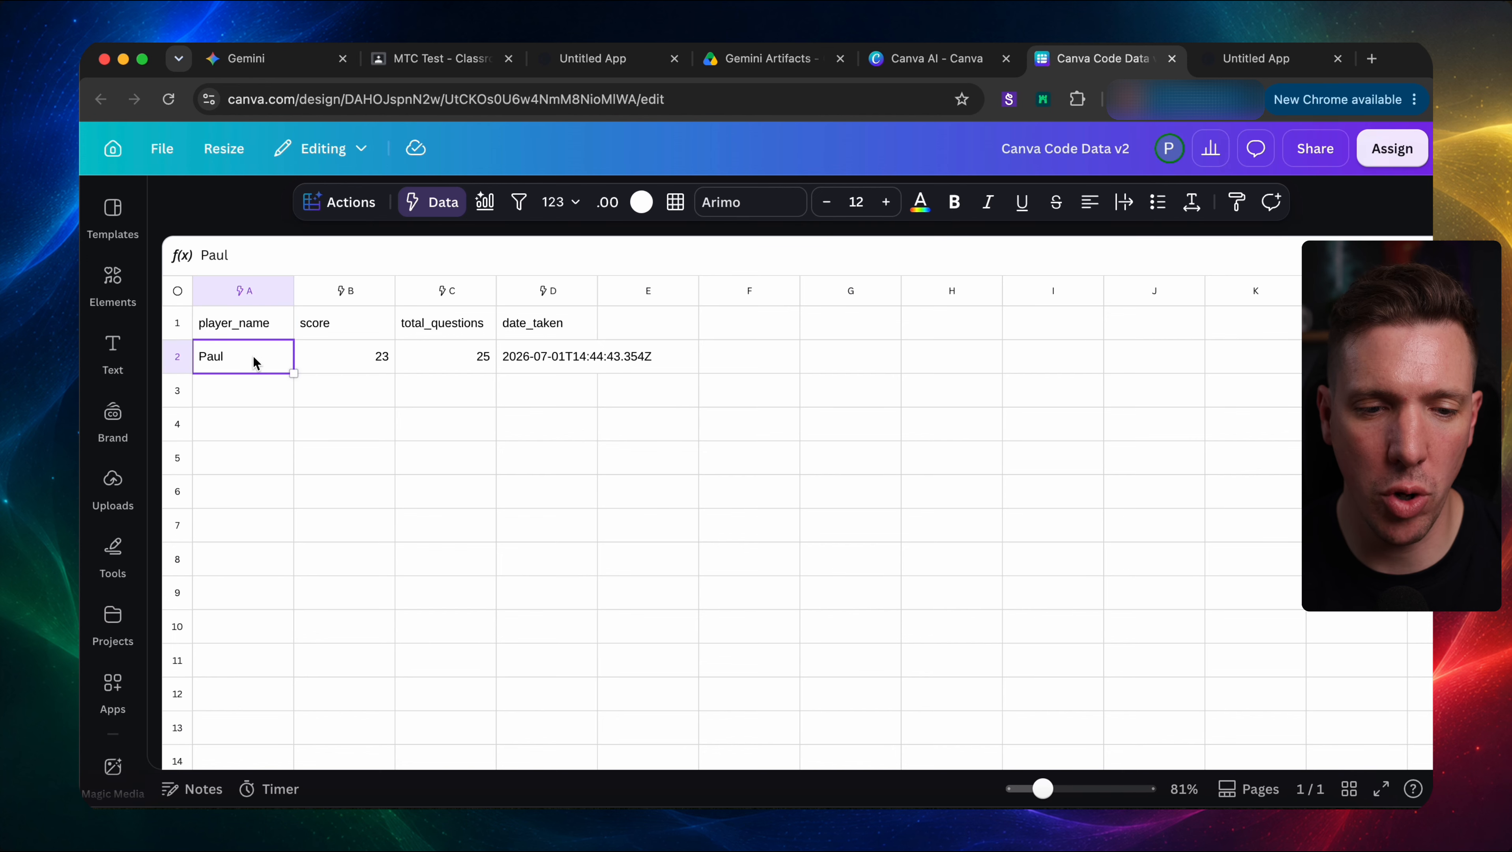
pyautogui.click(332, 370)
pyautogui.click(429, 363)
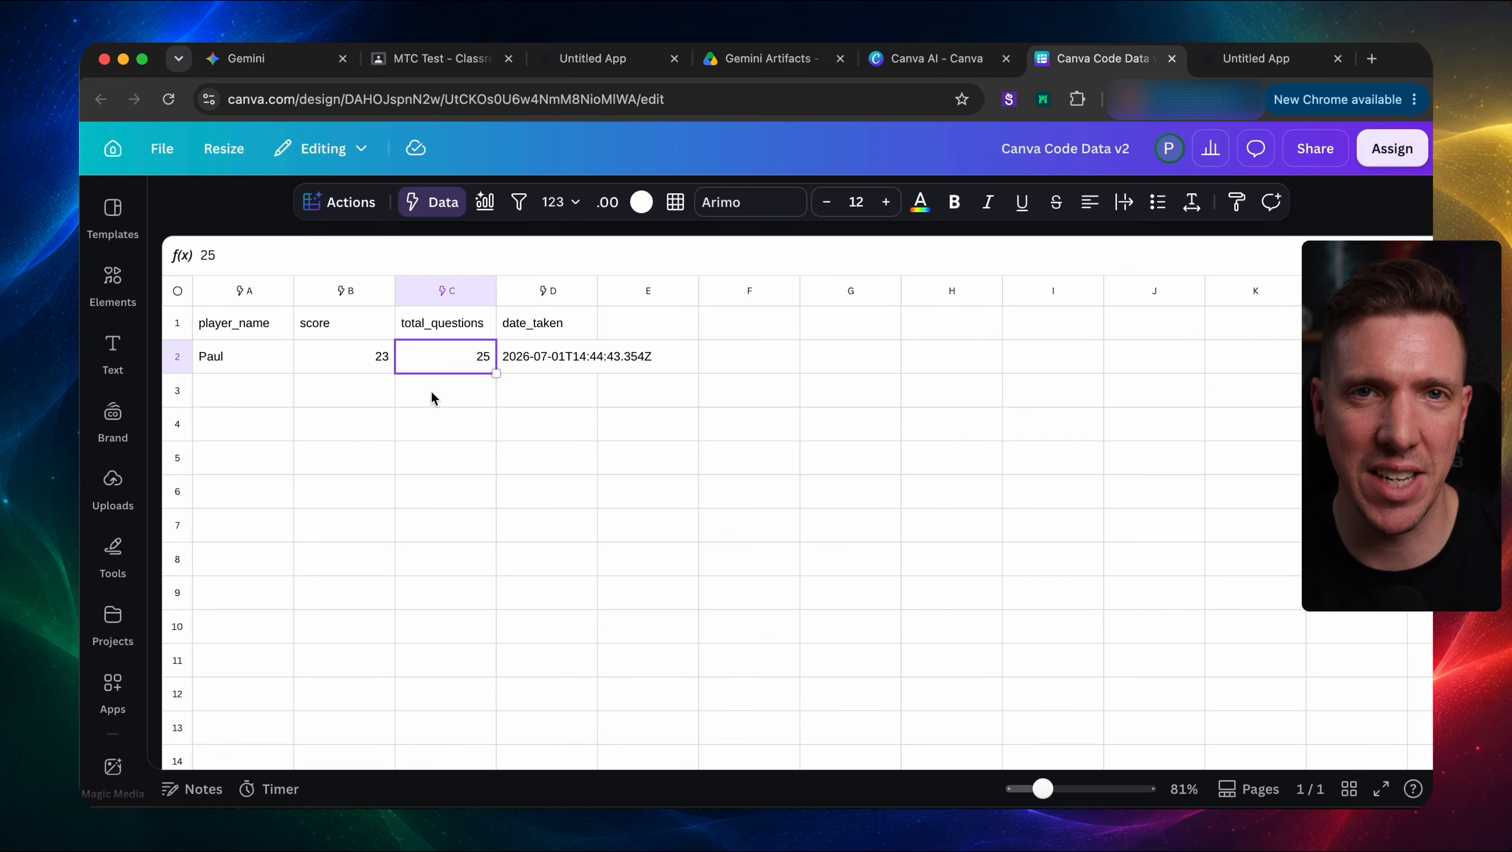
# - Go to the Canva home page and open the Canva Code Data v2 sheet from the recent designs
pyautogui.hotkey('ctrl', 'Home')
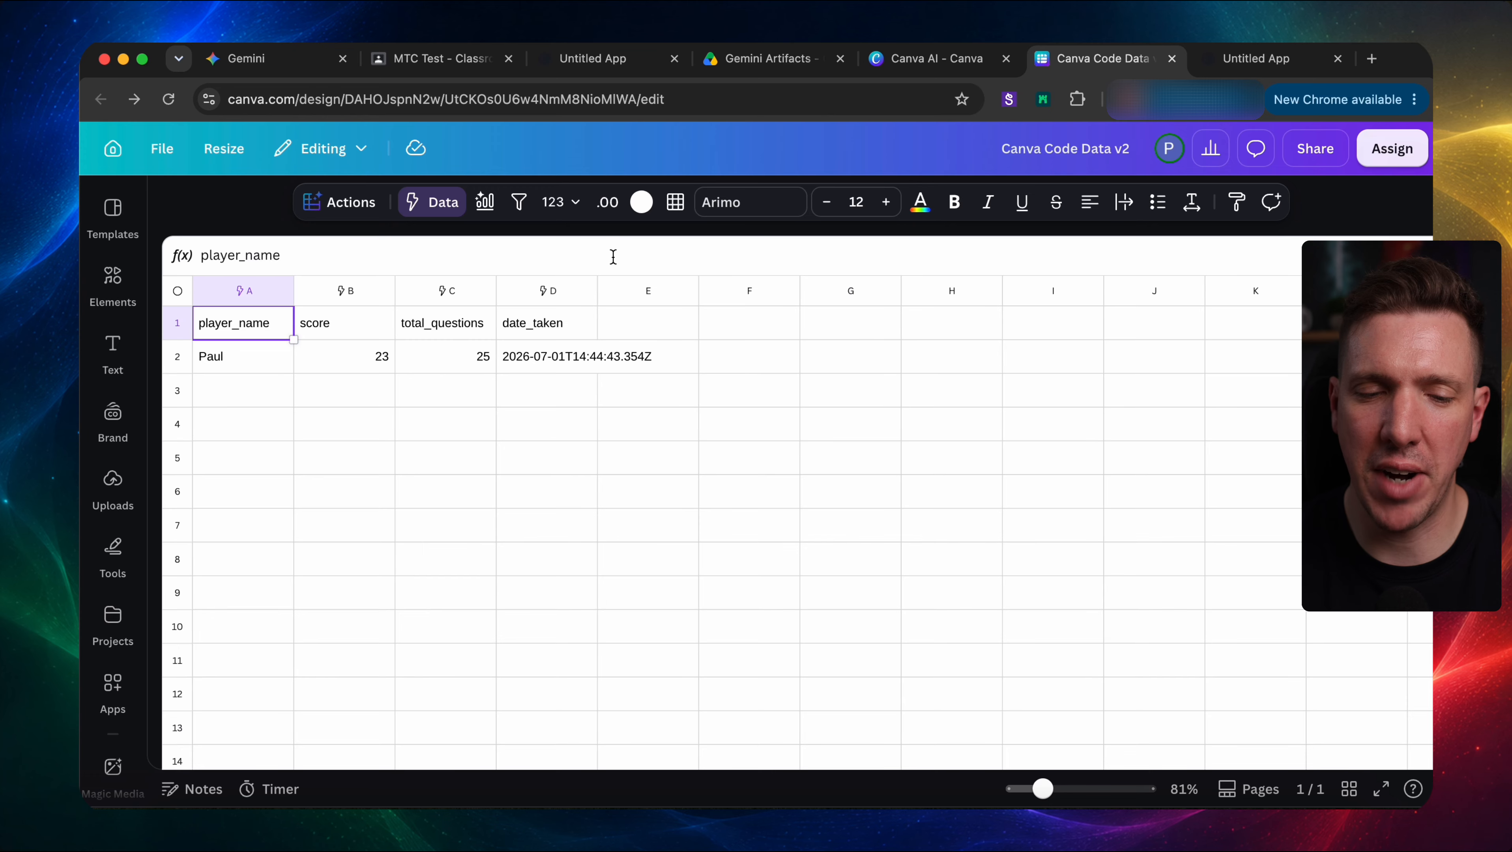
pyautogui.click(112, 151)
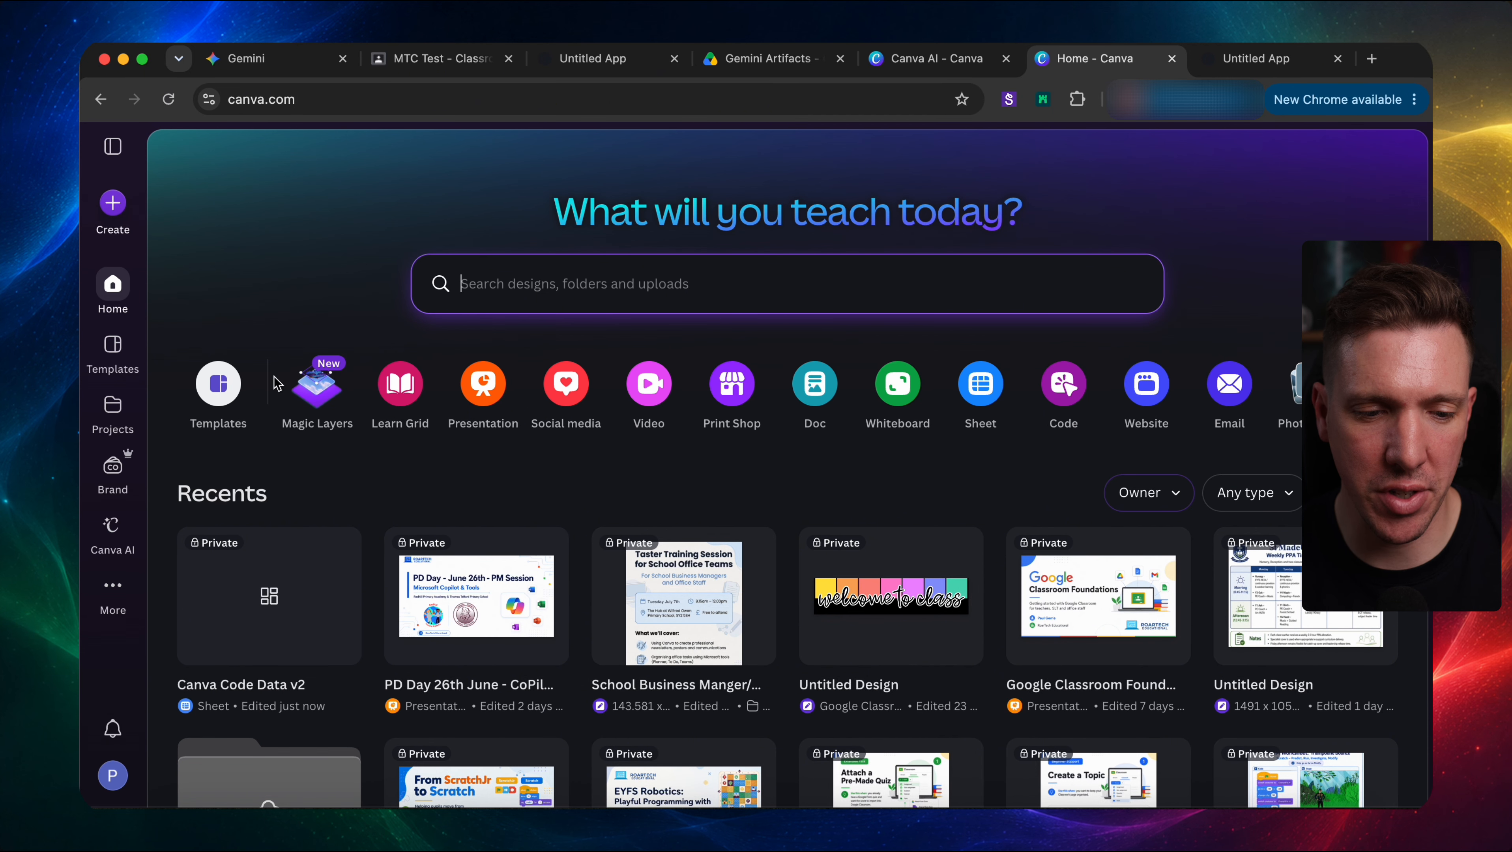
pyautogui.click(274, 600)
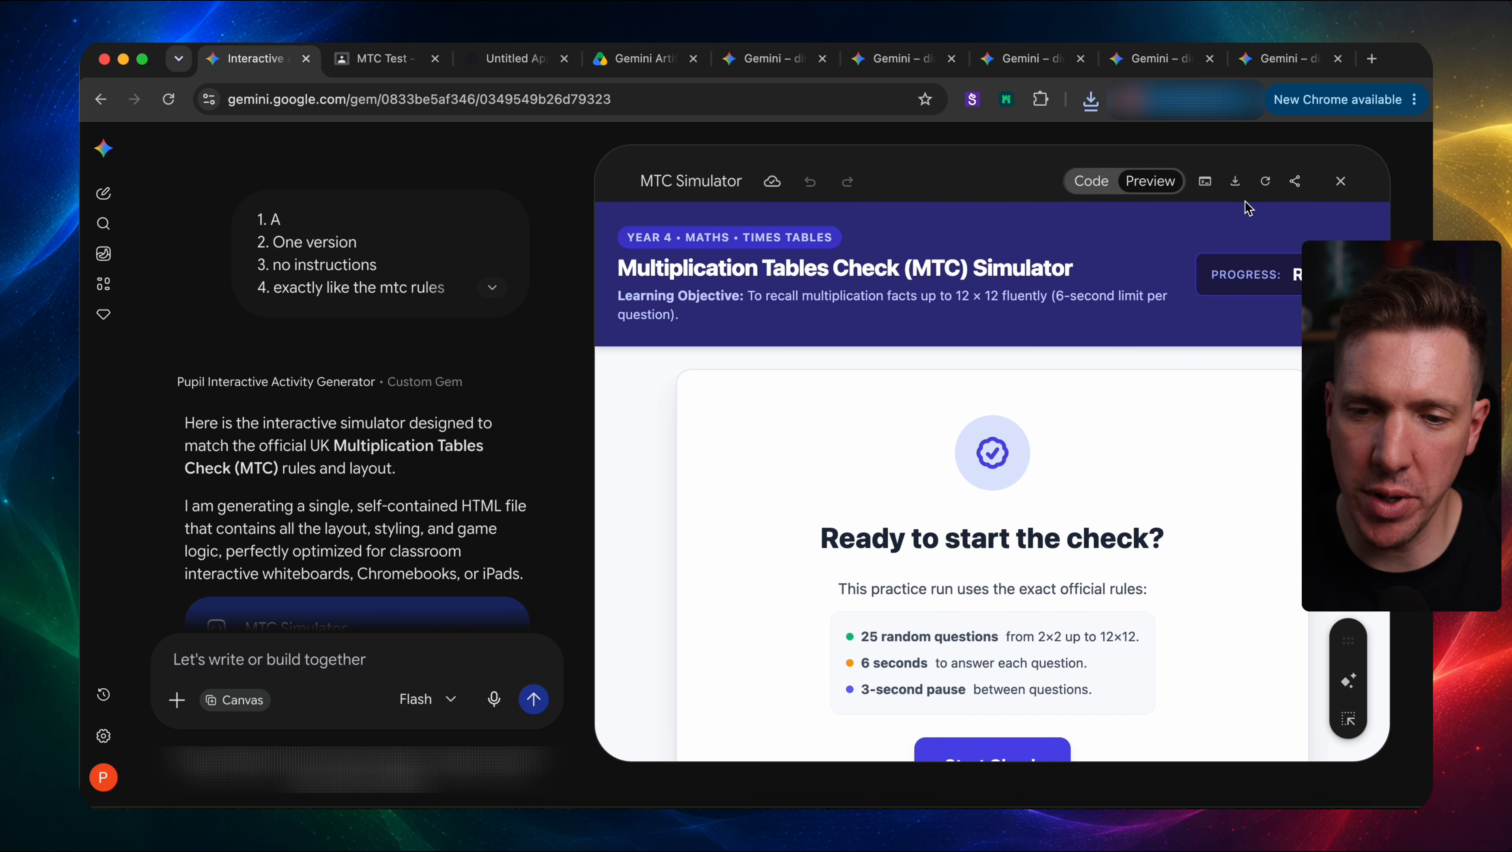
# - Share the MTC Simulator from Gemini via Drive, agree to the Google Drive connection, and view the Gemini Artifacts folder in Drive
pyautogui.click(1295, 186)
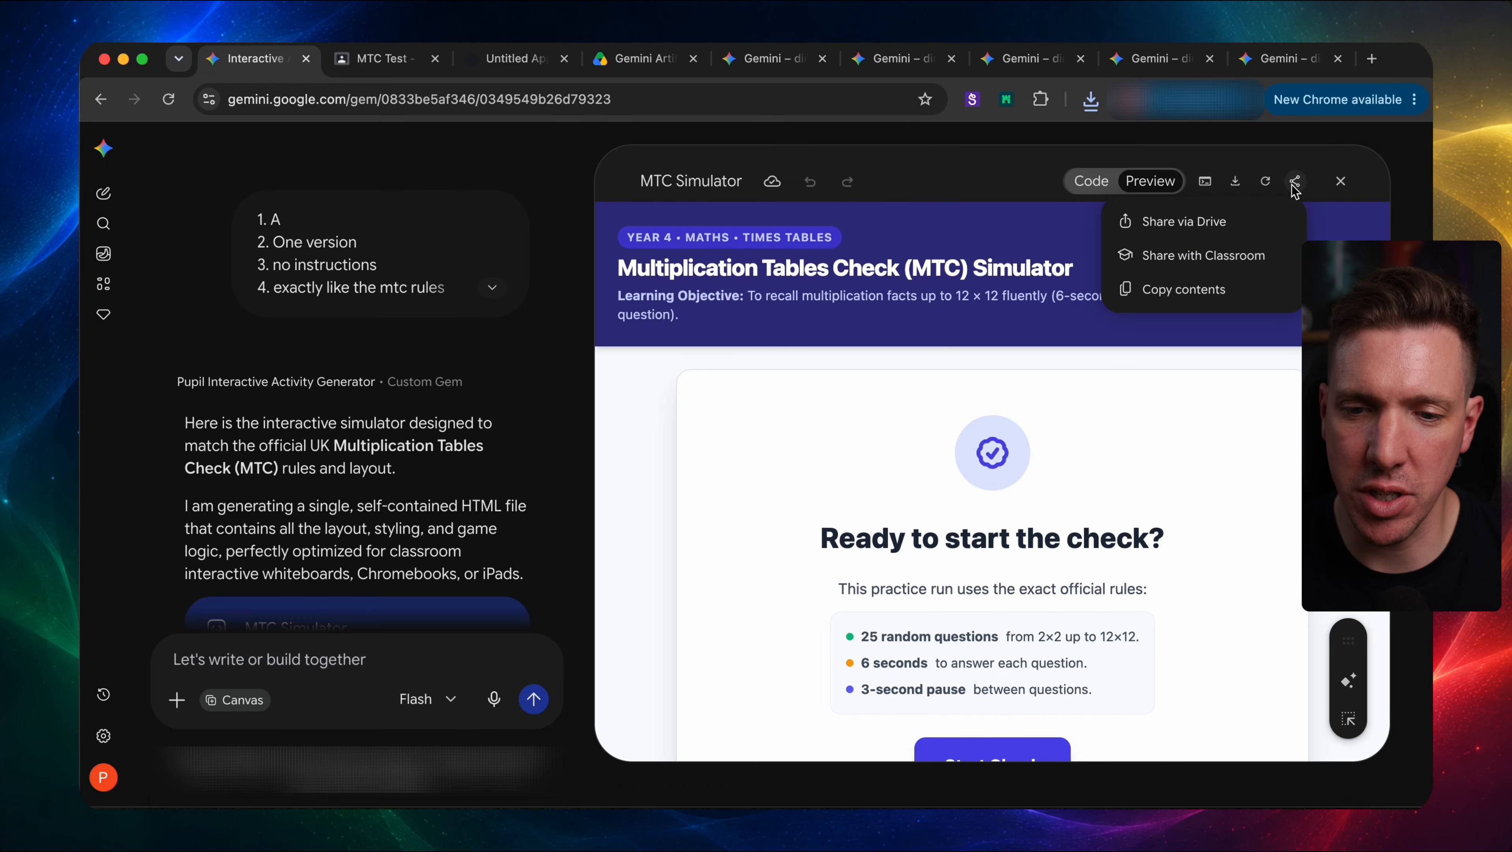
pyautogui.click(1213, 230)
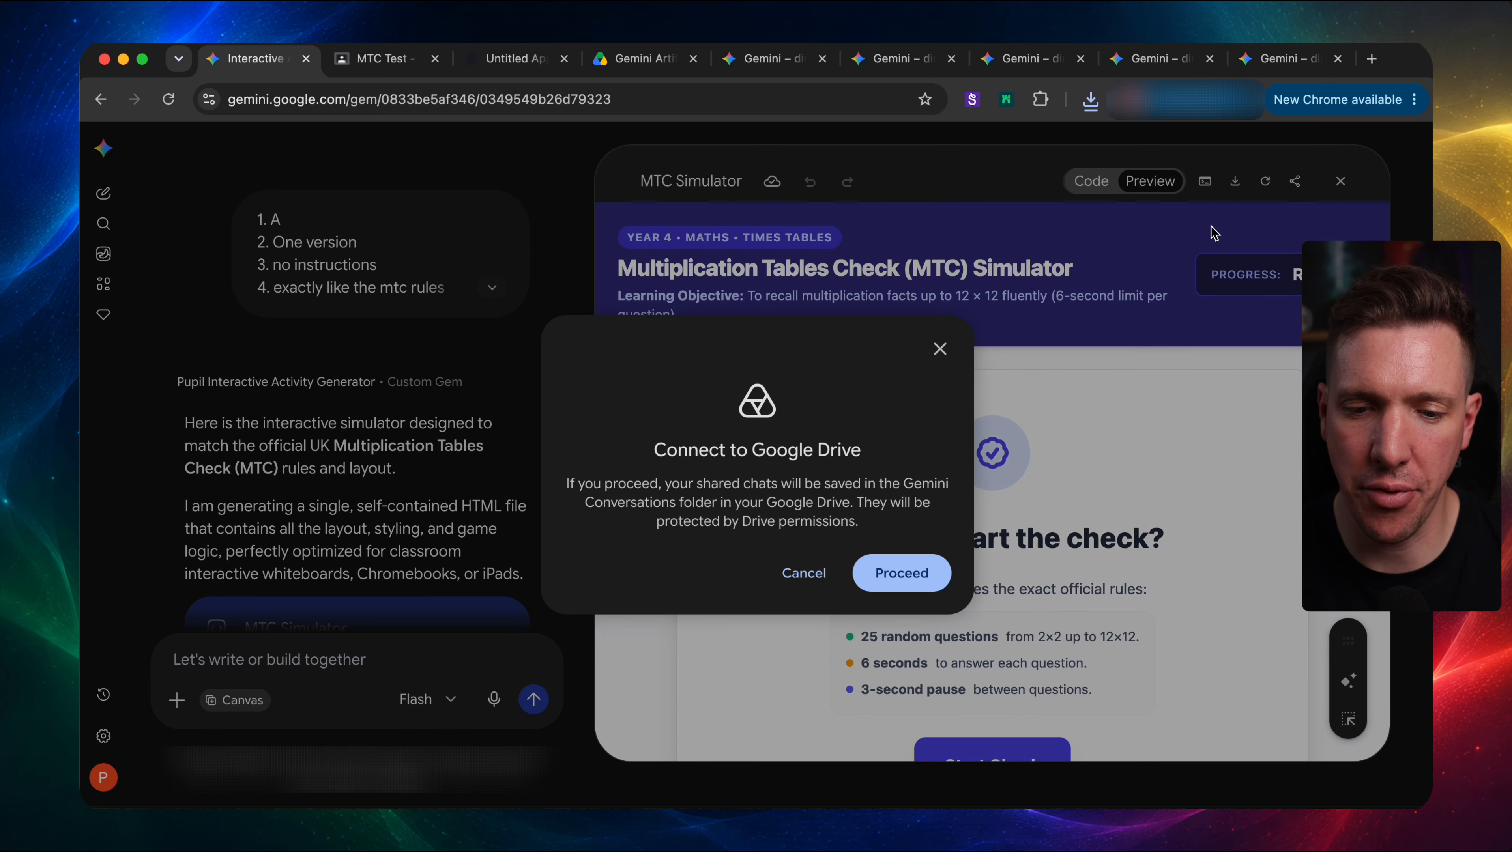
pyautogui.click(903, 574)
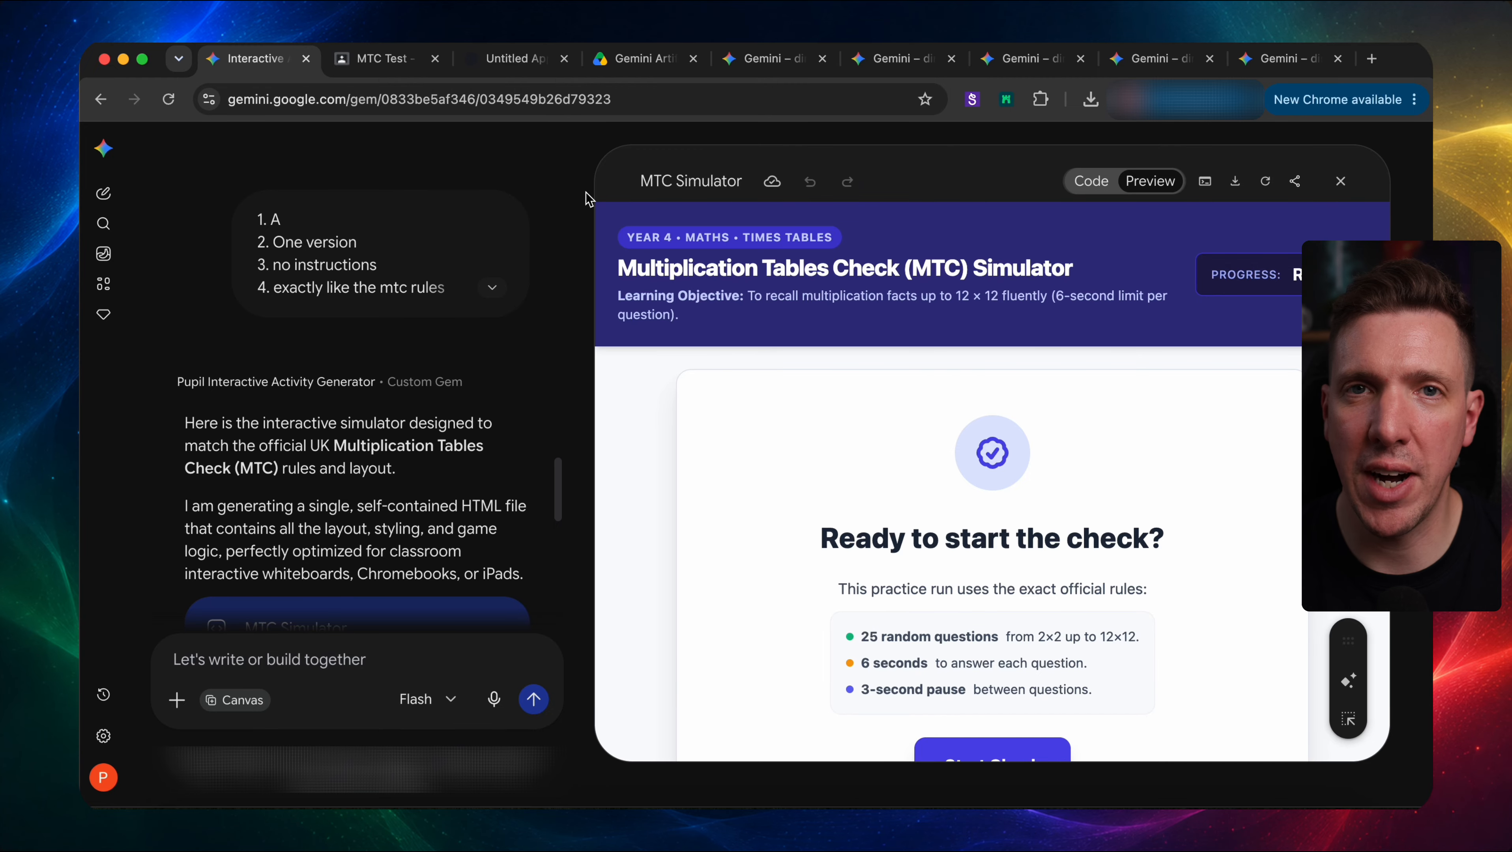
pyautogui.click(638, 66)
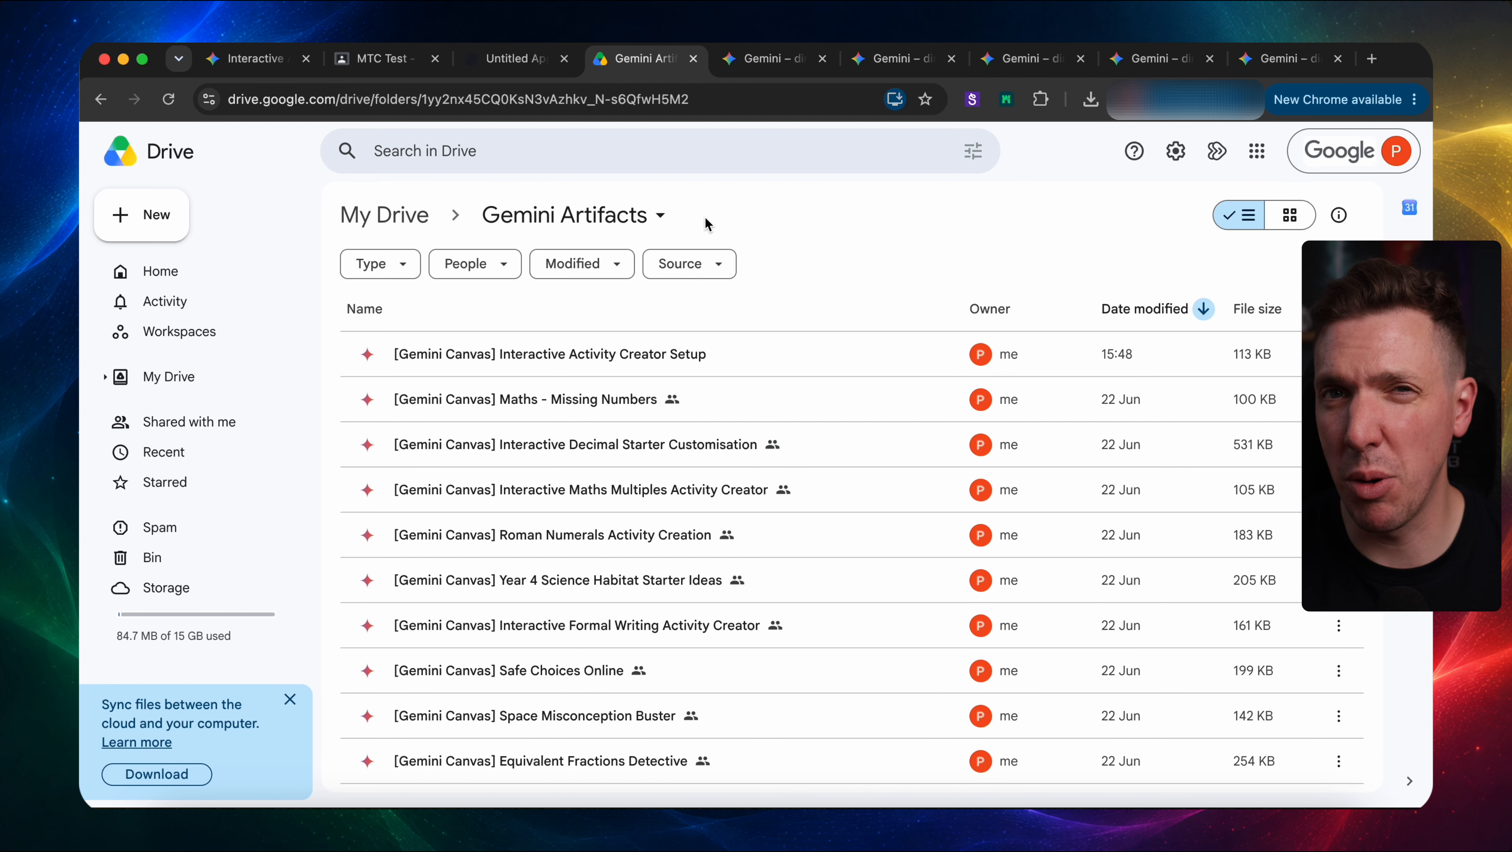
pyautogui.press('Down')
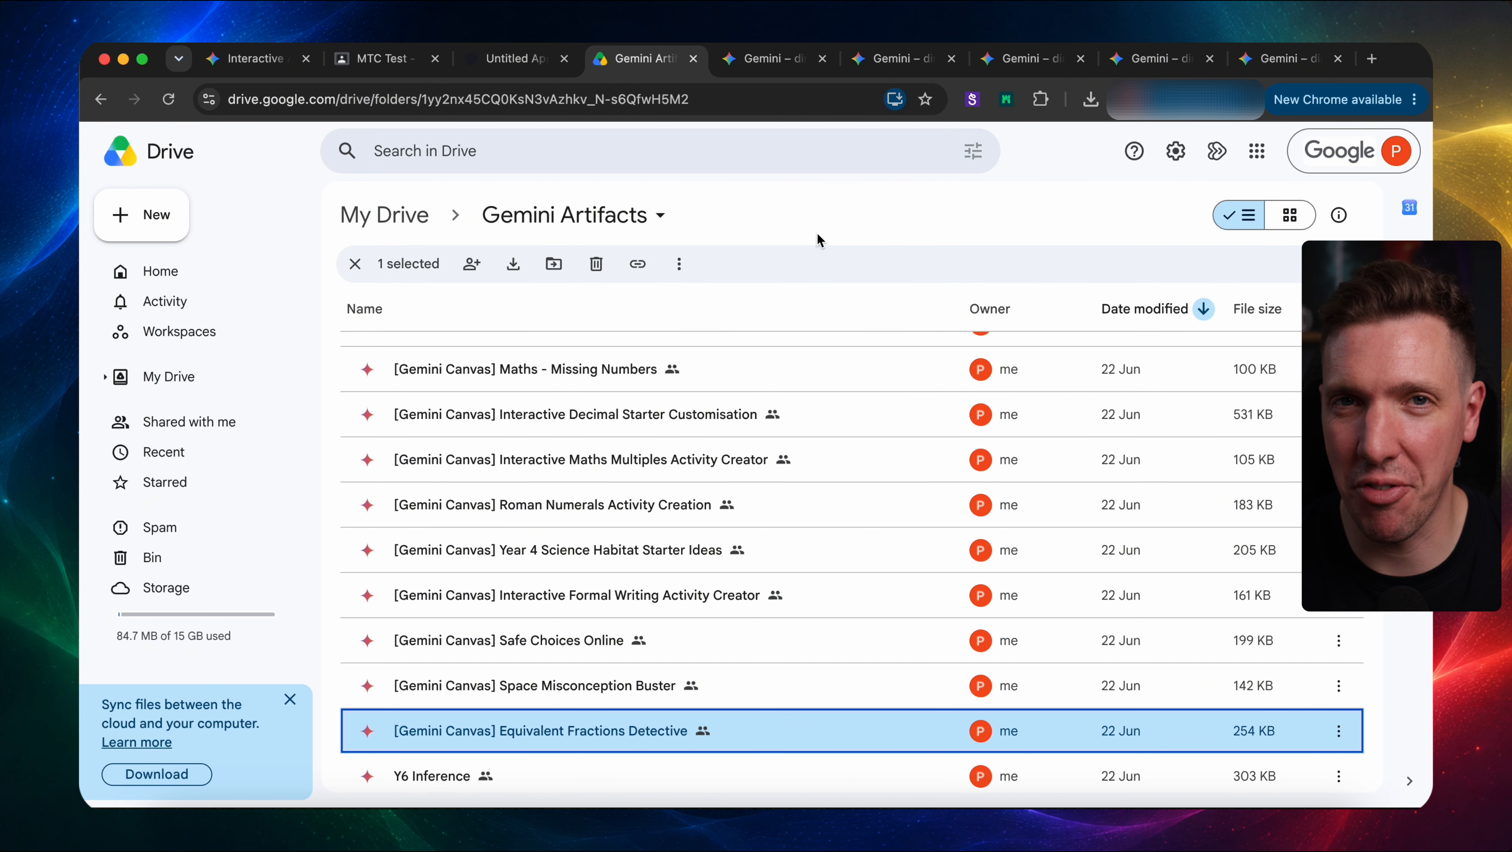
# - Start the True, False, Prove It! fractions activity, answer statement 1 as True because both parts were multiplied by 2, and continue to statement 2
pyautogui.click(1274, 62)
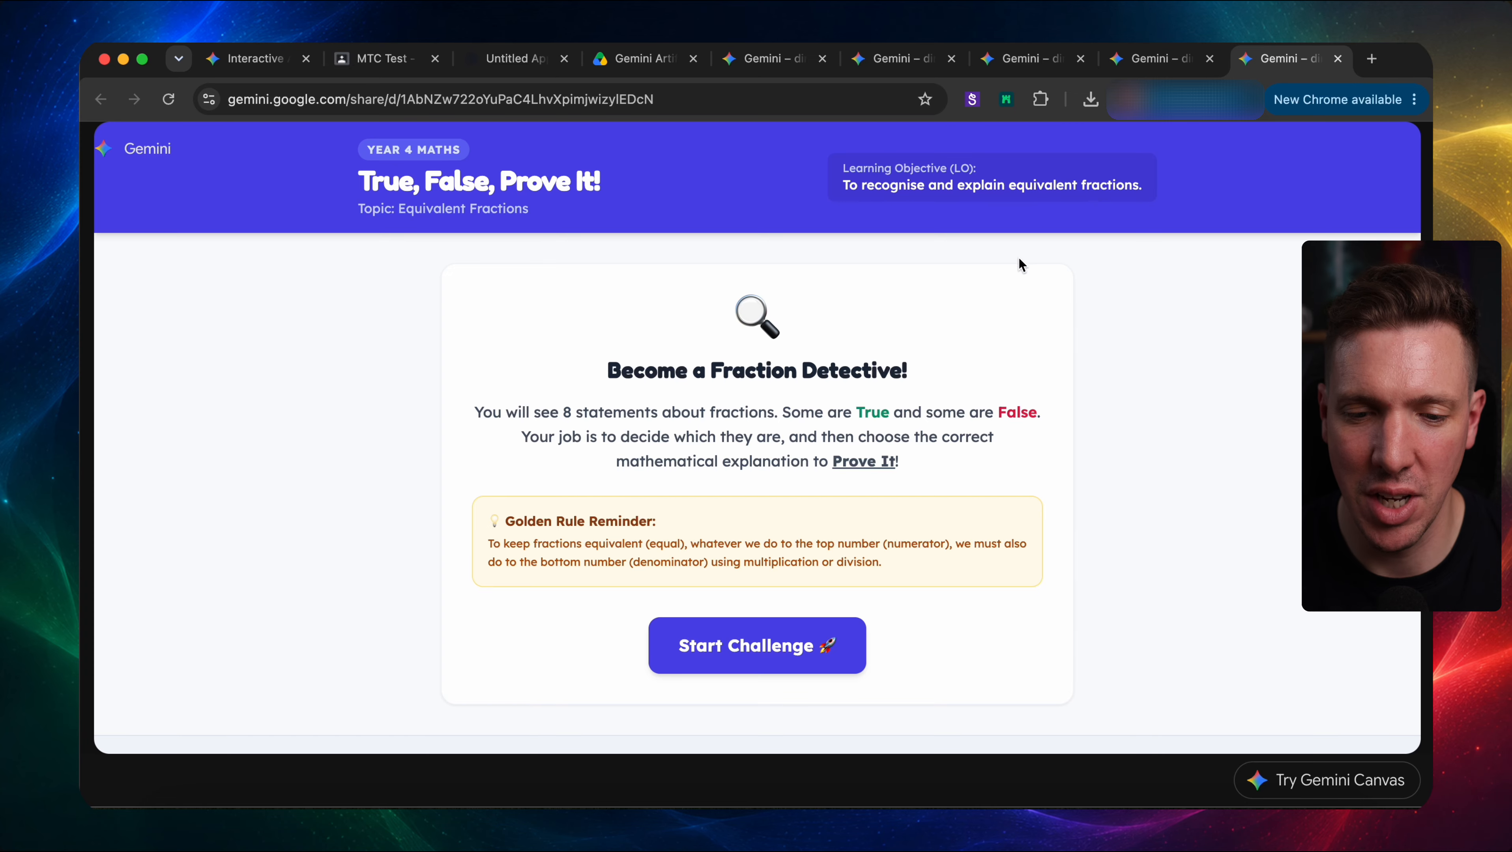
pyautogui.click(772, 646)
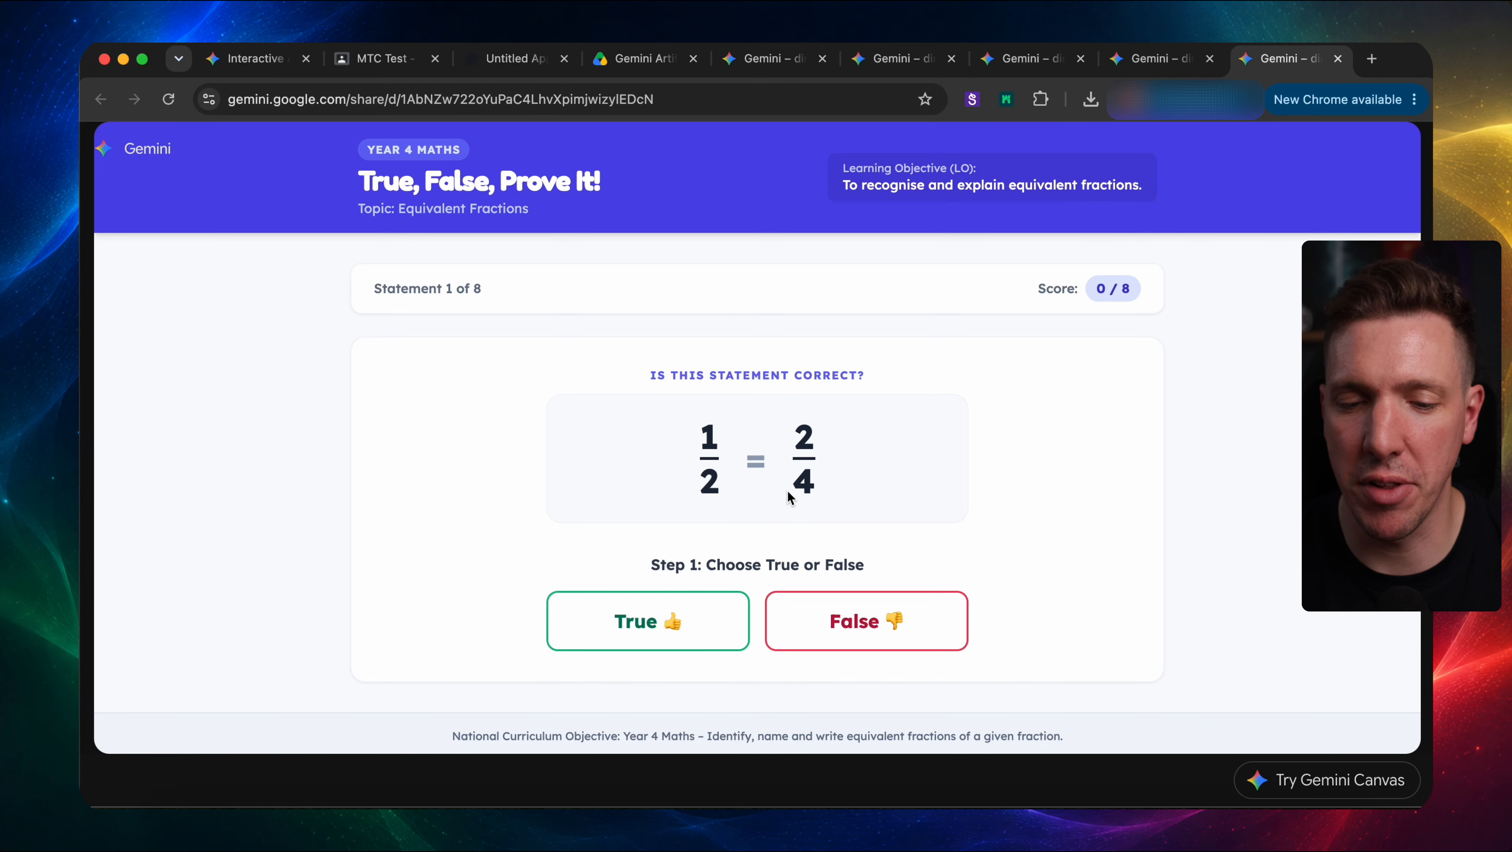
pyautogui.click(703, 630)
pyautogui.scroll(-2, 824, 591)
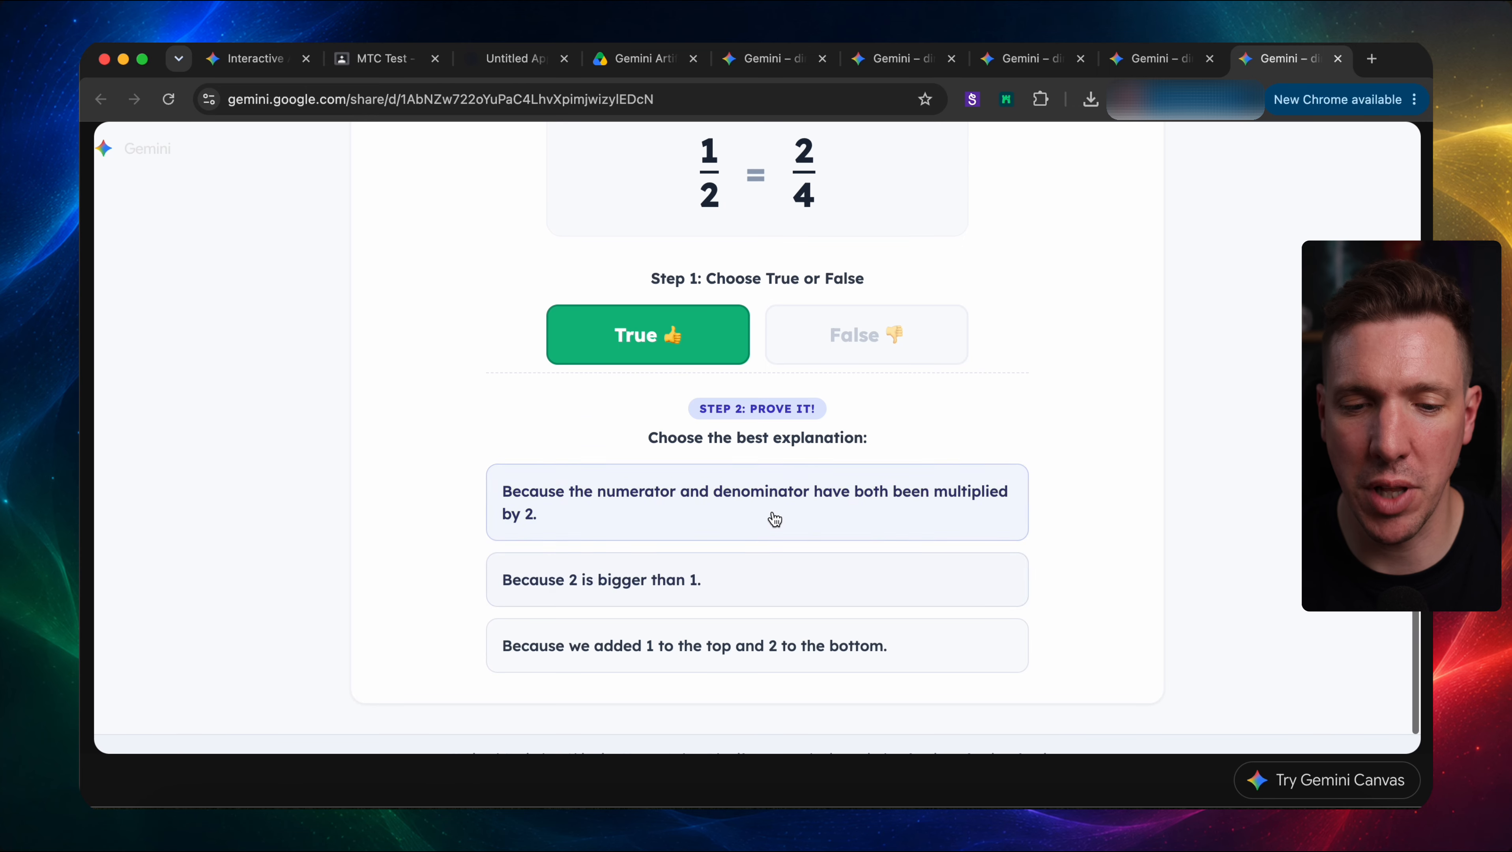
pyautogui.click(773, 518)
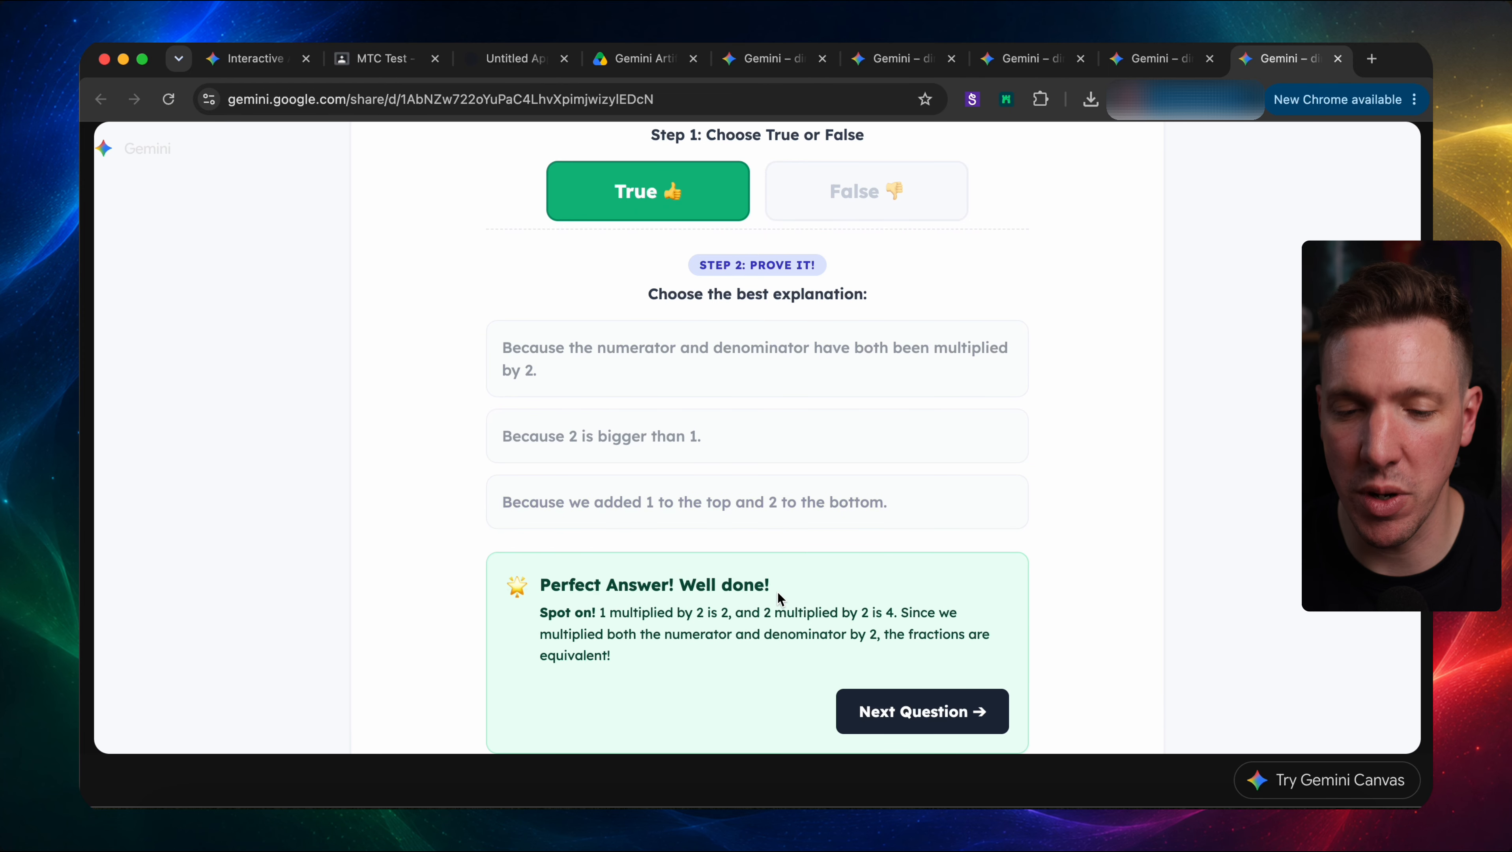
pyautogui.scroll(-1, 746, 615)
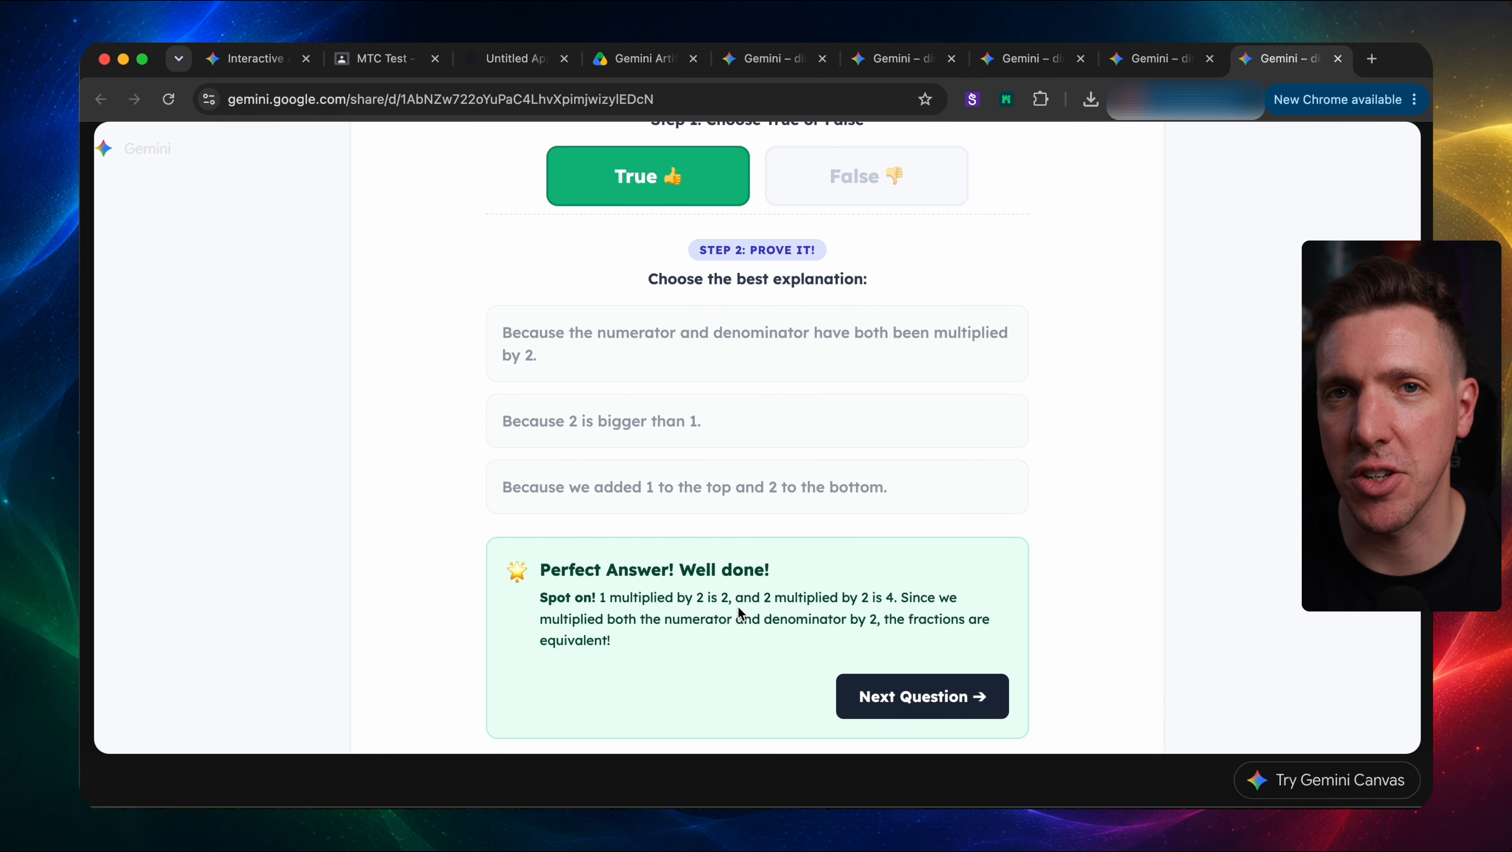
pyautogui.click(888, 714)
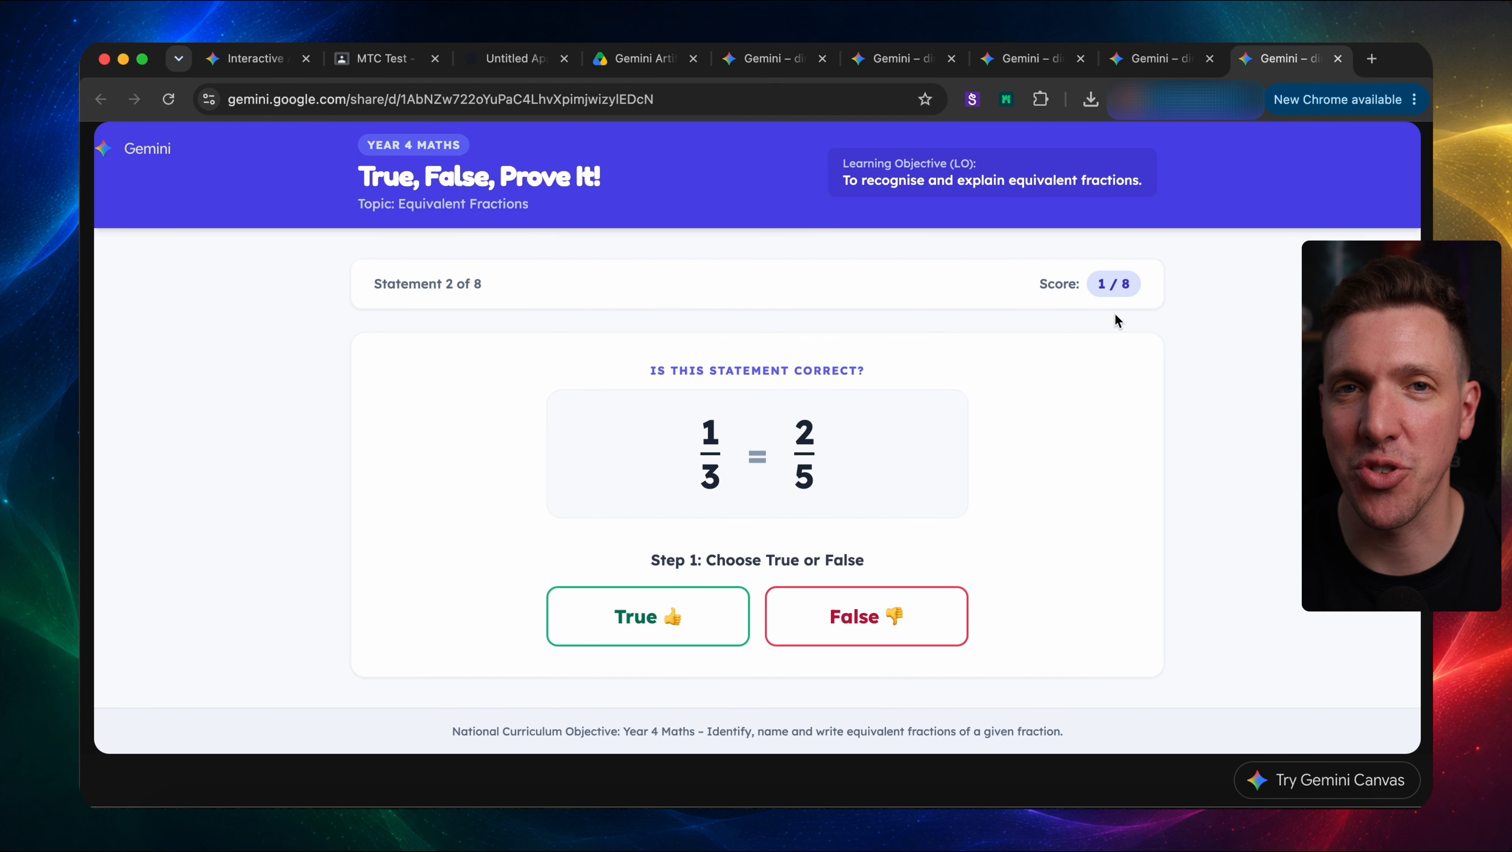
# - Start the Multiple Hunter activity and select 6, 9, 30 and 33 as multiples of 3 in round 1
pyautogui.hotkey('ctrl', 'shift', 'Tab')
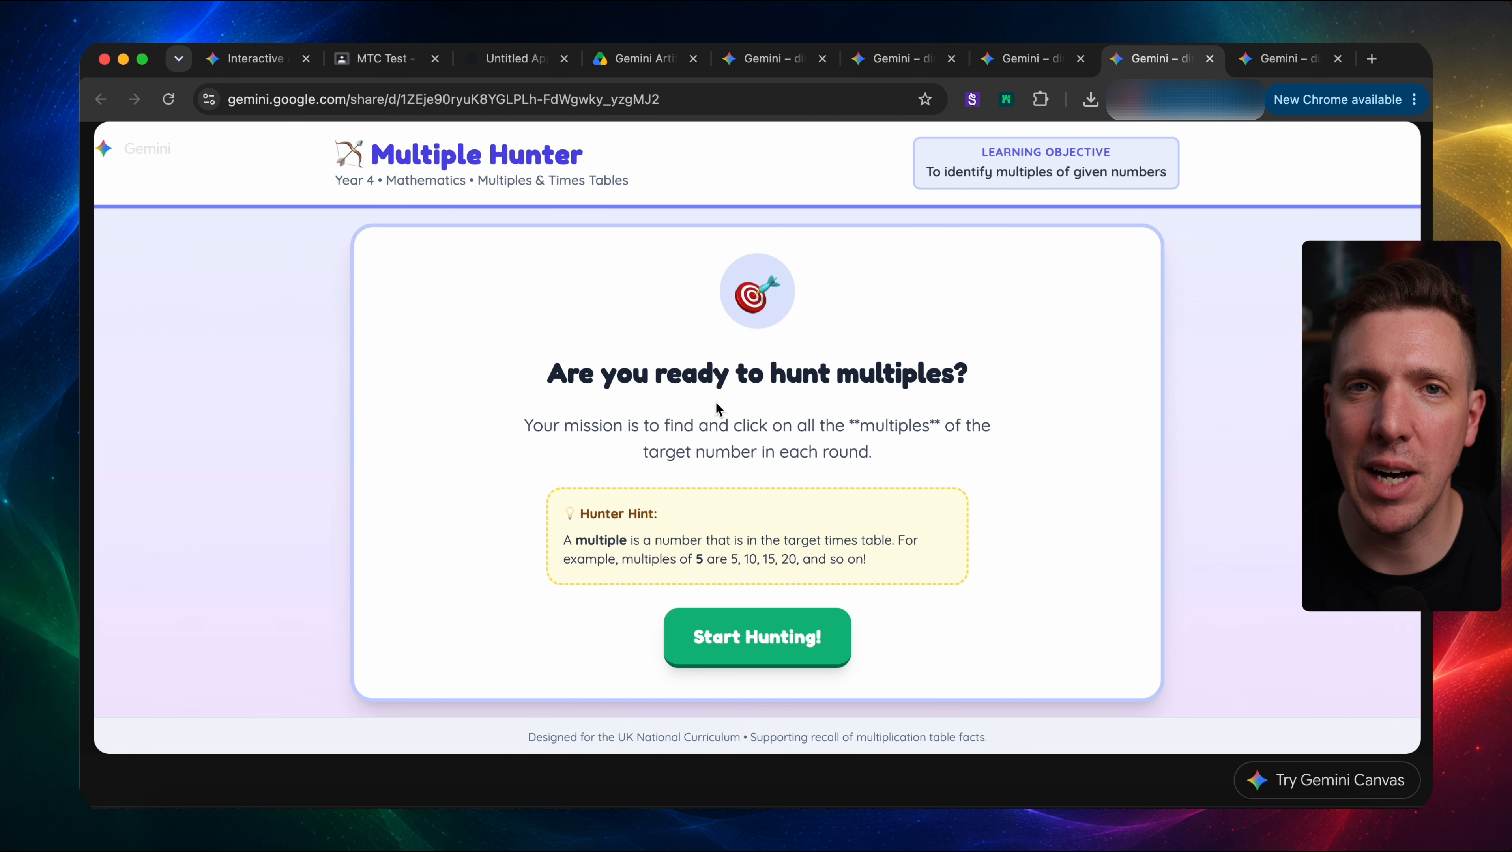
pyautogui.click(761, 641)
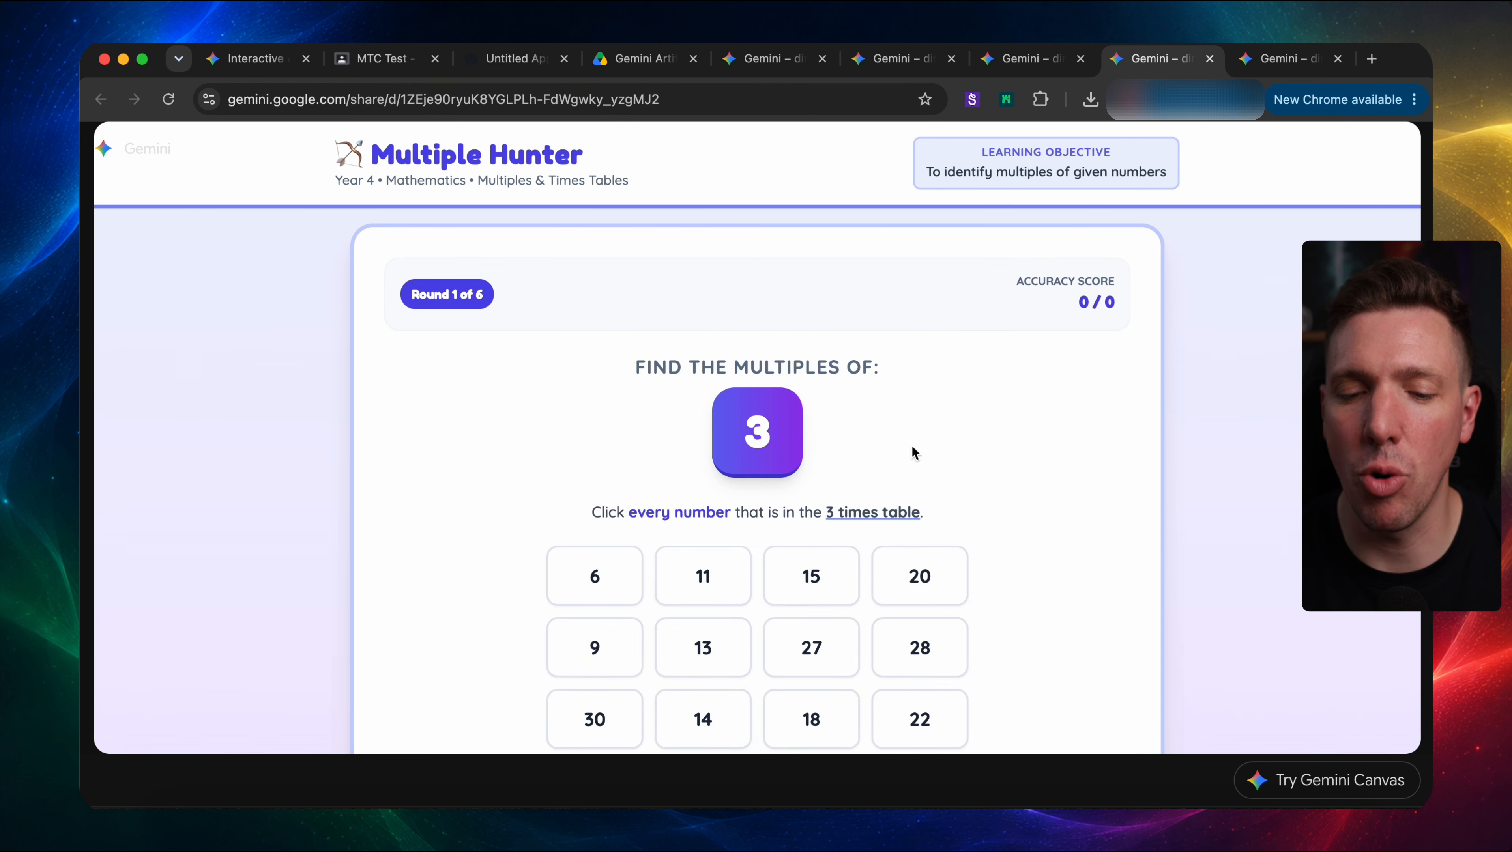
pyautogui.scroll(-1, 1025, 473)
pyautogui.scroll(-2, 1024, 472)
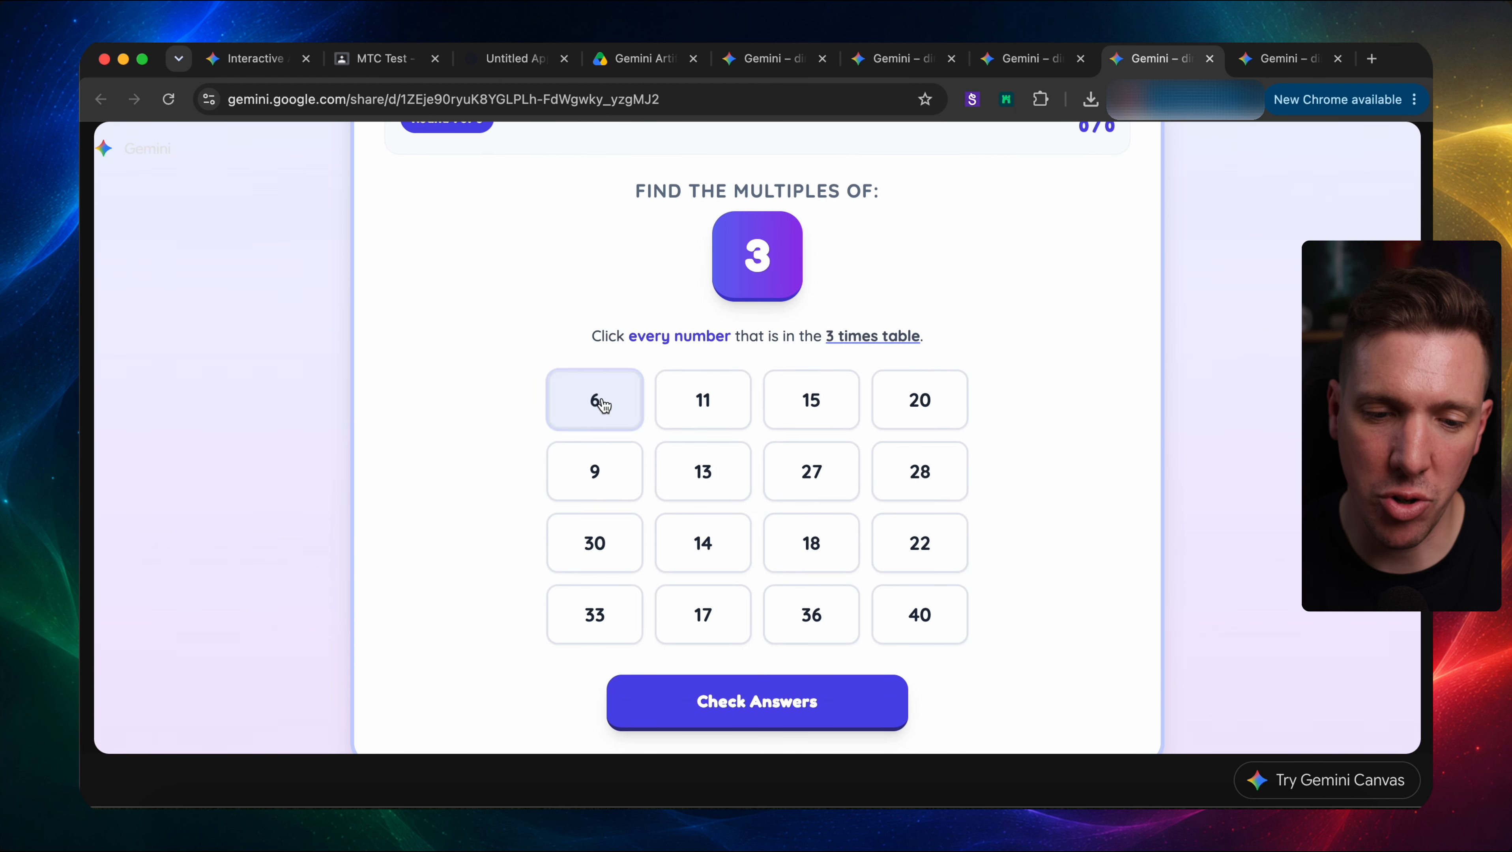
pyautogui.click(597, 401)
pyautogui.click(601, 464)
pyautogui.click(600, 548)
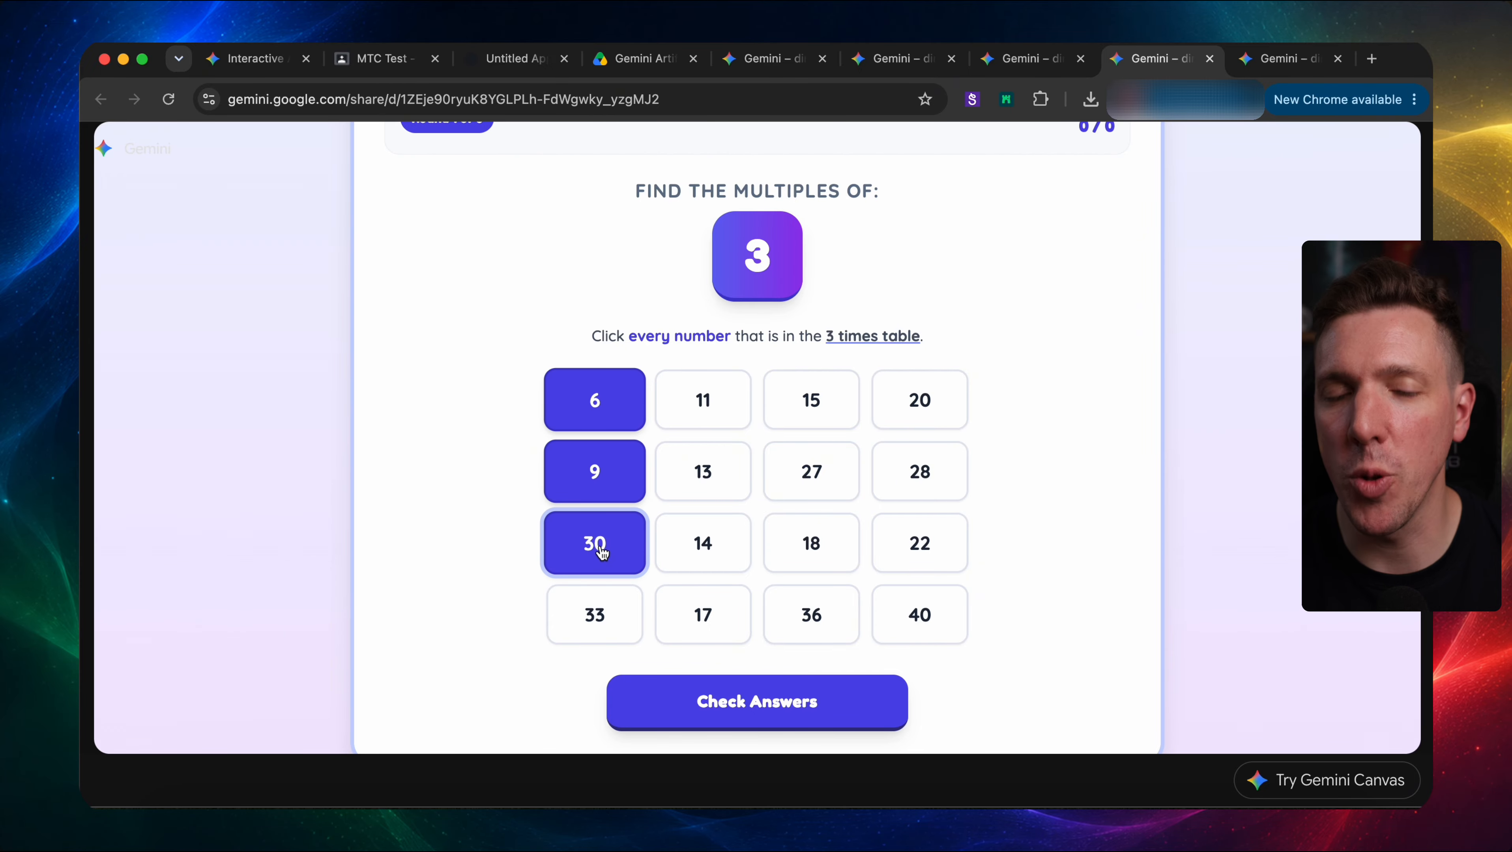
pyautogui.click(600, 618)
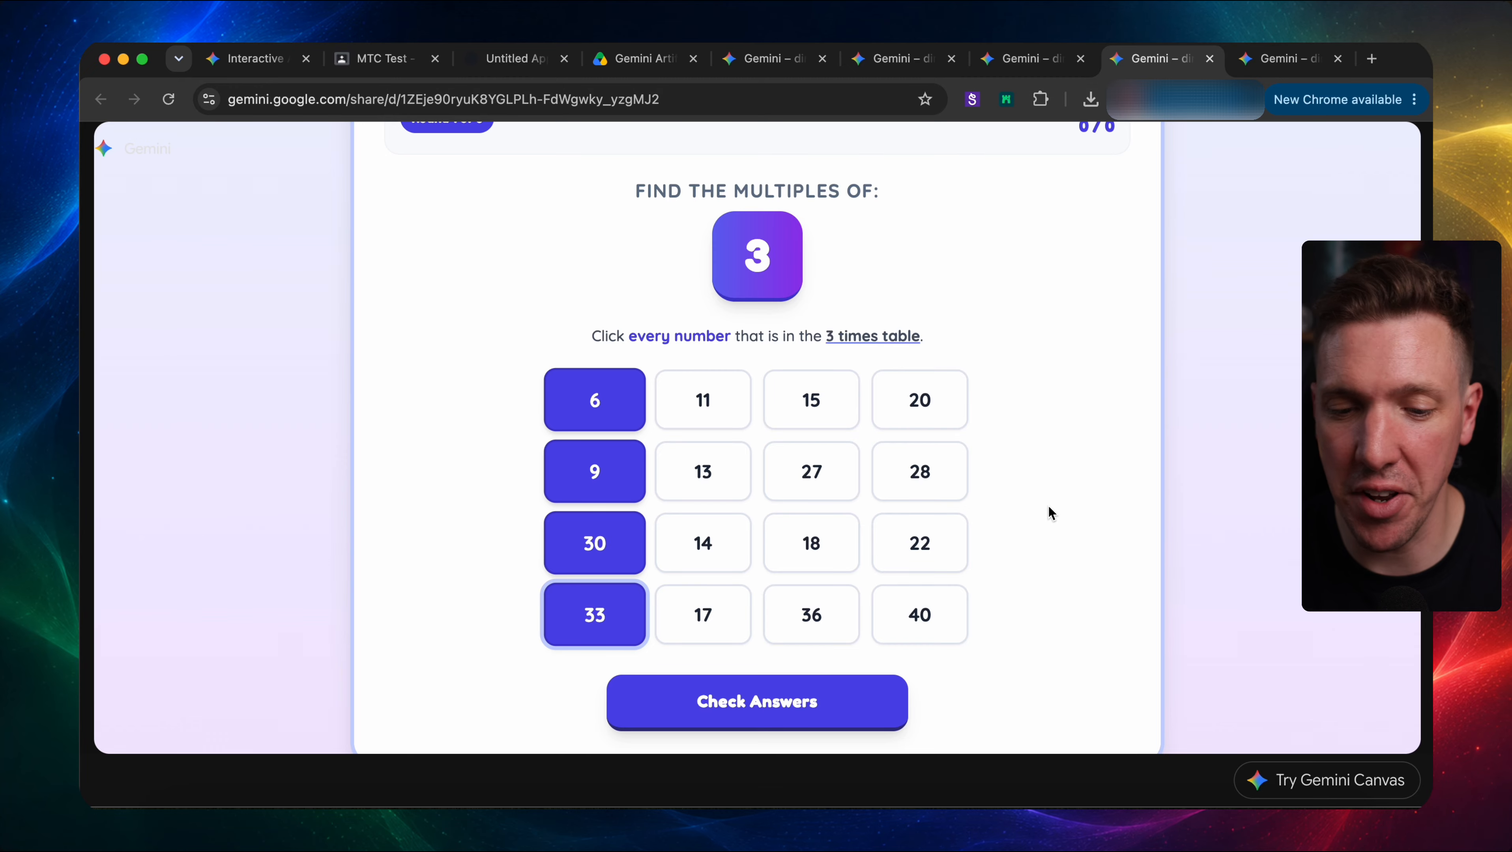
# - Check the round 1 answers and review the answer grid and the 3 times table reminder
pyautogui.scroll(-1, 1005, 514)
pyautogui.click(813, 640)
pyautogui.scroll(-2, 925, 612)
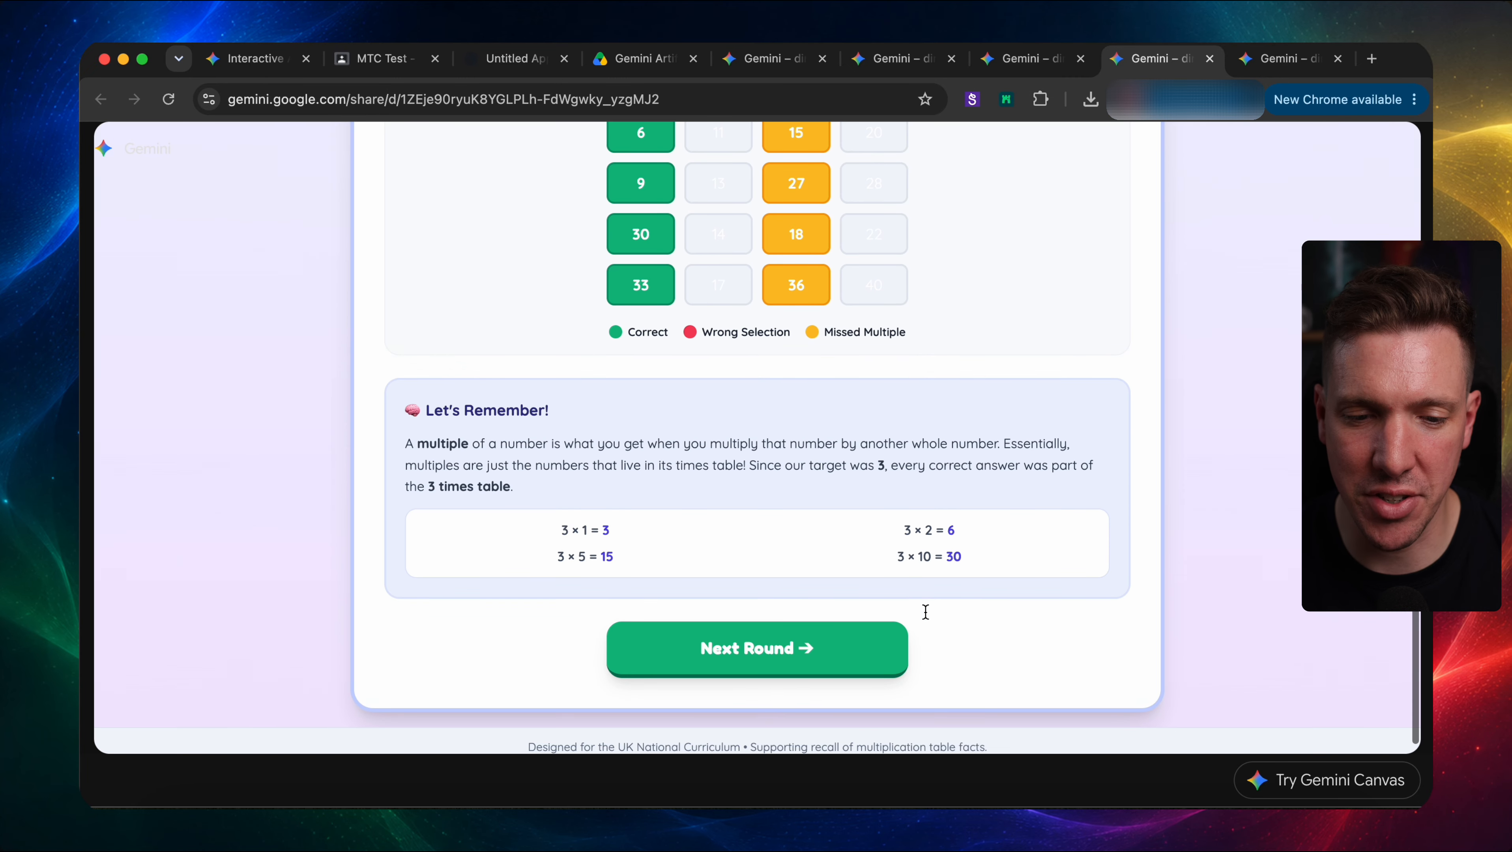
pyautogui.scroll(1, 692, 494)
pyautogui.scroll(1, 692, 494)
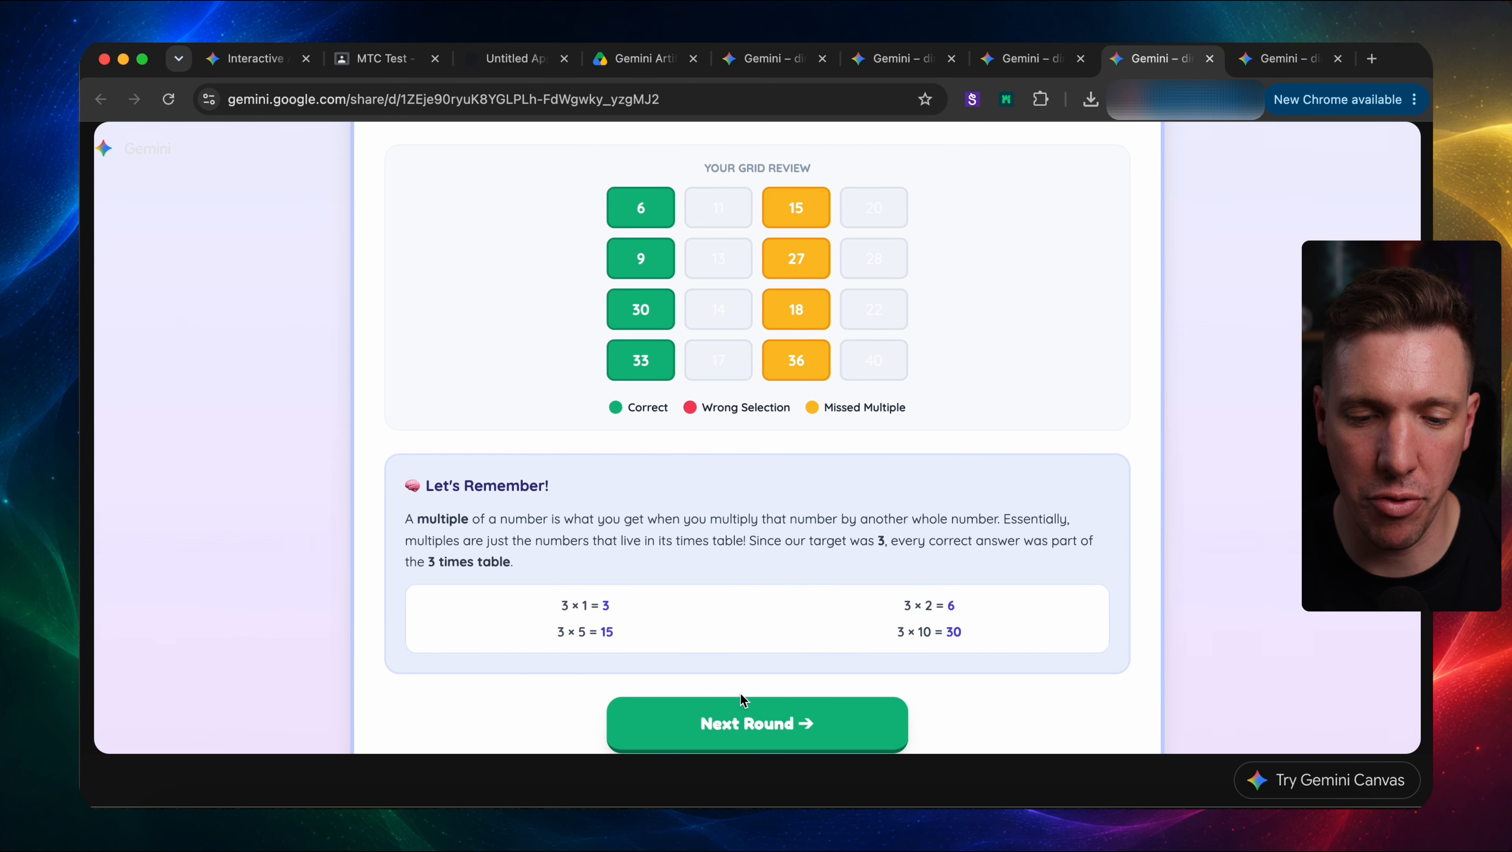
# - Advance to round 2, select 8, 16, 32, 42, 48, 18 and 22 as multiples of 4, and check the answers
pyautogui.click(744, 705)
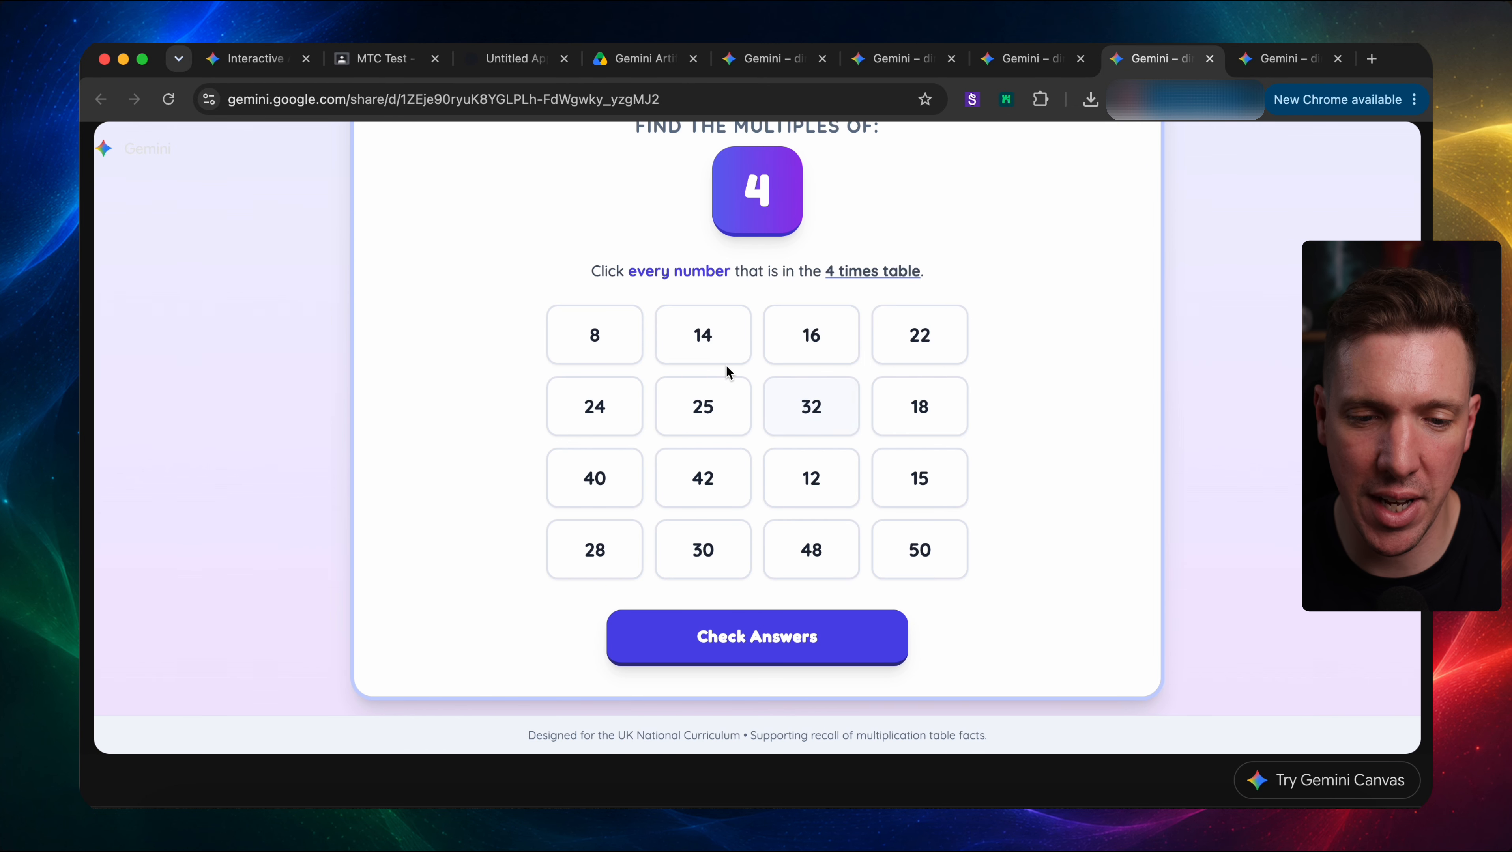
pyautogui.click(610, 342)
pyautogui.click(800, 340)
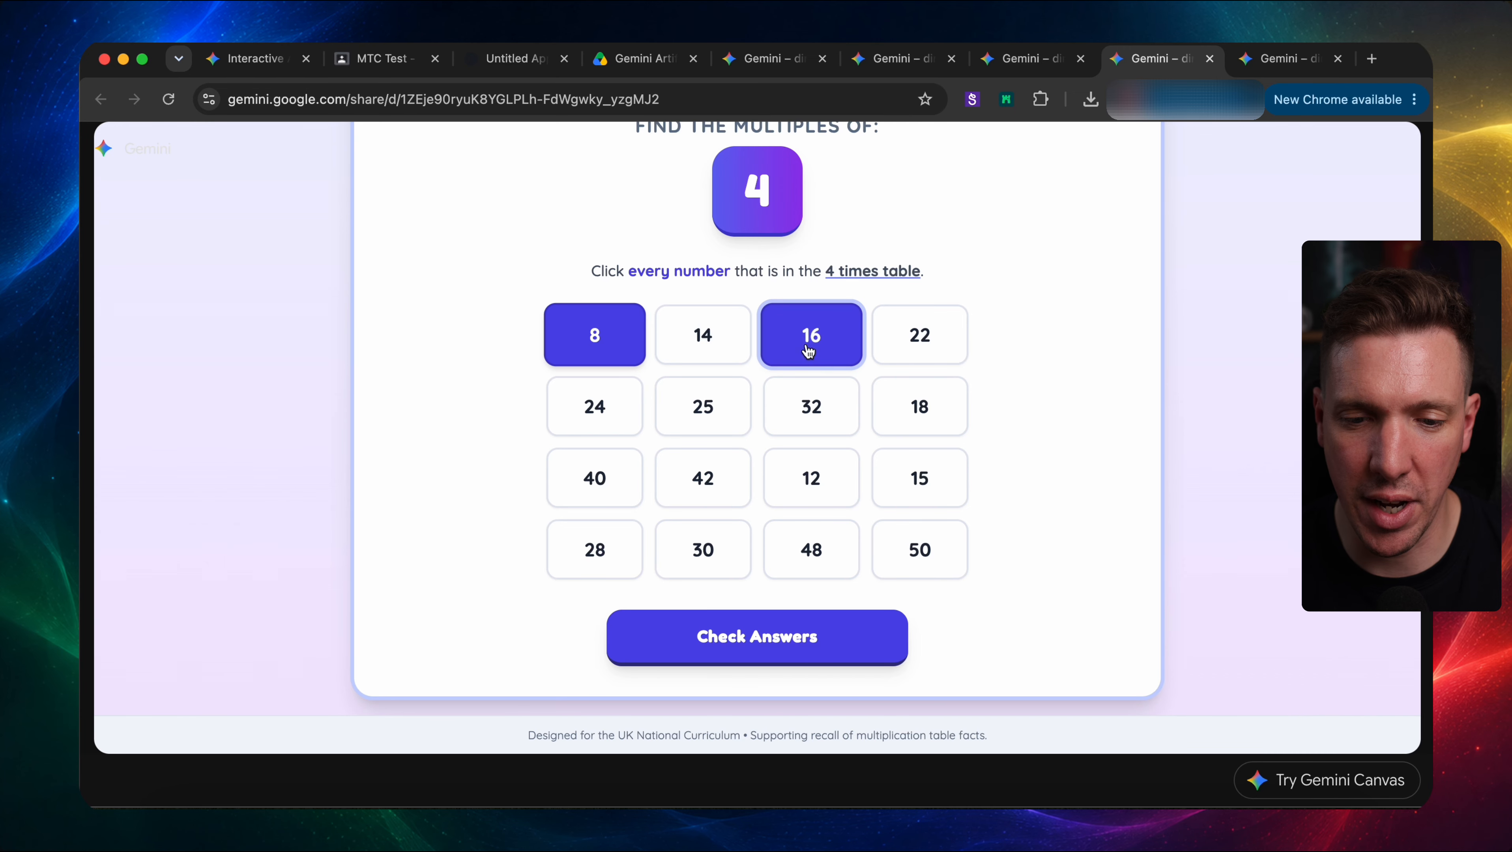
pyautogui.click(807, 418)
pyautogui.click(709, 487)
pyautogui.click(813, 538)
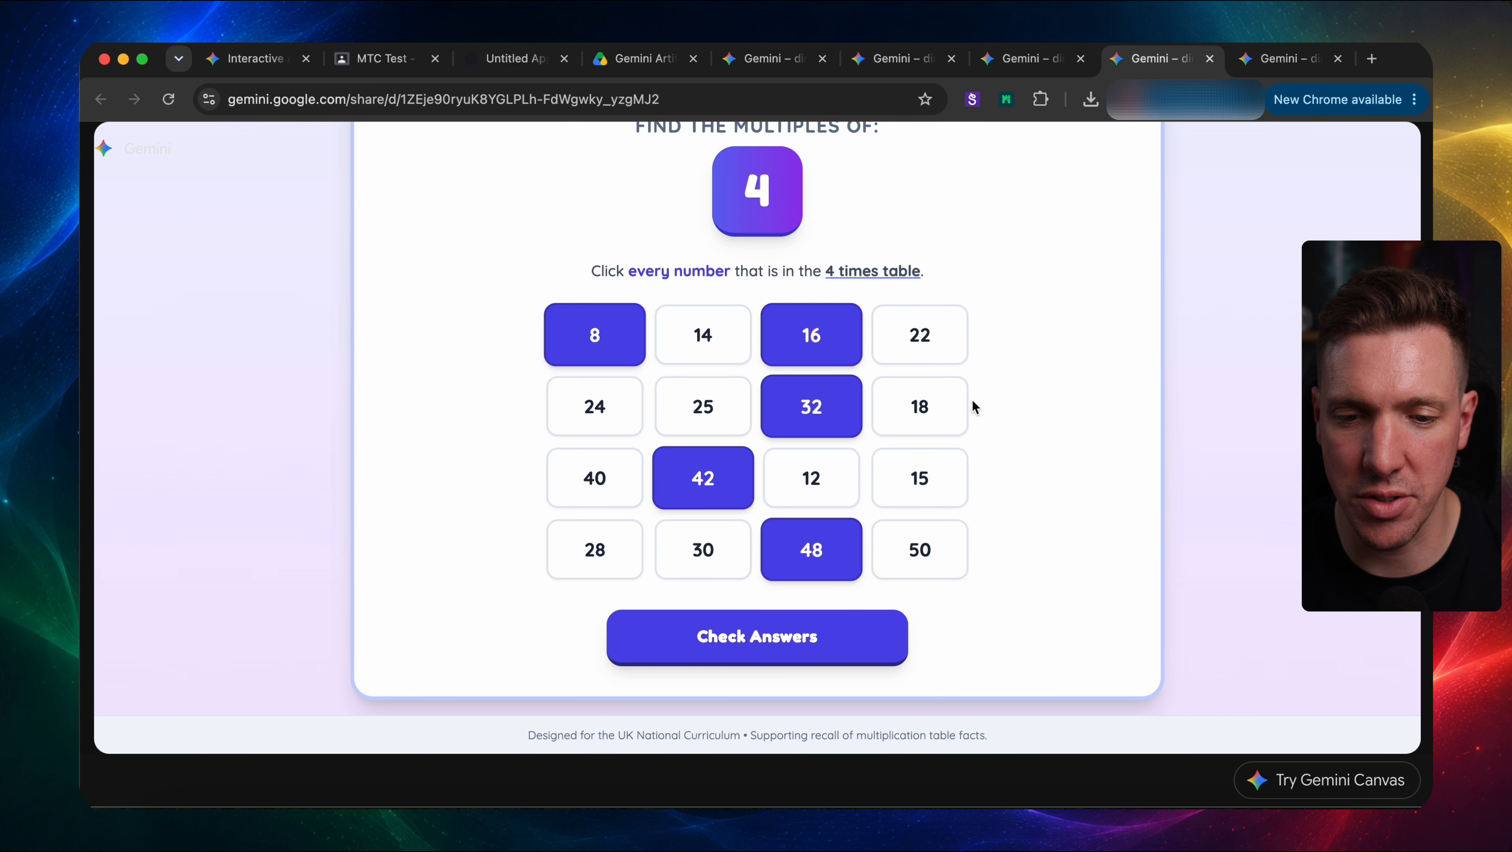
pyautogui.click(962, 406)
pyautogui.click(947, 357)
pyautogui.click(819, 639)
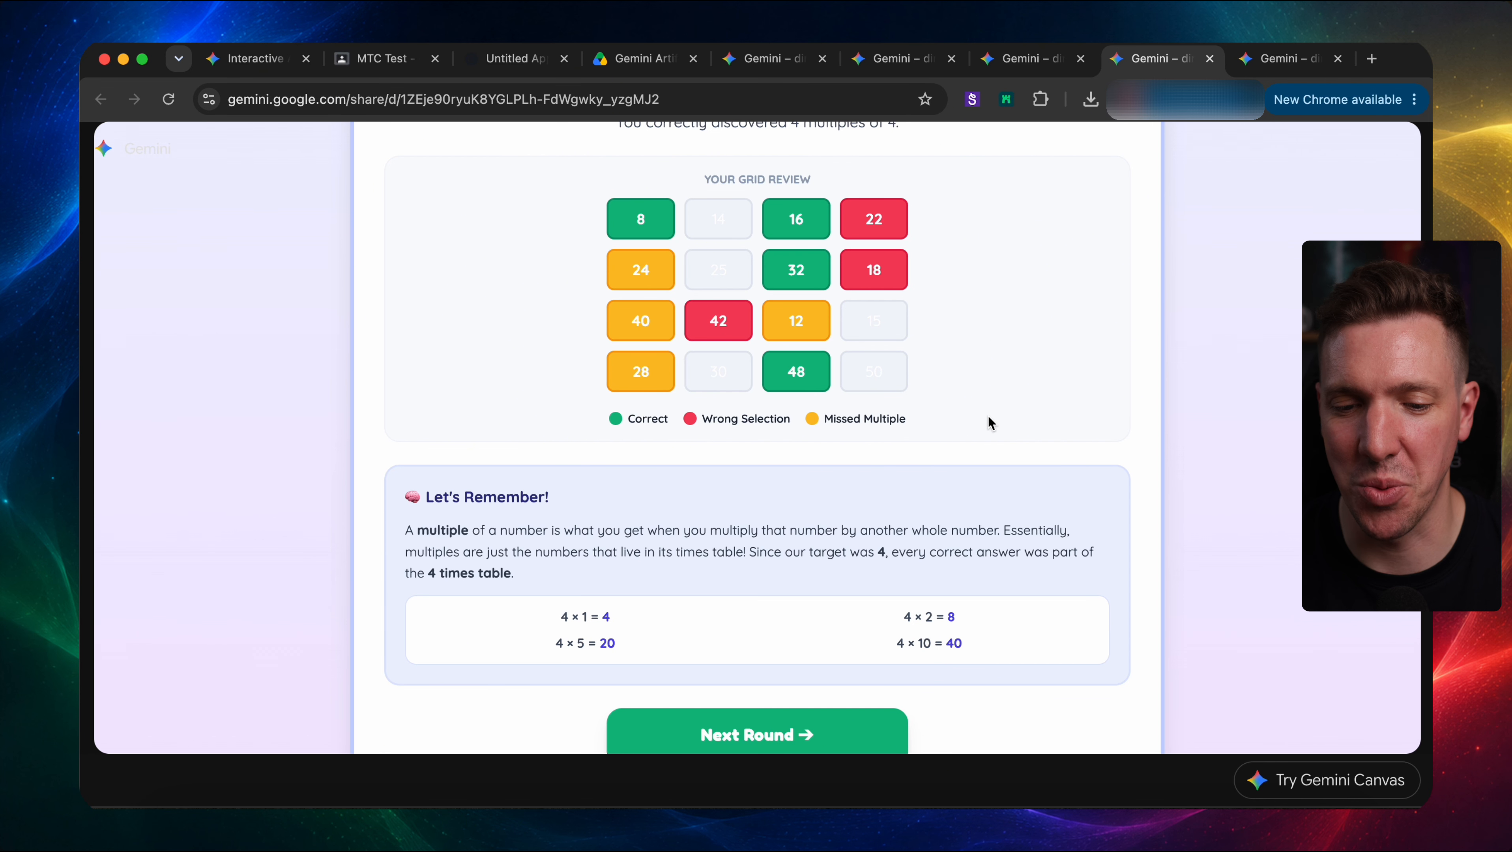
# - Open and start the Safe Choices Online activity, answer situation 1 with option B, and continue to situation 2
pyautogui.press('super+5')
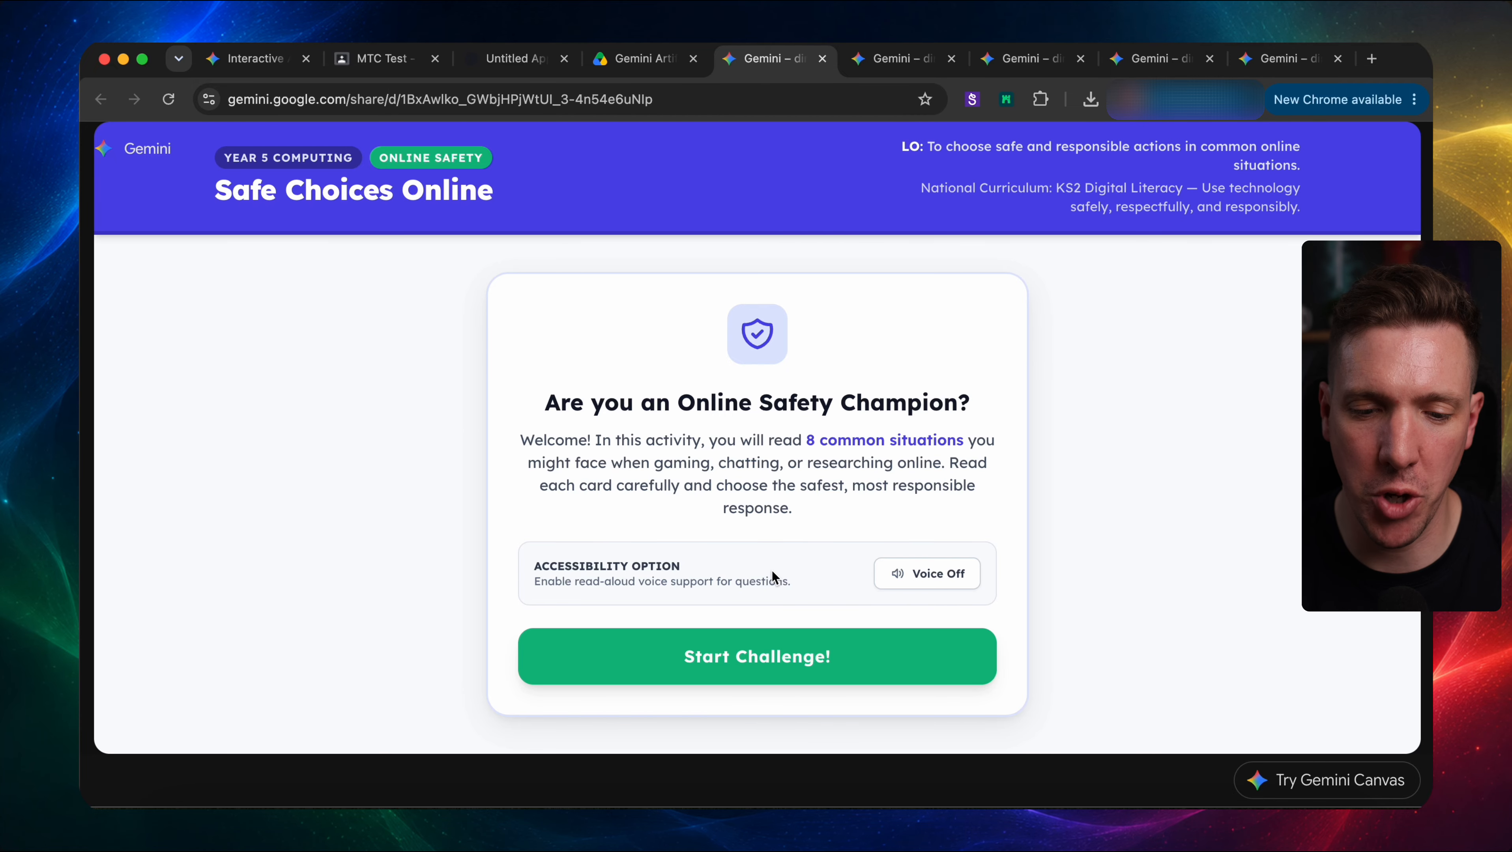
pyautogui.click(757, 658)
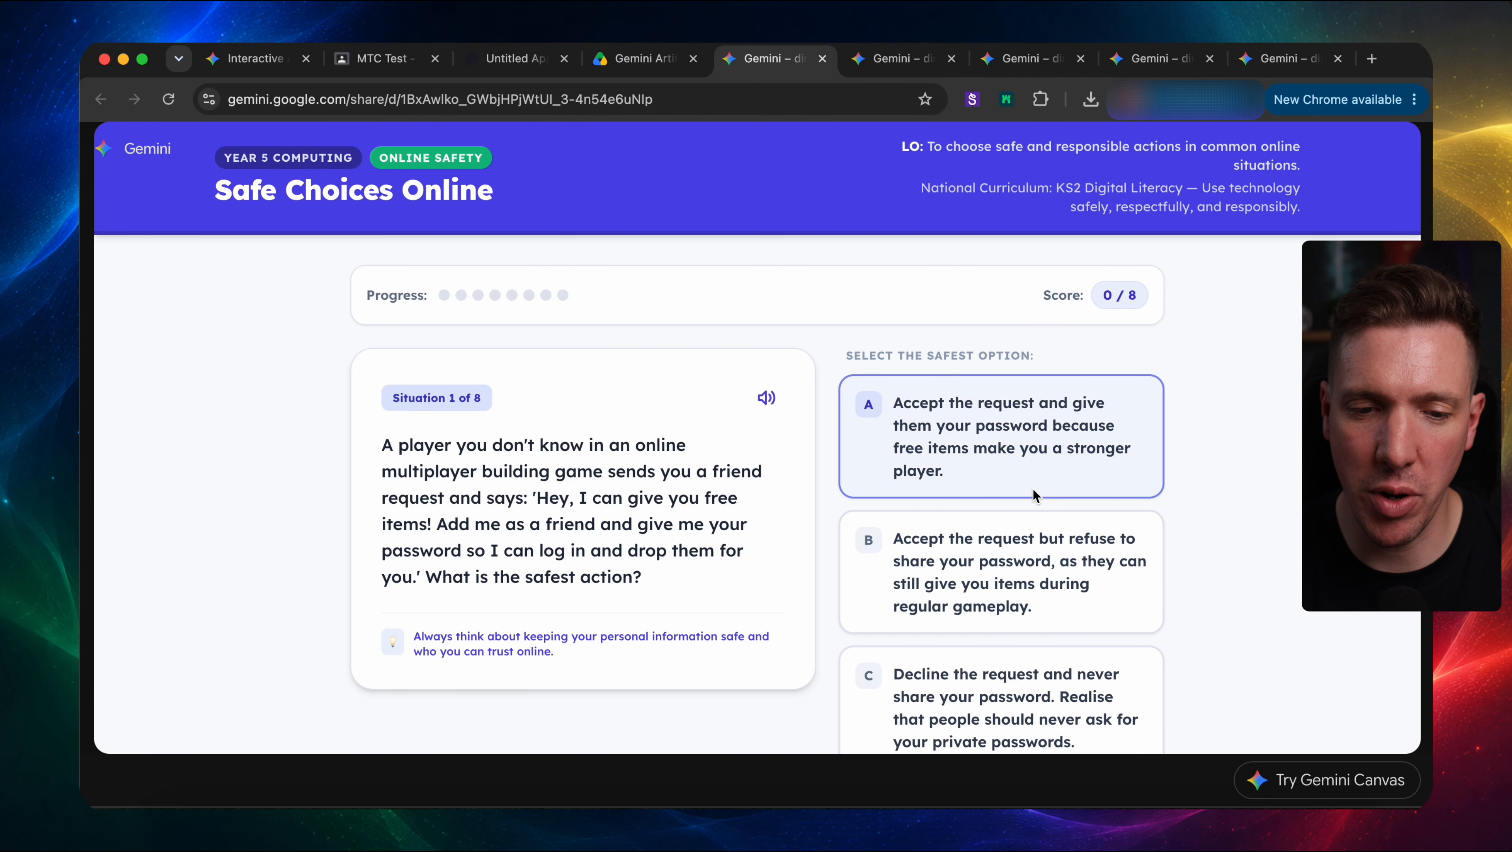
pyautogui.scroll(-2, 1003, 537)
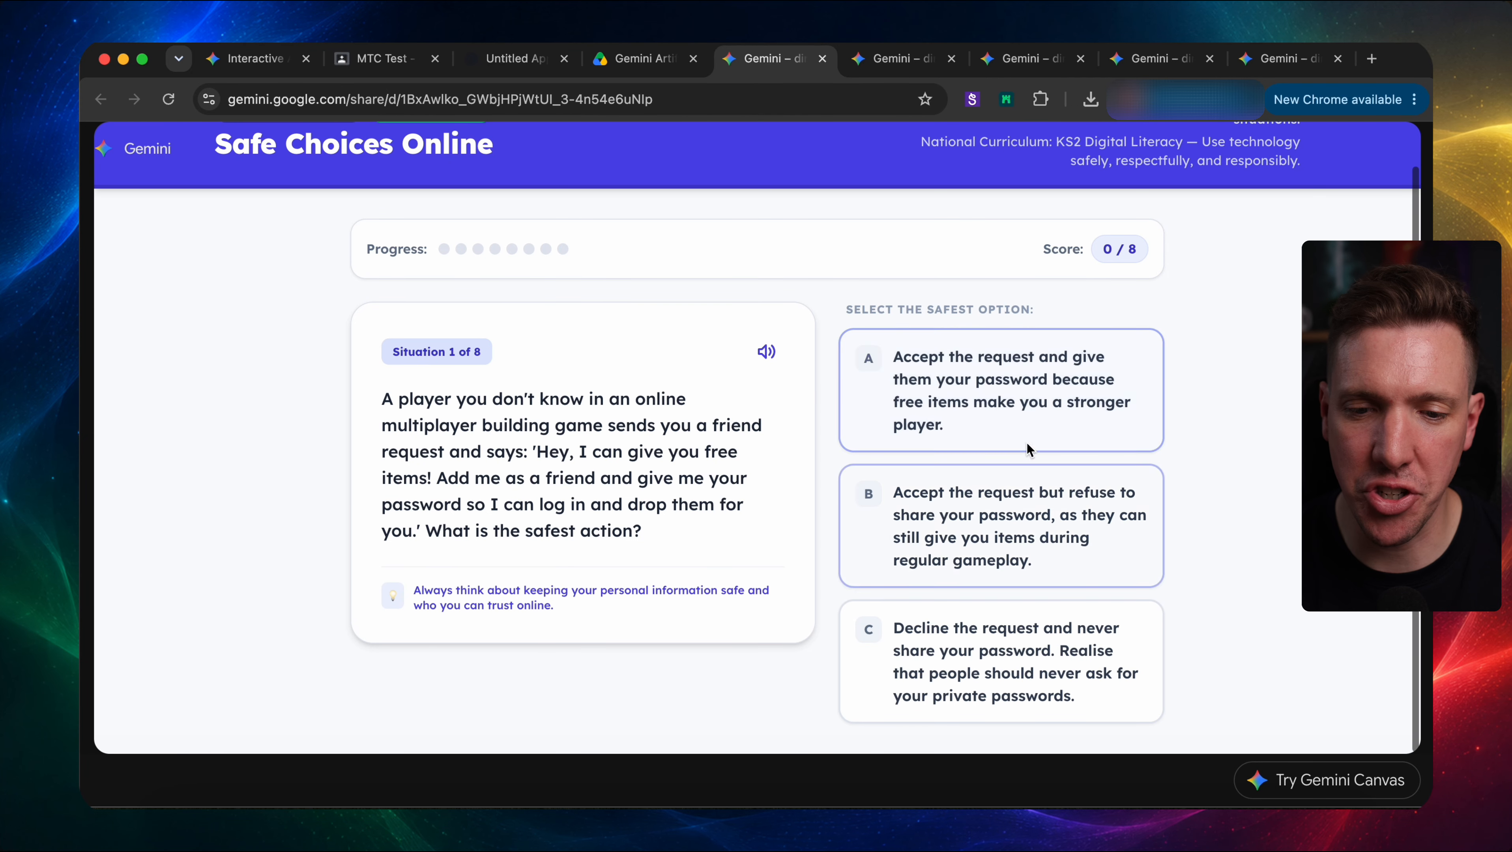
pyautogui.click(916, 530)
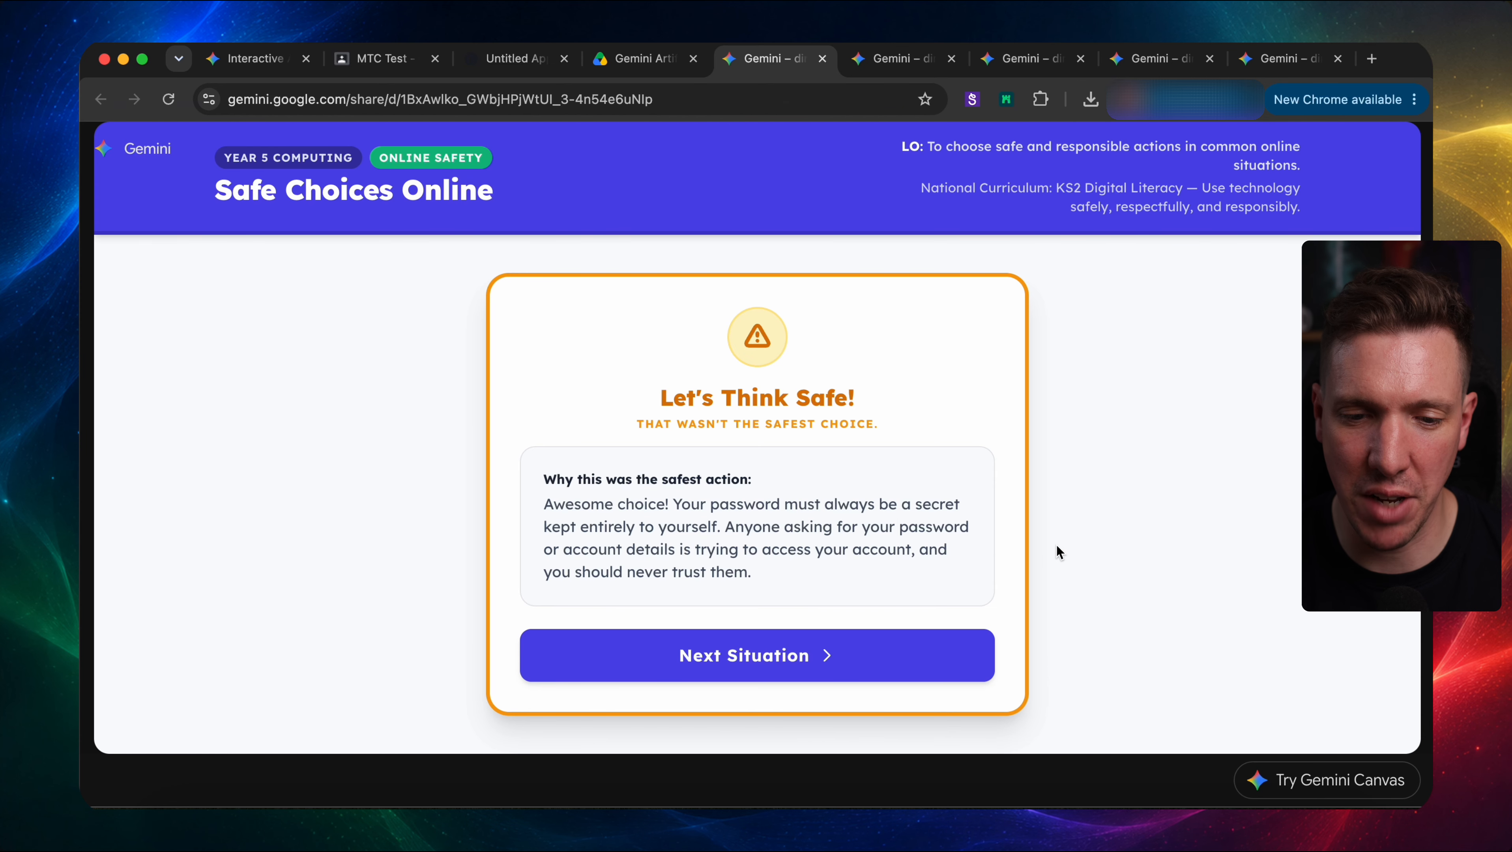
pyautogui.click(760, 657)
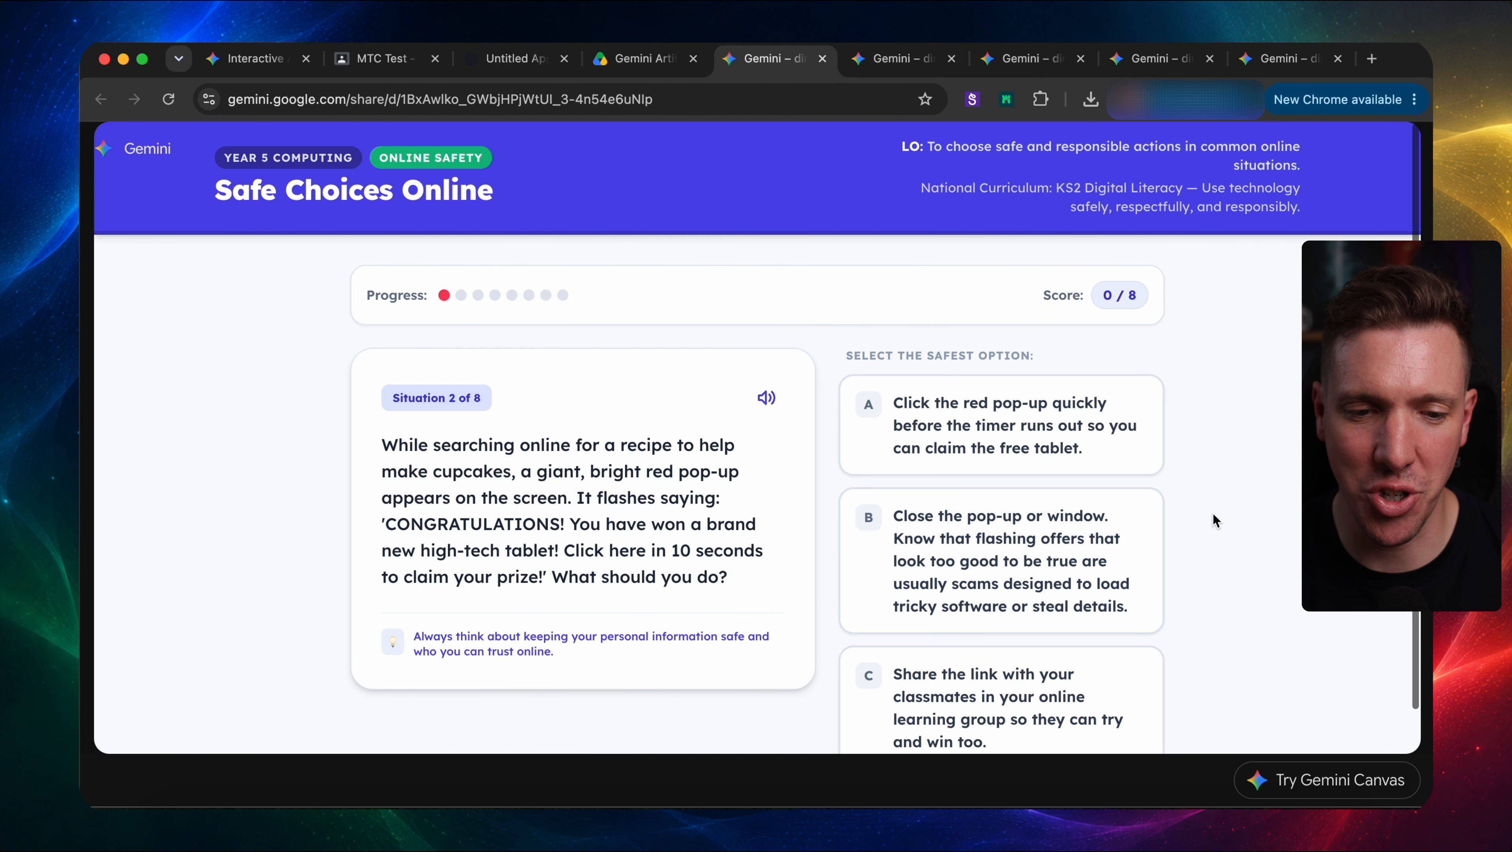
pyautogui.scroll(-1, 1215, 519)
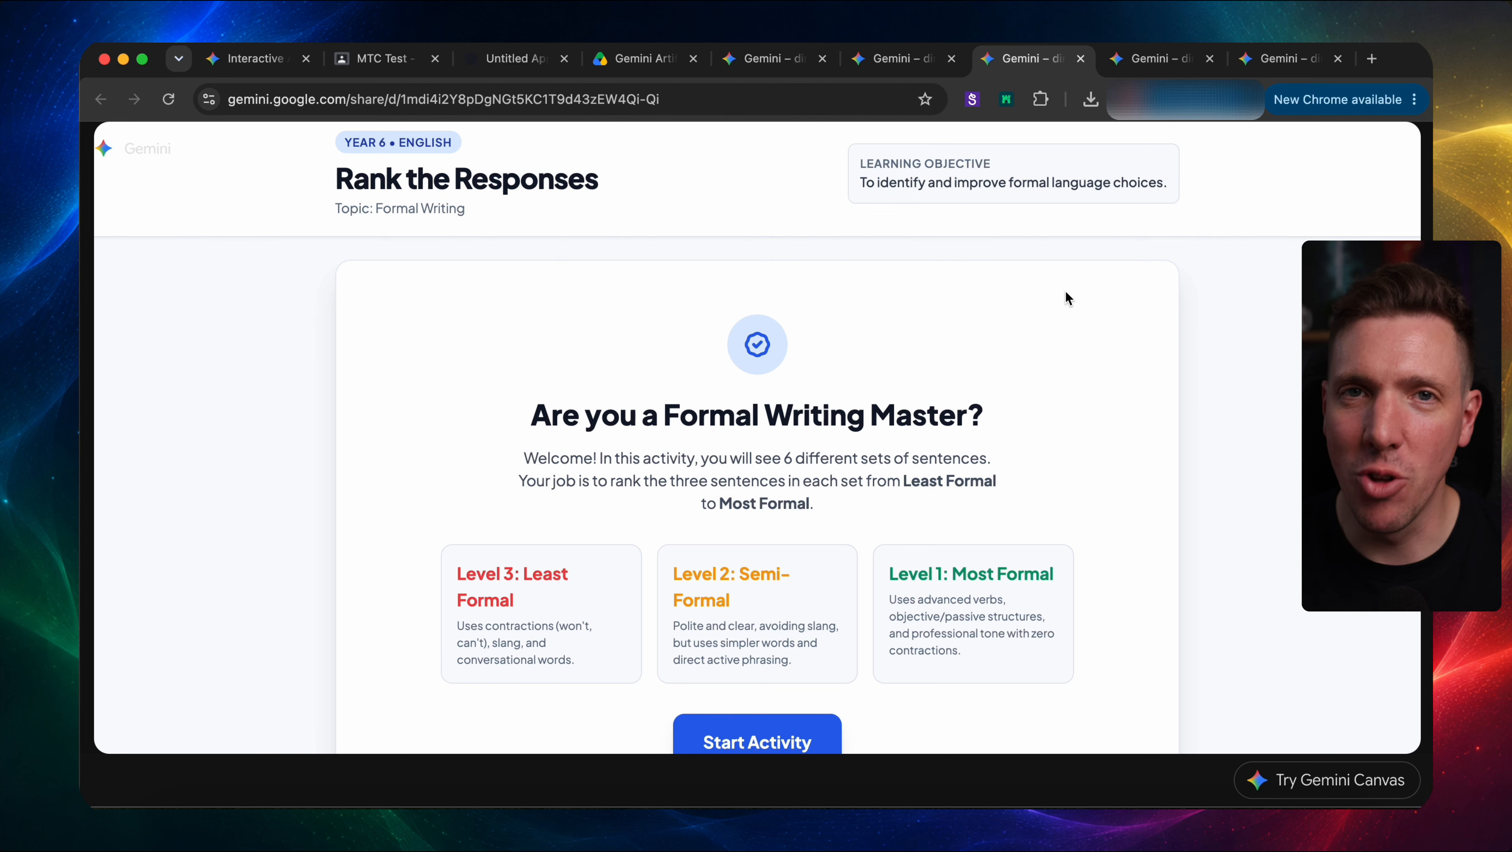
# - Review the introduction of the Rank the Responses formal writing activity and start it
pyautogui.scroll(-2, 1067, 297)
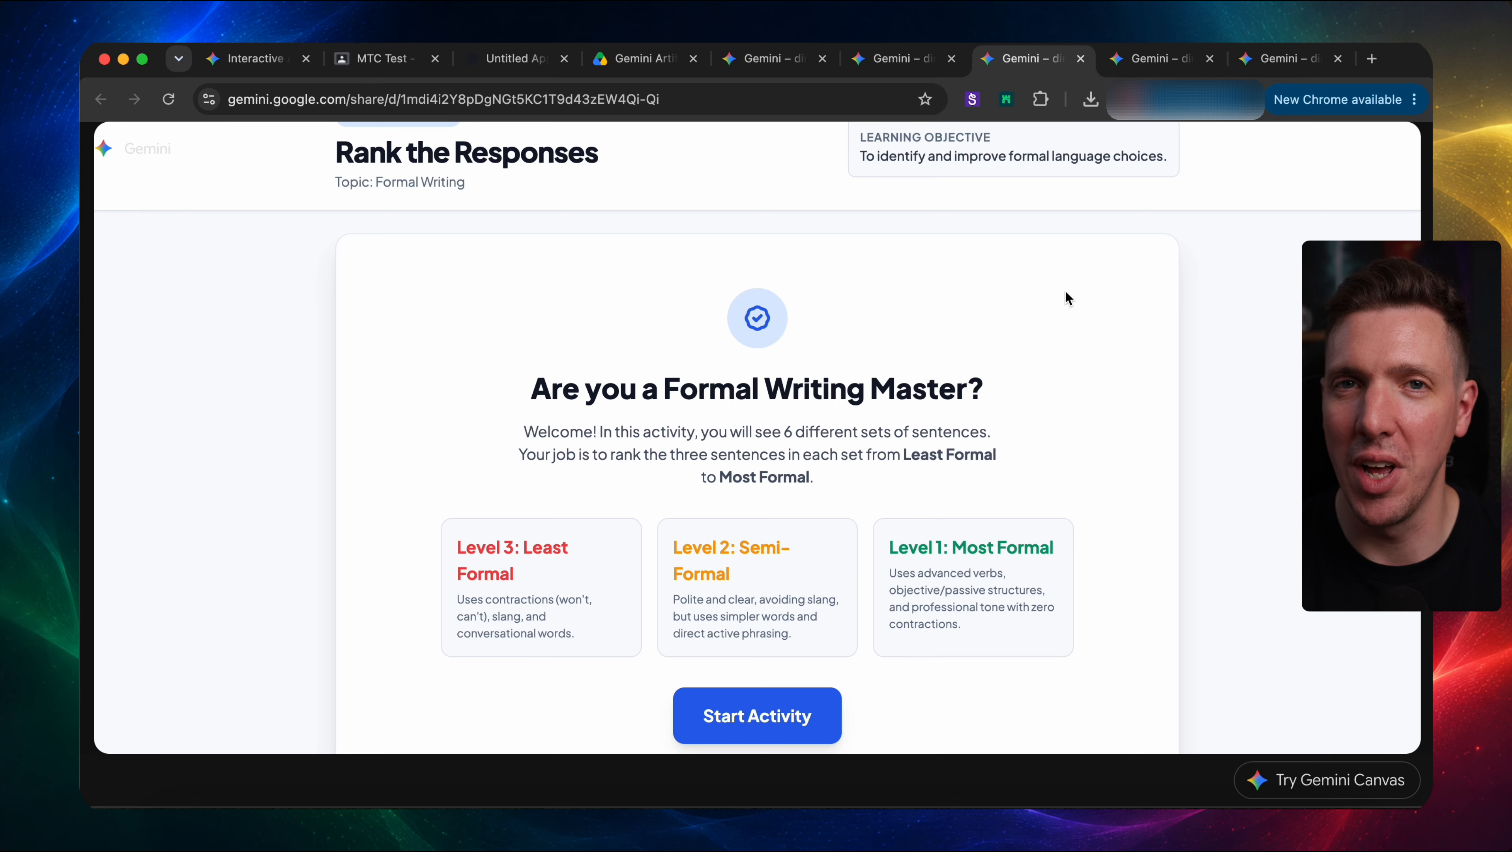
pyautogui.scroll(-2, 1066, 293)
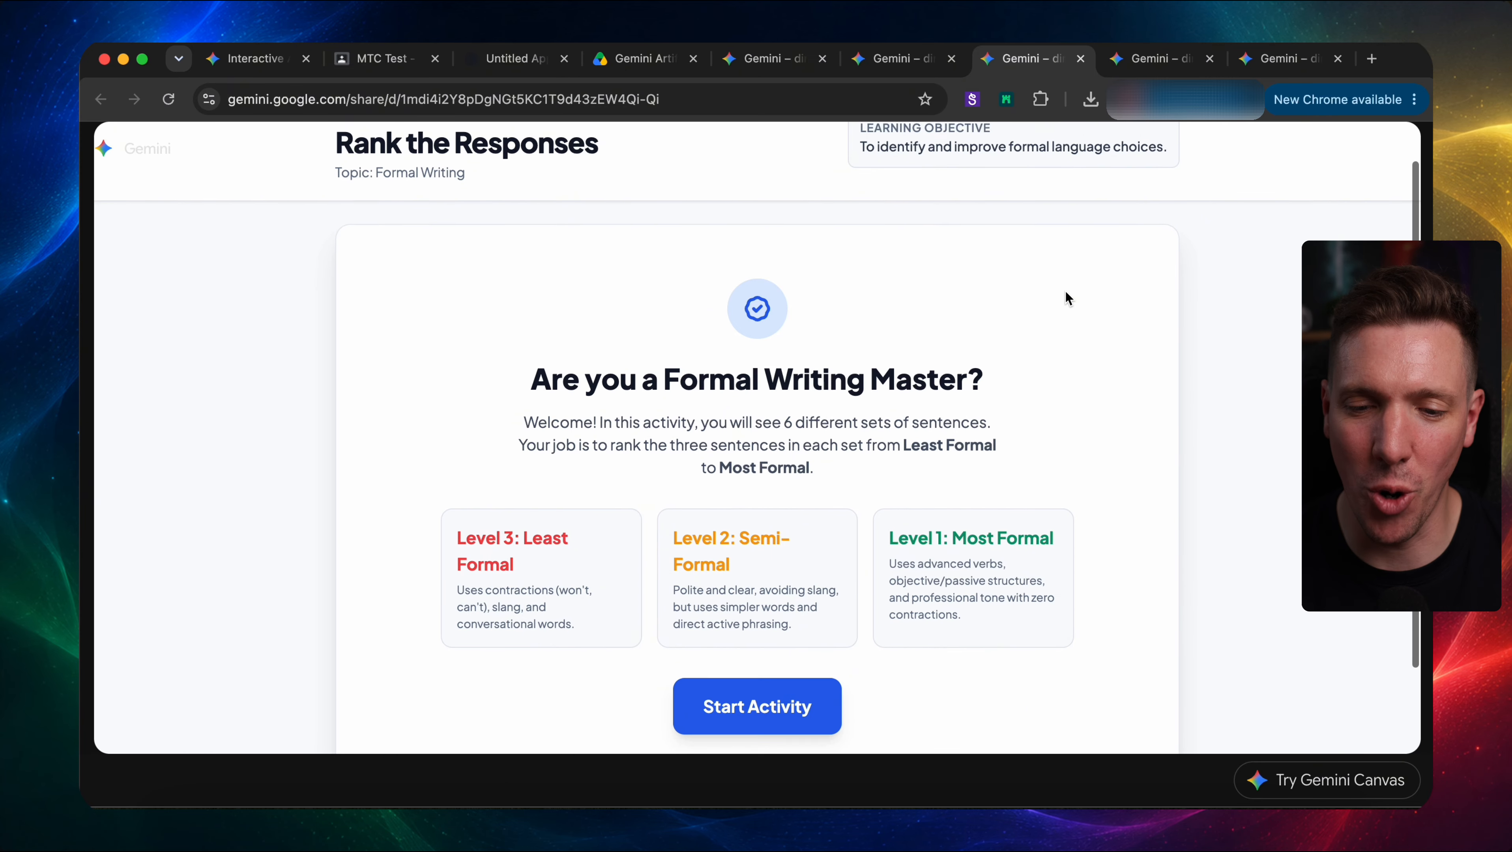
pyautogui.scroll(-2, 1066, 292)
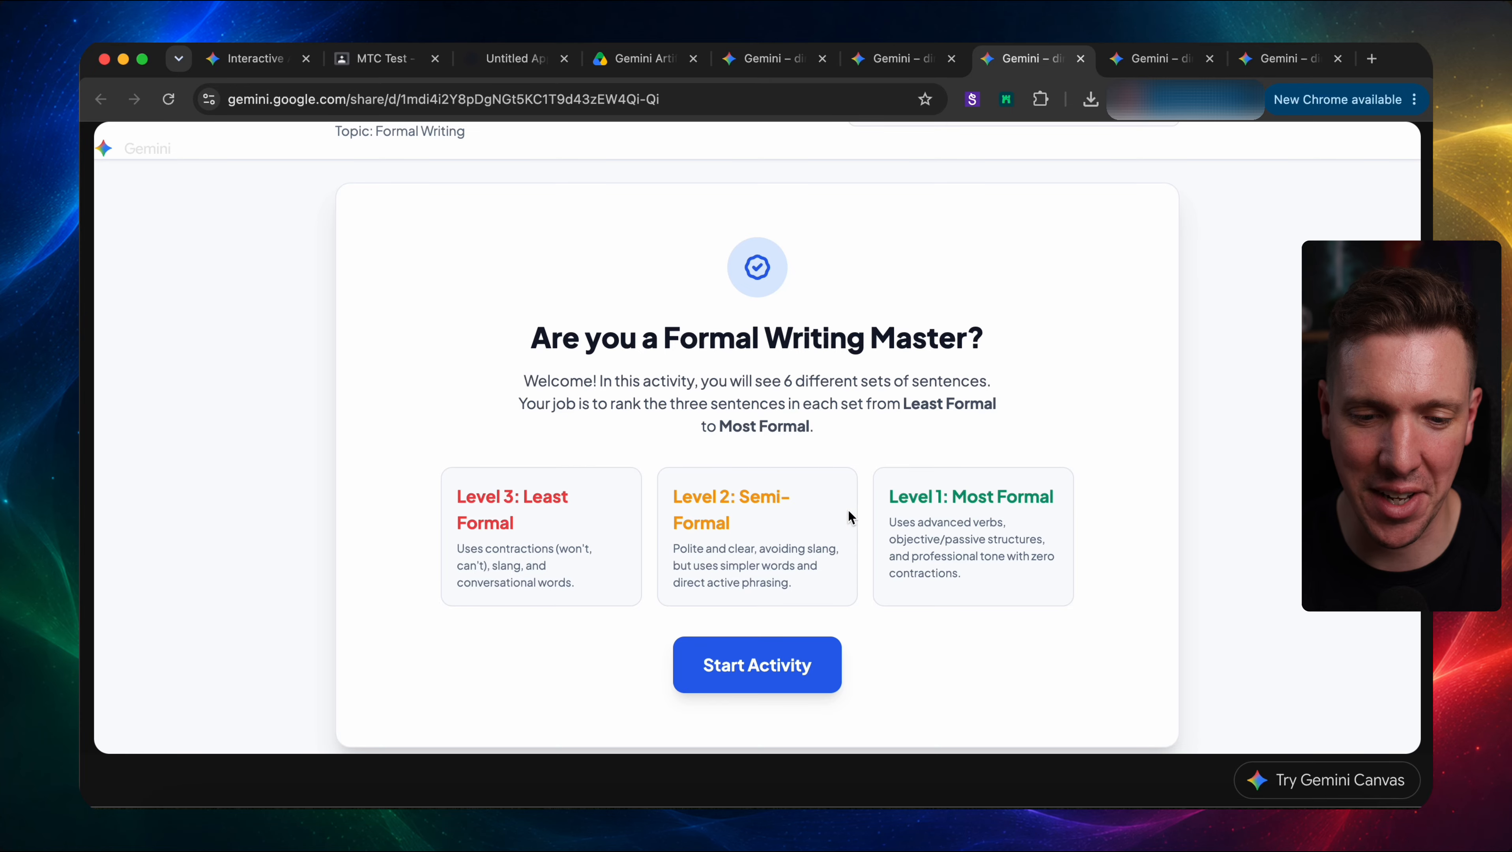
pyautogui.click(769, 667)
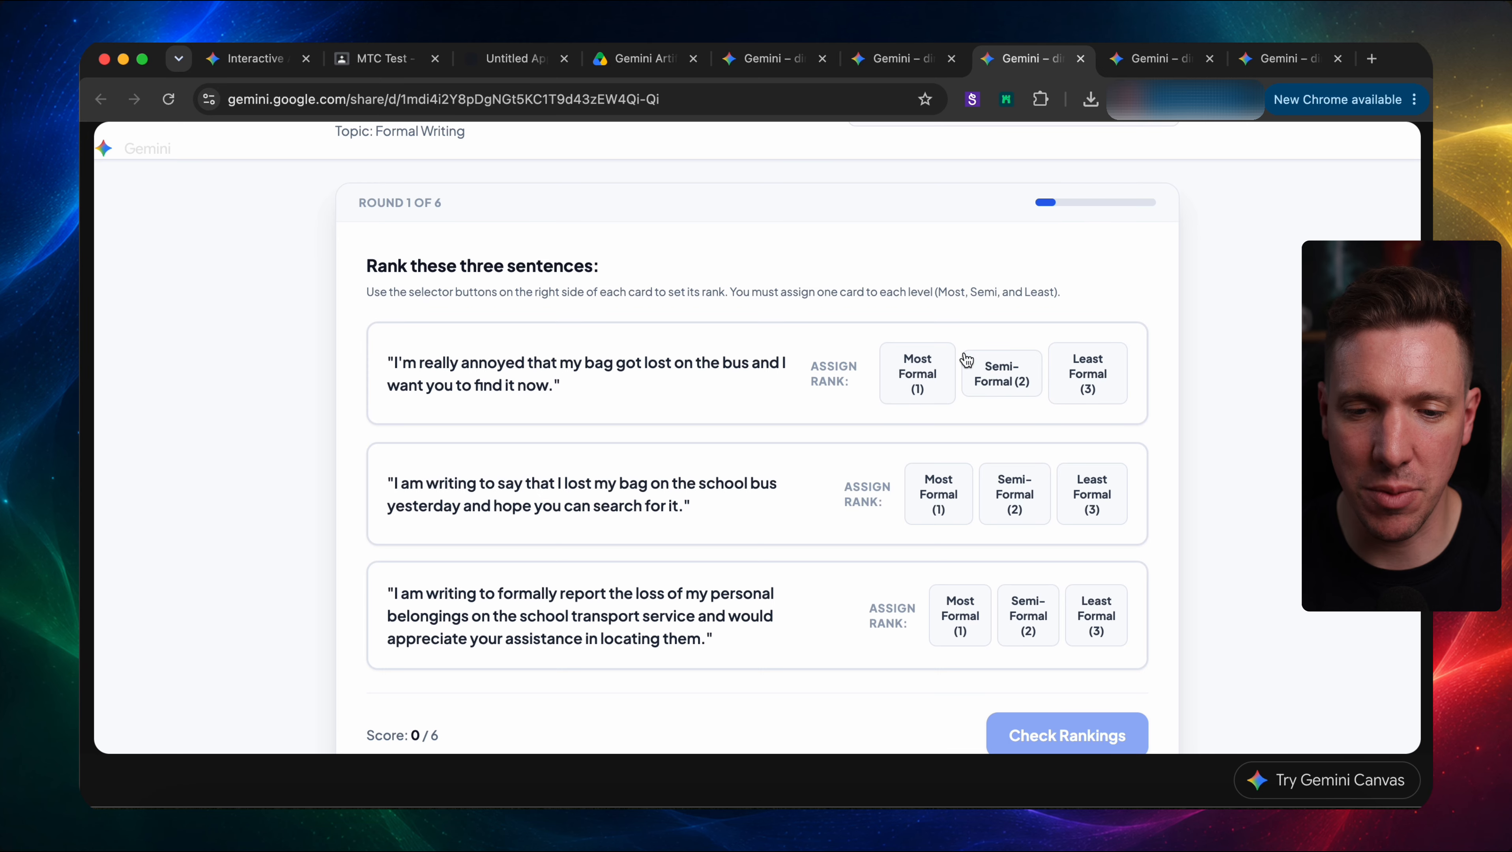
# - Rank the round 1 sentences from first to last as Most Formal, Semi-Formal and Least Formal, and check the rankings
pyautogui.click(934, 383)
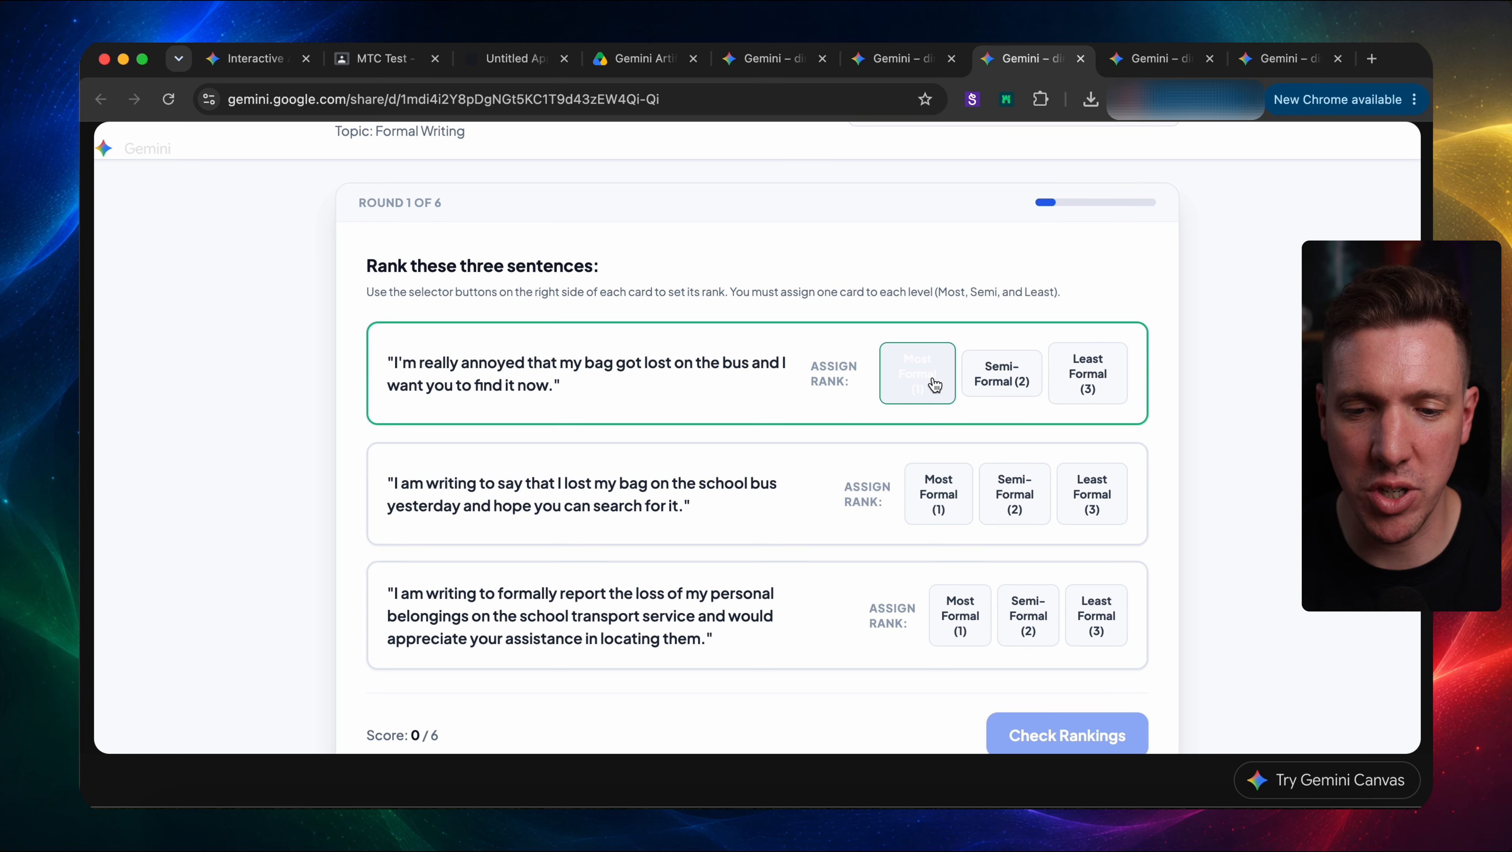
pyautogui.click(1014, 508)
pyautogui.click(1096, 620)
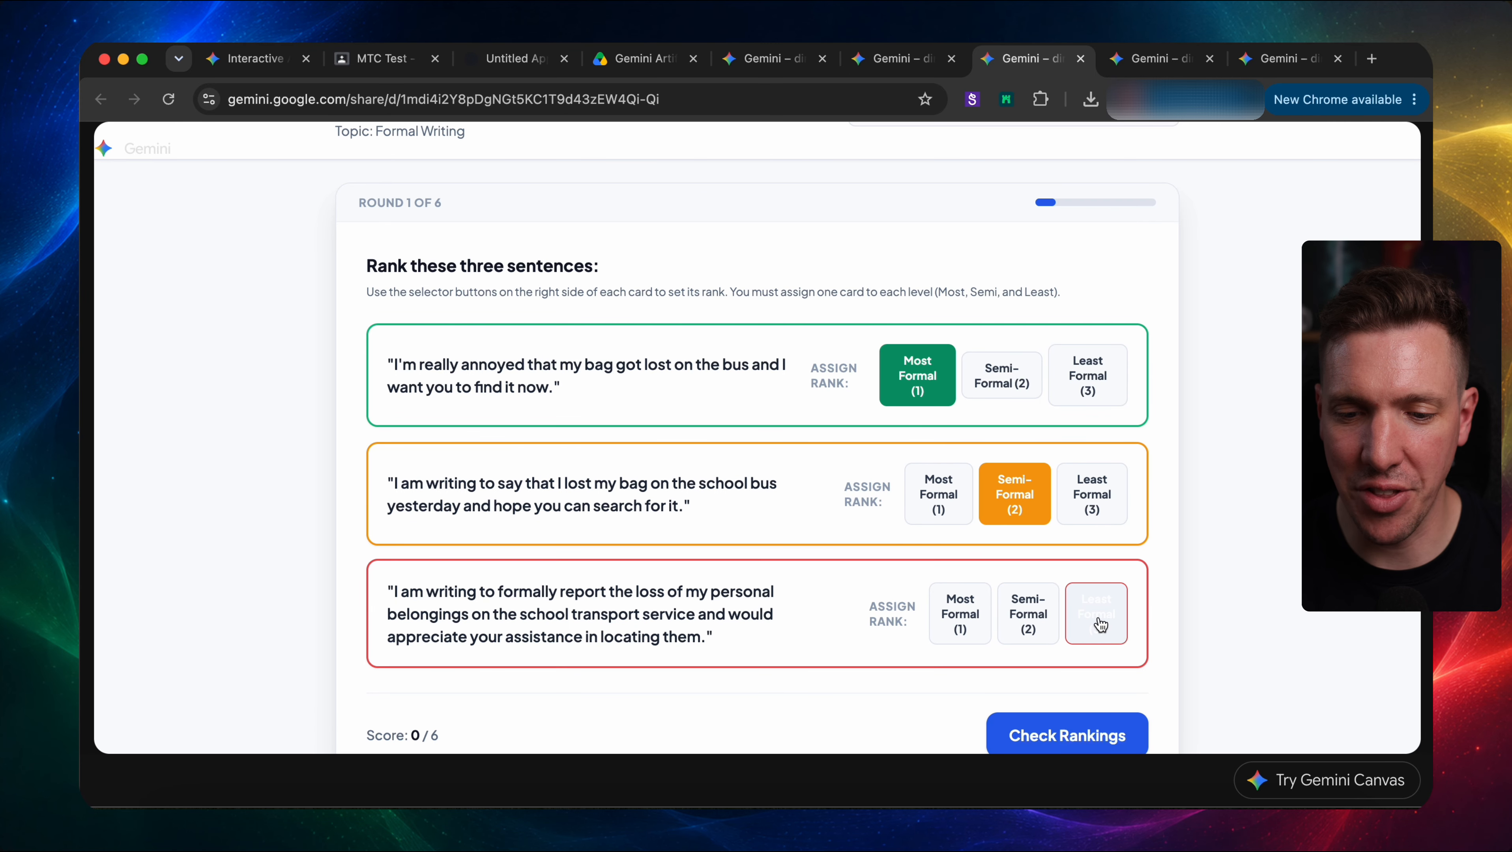
pyautogui.scroll(-1, 1170, 638)
pyautogui.click(1080, 695)
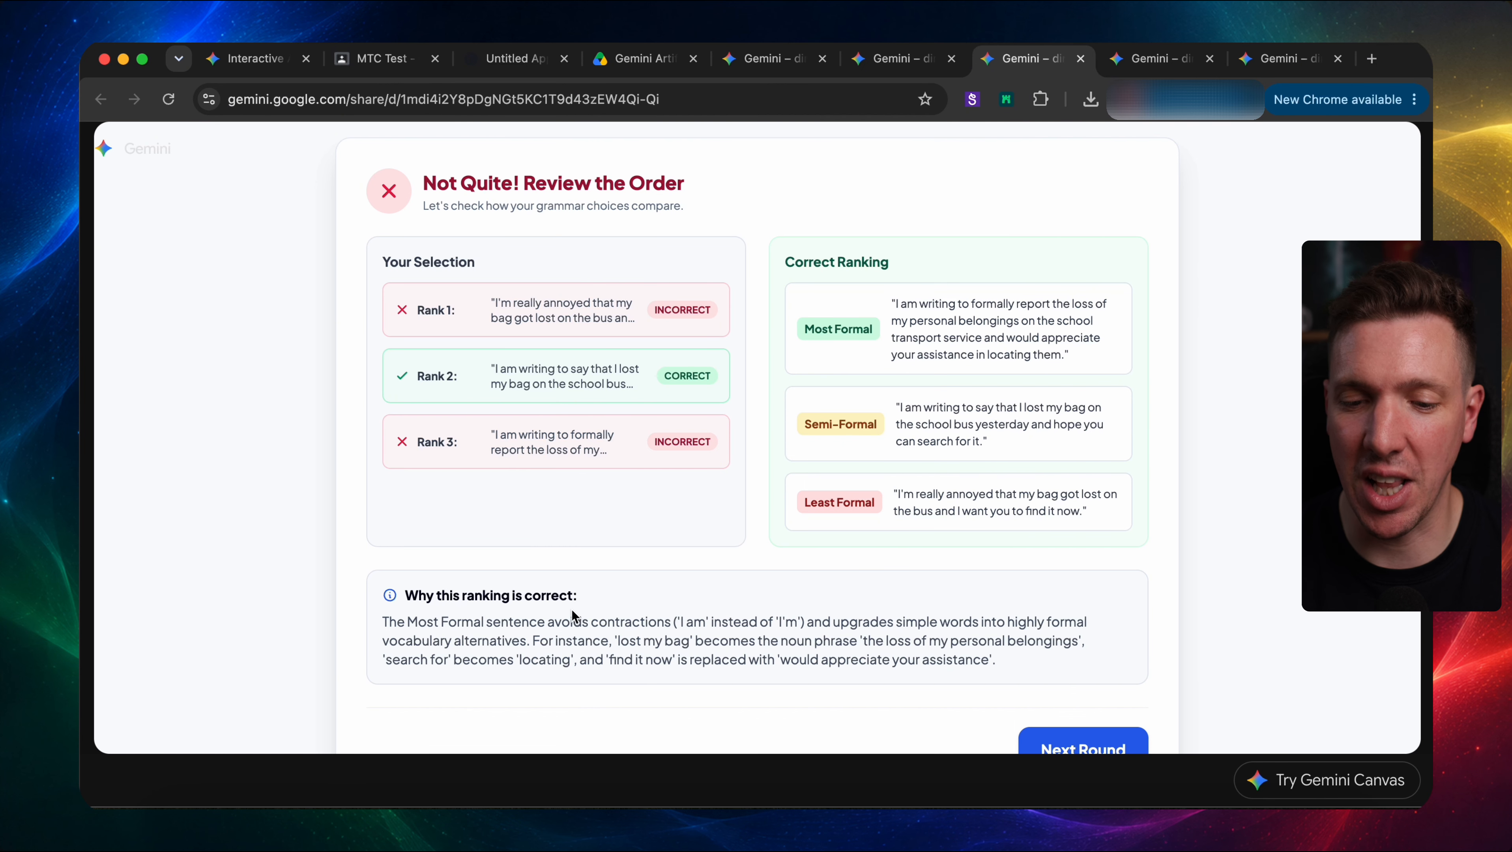
# - In the Roman Britain Timeline Builder, move the card about Romans building towns, roads and forts to position 5 and check the timeline
pyautogui.press('super+alt+Left')
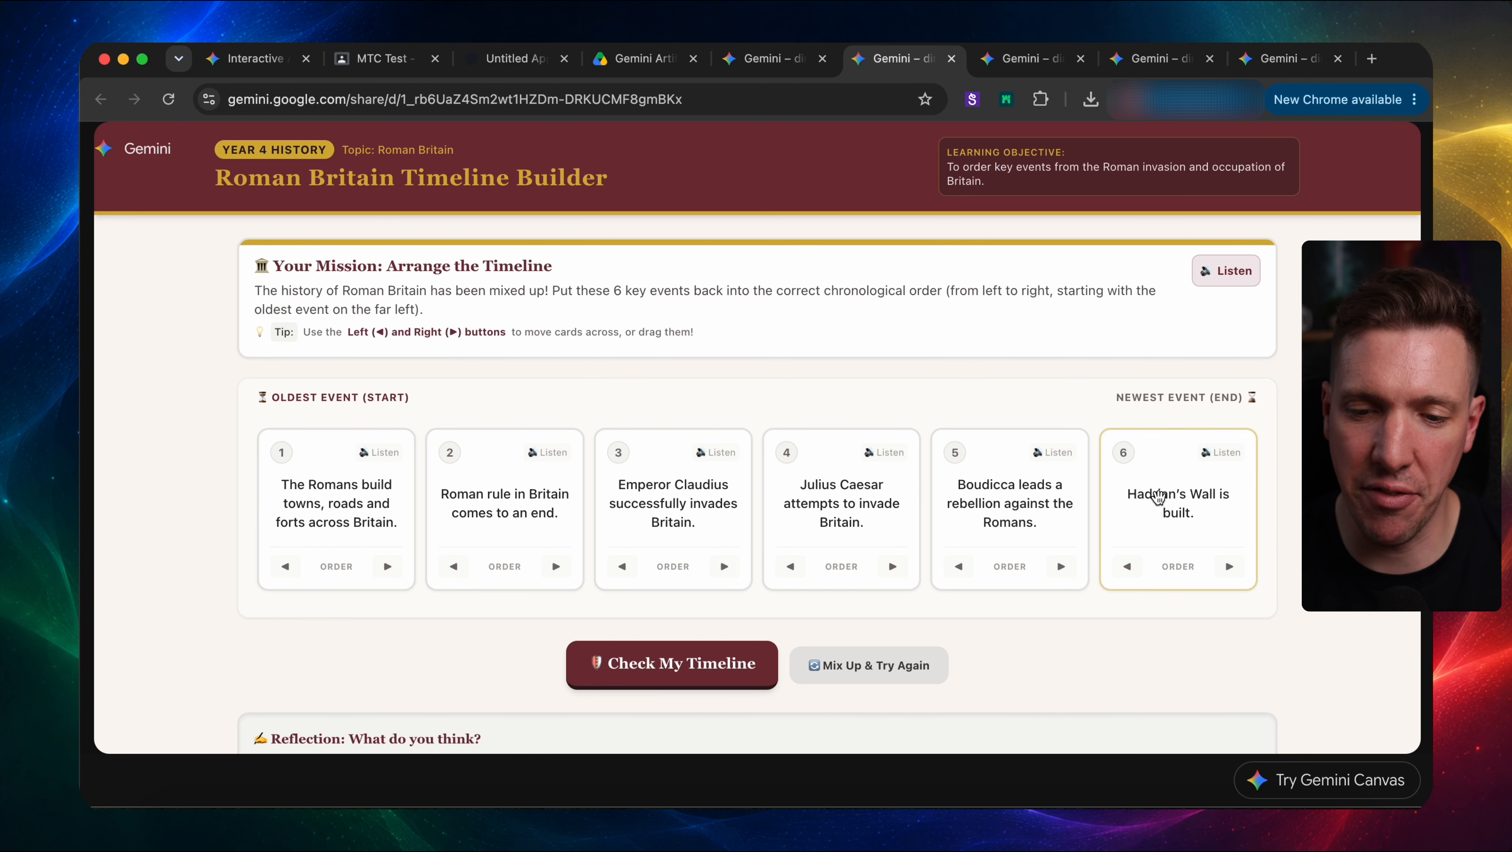
pyautogui.click(388, 567)
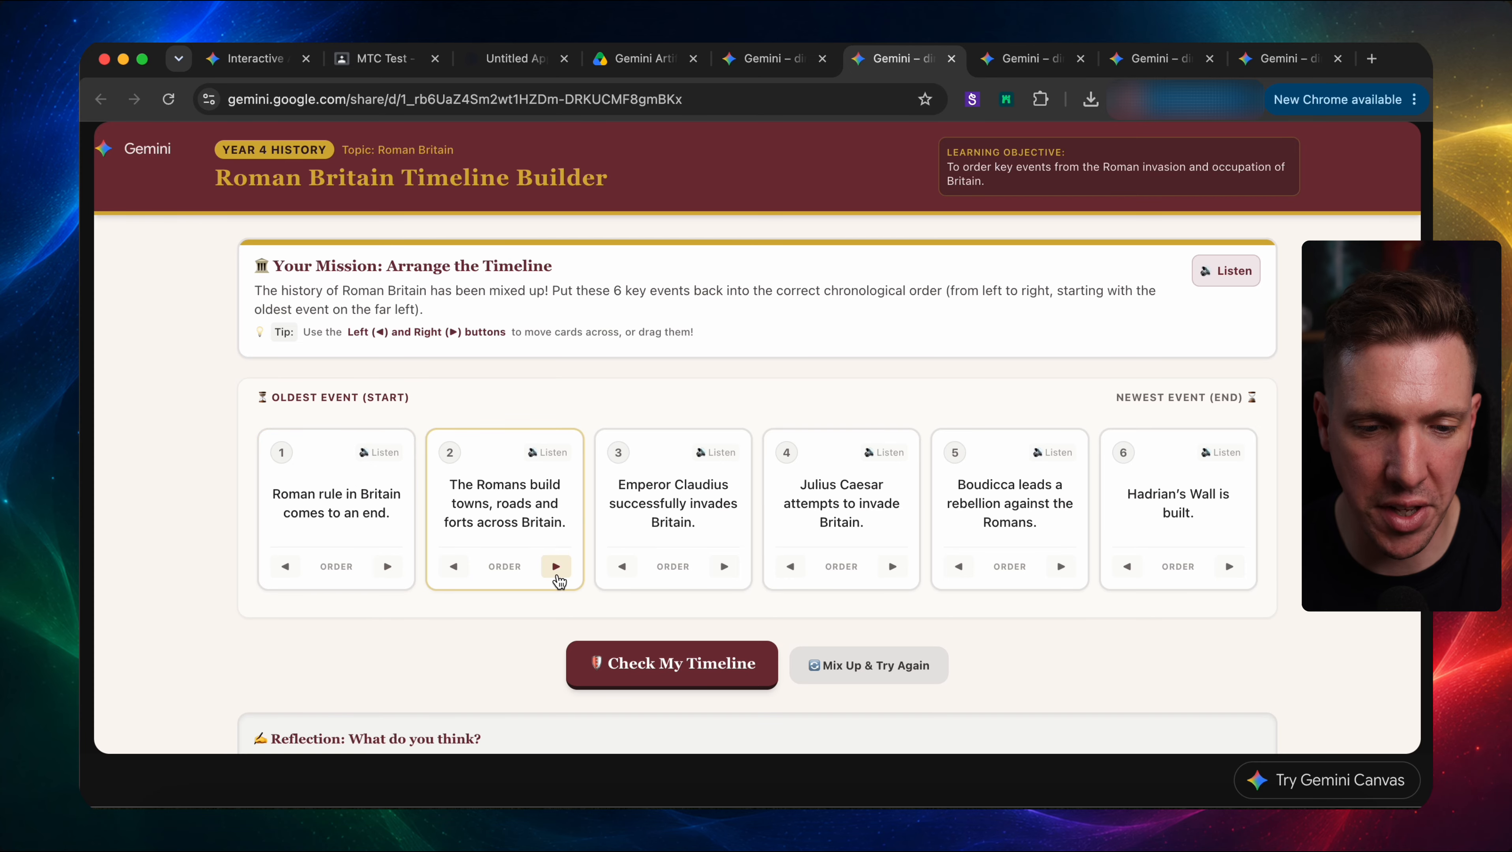
pyautogui.click(555, 567)
pyautogui.click(724, 567)
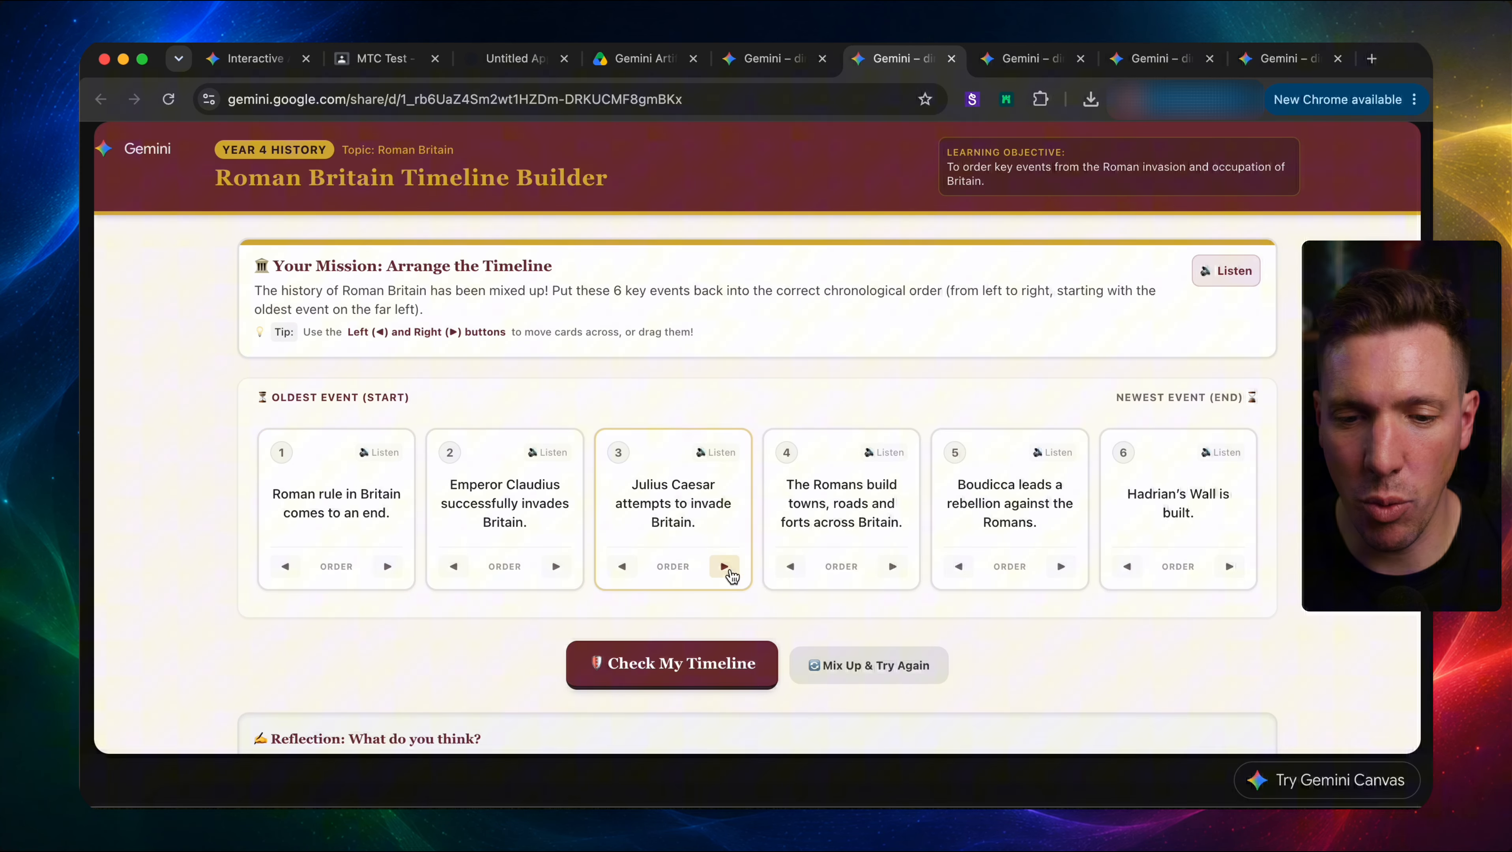
pyautogui.click(893, 568)
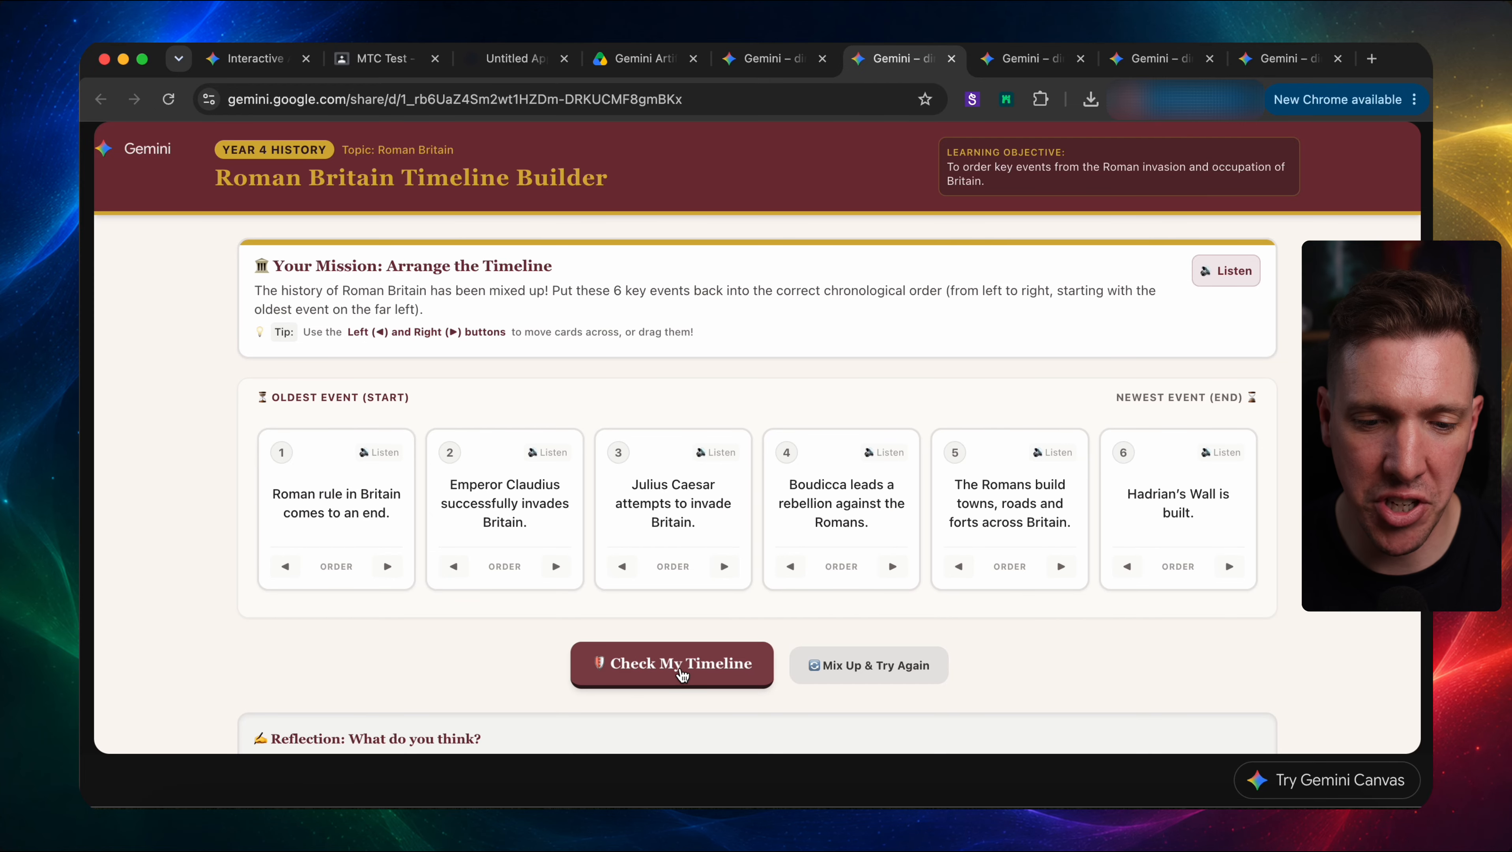
pyautogui.click(677, 664)
# - Review the timeline feedback and historian's hints, and open the reflection answer about which event changed Britain the most
pyautogui.scroll(3, 947, 587)
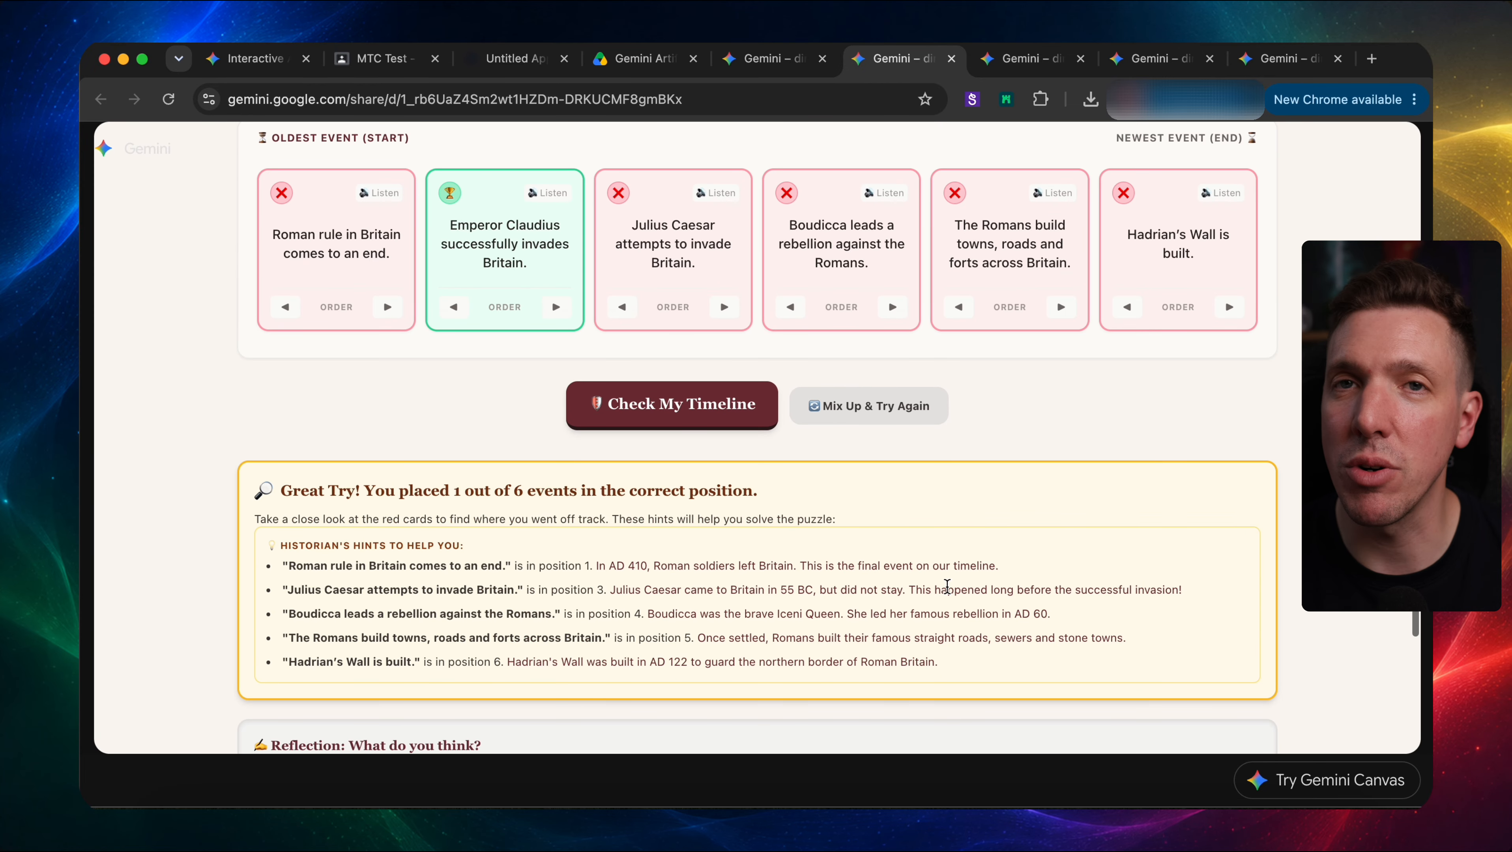
pyautogui.scroll(-1, 948, 587)
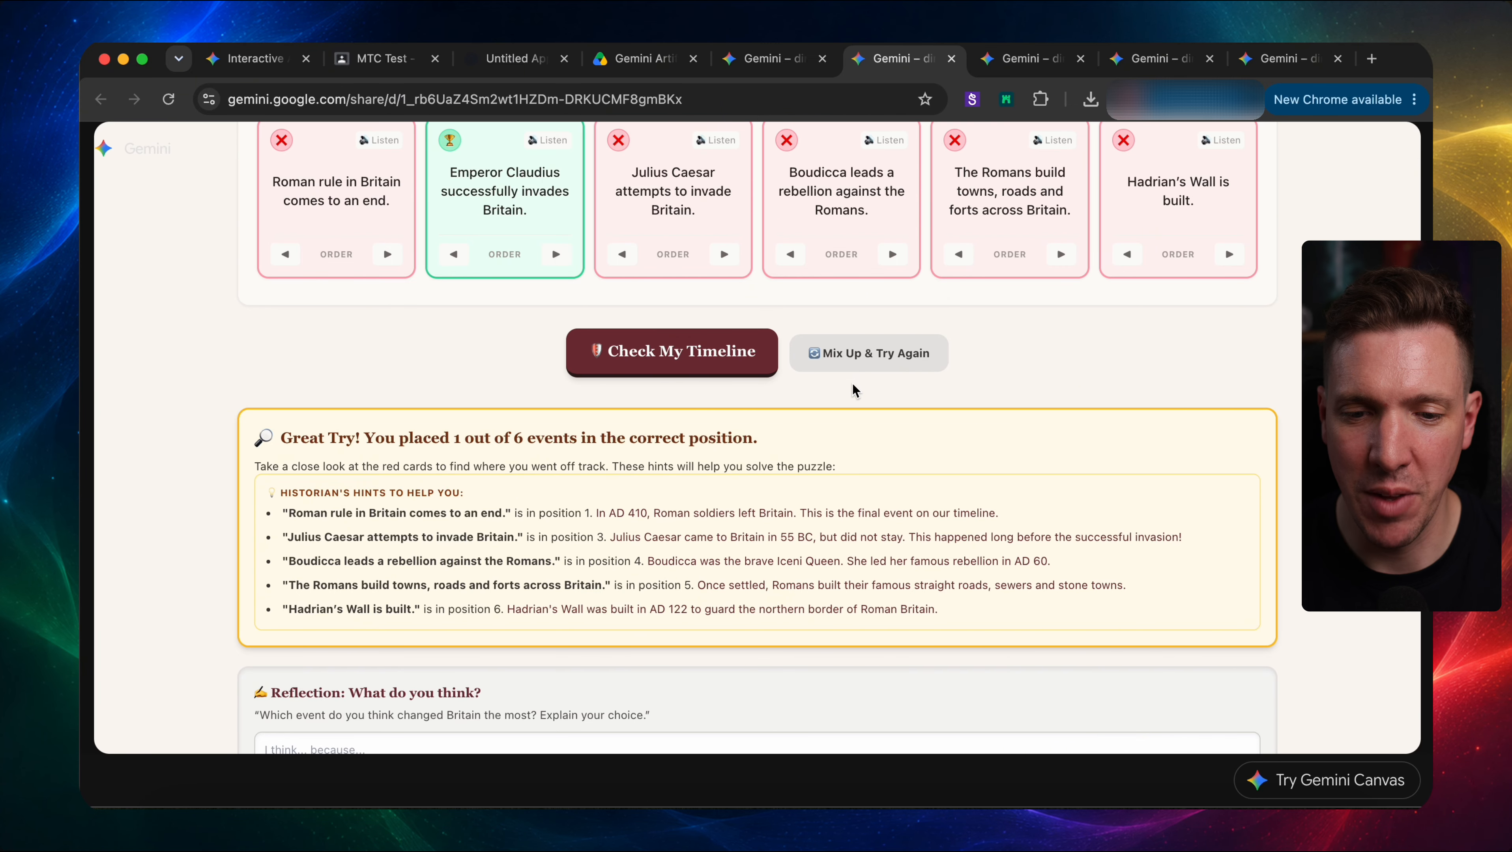
pyautogui.scroll(-2, 856, 394)
pyautogui.click(547, 674)
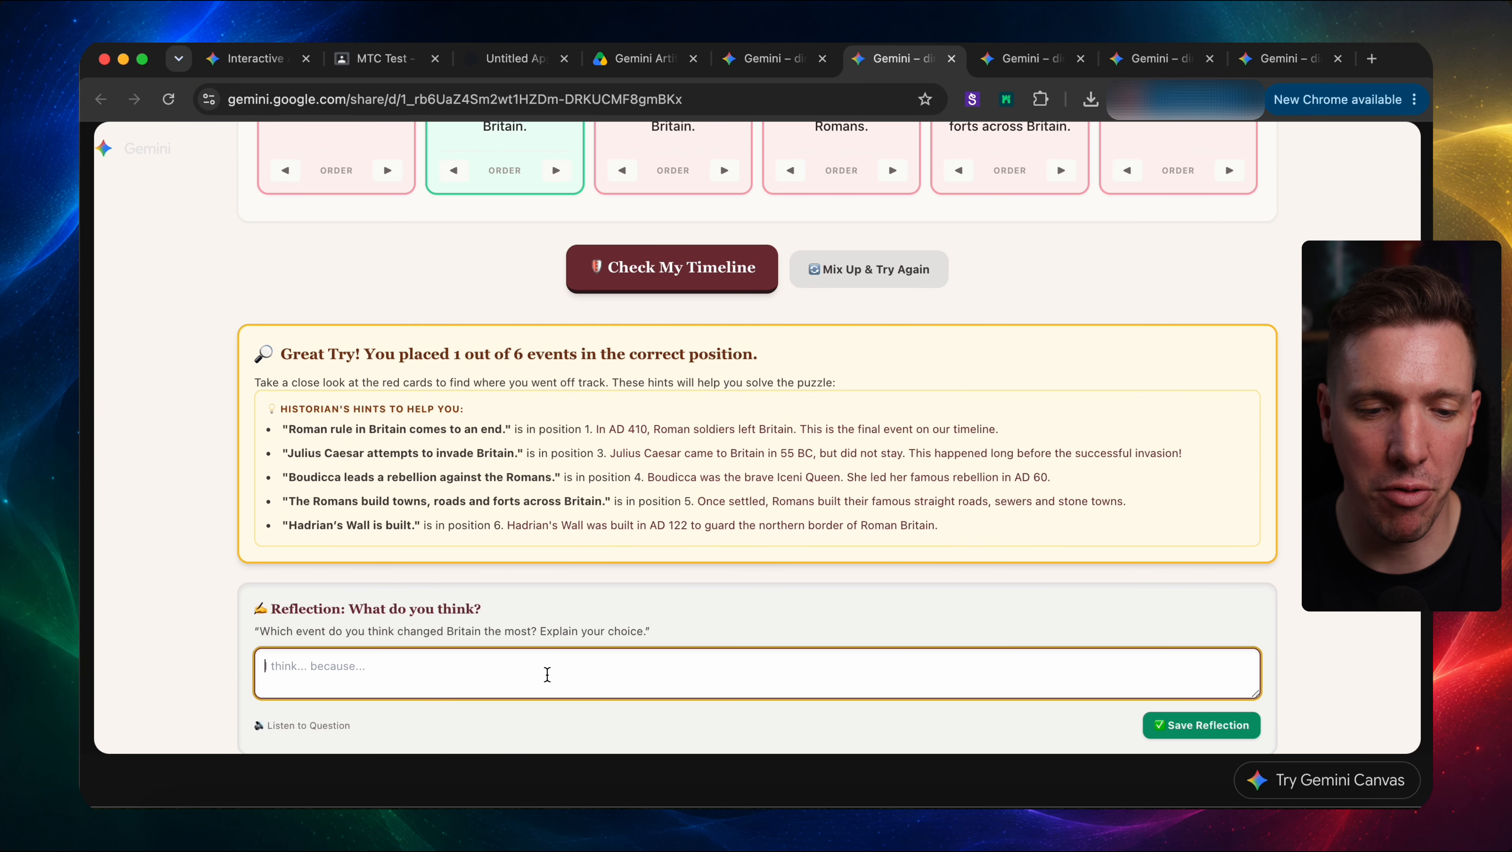